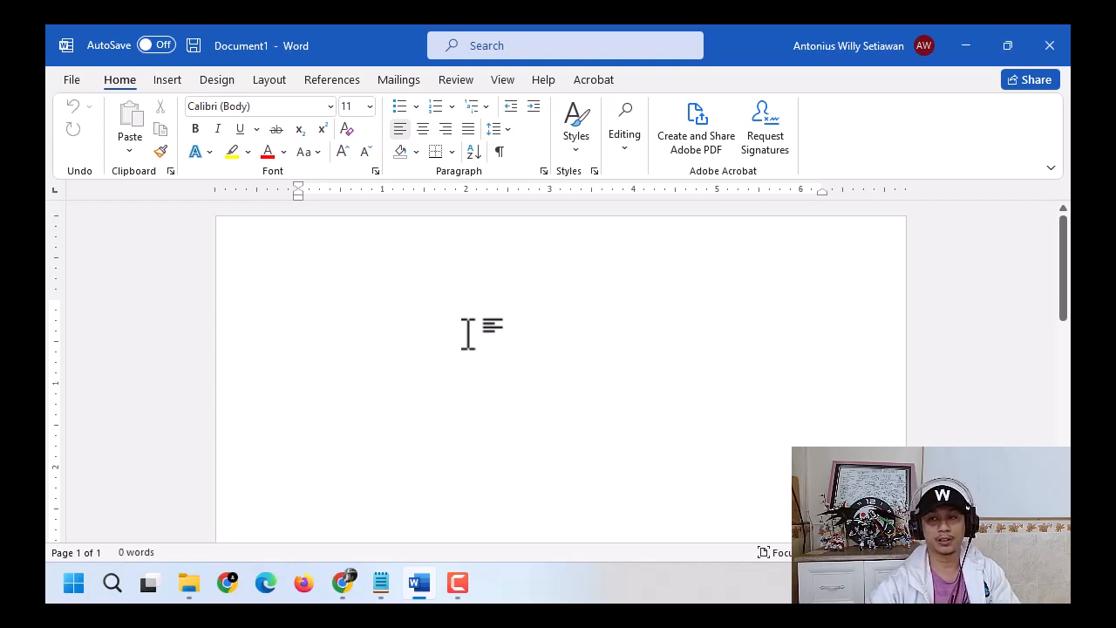
Step: Set the blank document's paper size to A4 and its orientation to Portrait
click(506, 300)
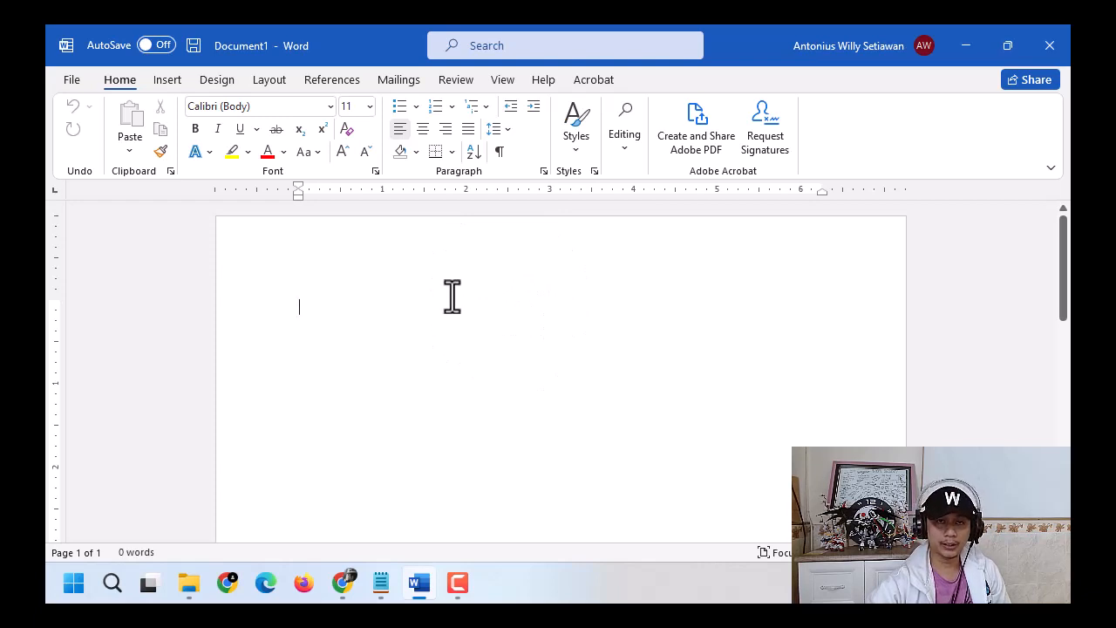
click(274, 82)
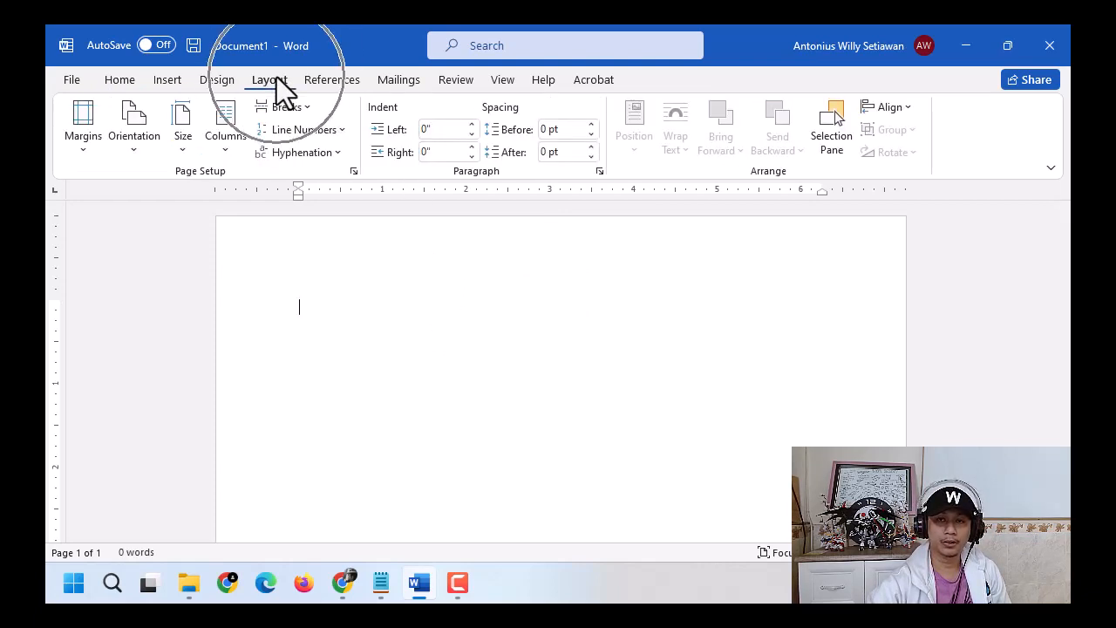
click(184, 149)
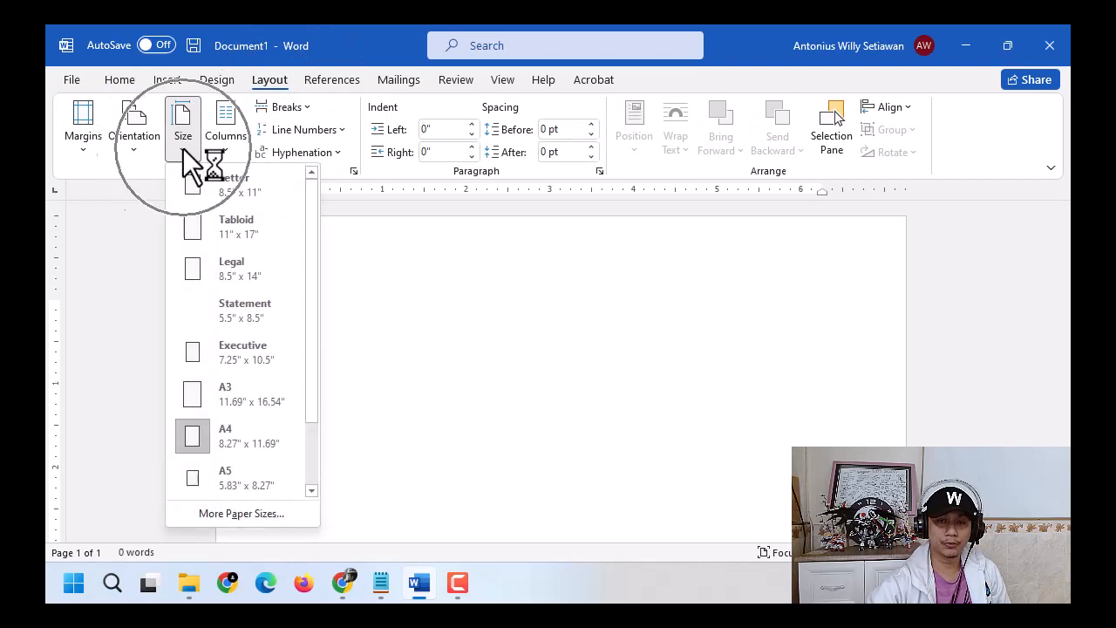
click(256, 431)
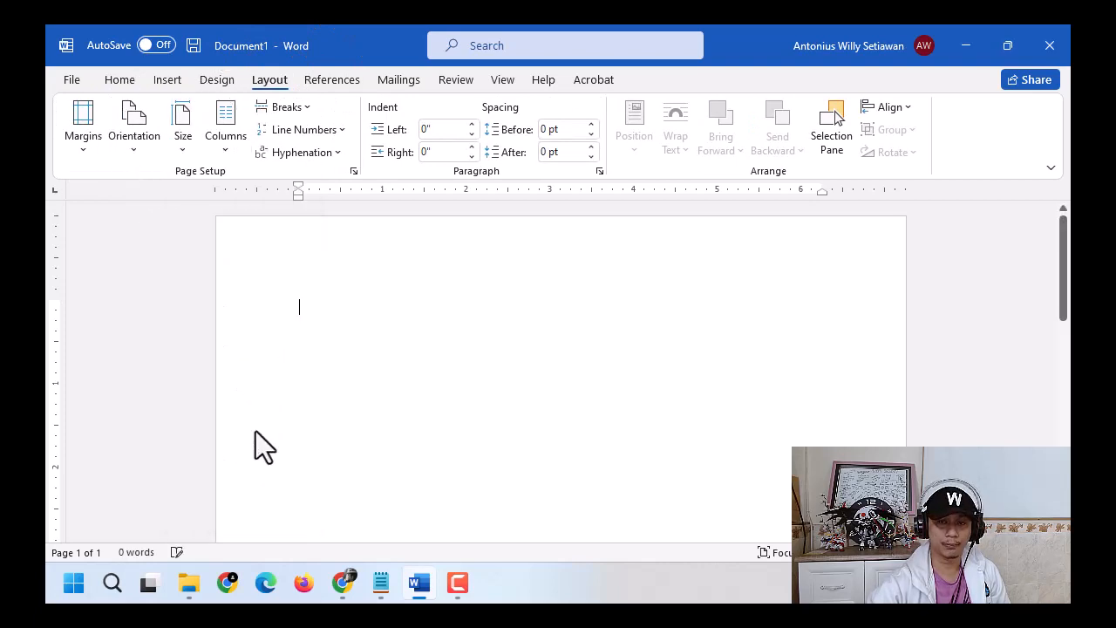
click(151, 146)
click(167, 187)
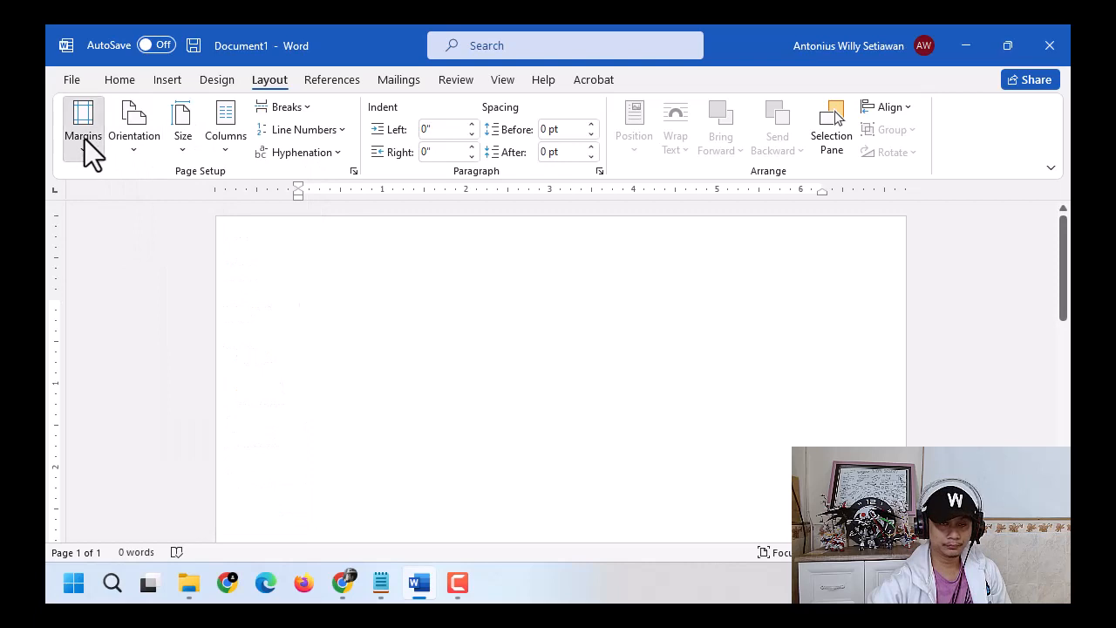
Step: Define custom page margins with the top and left margins set to 4 cm
click(85, 139)
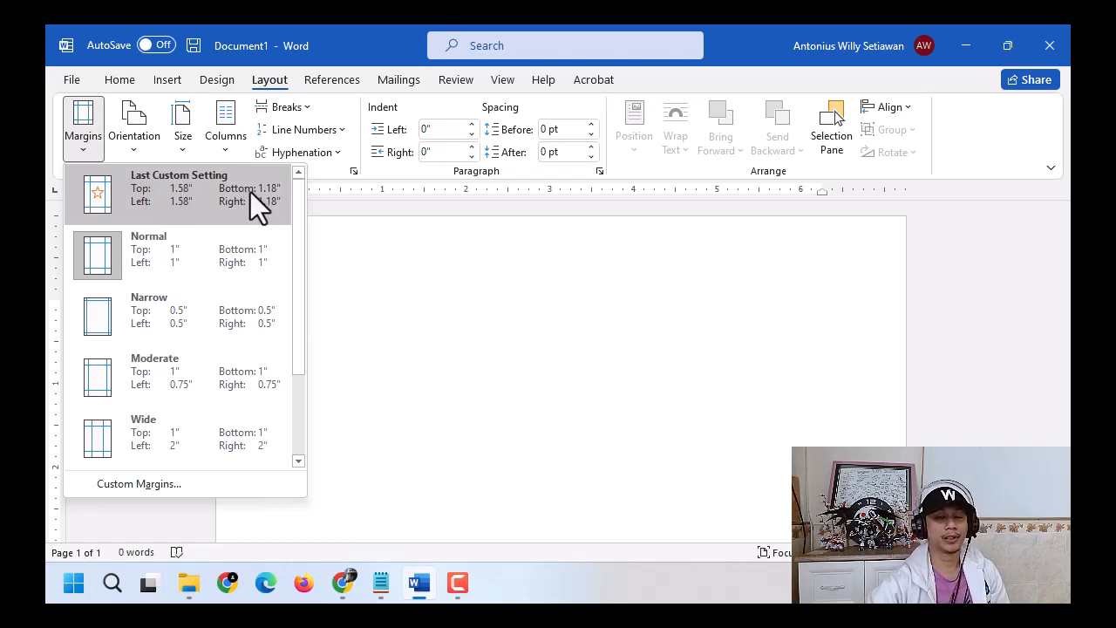
click(187, 485)
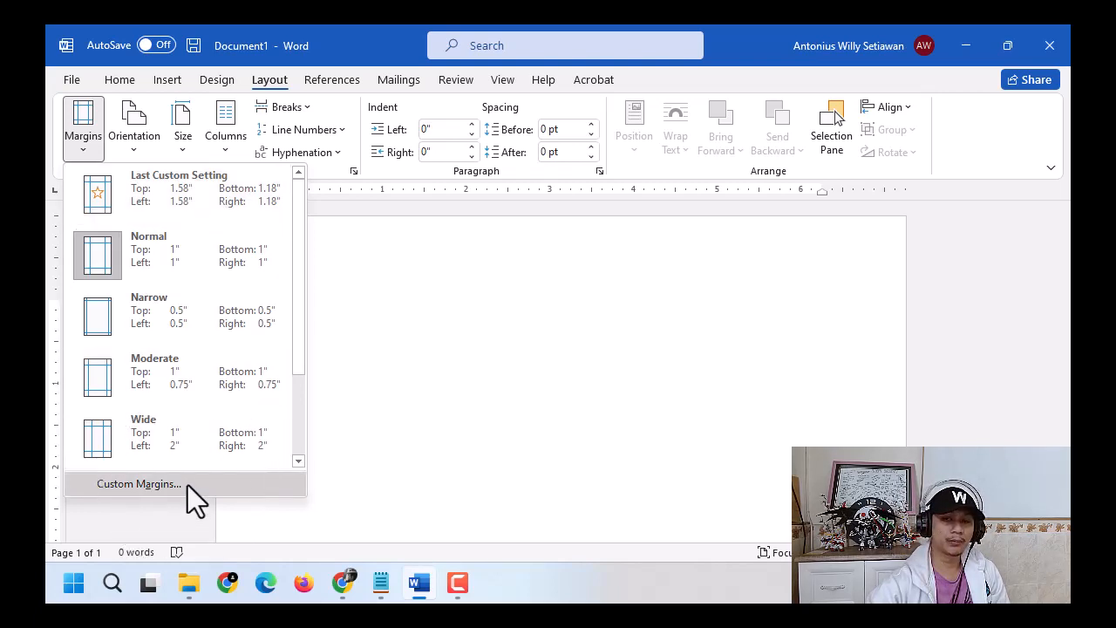
click(492, 132)
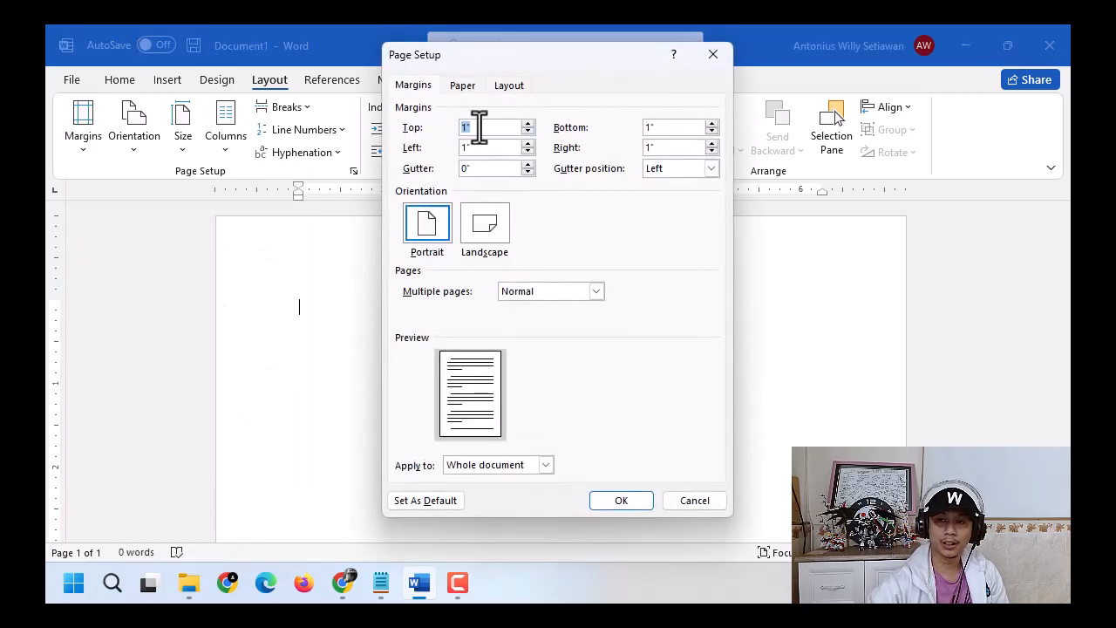
key(BackSpace)
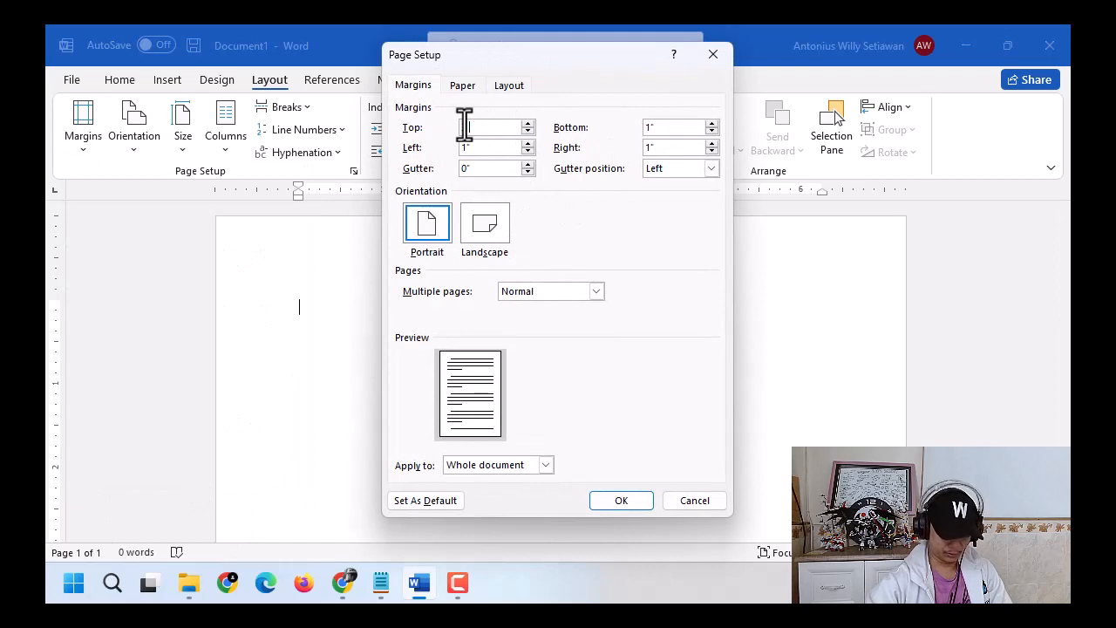
text(3 cm)
drag(500, 126, 406, 127)
text(4)
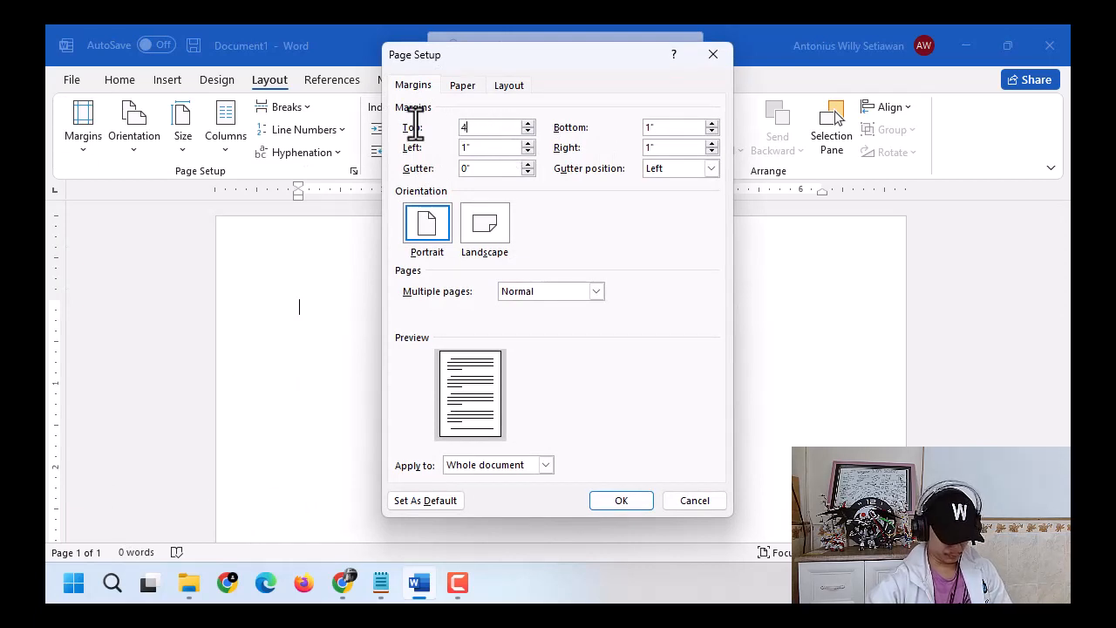
text( cm)
click(474, 146)
text(4)
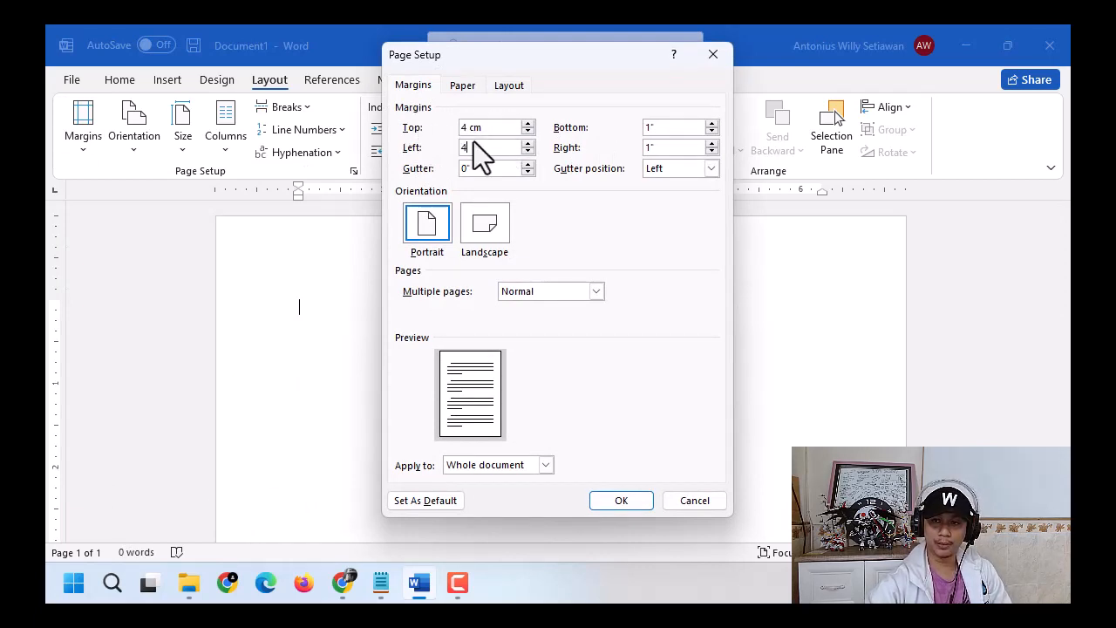
text( cm)
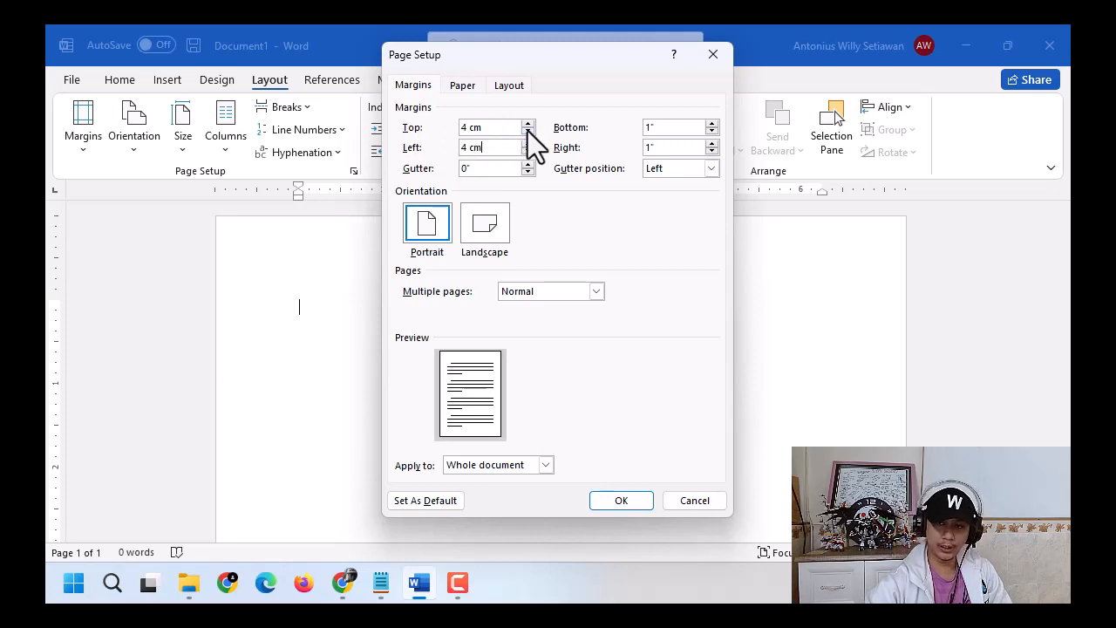
Step: Set the bottom and right page margins to 3 cm and apply the page setup to the whole document
drag(659, 127, 628, 124)
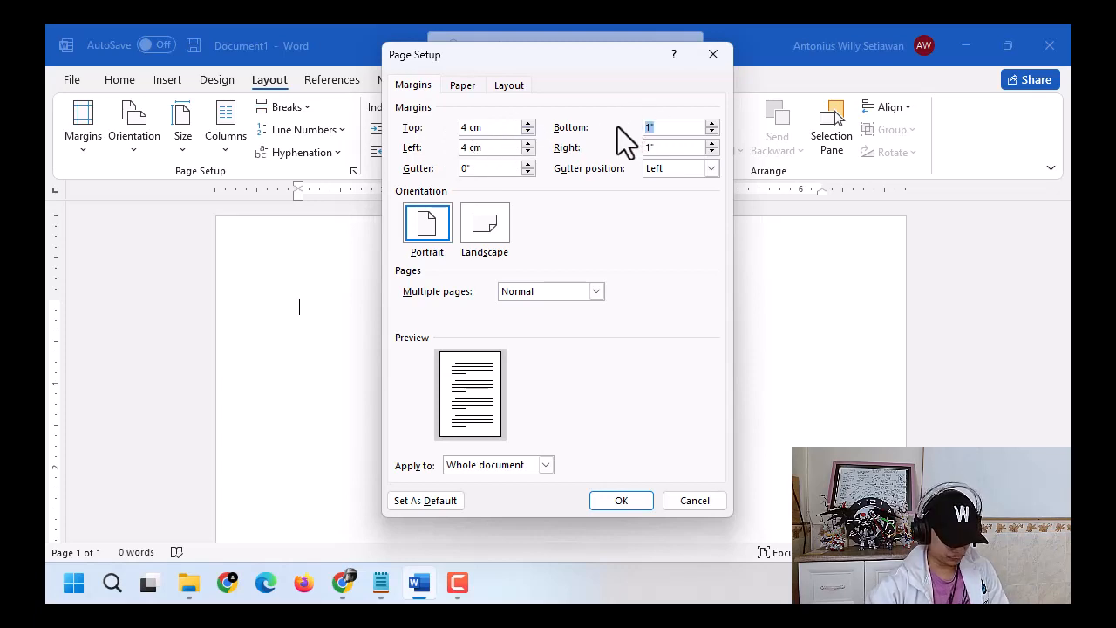
text(3 cm)
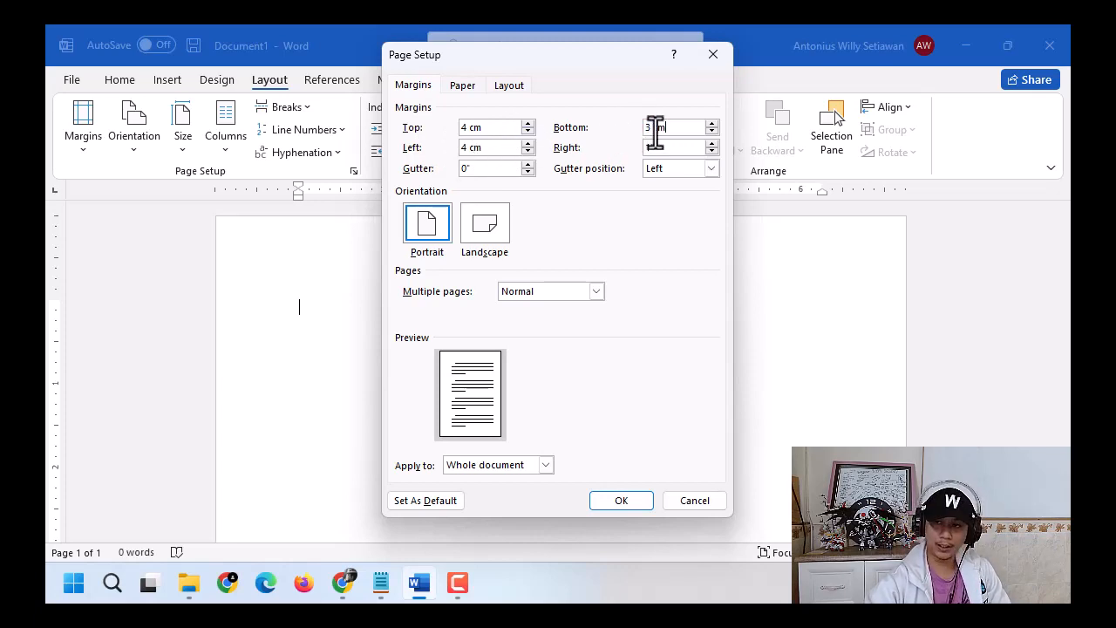
drag(655, 148, 620, 148)
text(3)
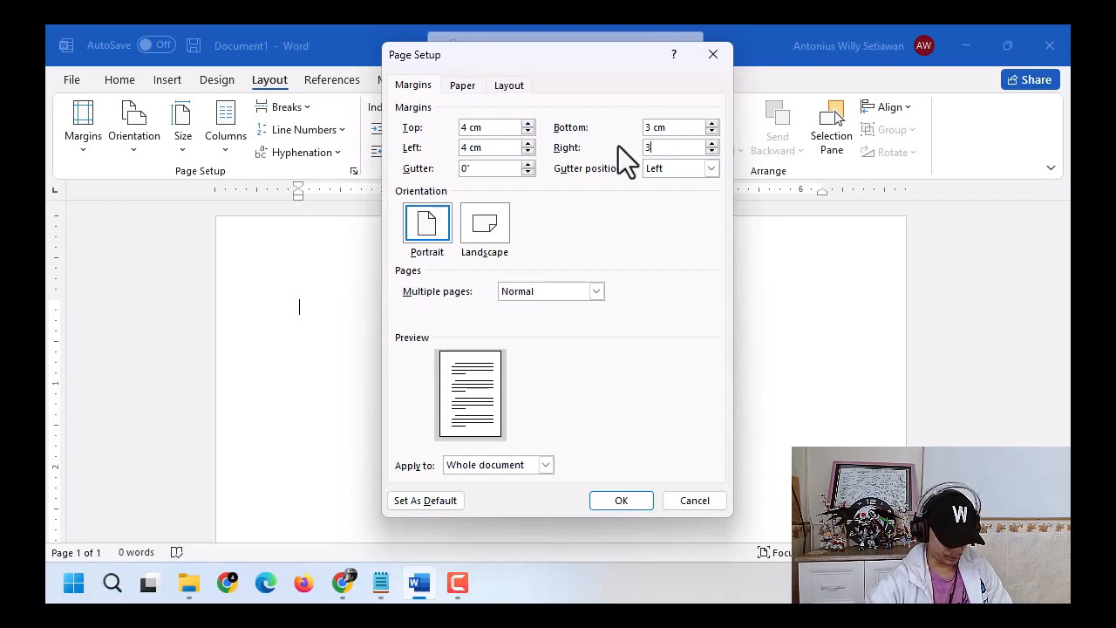
text( cm)
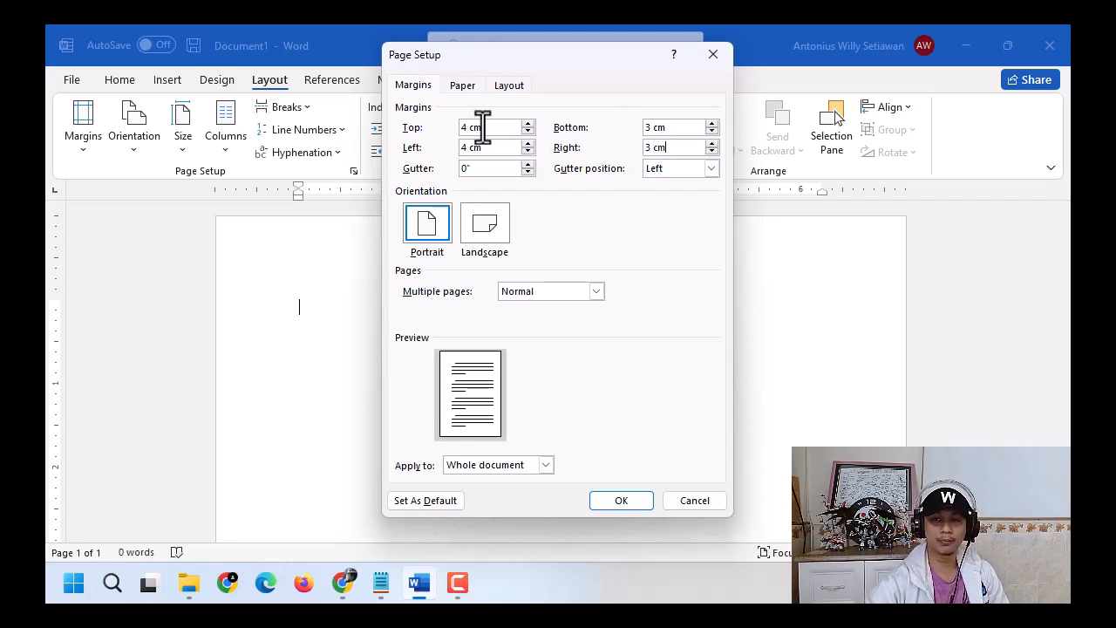
click(485, 128)
click(491, 147)
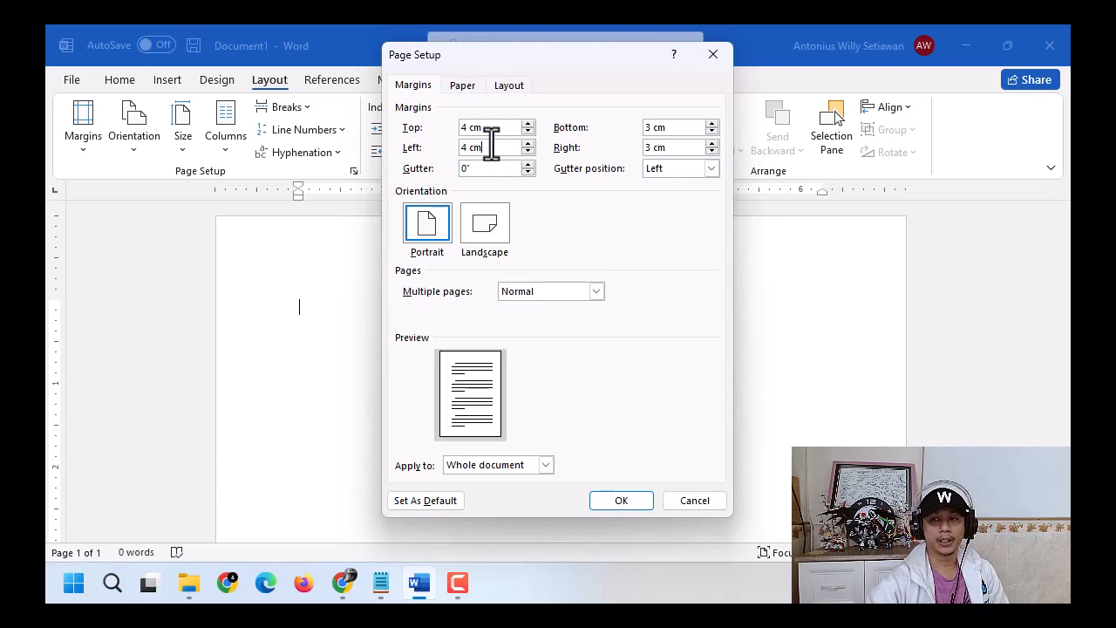
click(629, 500)
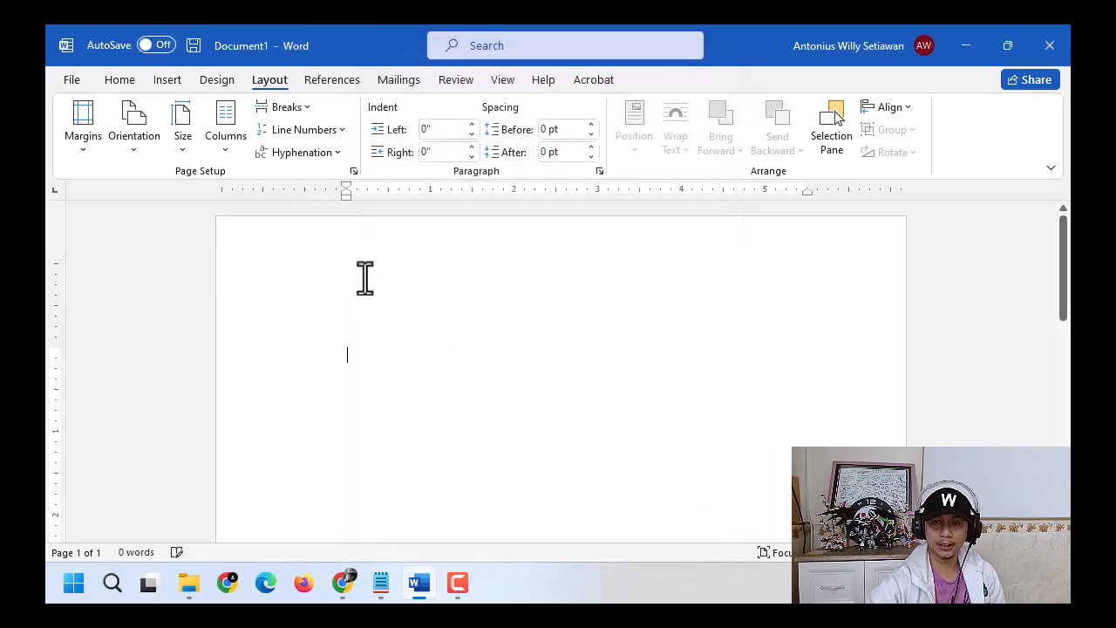
click(563, 129)
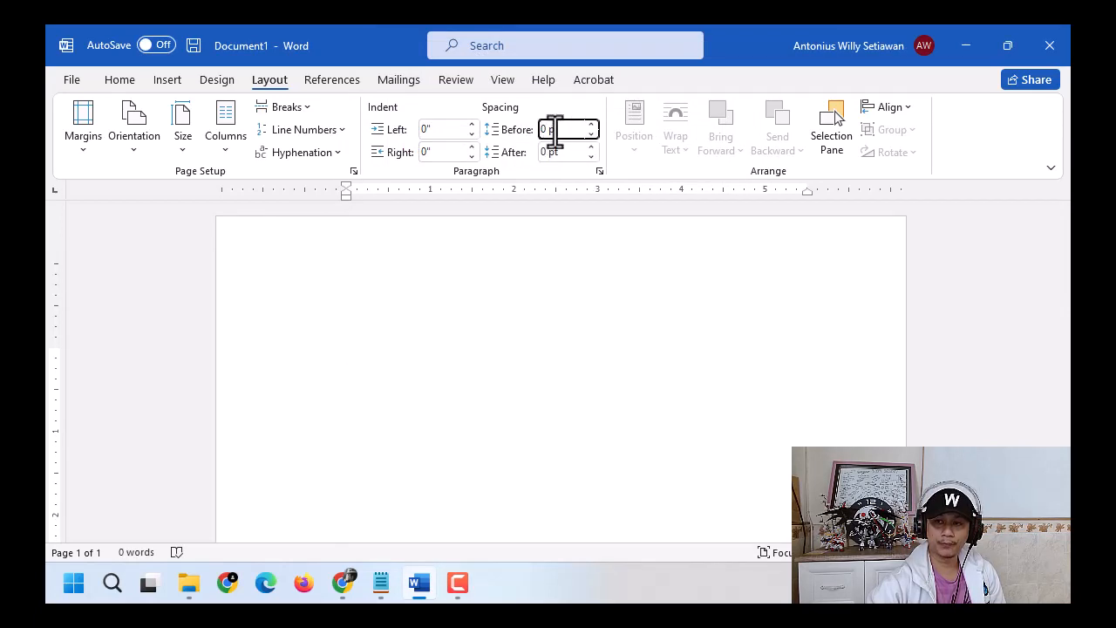
click(569, 152)
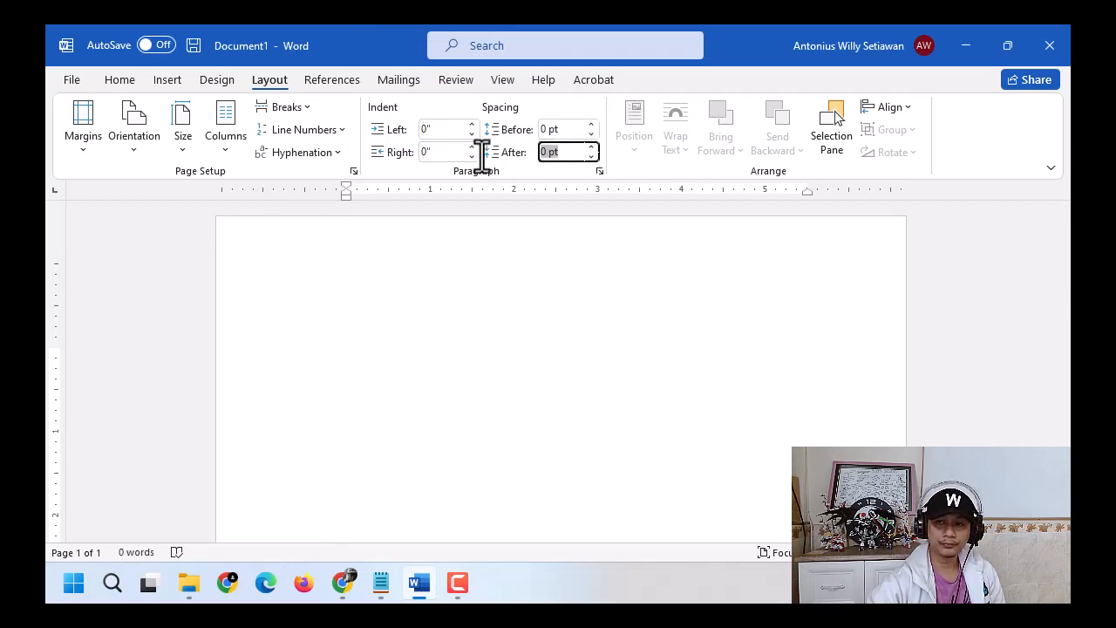
Step: Set the document's font to Times New Roman at size 12
click(124, 80)
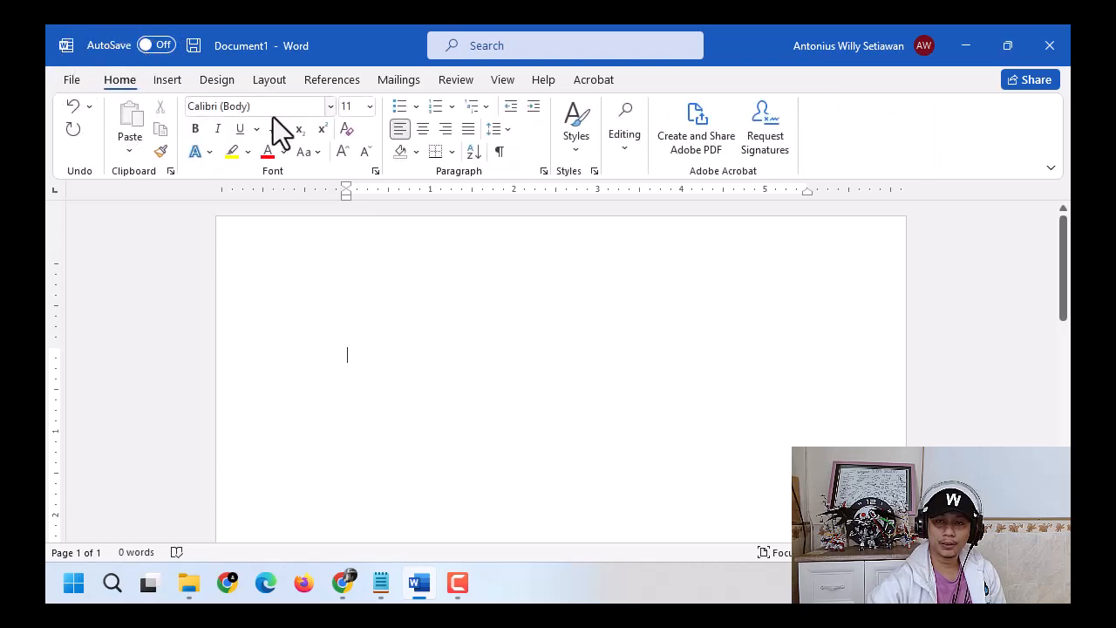
click(330, 106)
click(312, 230)
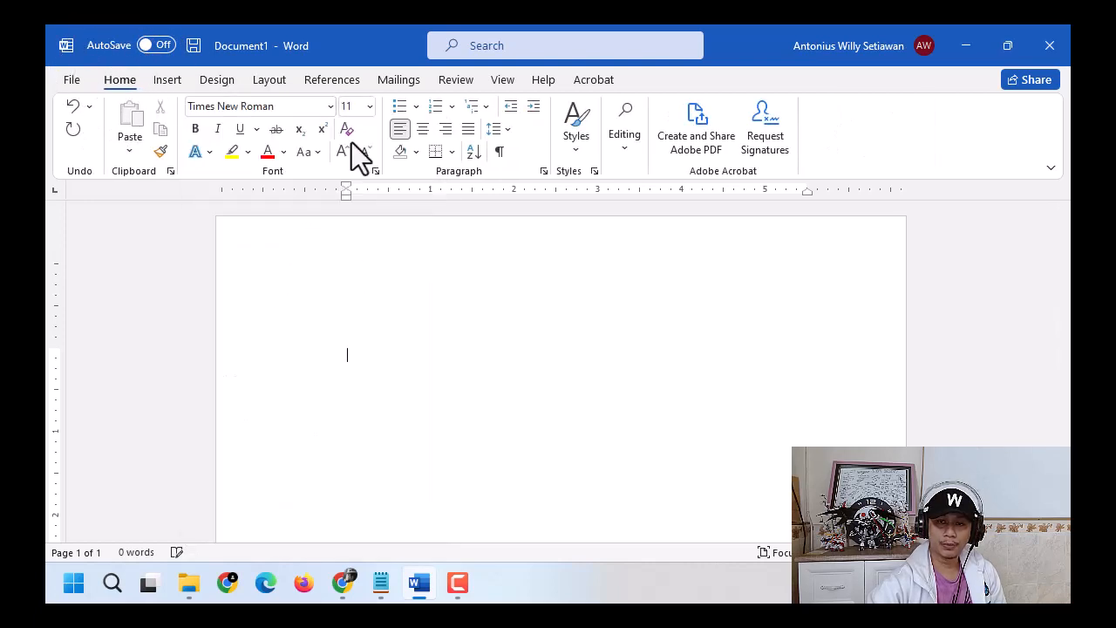
click(367, 107)
click(356, 210)
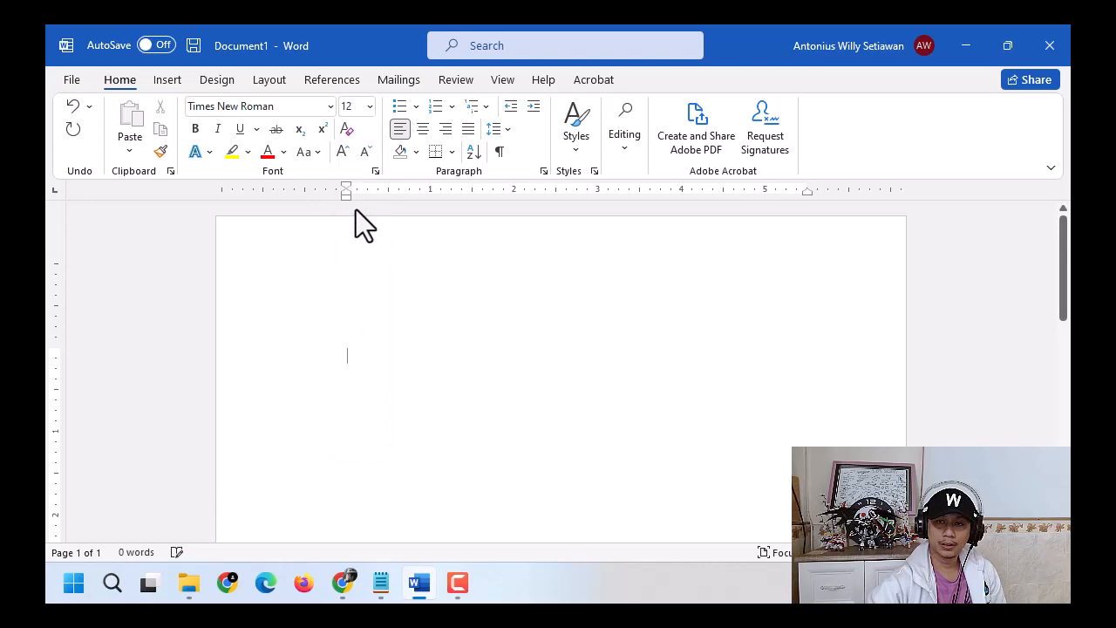
Step: Justify the paragraph and set its line spacing to 1.5
click(468, 130)
click(505, 131)
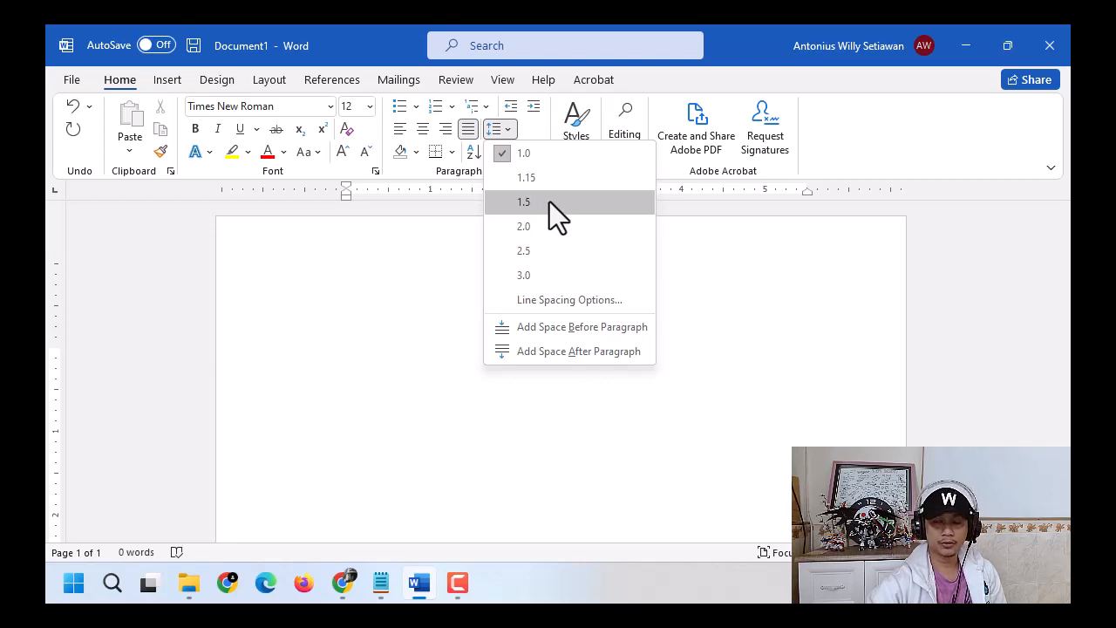
click(550, 202)
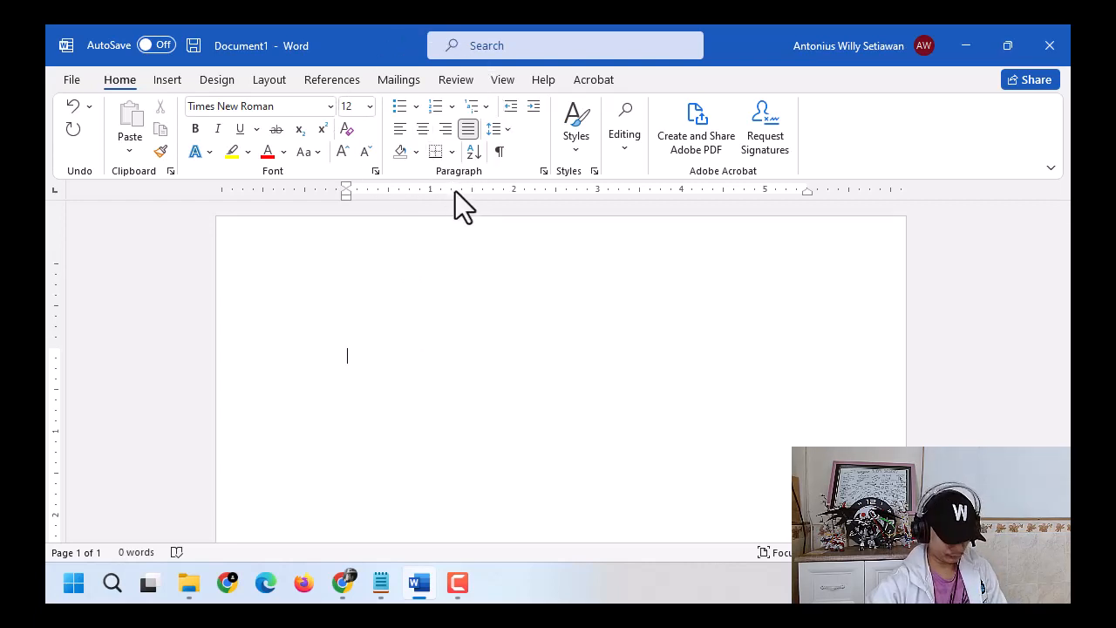
Step: Write the centred two-line chapter heading "BAB II" and "TINJAUAN PUSTAKA", and justify the empty paragraph below it
key(ctrl+e)
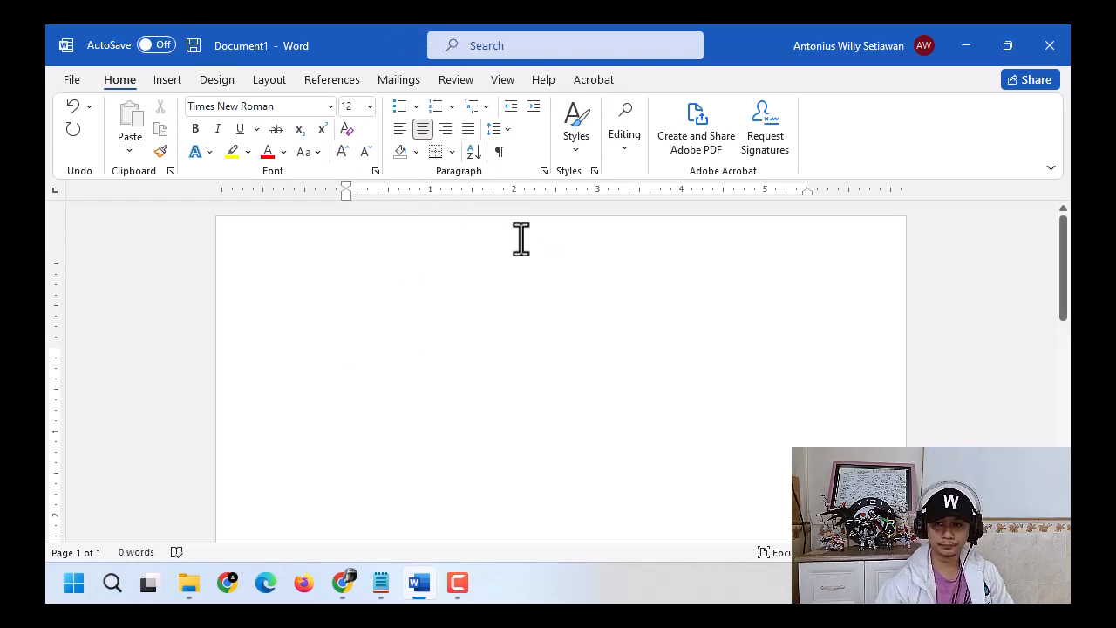
text(BAB II)
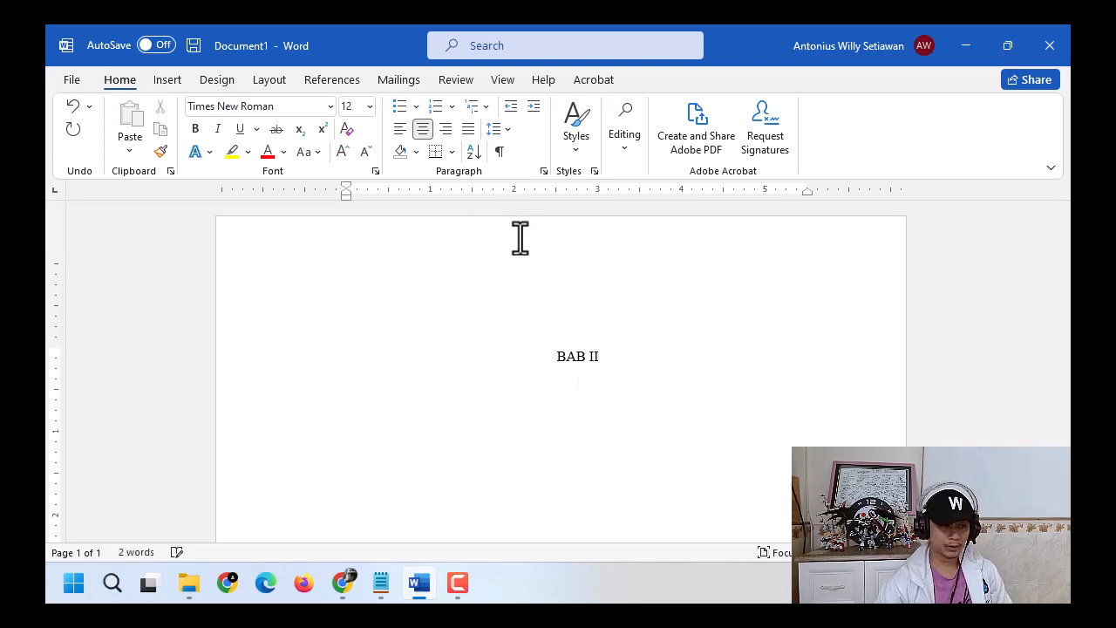
text(TINJAUAN PUSTA)
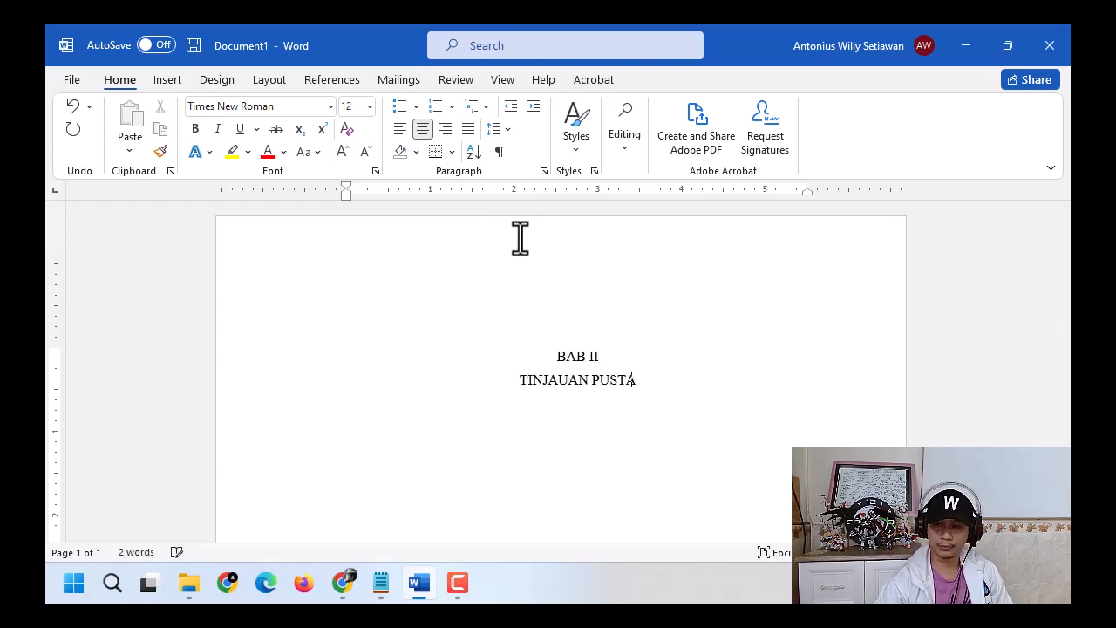
text(KA)
key(Return)
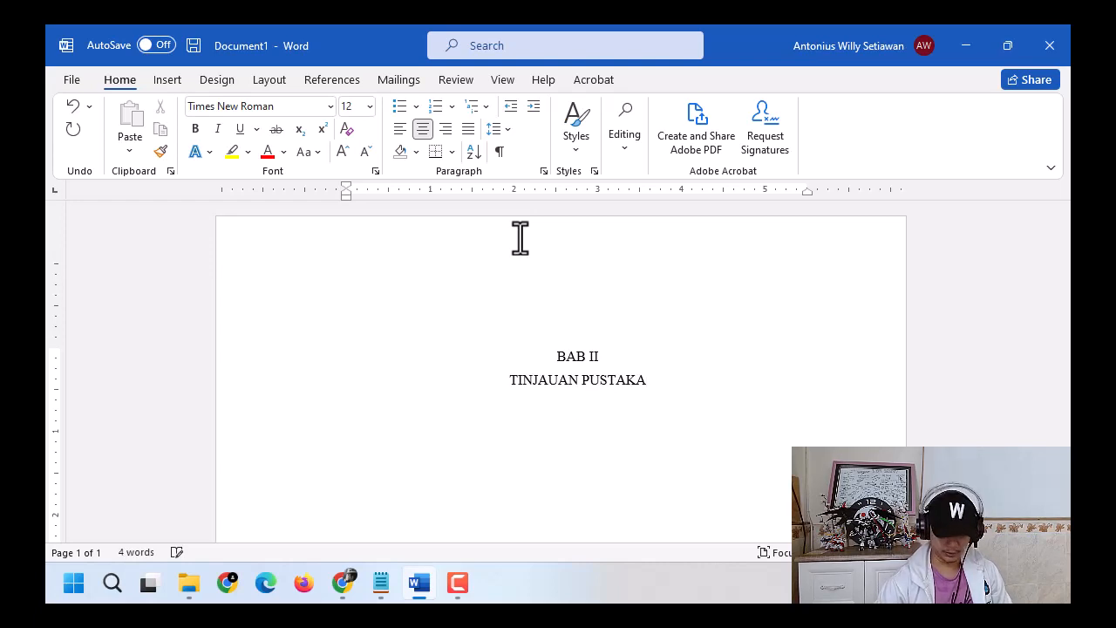
key(ctrl+j)
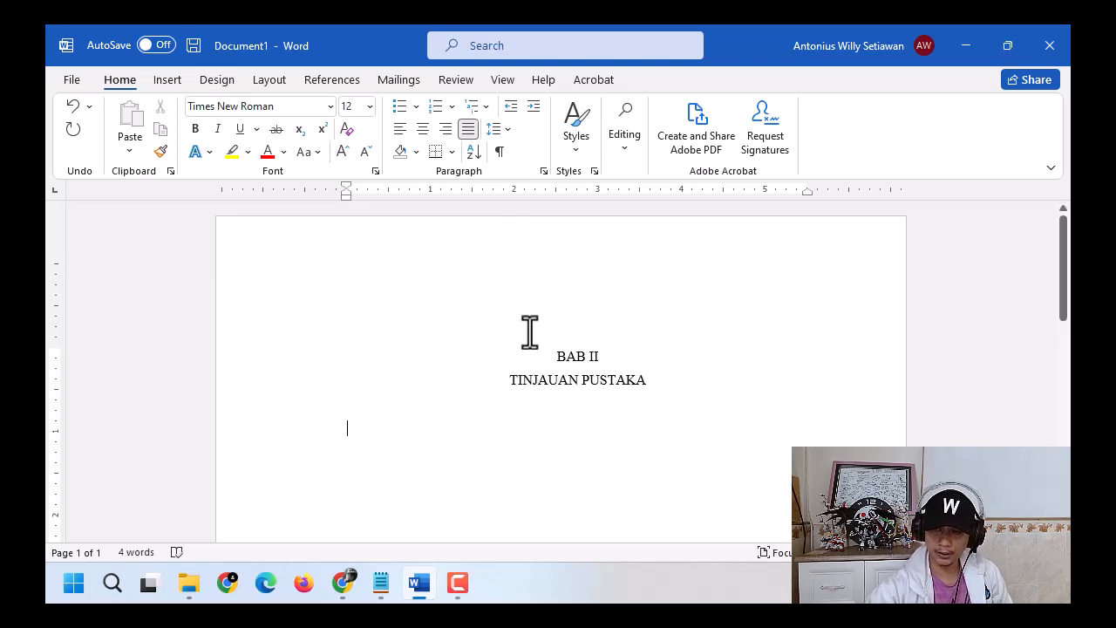
Step: Make both lines of the chapter heading bold and return to the empty paragraph below them
drag(562, 358, 640, 379)
key(ctrl+b)
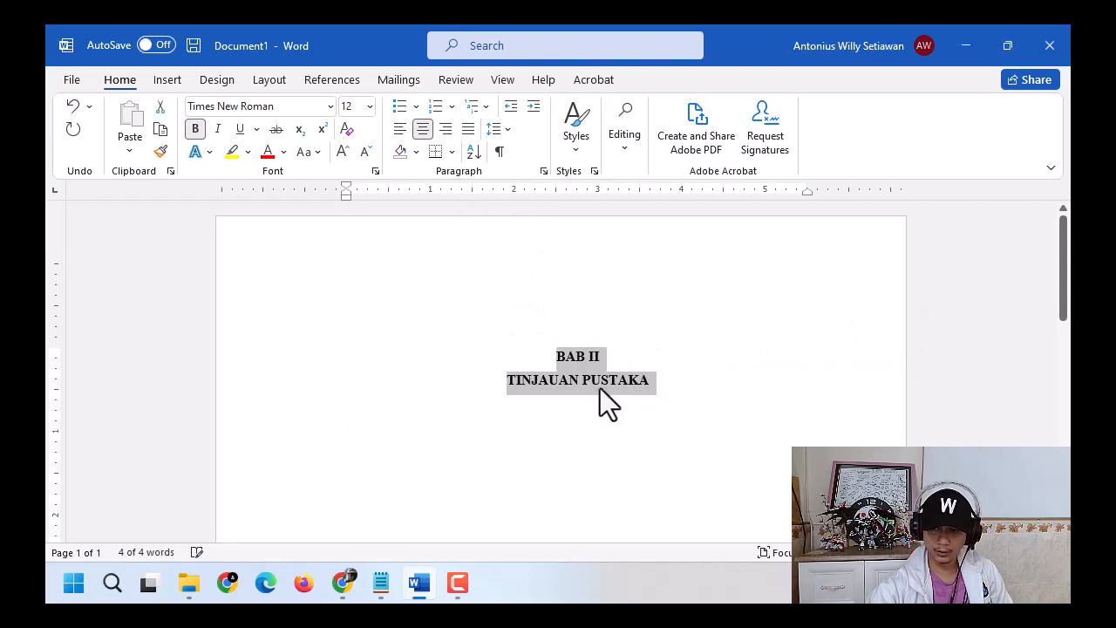
click(543, 439)
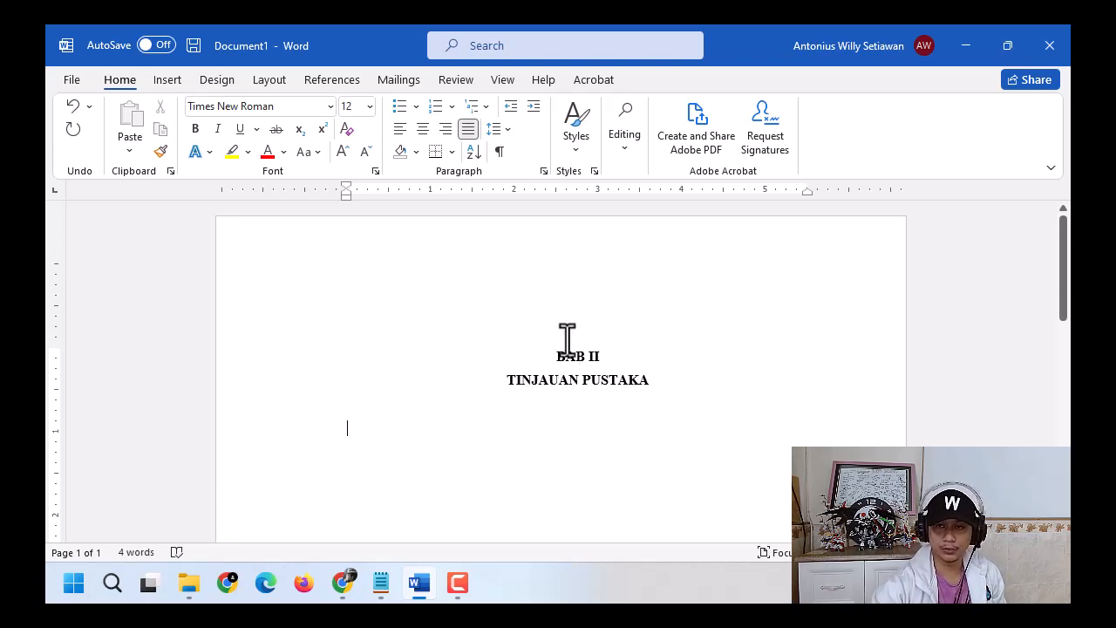
Step: Define a new number format "2.1" without a trailing period and apply it to the empty paragraph below the chapter heading
click(453, 106)
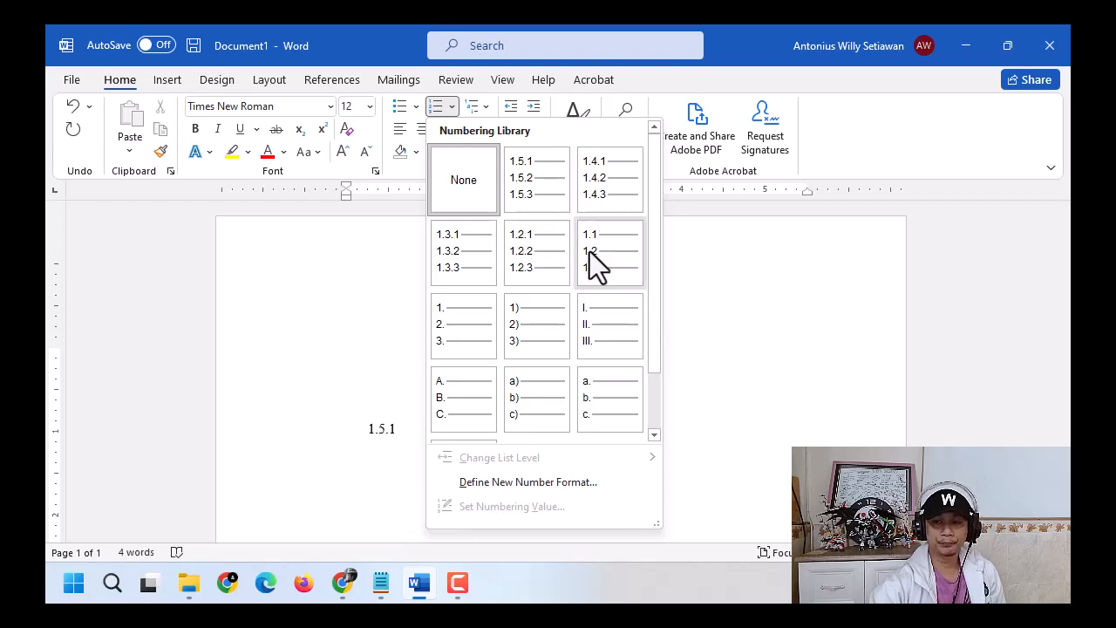
click(569, 482)
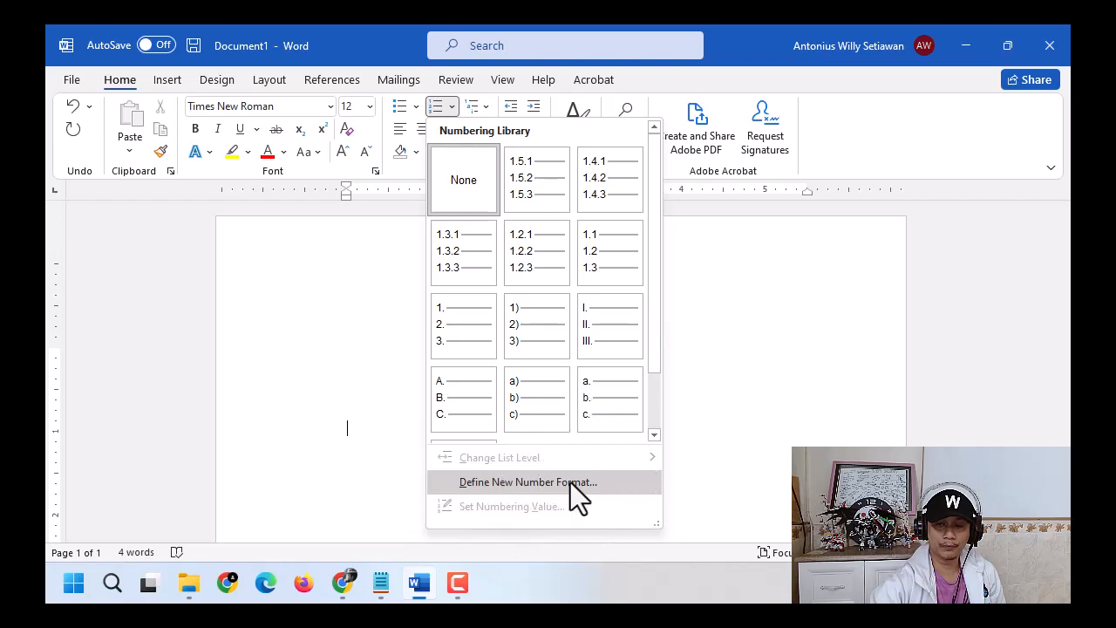
click(529, 213)
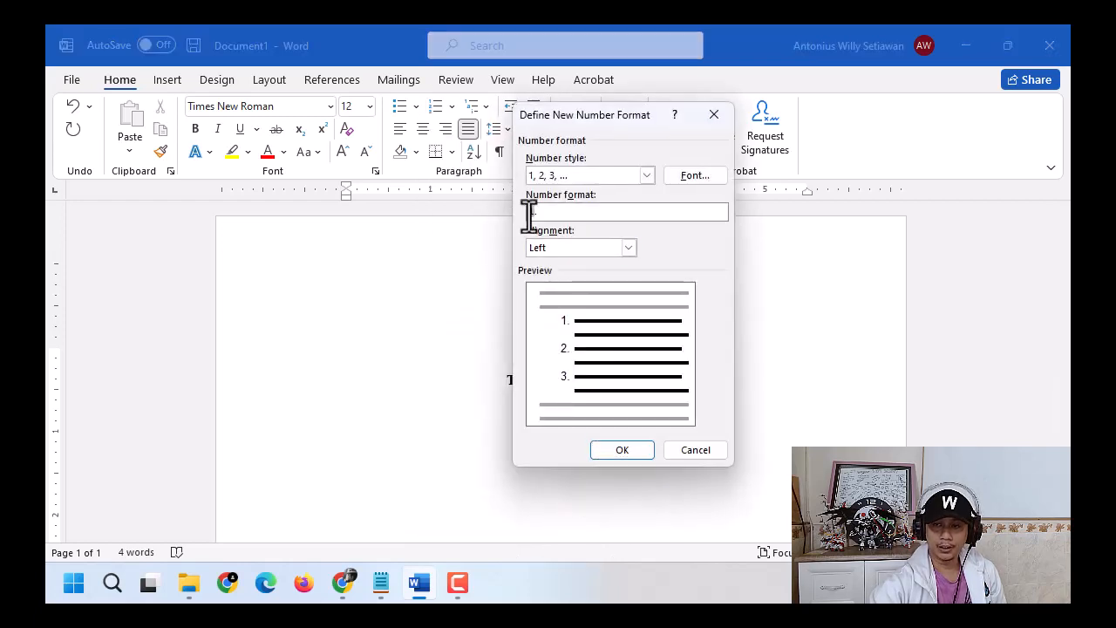
text(2)
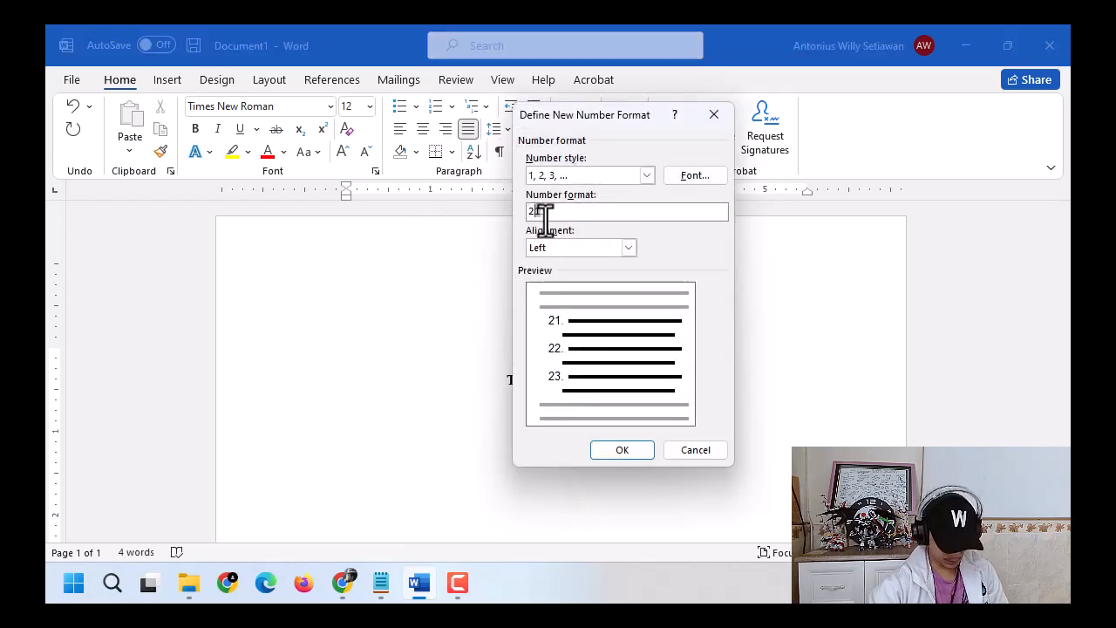
text(.)
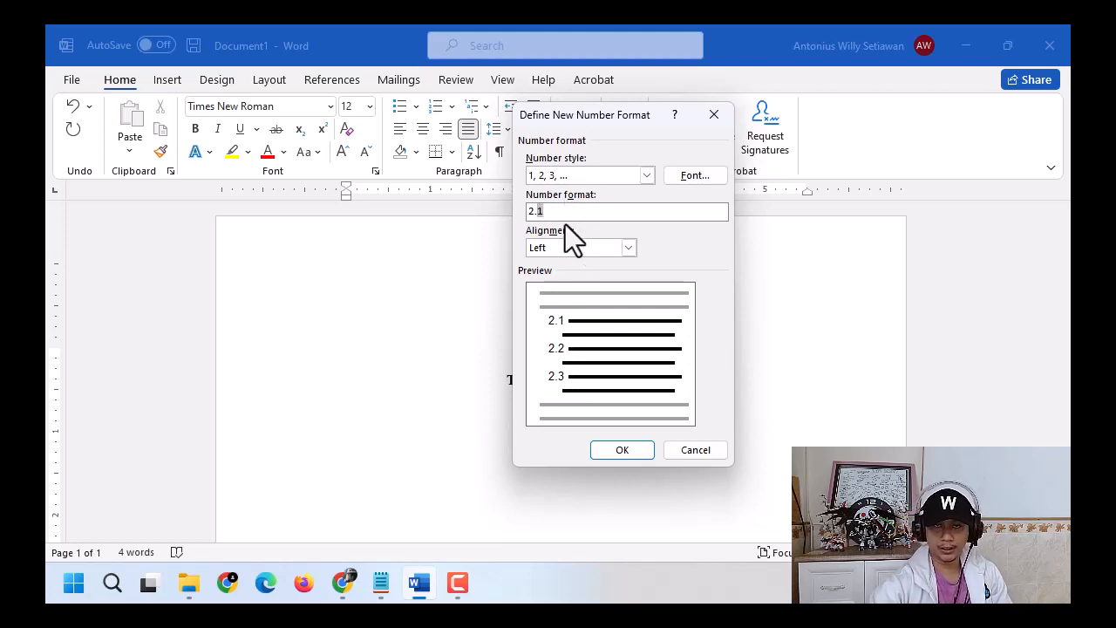
click(562, 217)
key(BackSpace)
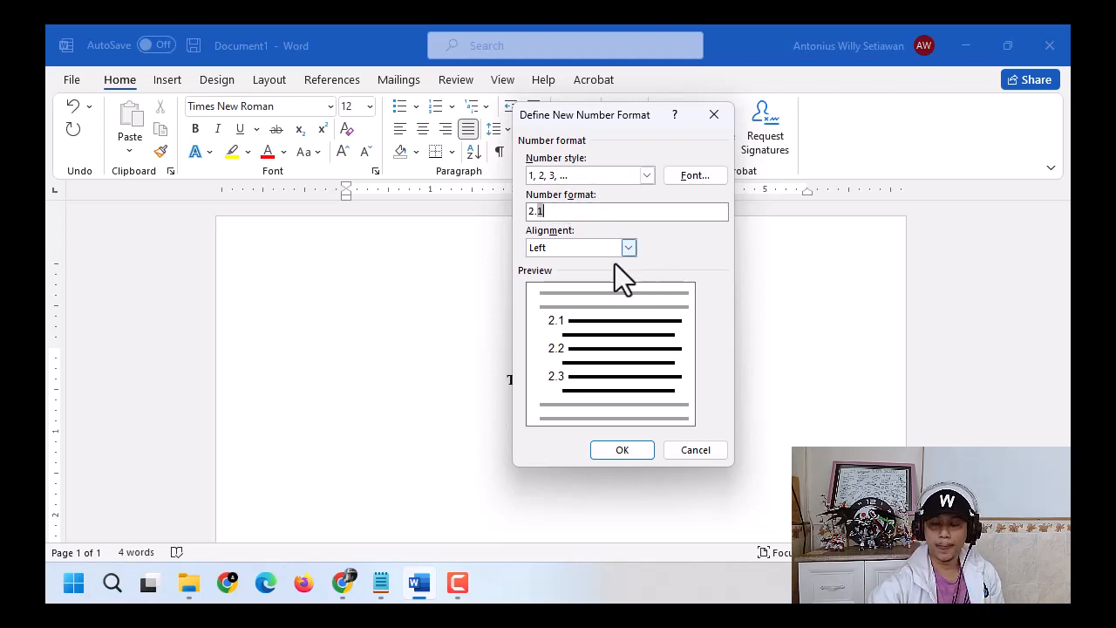
click(557, 215)
key(ctrl)
key(ctrl)
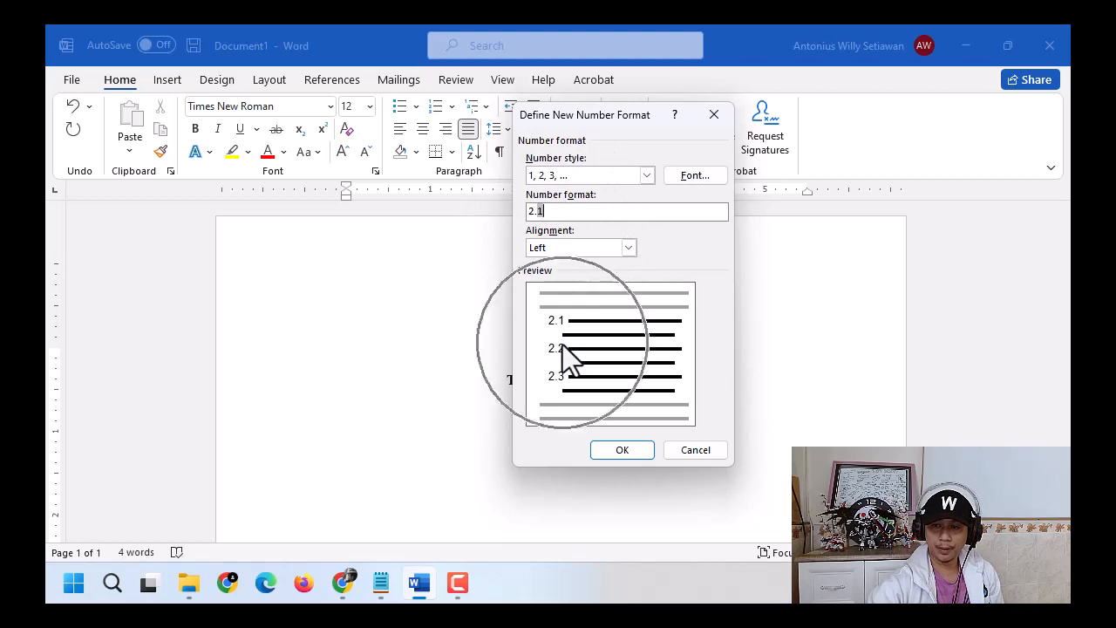
click(621, 450)
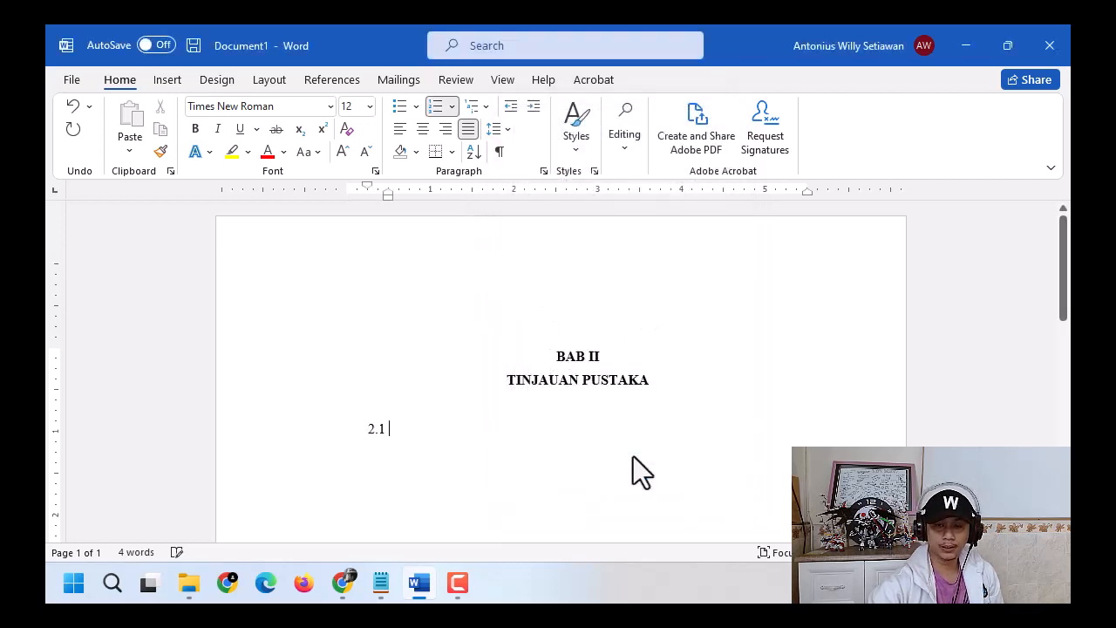
Step: Shift the numbered paragraph's indent back so that its number lines up with the page's left margin
key(ctrl)
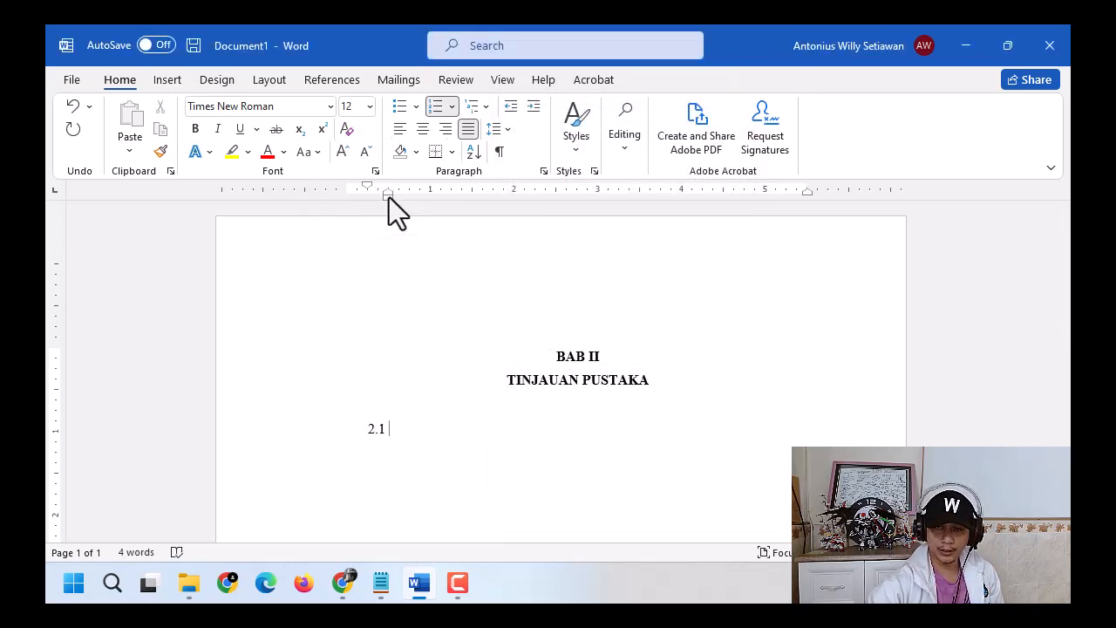
drag(389, 200, 367, 202)
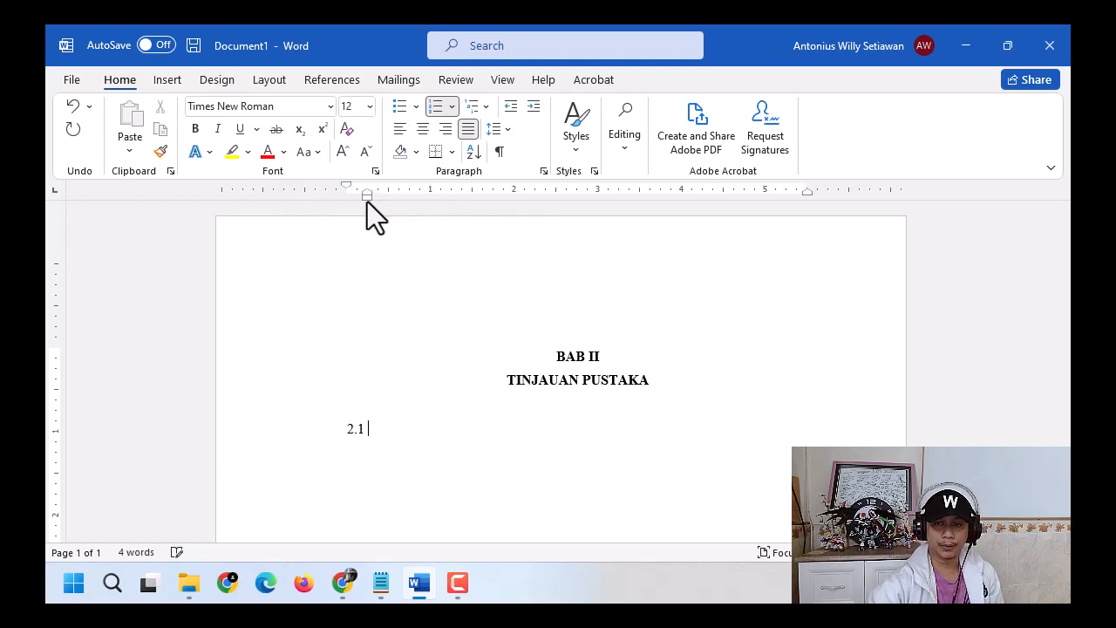
key(ctrl)
Step: Write the three numbered subheadings "Deskripsi Teori", "Kerangka Berpikir" and "Hipotesis"
scroll(423, 357, down, 2)
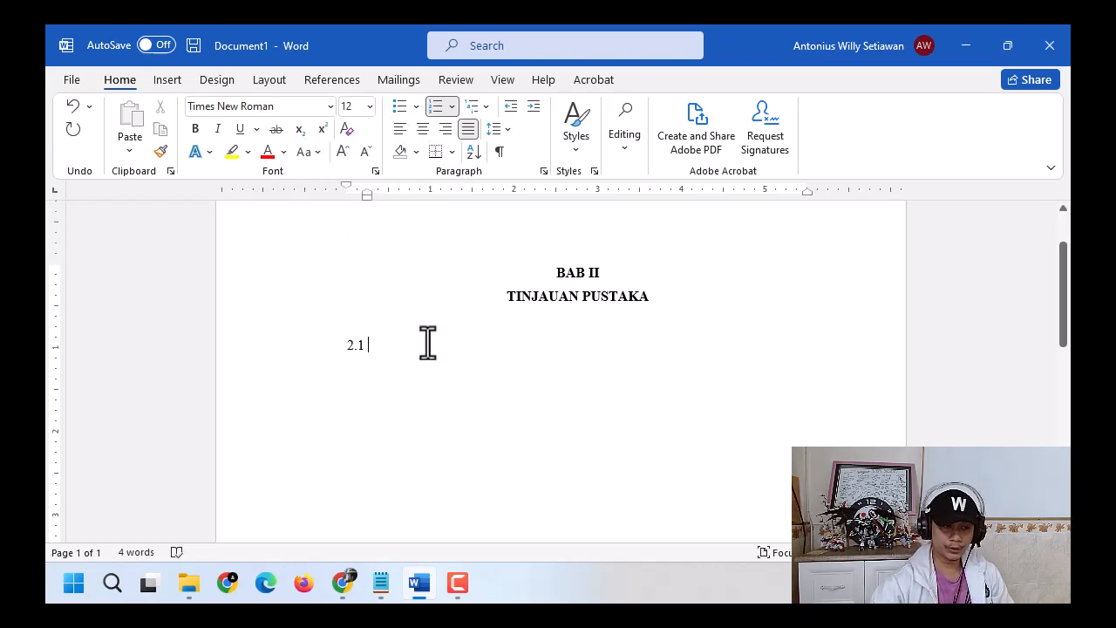
text(dESKRIPS)
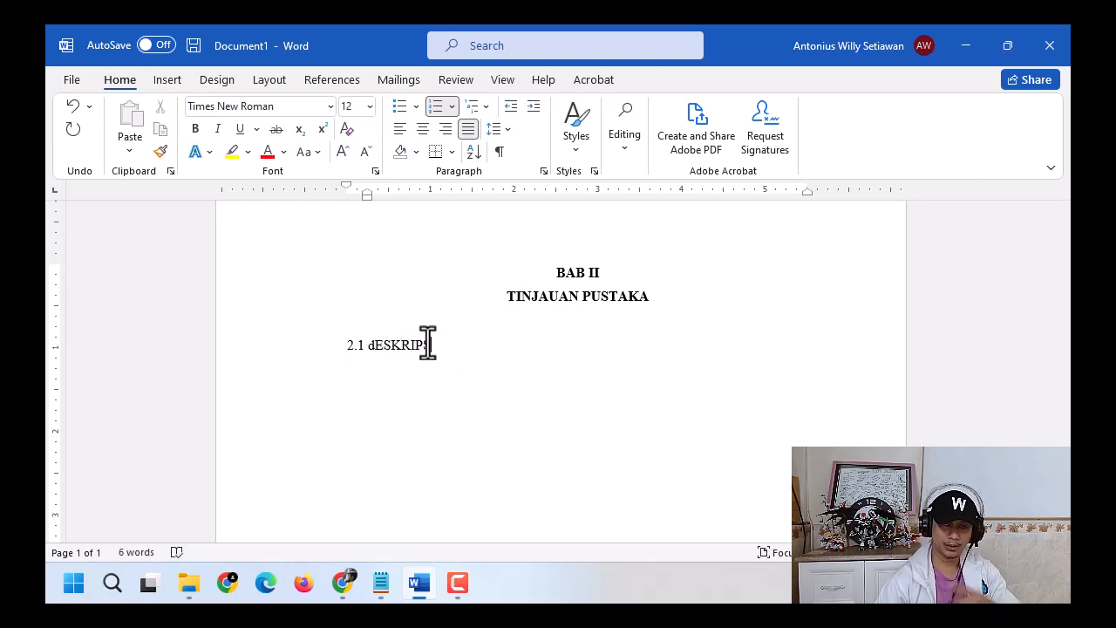
text(I)
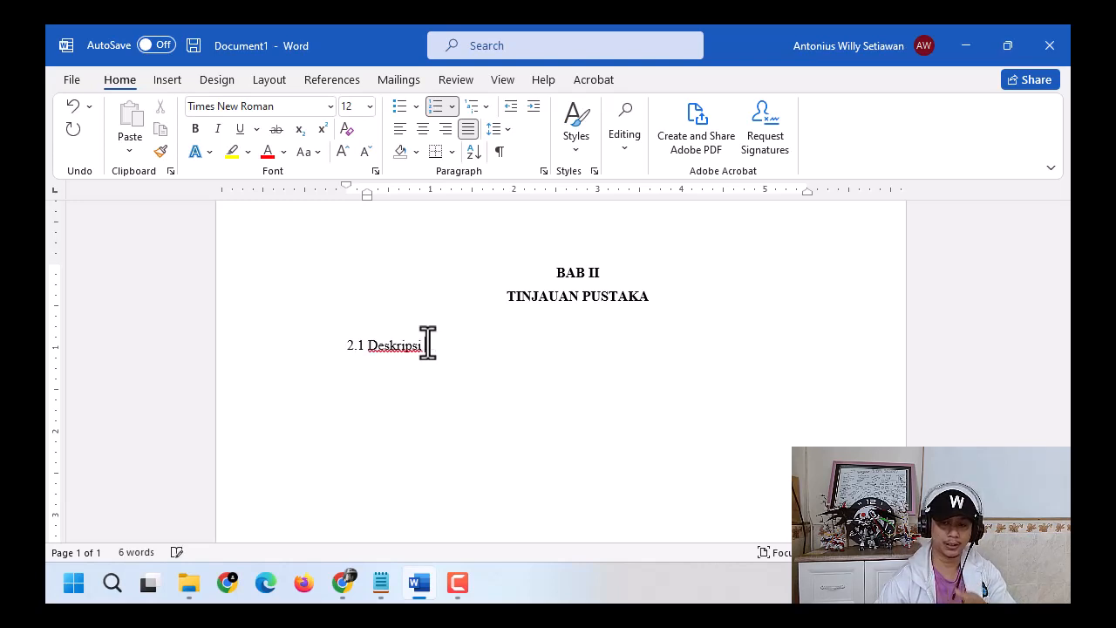
text( Teori)
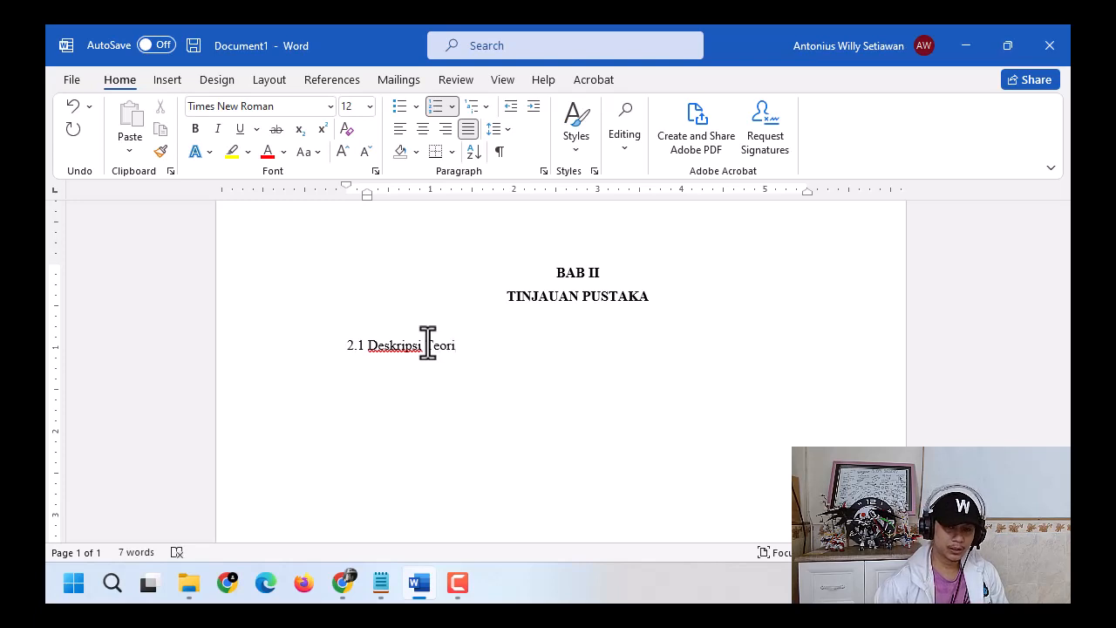
key(Return)
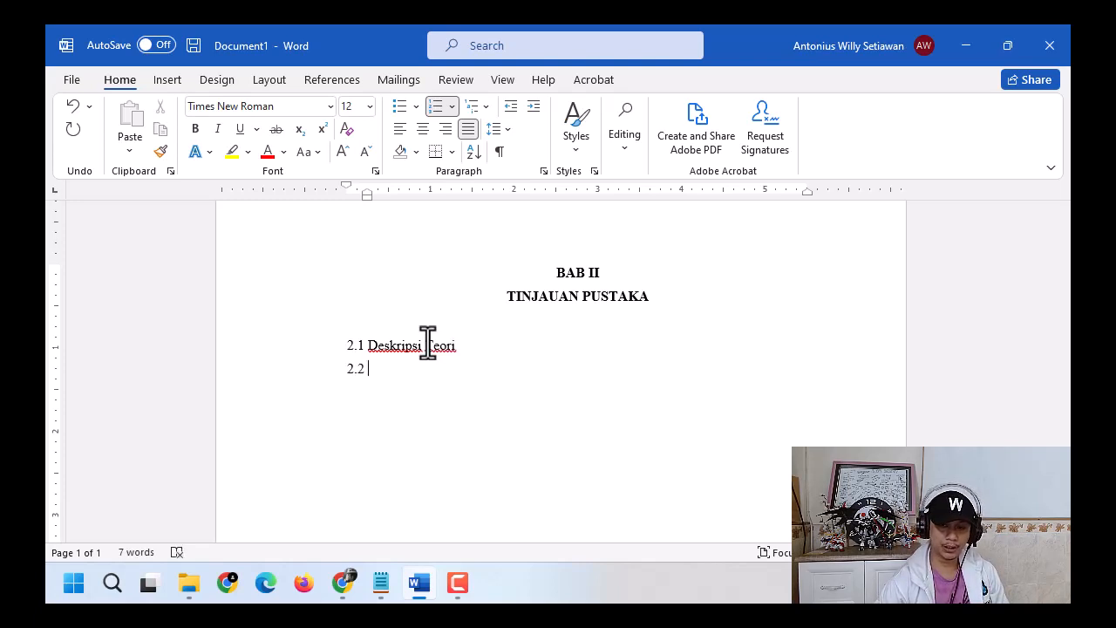
text(Keran)
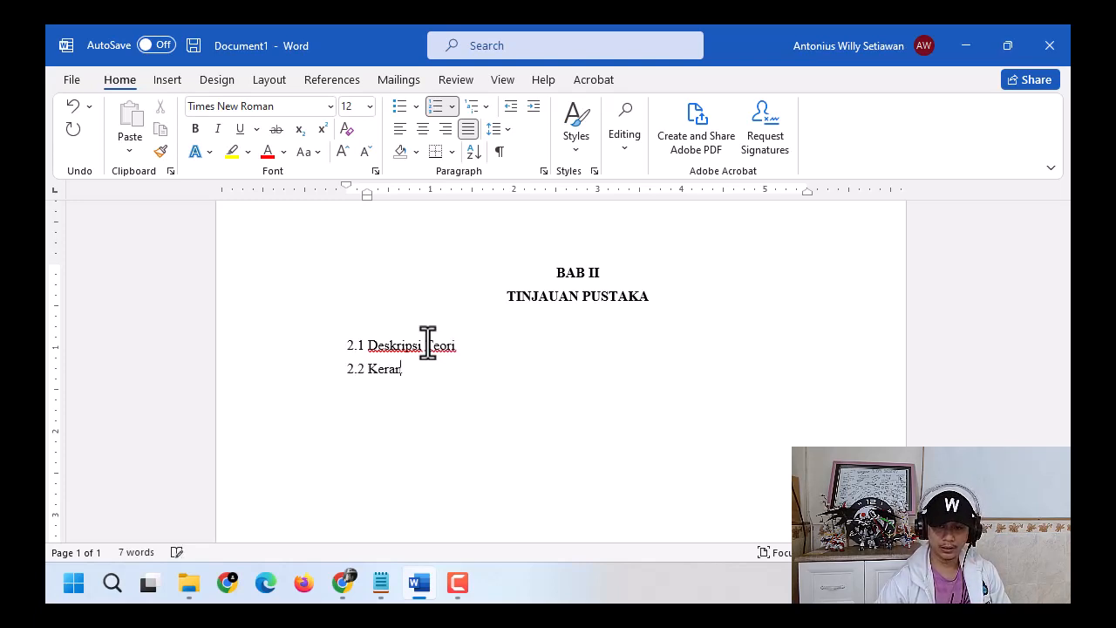
text(gka Berpikir)
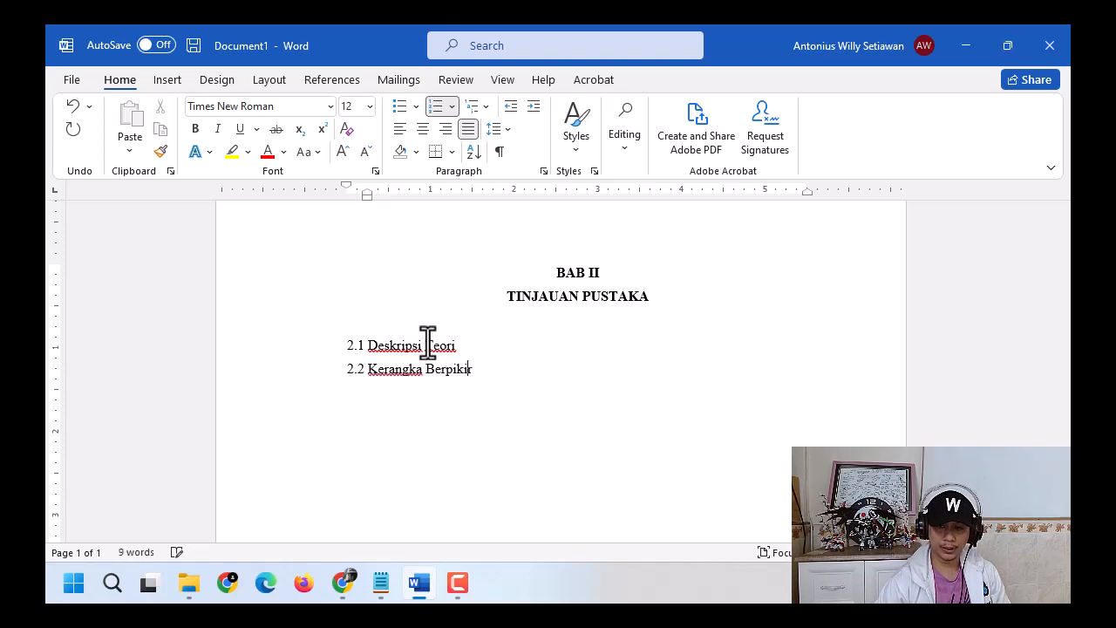
key(Return)
text(Hipotesis)
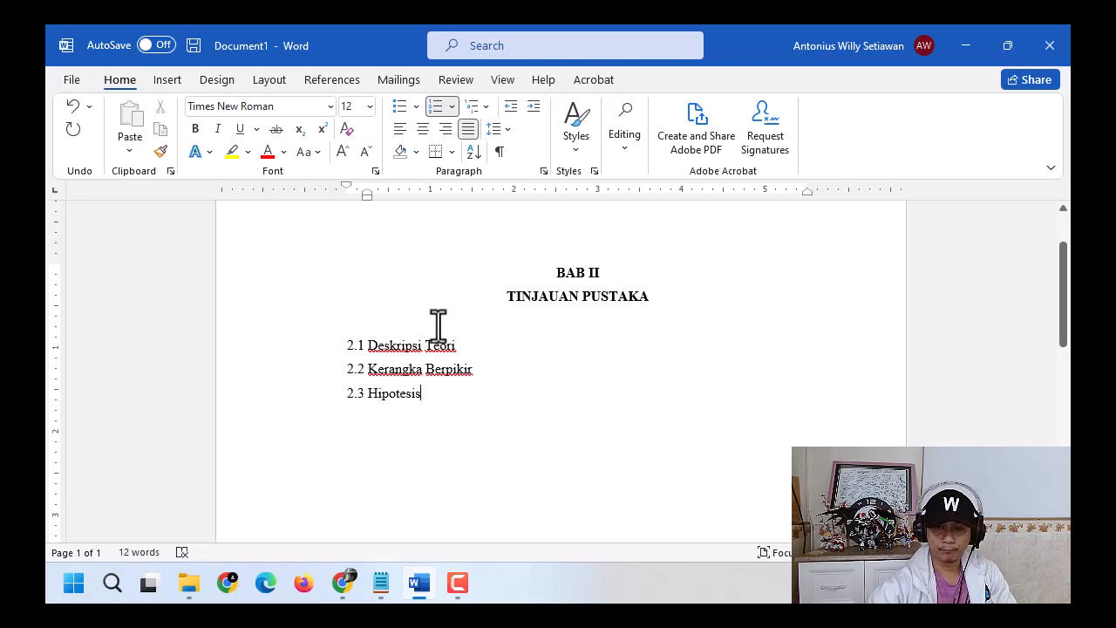
Step: Insert an empty unnumbered line below each of the subheadings "Deskripsi Teori" and "Kerangka Berpikir"
click(476, 349)
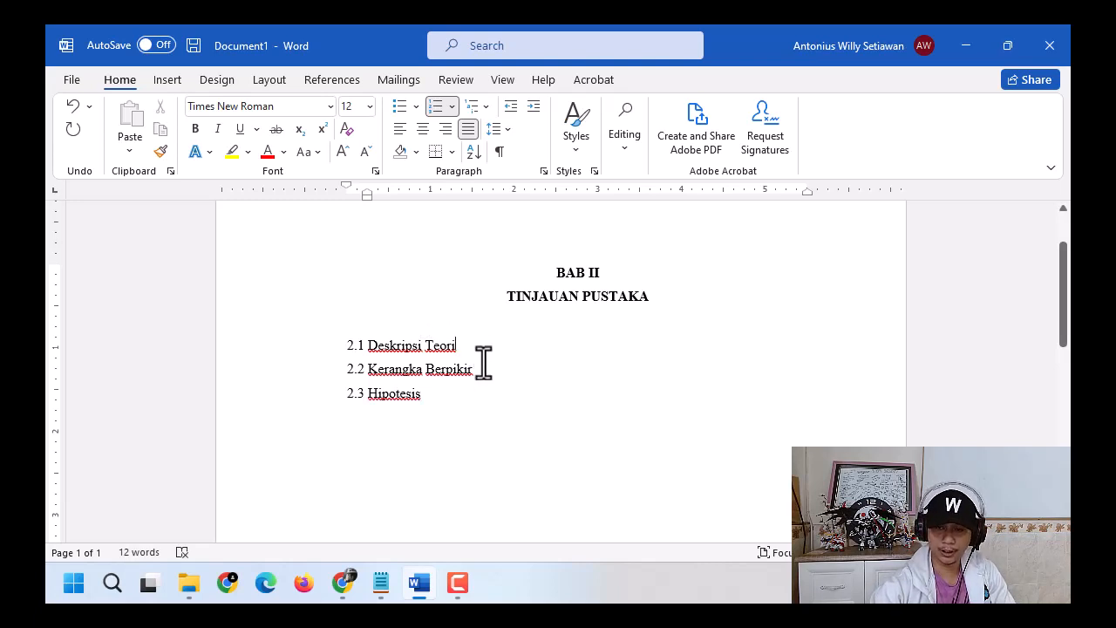
key(Return)
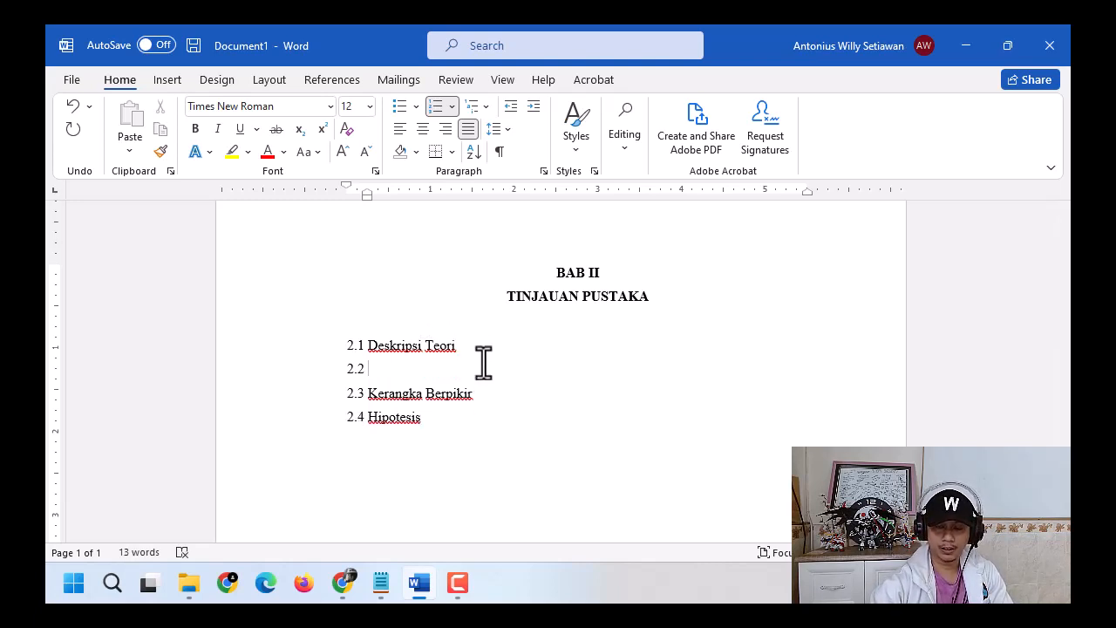
key(BackSpace)
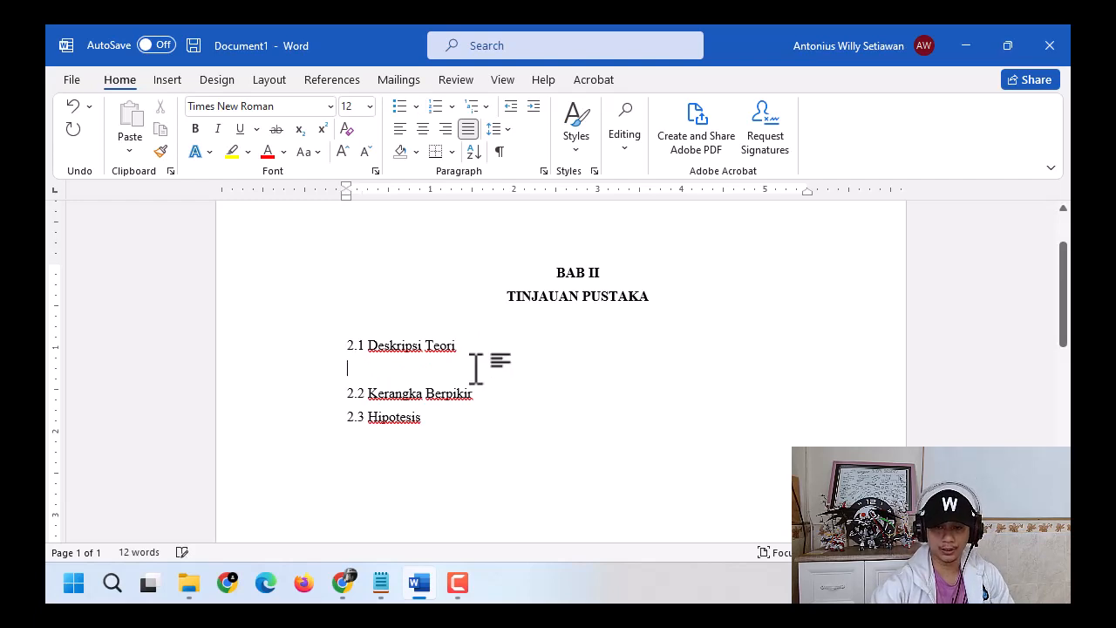
click(483, 398)
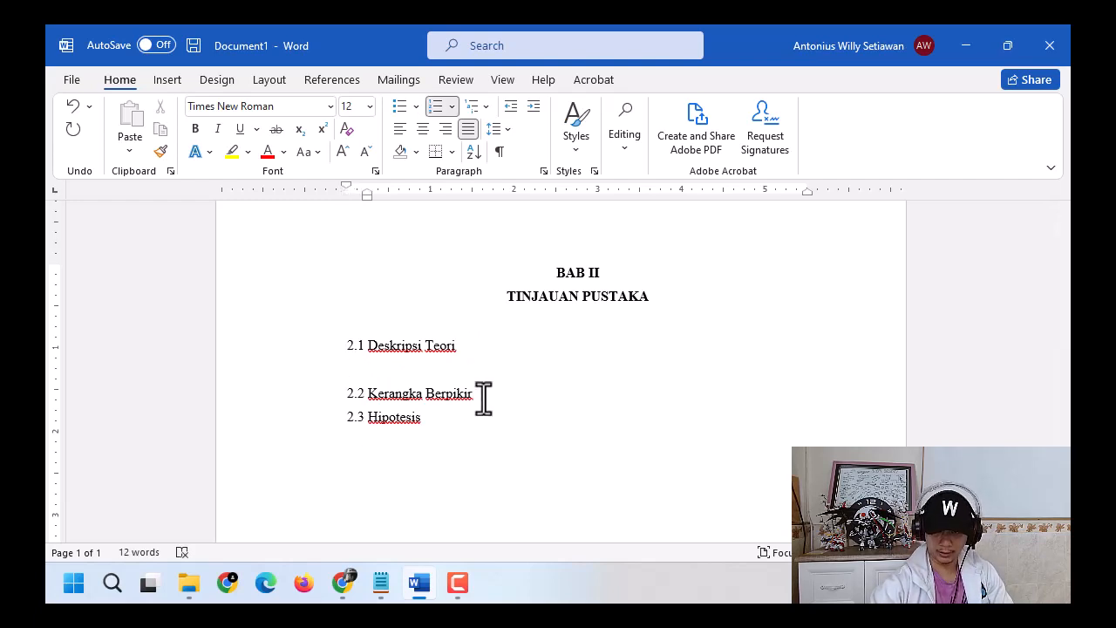
key(Return)
key(ctrl+z)
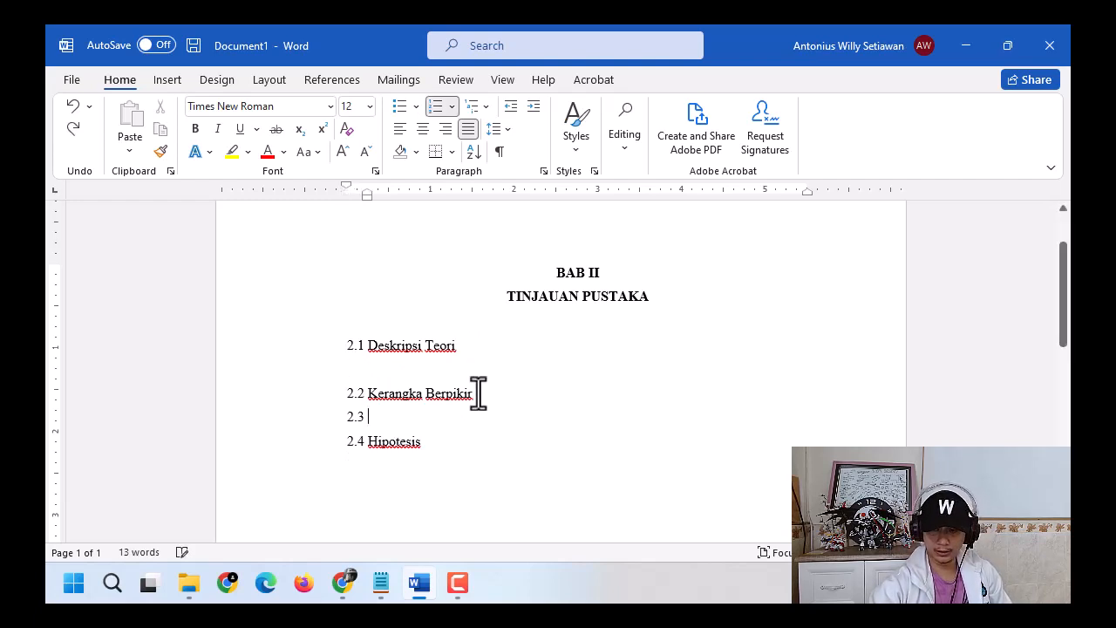
key(Return)
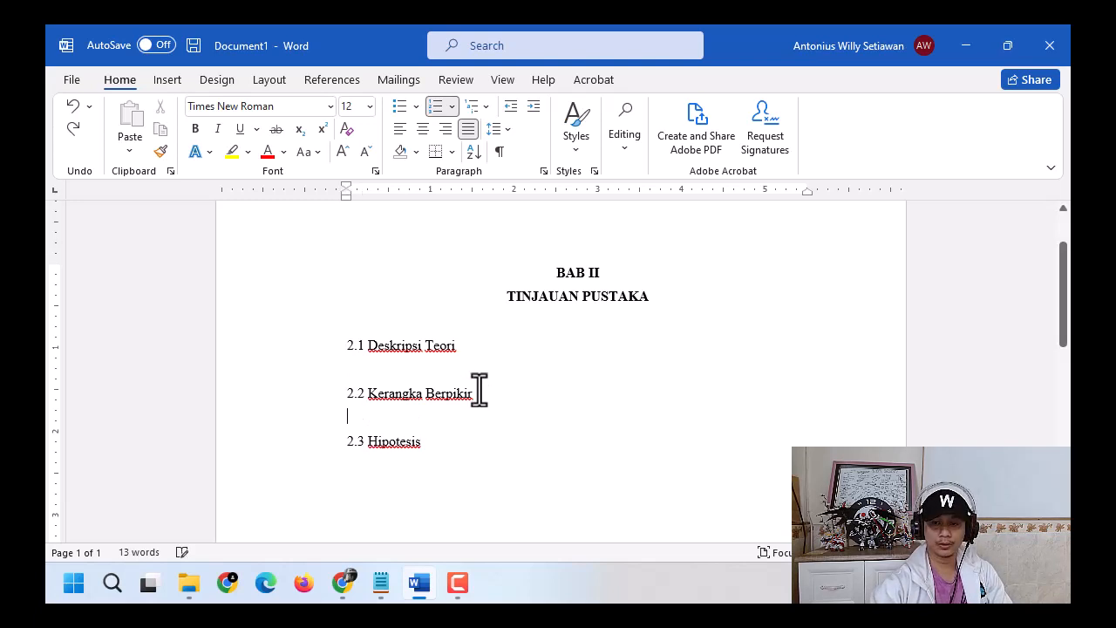
Step: Make the three numbered subheadings bold and return to the empty line below "Deskripsi Teori"
click(331, 349)
key(ctrl+b)
click(335, 393)
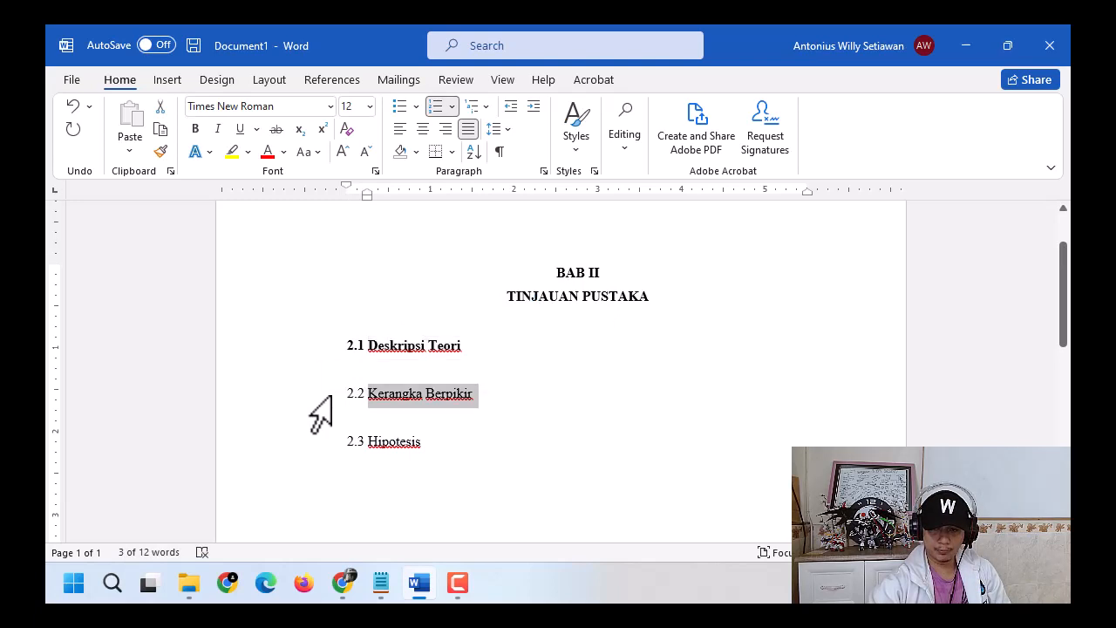
key(ctrl+b)
click(330, 445)
key(ctrl+b)
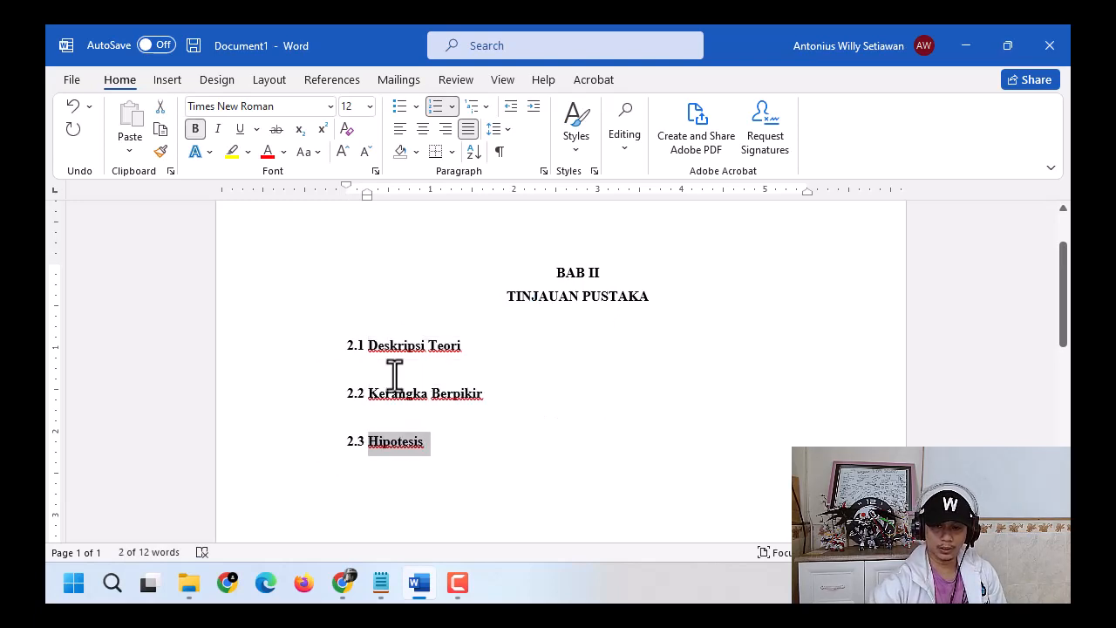
click(396, 368)
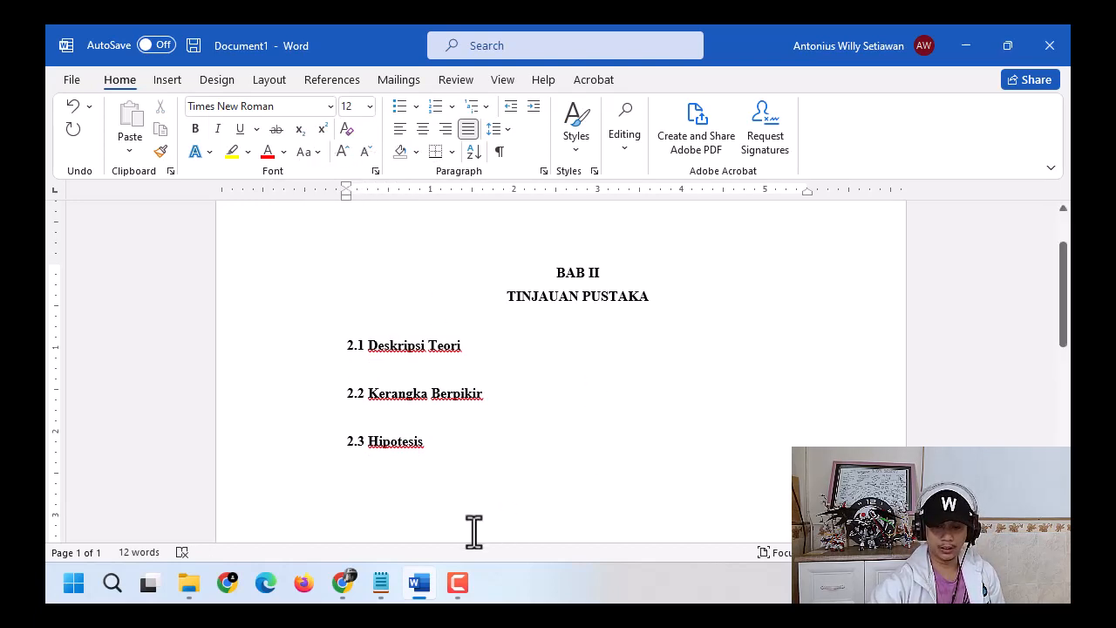
Step: Look up subsection 2.1.1 "Pengertian SD Card" in the Notepad draft of chapter II and return to the Word document
click(383, 587)
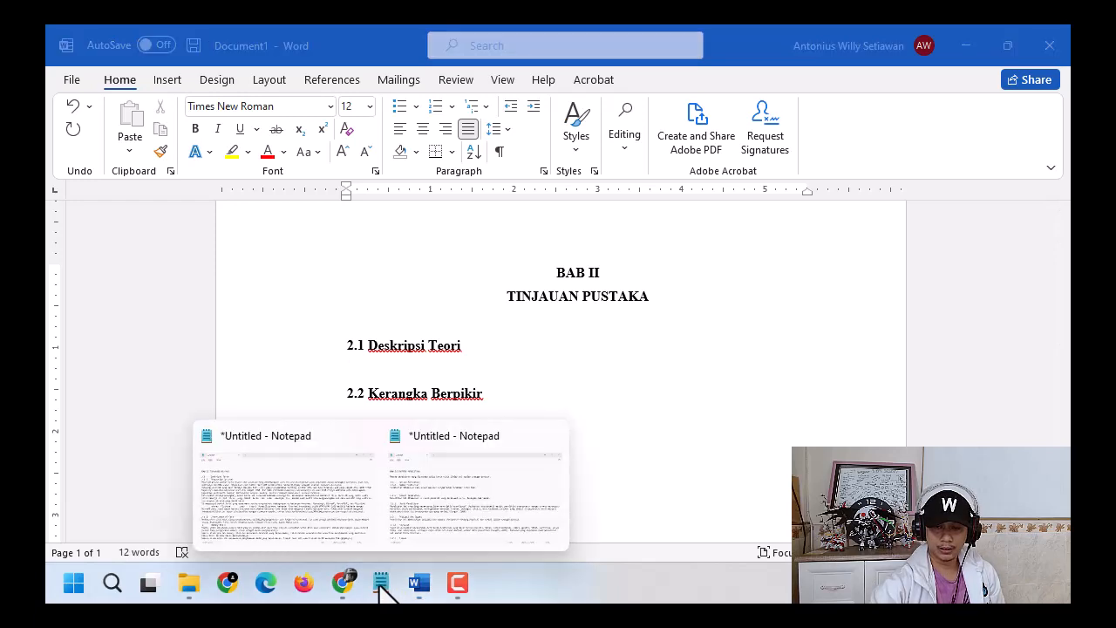
click(325, 510)
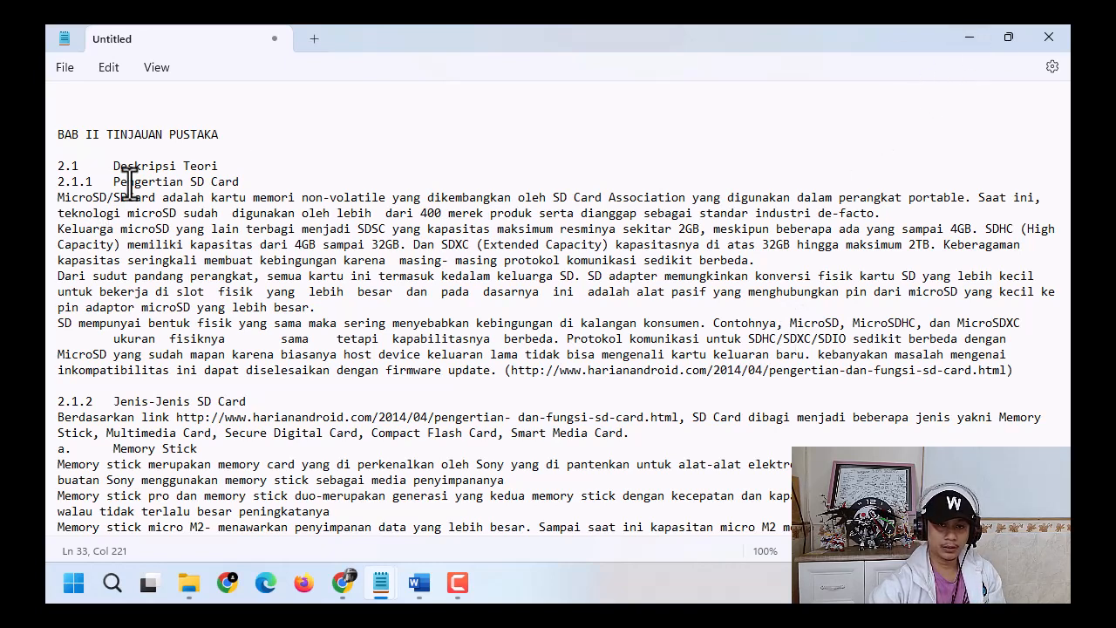
drag(113, 182, 282, 181)
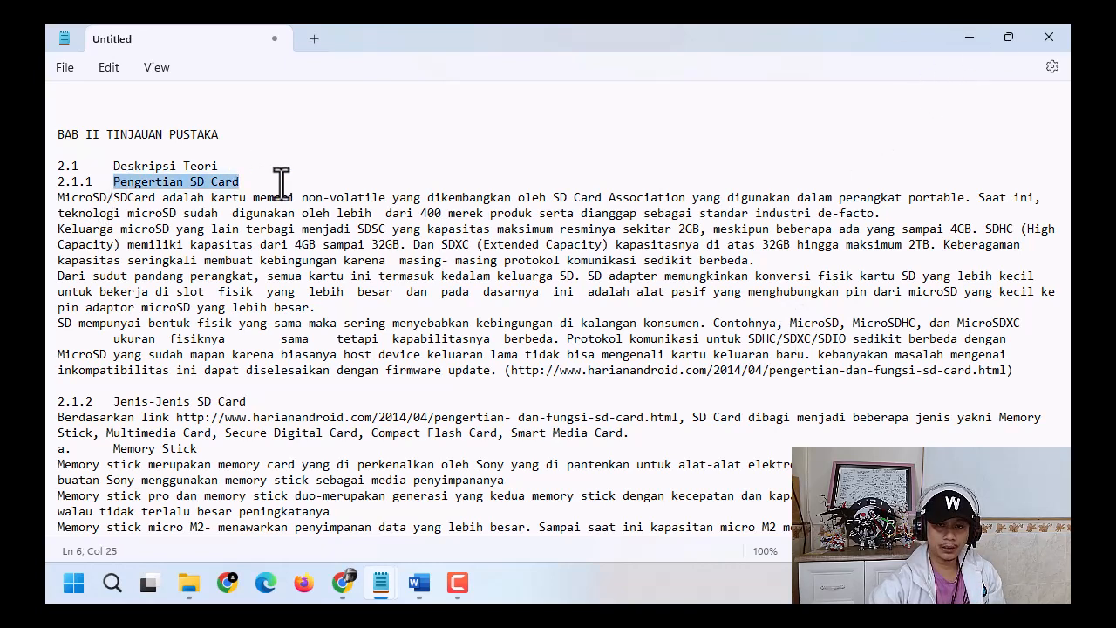
click(959, 35)
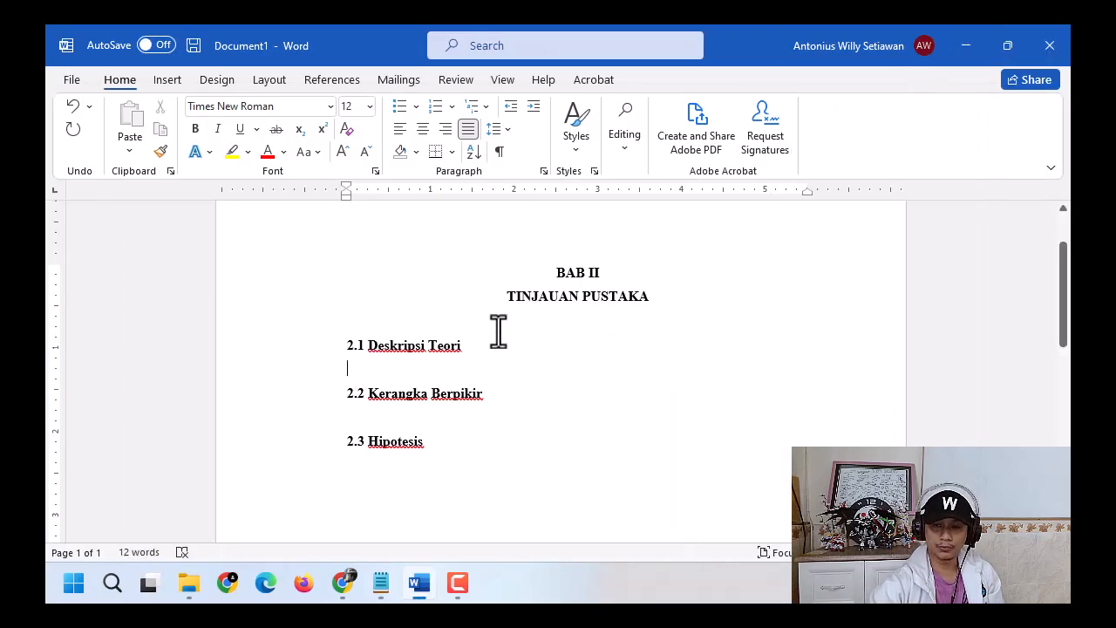
Step: Apply a new number format to the empty line below "Deskripsi Teori", with "2.1." in front of the automatic number
click(410, 366)
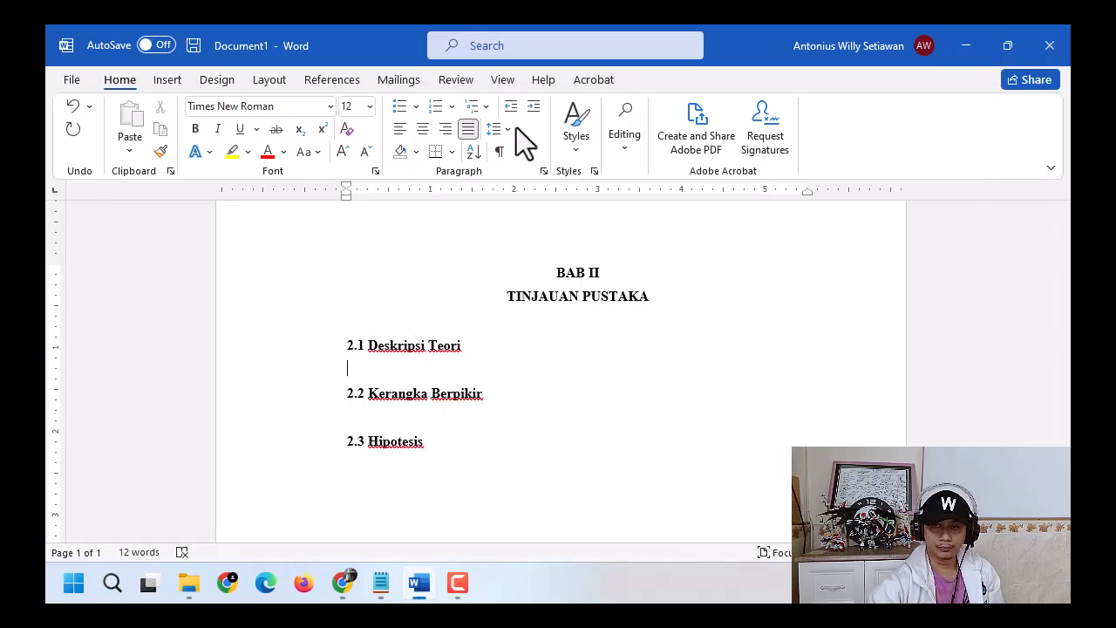
click(453, 107)
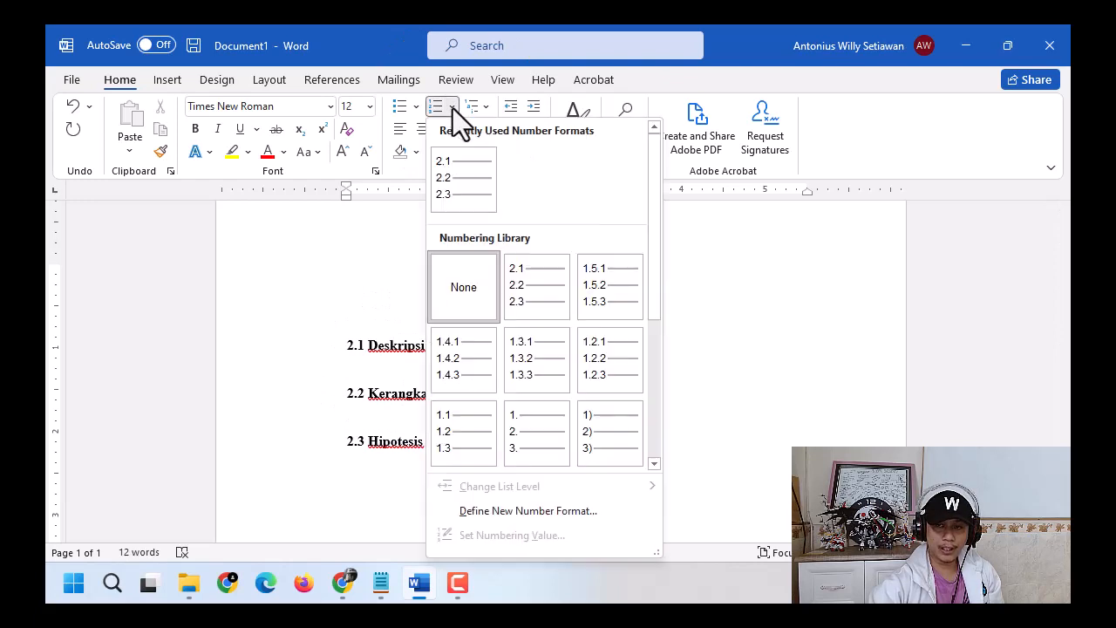
click(560, 511)
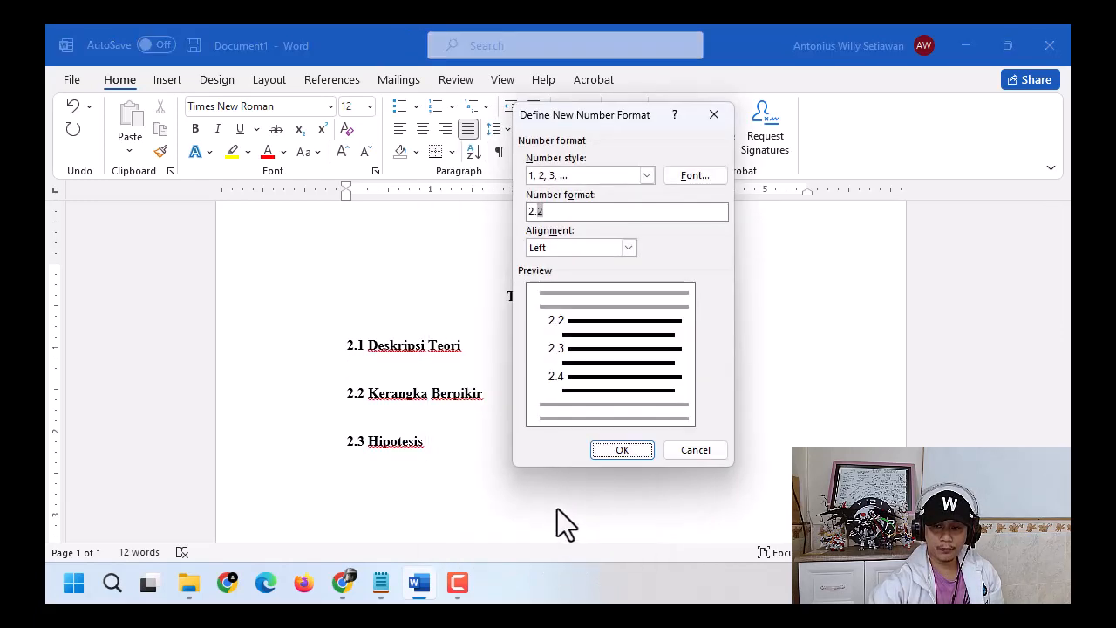
click(536, 212)
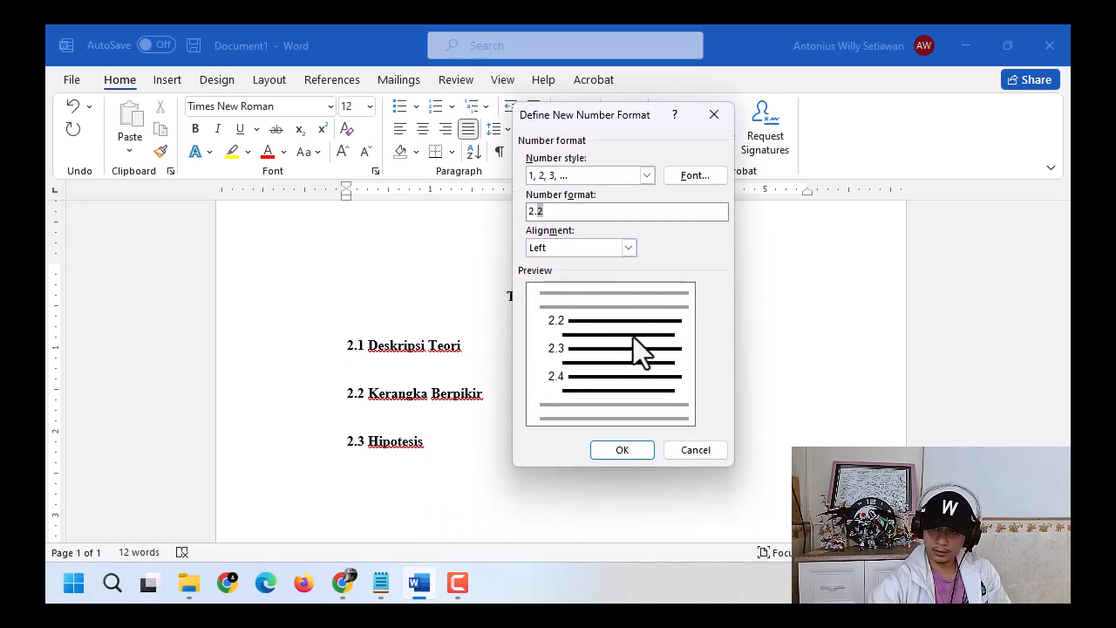
text(1.)
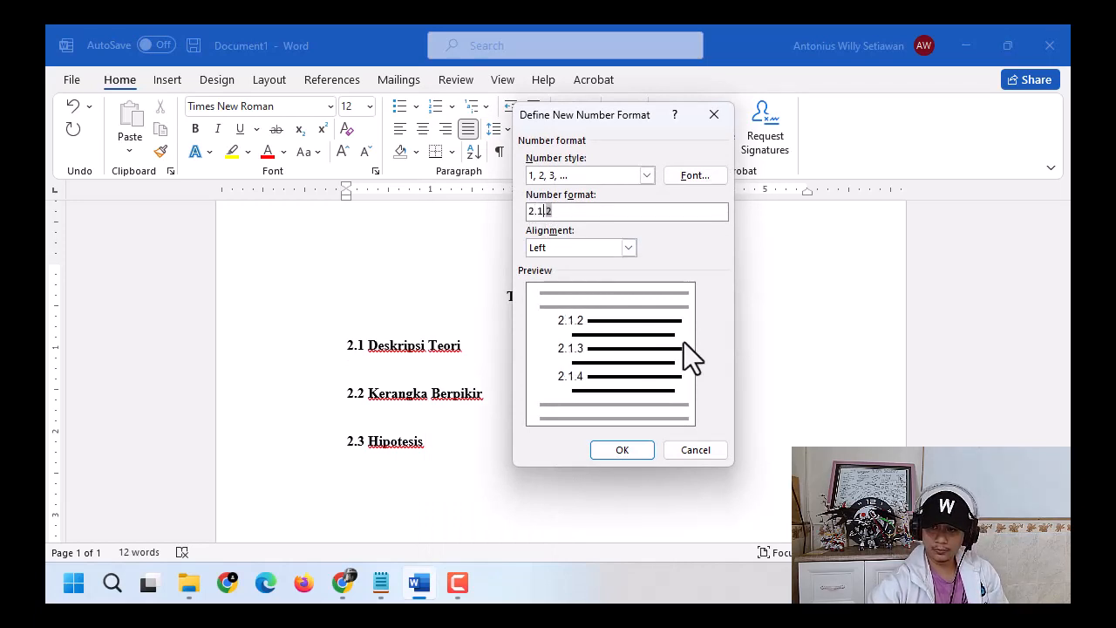
click(623, 450)
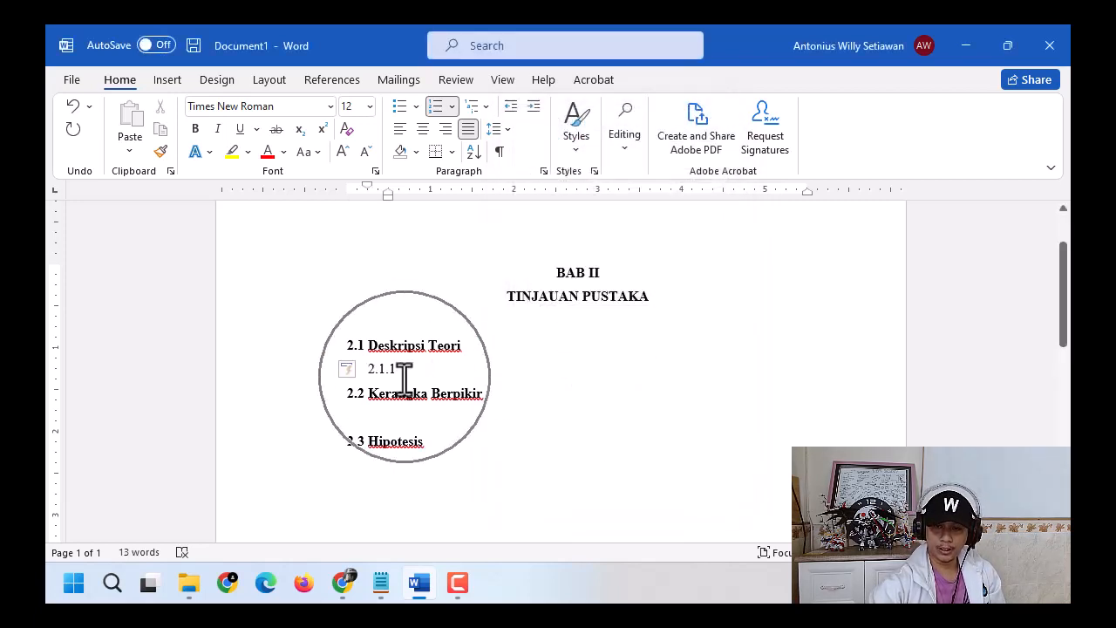
Step: Align the number 2.1.1 with the left margin and set the item's hanging indent to 0.5 inch
key(ctrl)
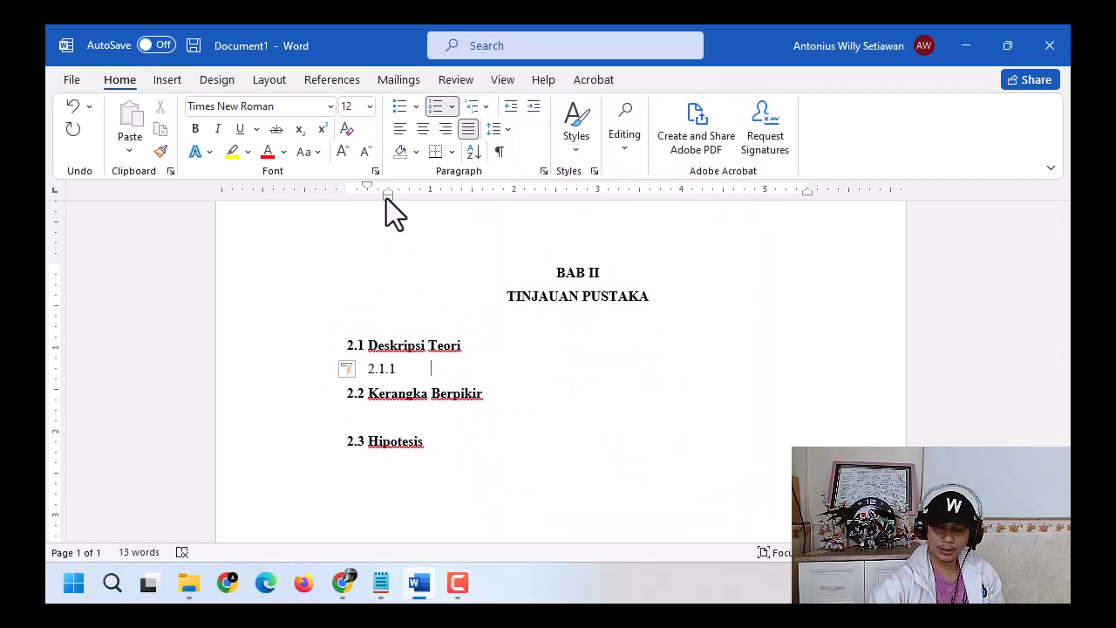
key(ctrl)
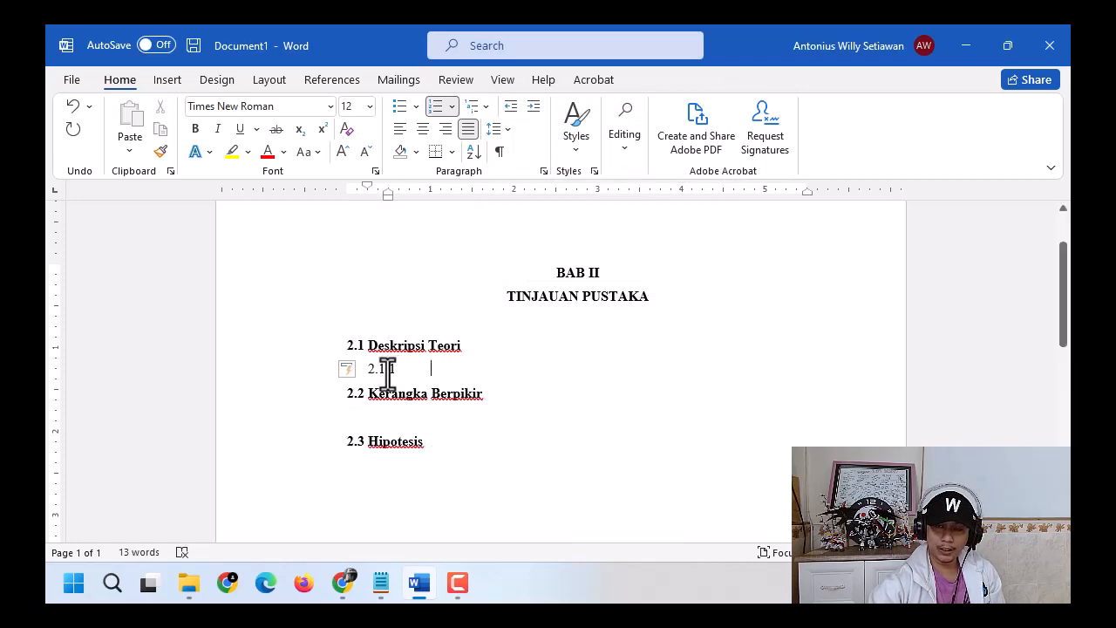
right_click(387, 366)
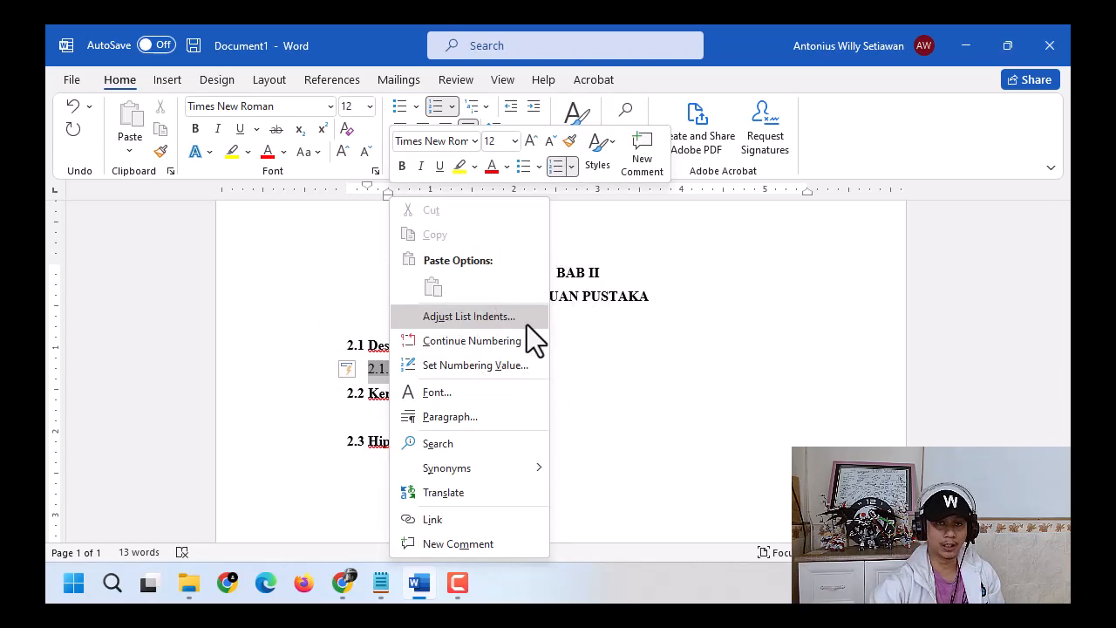
click(385, 365)
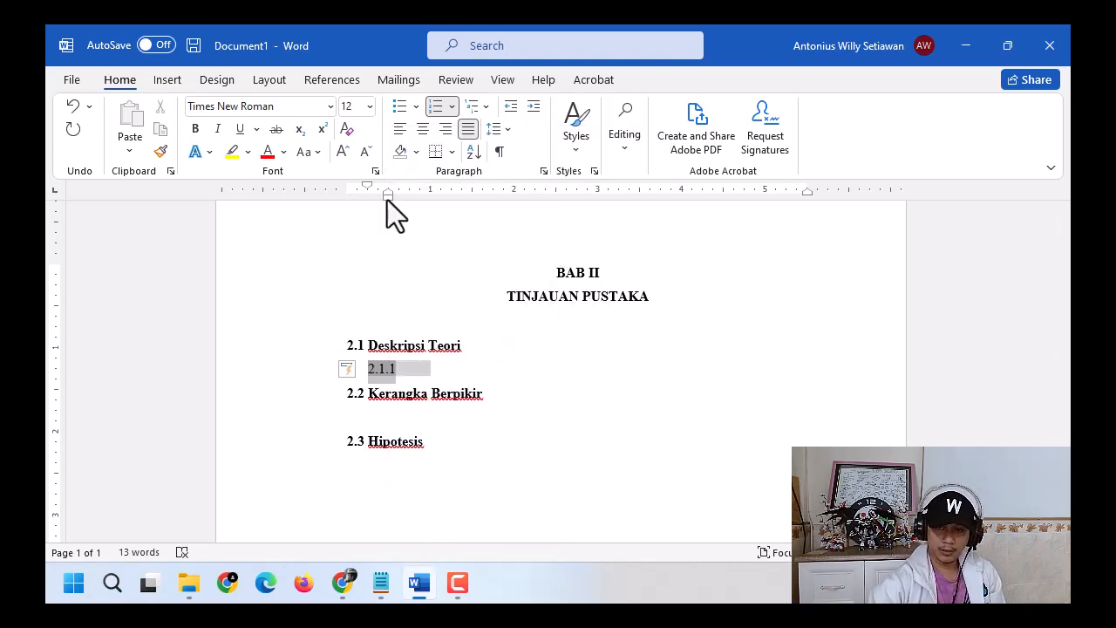
drag(388, 195, 368, 196)
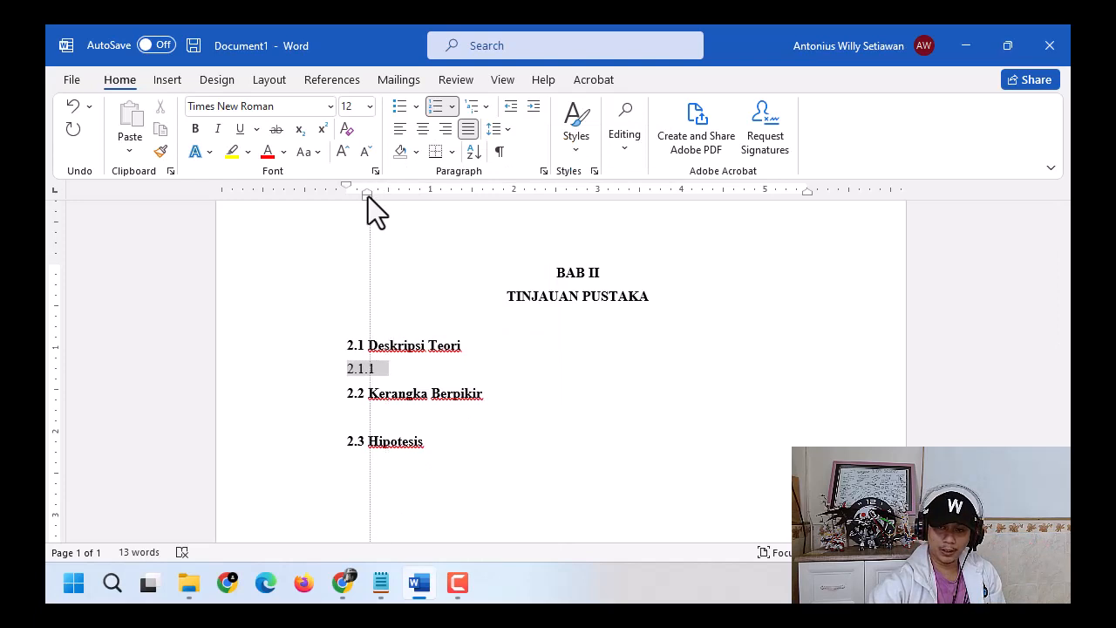
click(414, 368)
drag(367, 193, 388, 193)
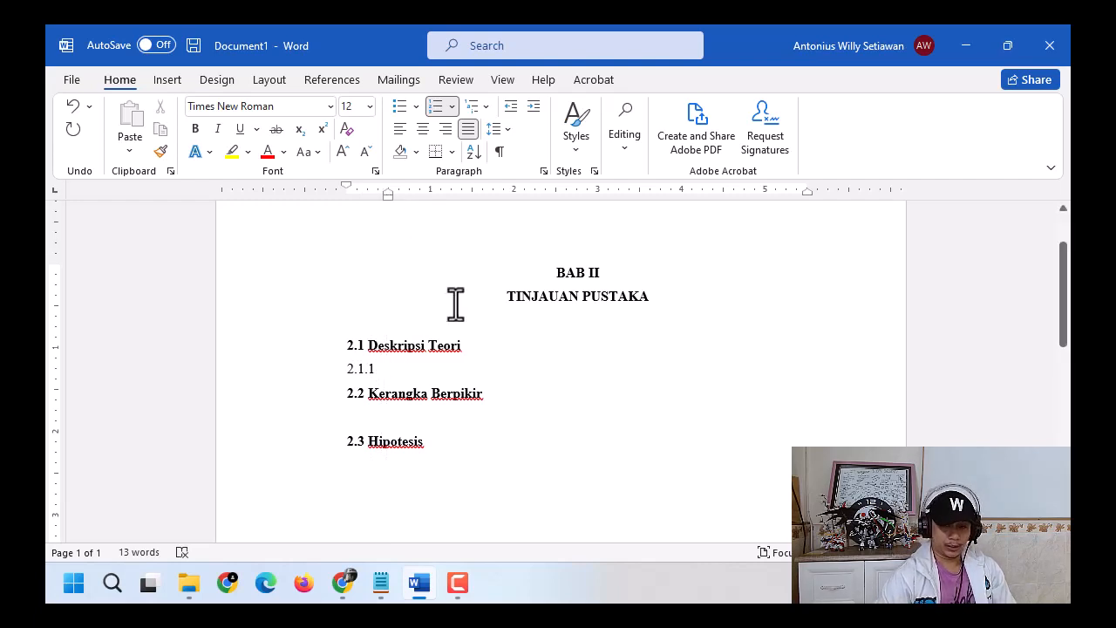
Step: Write "Pengertian SD Card" as heading 2.1.1 and add the next numbered item below it
text(Pengertian )
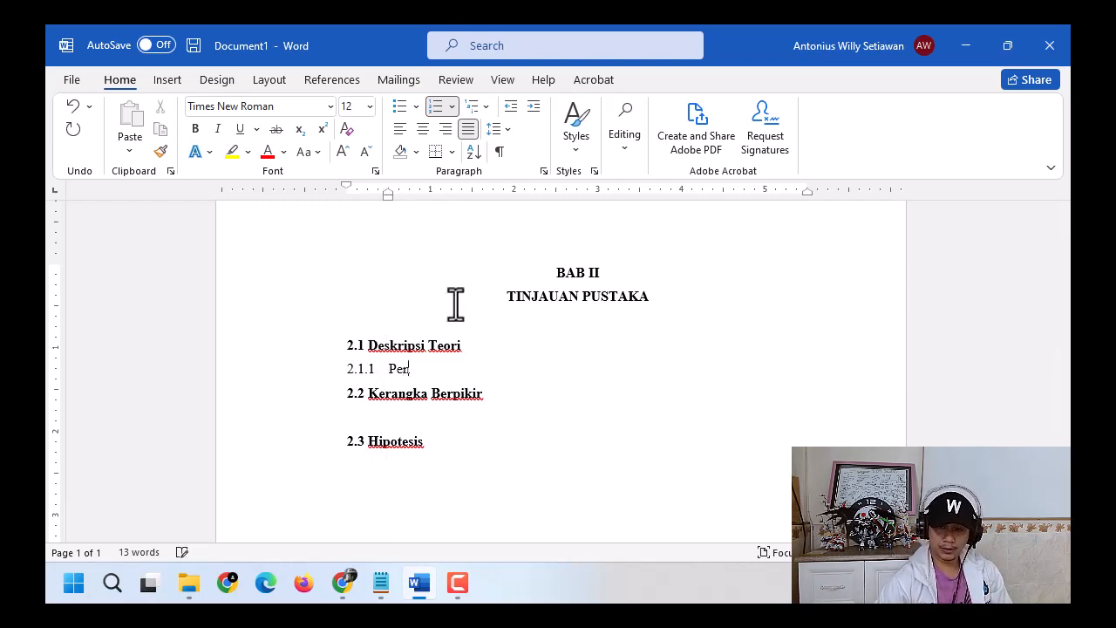
text(SD C)
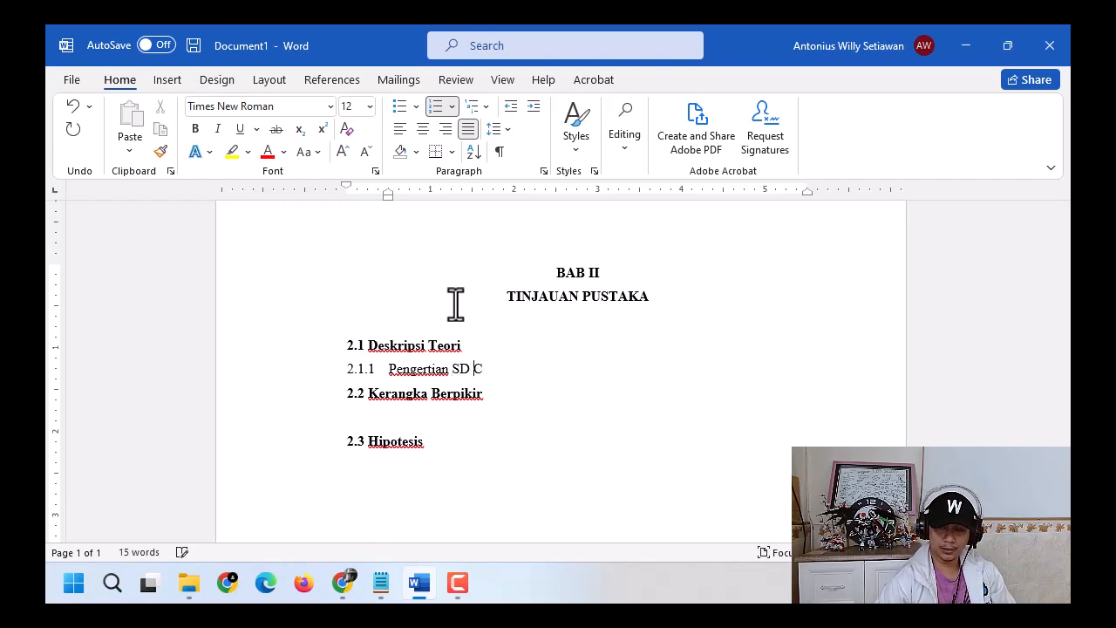
text(ard)
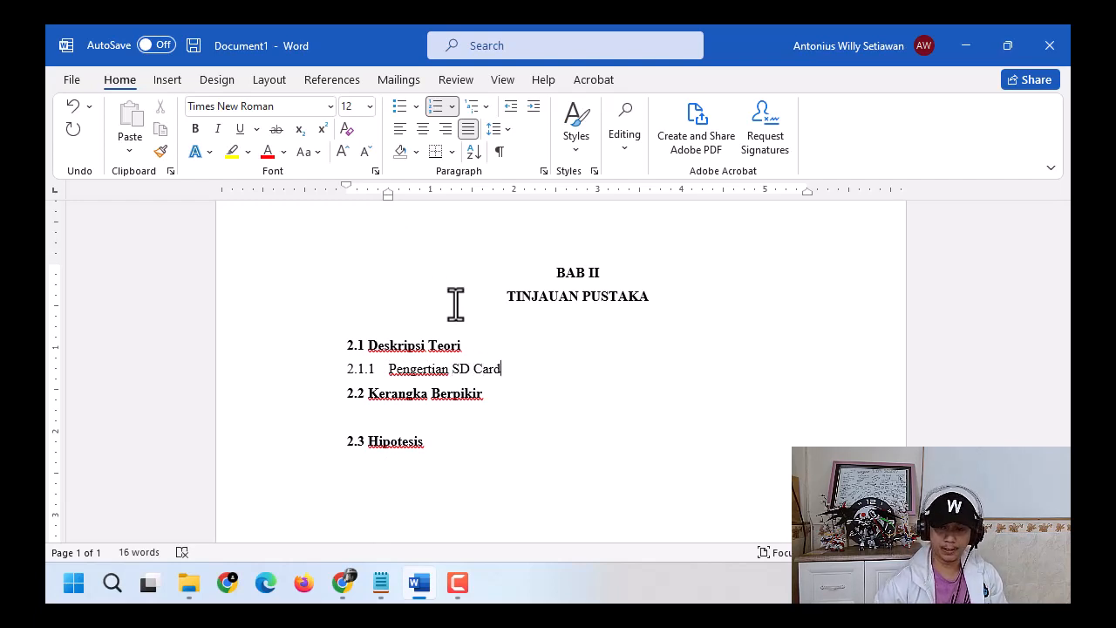
key(Return)
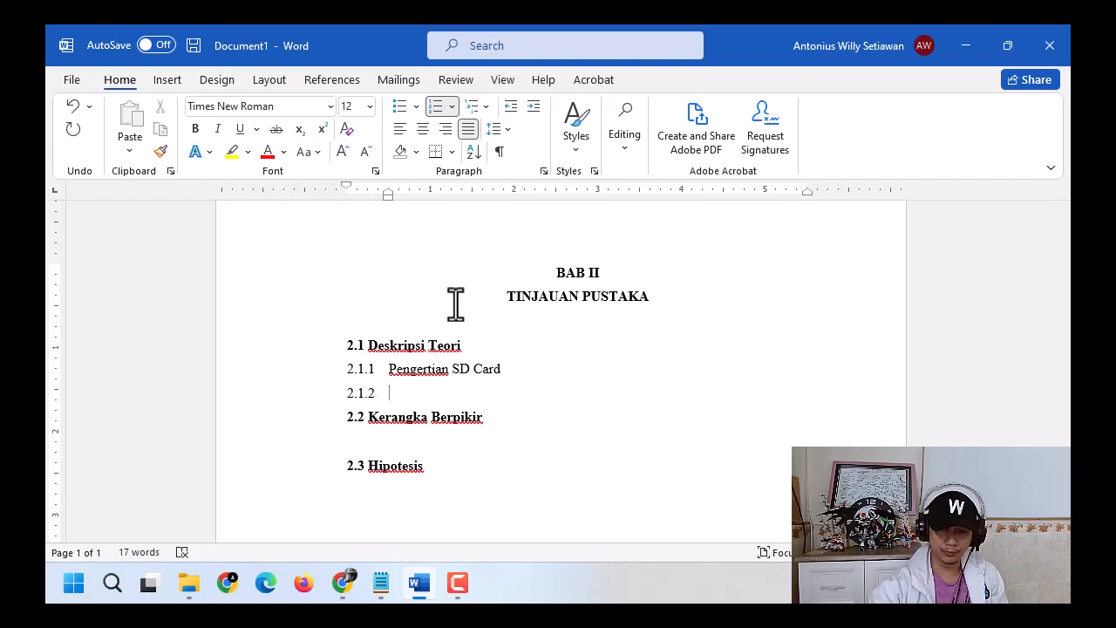
Step: Copy the heading "Jenis-Jenis SD Card" from the Notepad draft into item 2.1.2 in Word and add another numbered item below
mouse_move(386, 586)
click(309, 419)
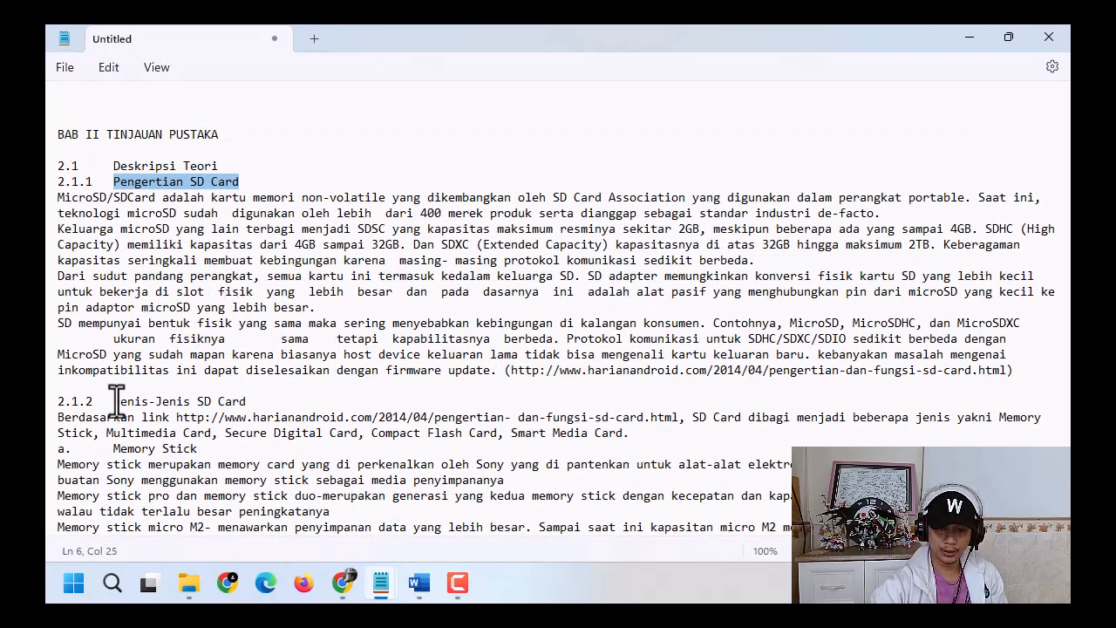
drag(116, 401, 222, 405)
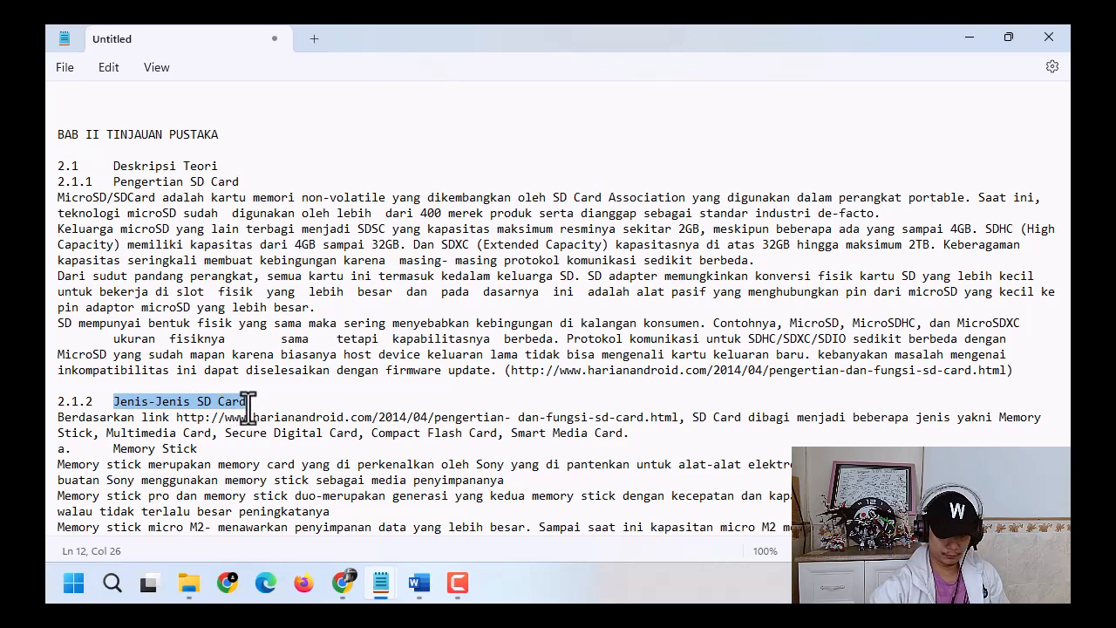
click(977, 35)
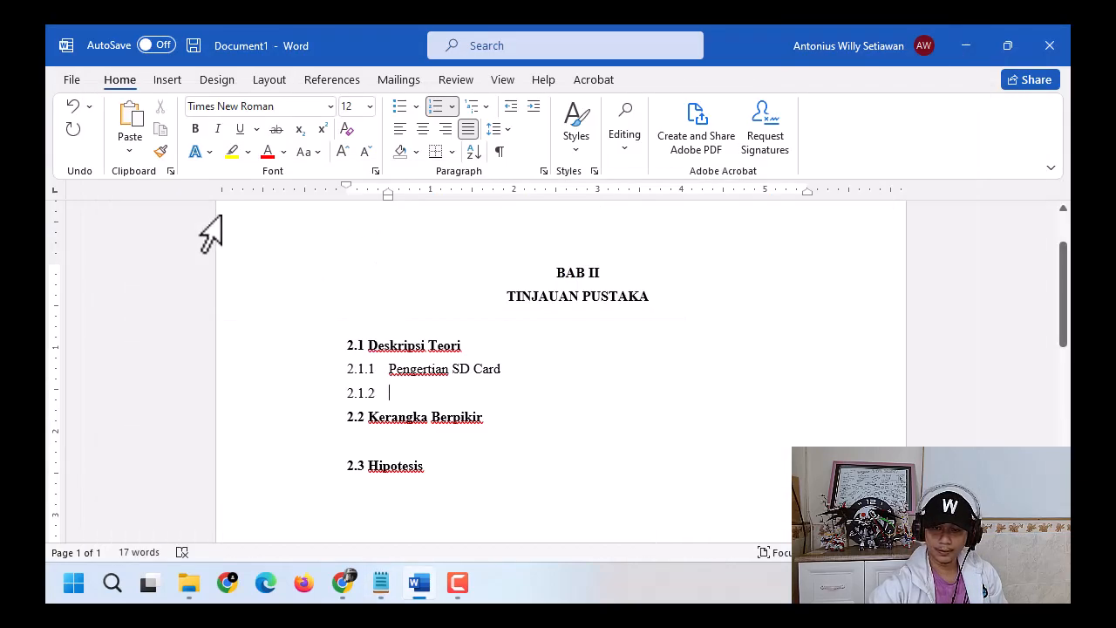
click(129, 150)
click(134, 199)
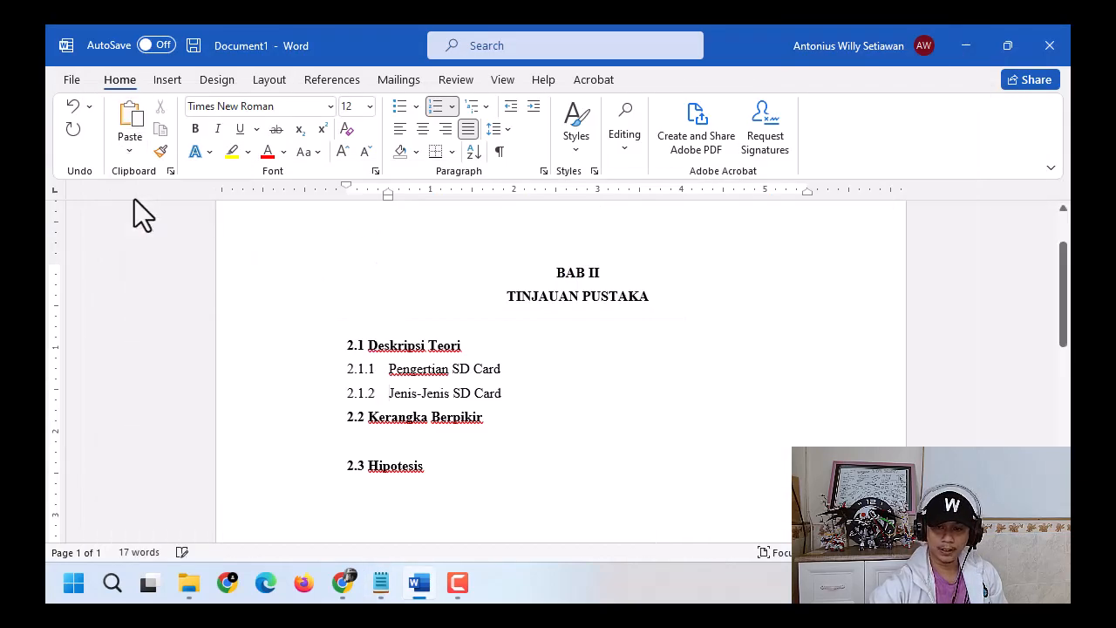
click(135, 155)
click(512, 395)
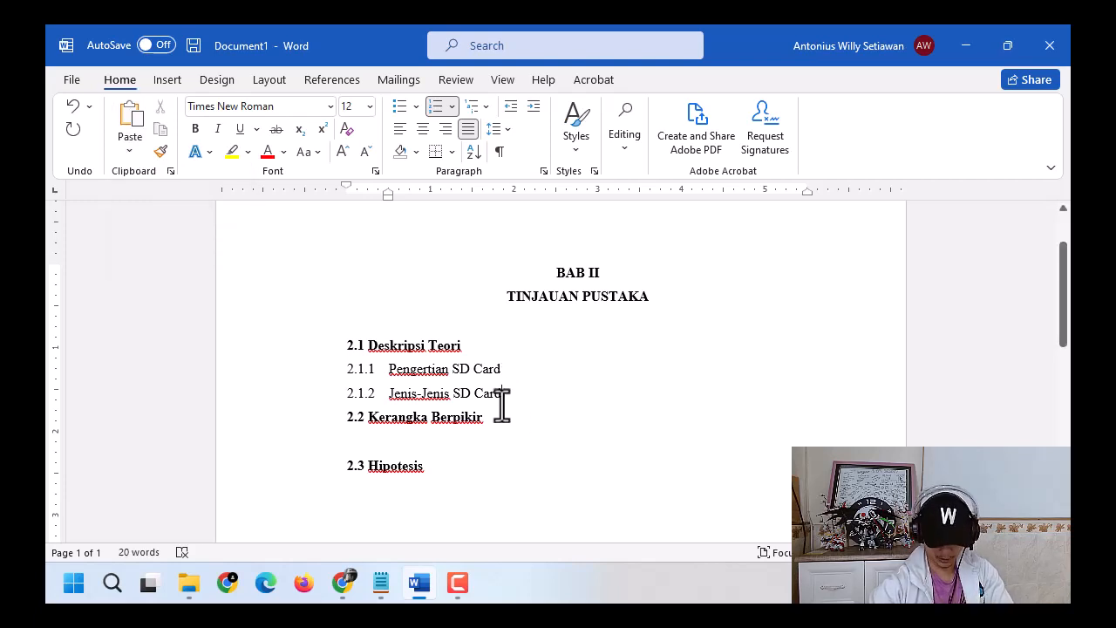
key(Return)
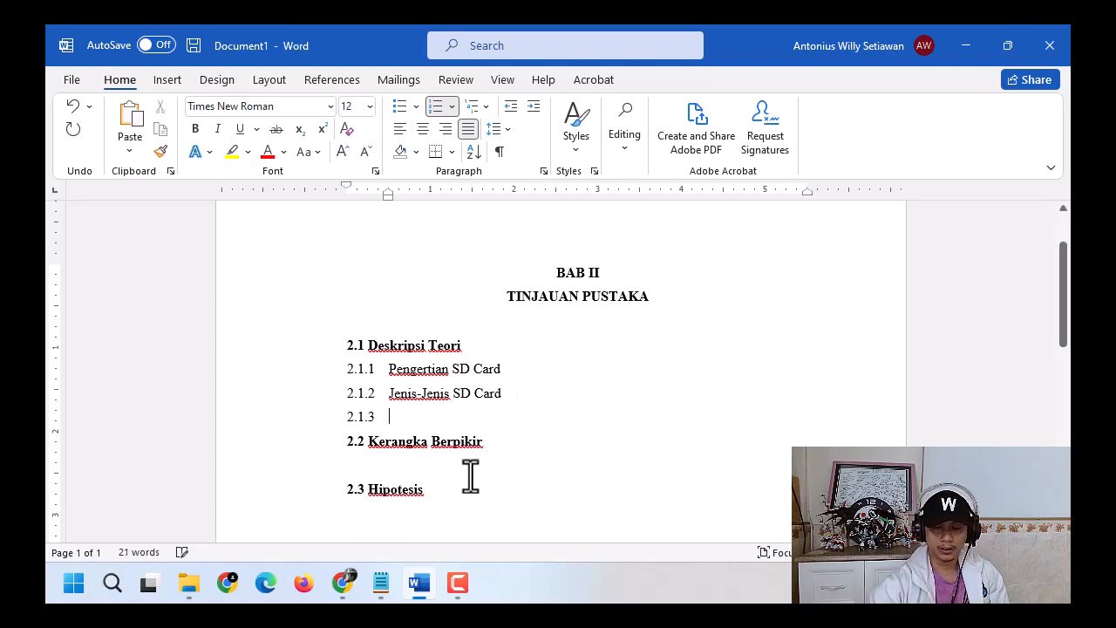
Step: Look through the Notepad draft for subsection 2.1.3 and return to the Word document
mouse_move(381, 588)
click(331, 547)
scroll(411, 381, down, 13)
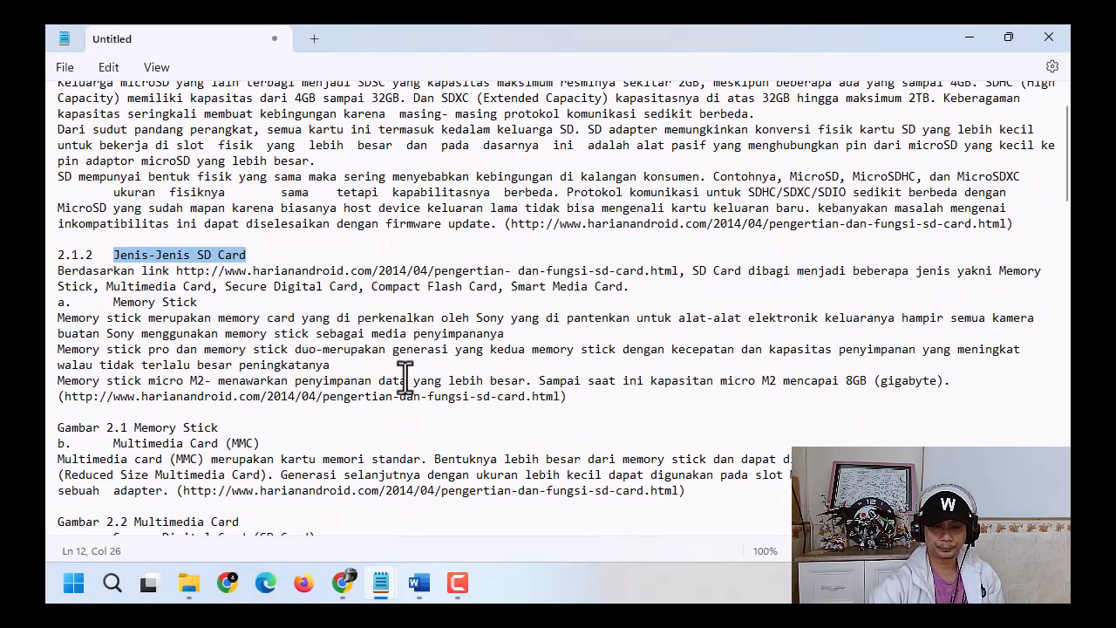
scroll(406, 376, down, 6)
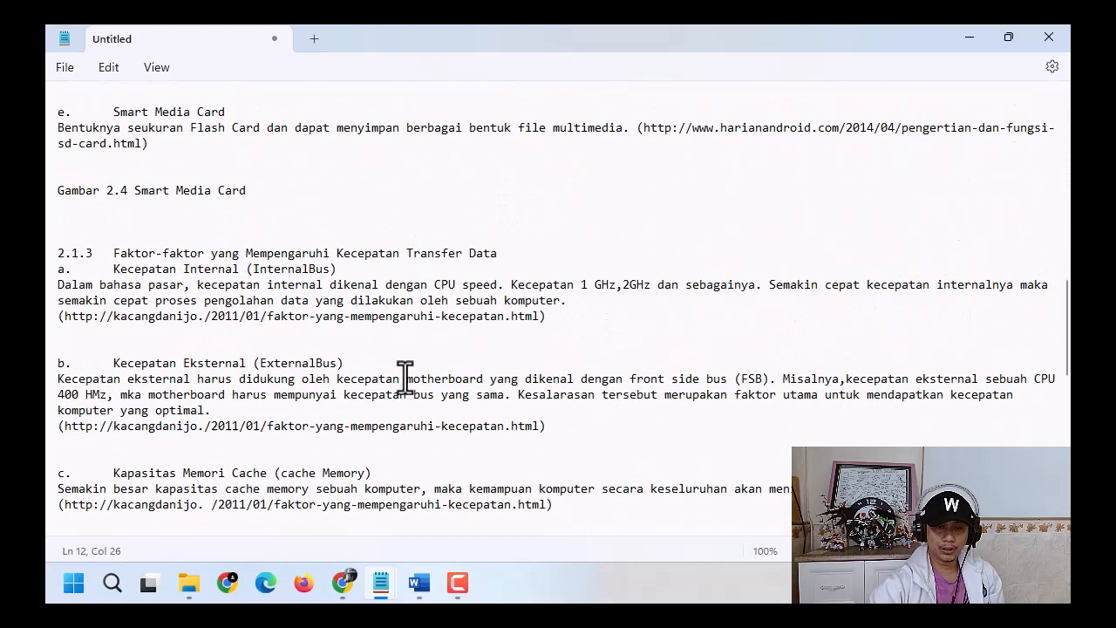
scroll(405, 377, up, 20)
scroll(405, 376, up, 4)
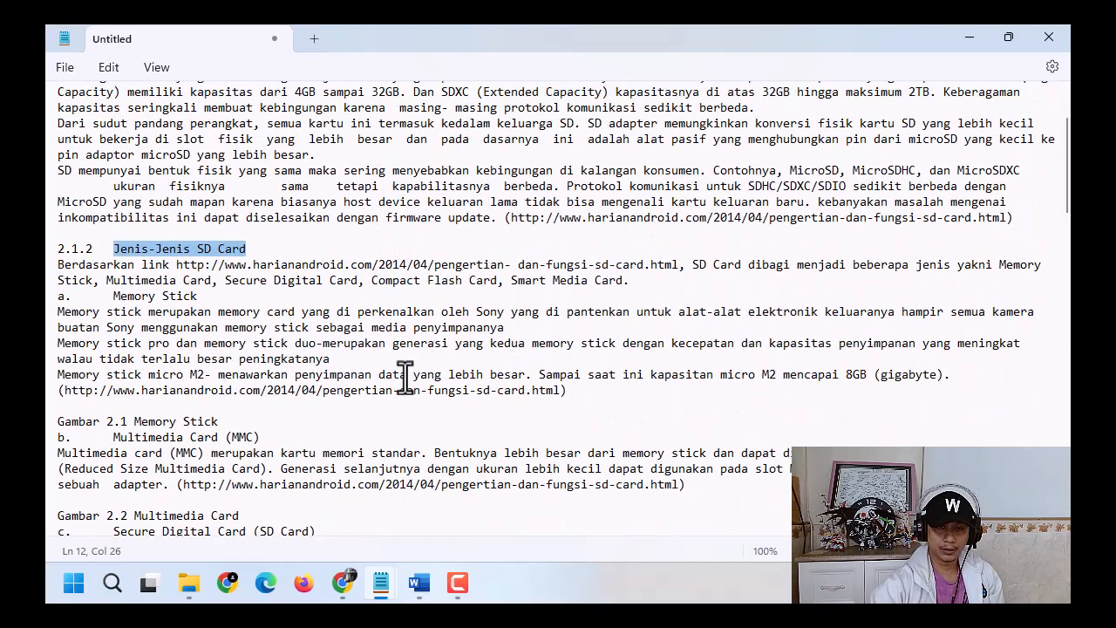
click(955, 37)
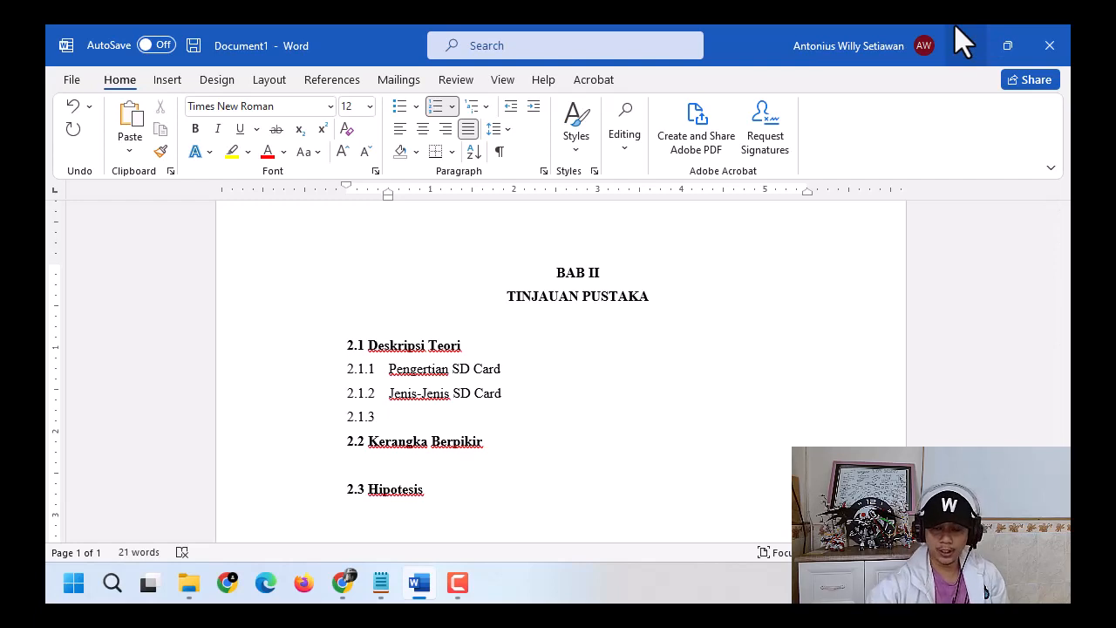
Step: Insert an unnumbered line below "Pengertian SD Card" and set its first line indent to 0.5 inch
click(515, 371)
key(Return)
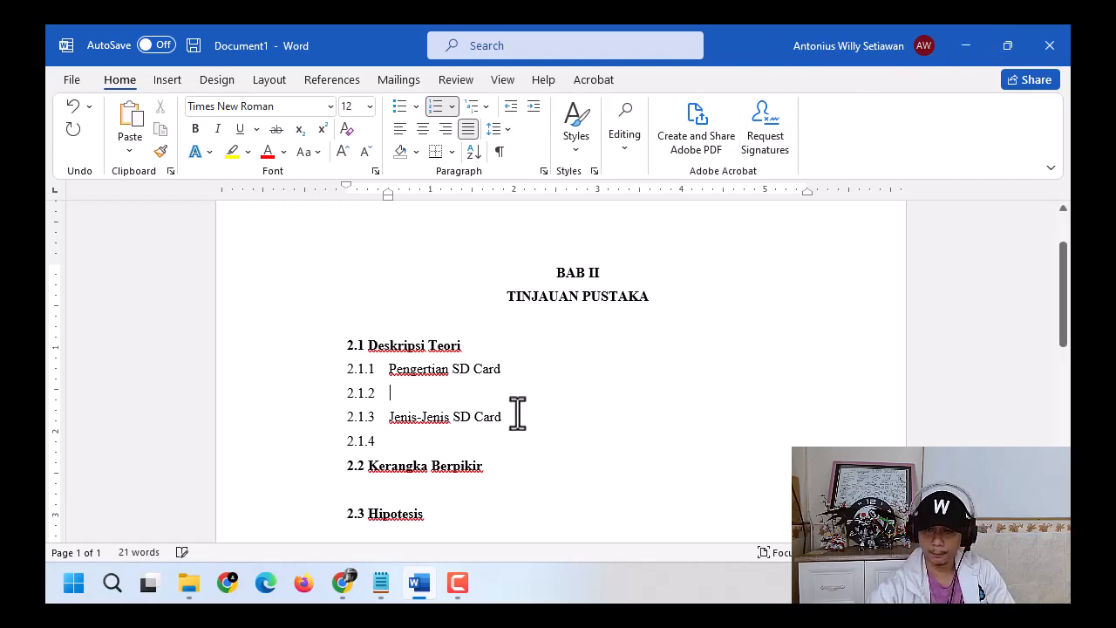
key(Return)
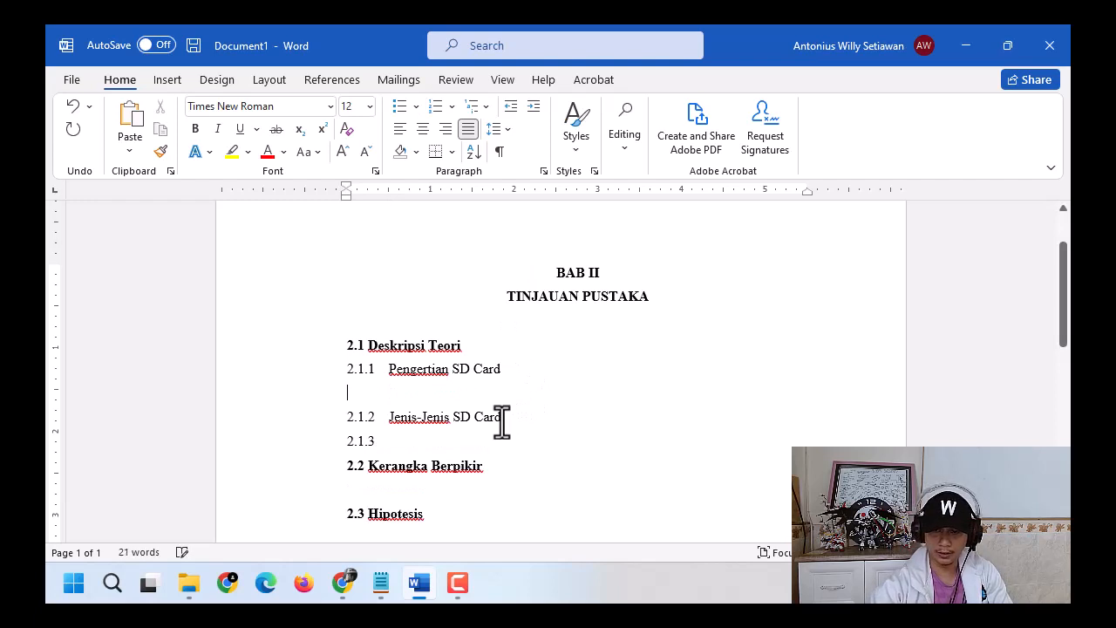
click(349, 186)
click(349, 186)
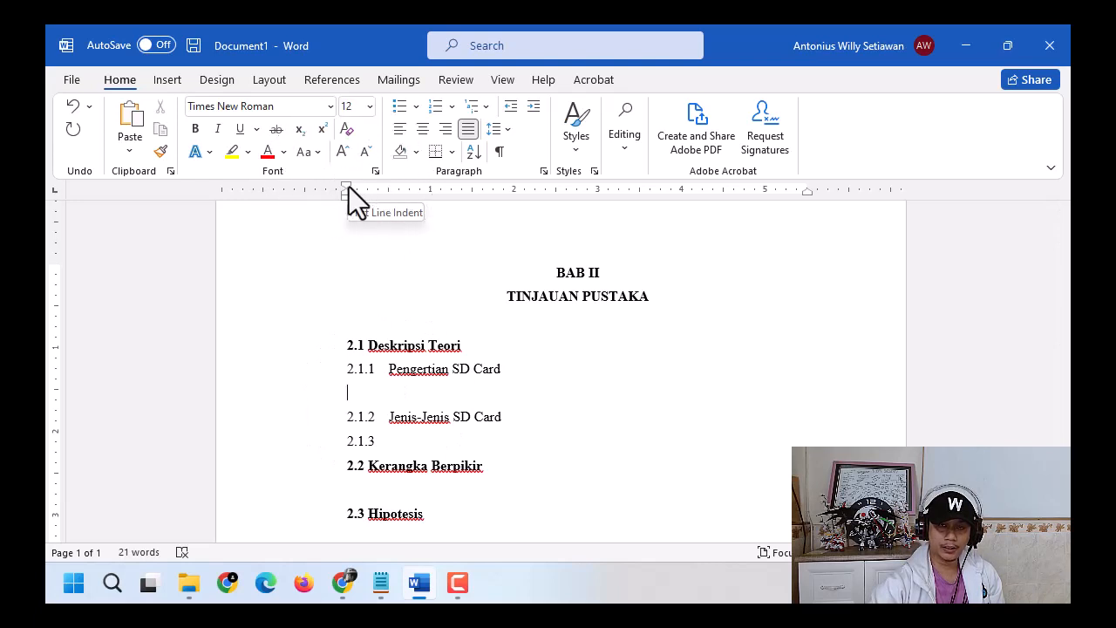
drag(349, 187, 389, 193)
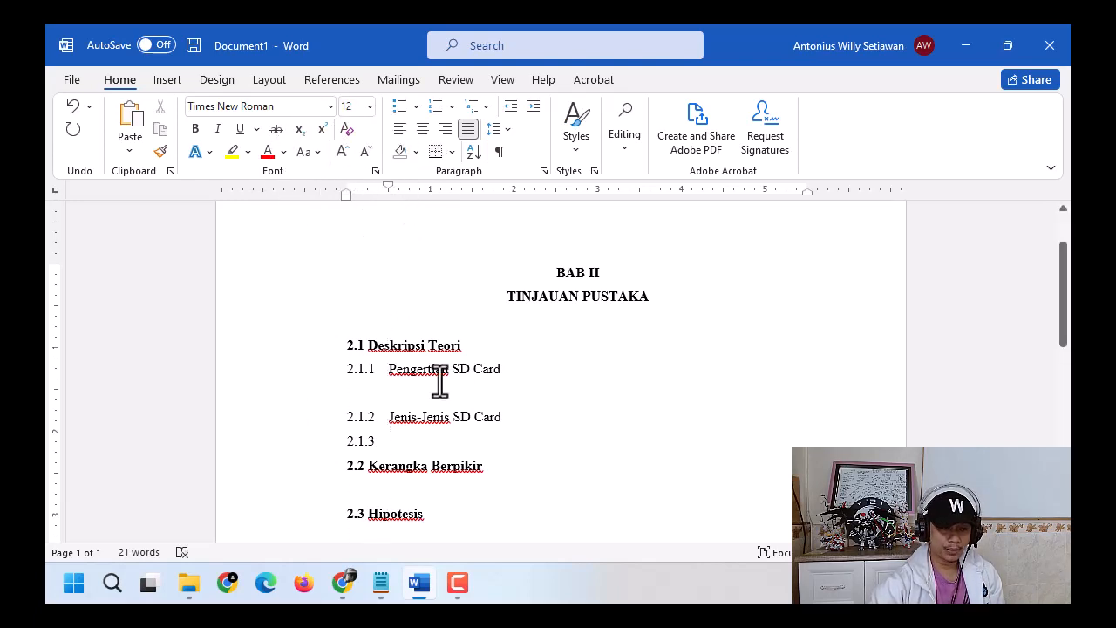
Step: Switch to the Notepad draft and close the wide gaps between "MicroSDXC" and "berbeda" in the last paragraph of section 2.1.1
key(alt+Tab)
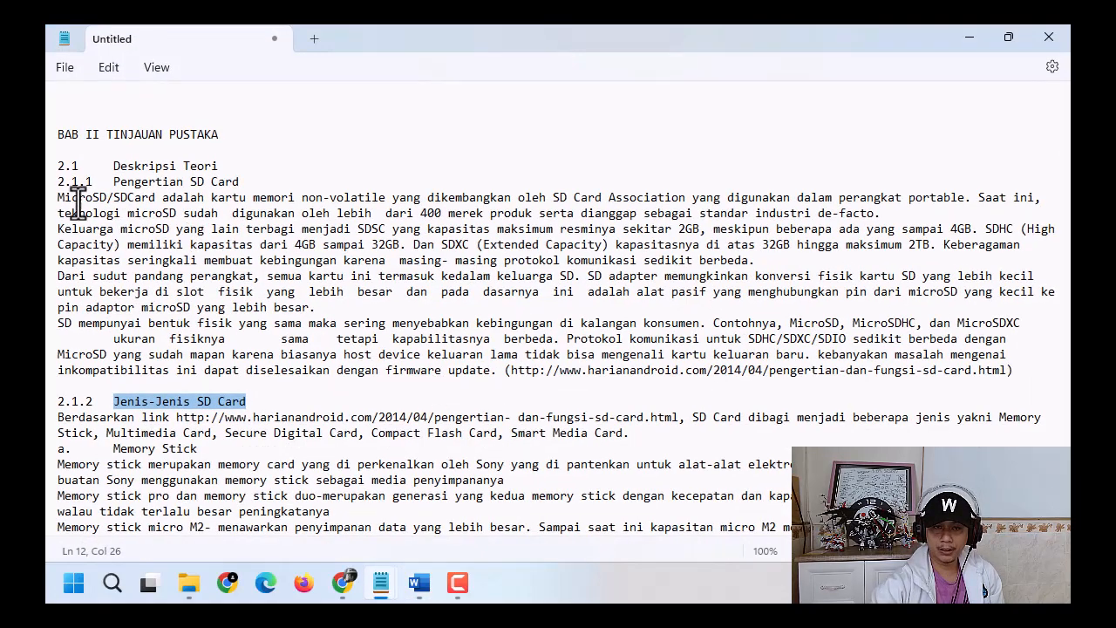
drag(57, 199, 892, 222)
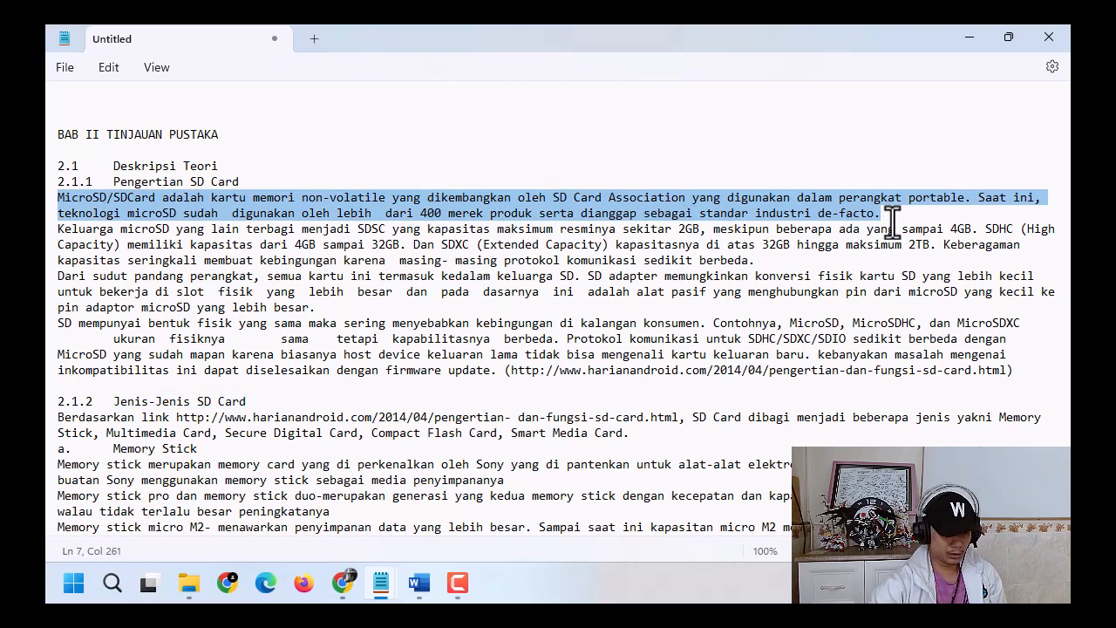
shift+click(1023, 373)
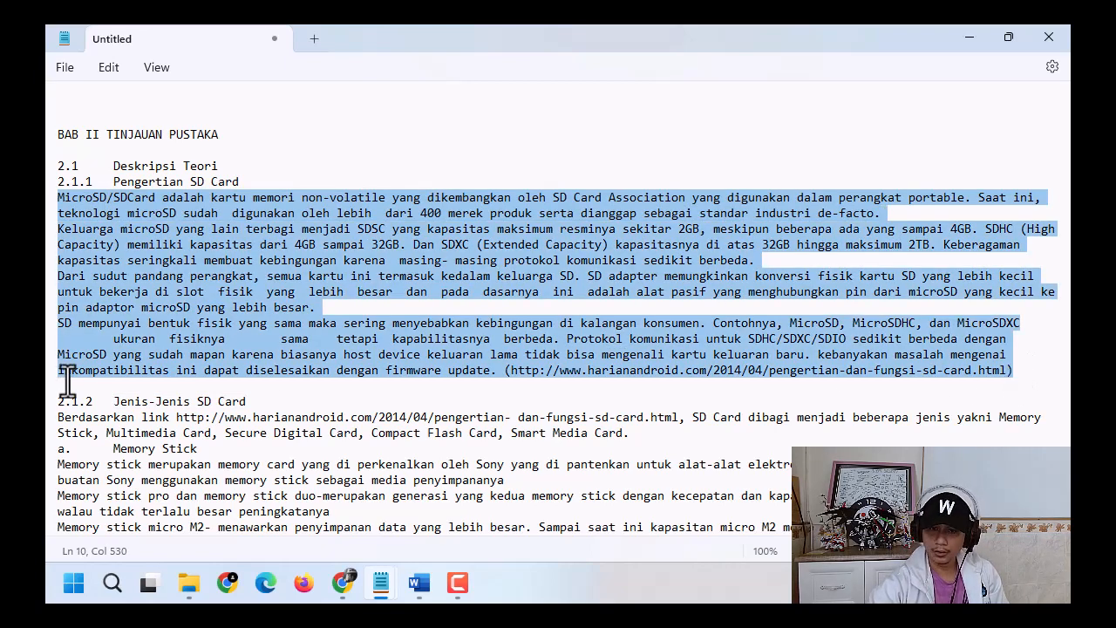
click(114, 344)
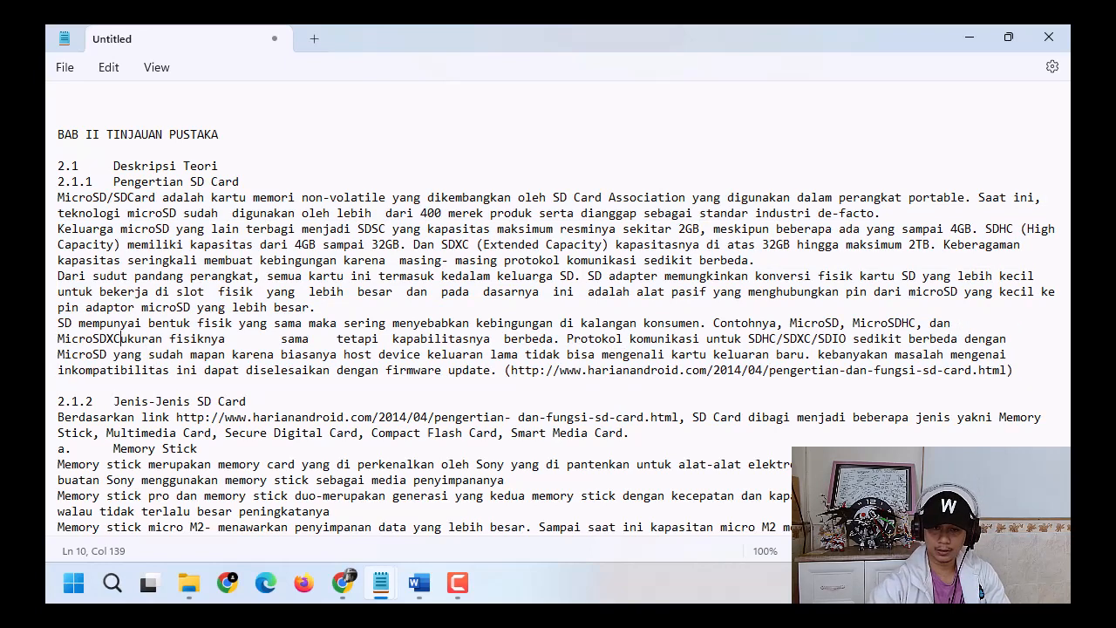
key(BackSpace)
click(225, 342)
key(BackSpace)
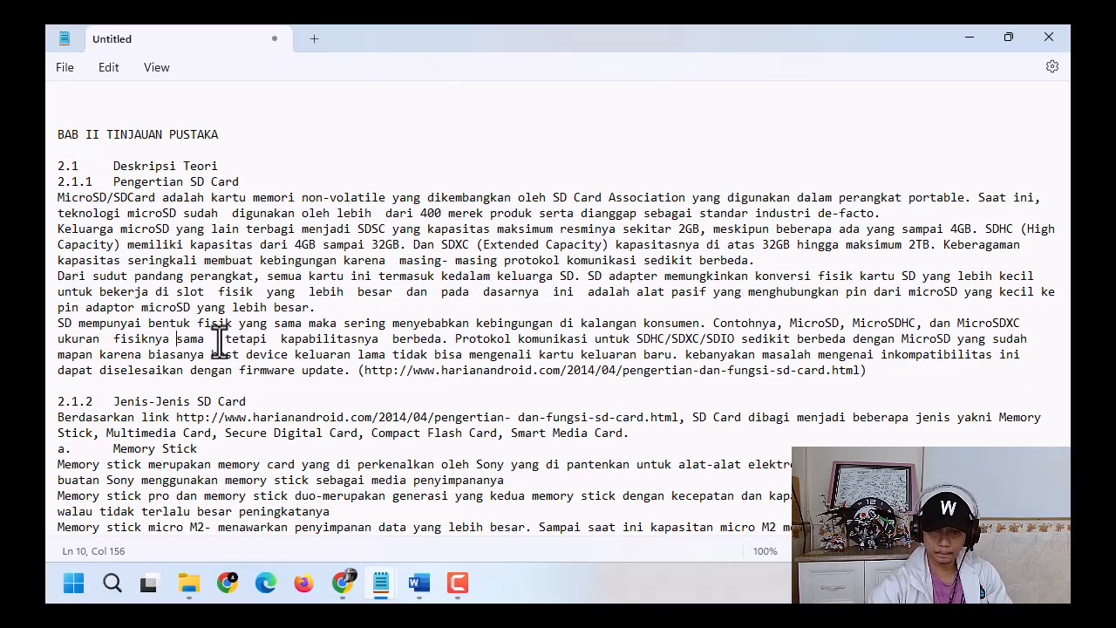
click(225, 340)
key(BackSpace)
click(281, 339)
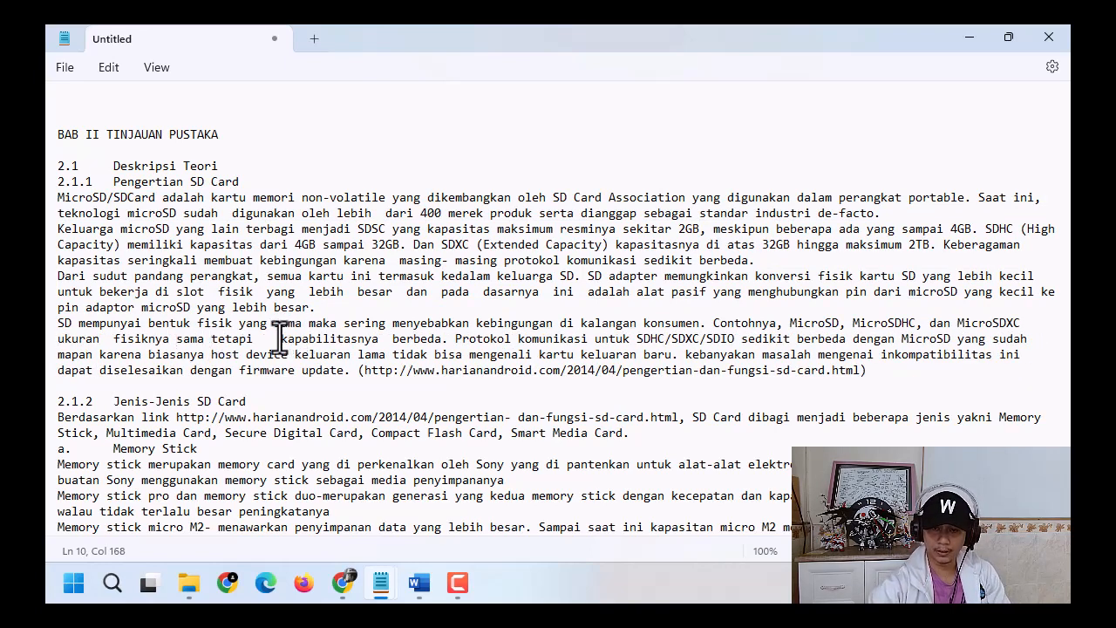
key(BackSpace)
click(394, 342)
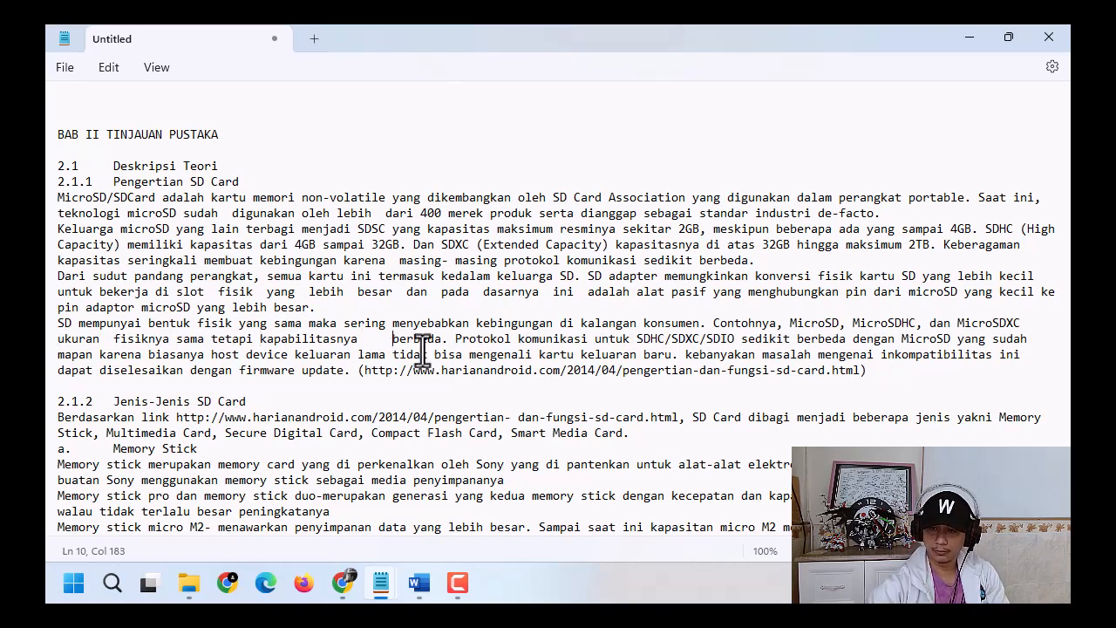
key(BackSpace)
Step: Copy the four paragraphs of section 2.1.1 from Notepad and paste them below "Pengertian SD Card" in Word with the destination formatting
drag(854, 375, 50, 203)
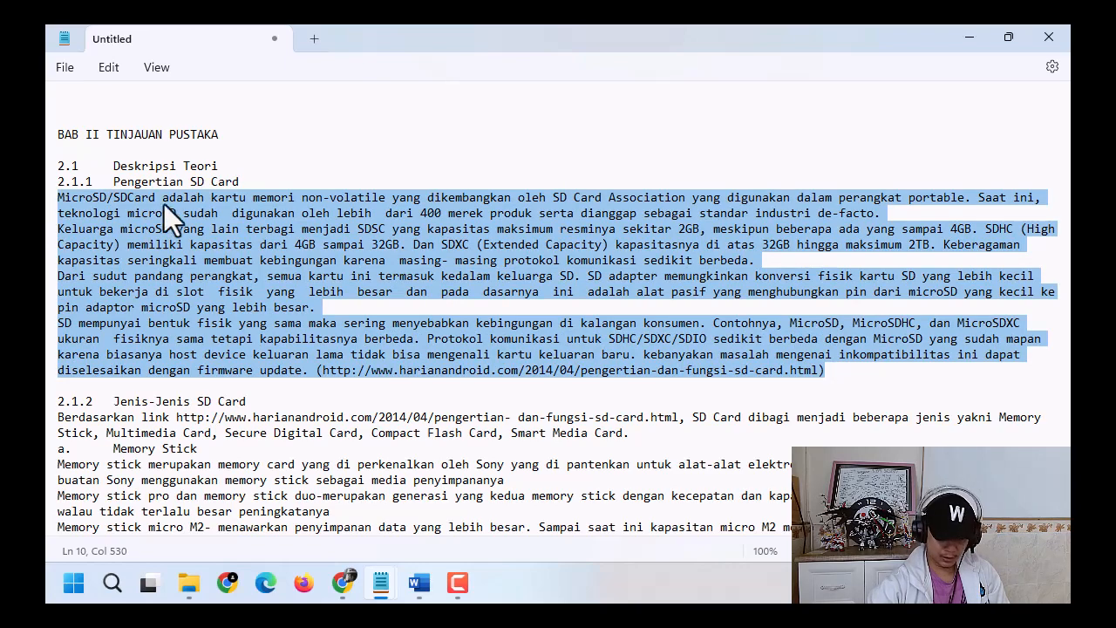
click(968, 38)
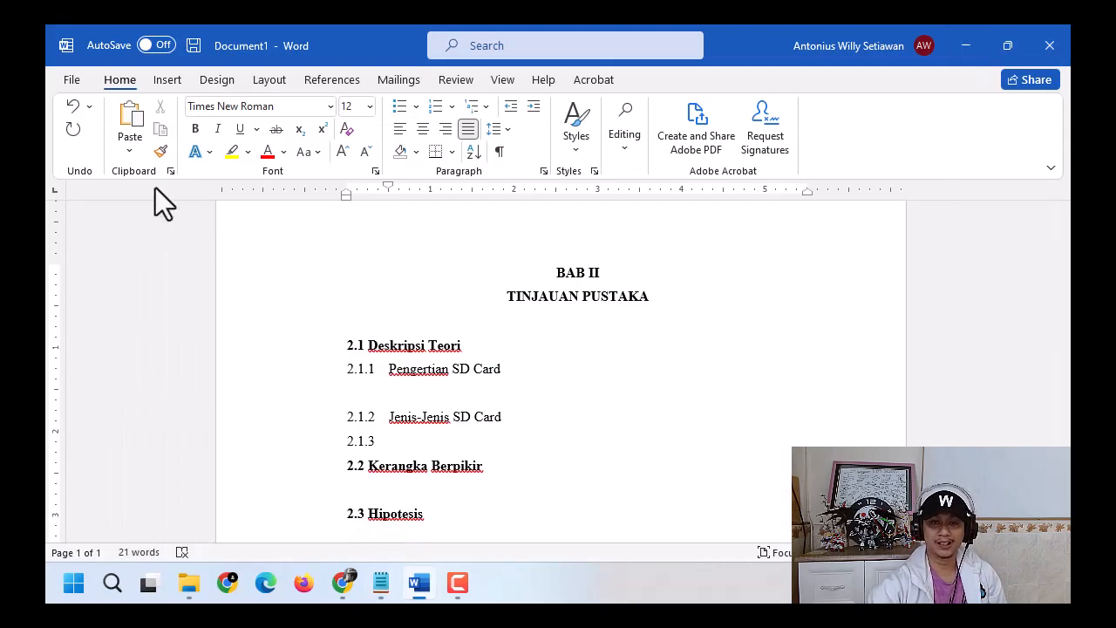
click(134, 151)
click(134, 198)
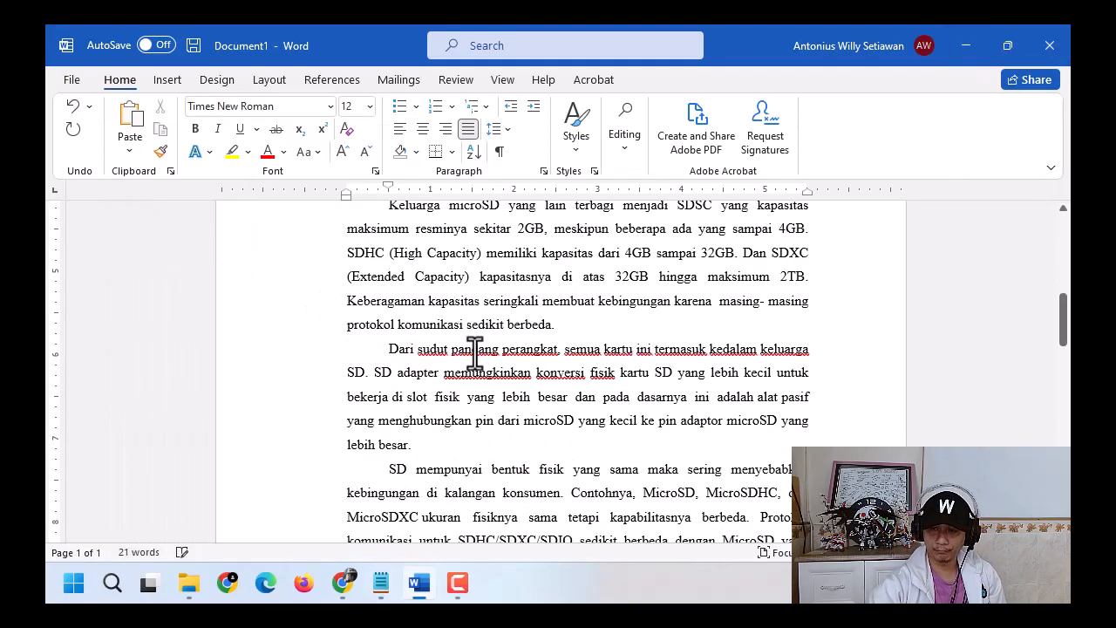
scroll(536, 384, up, 5)
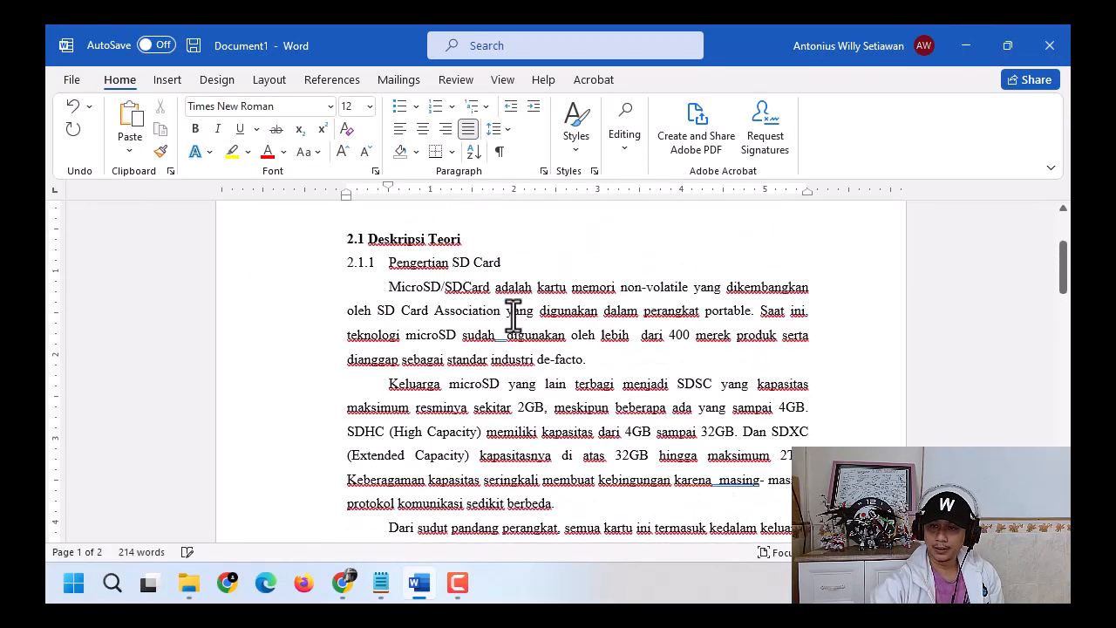
click(789, 356)
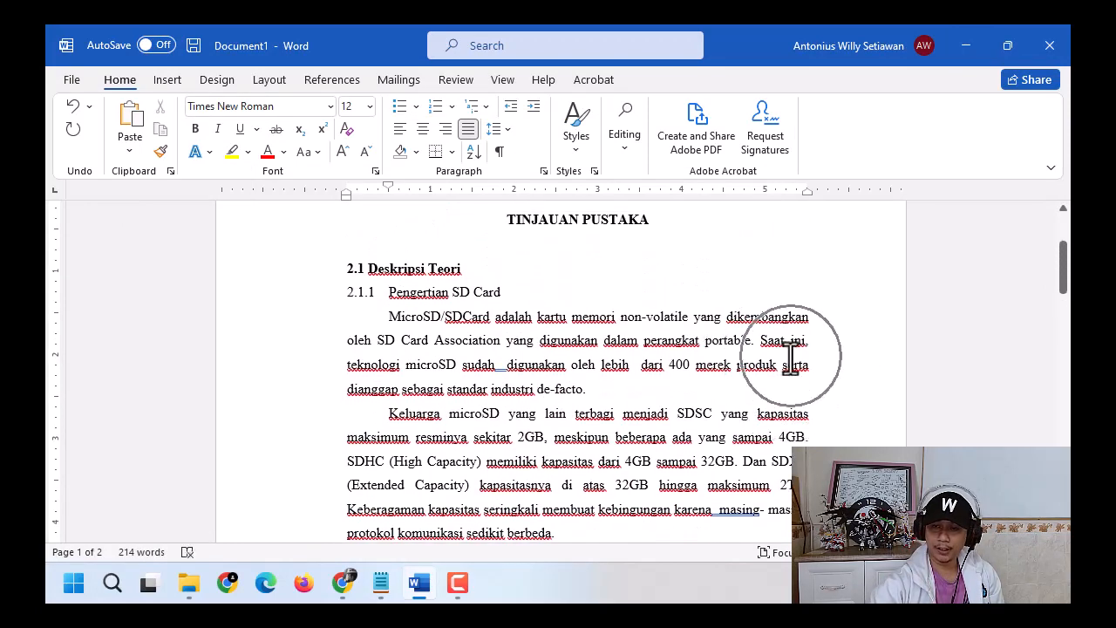
right_click(731, 340)
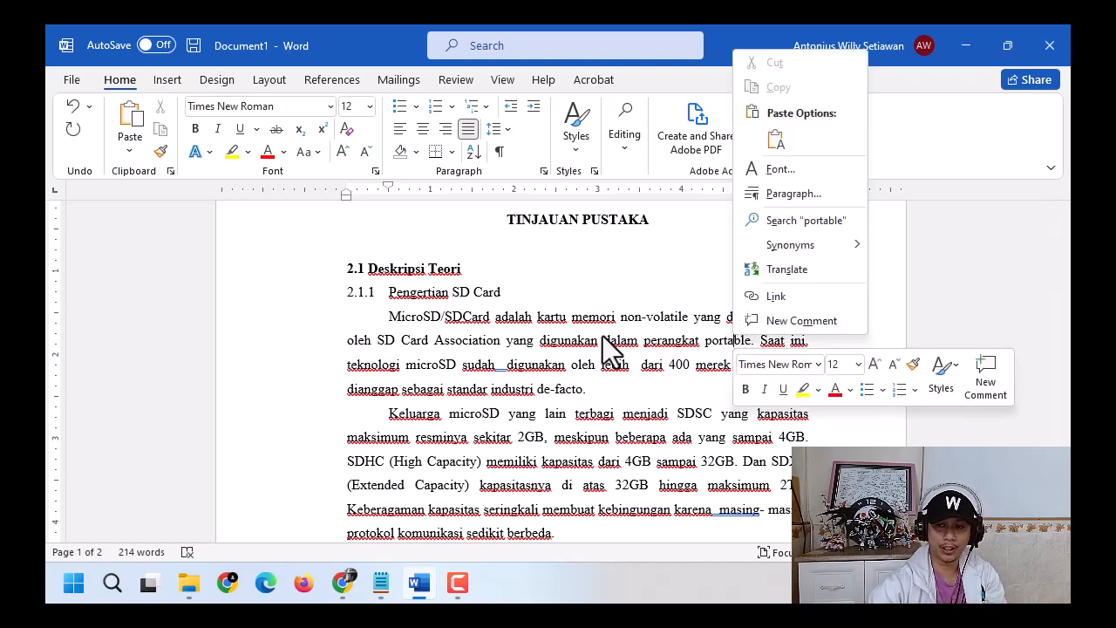
key(Escape)
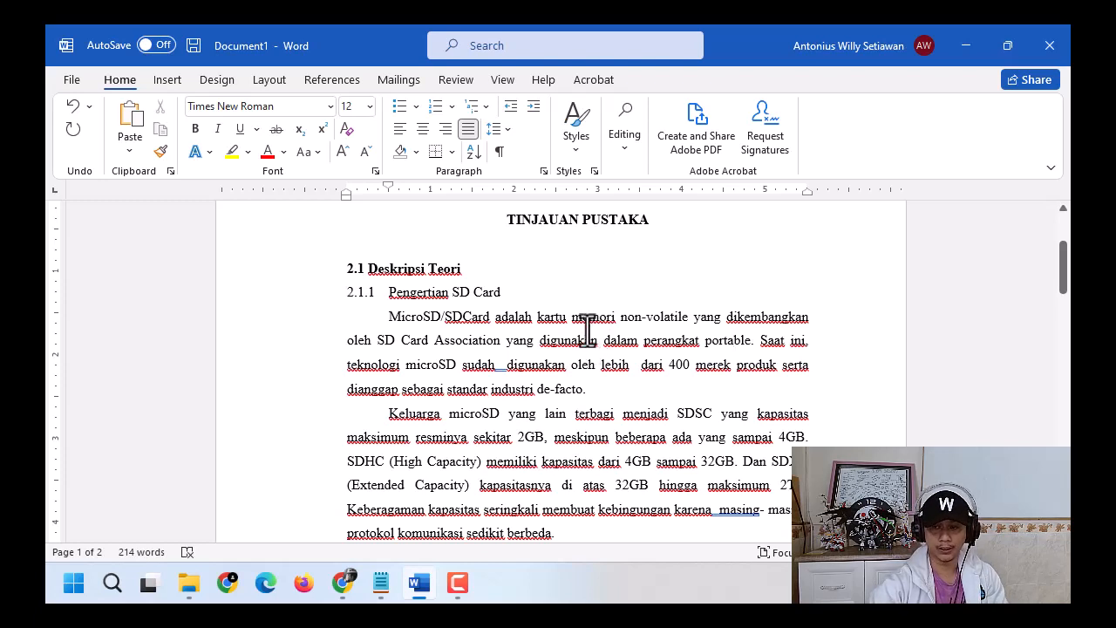
Step: Remove the extra spaces after "sudah" and "lebih" in the first paragraph under 2.1.1
click(503, 364)
key(BackSpace)
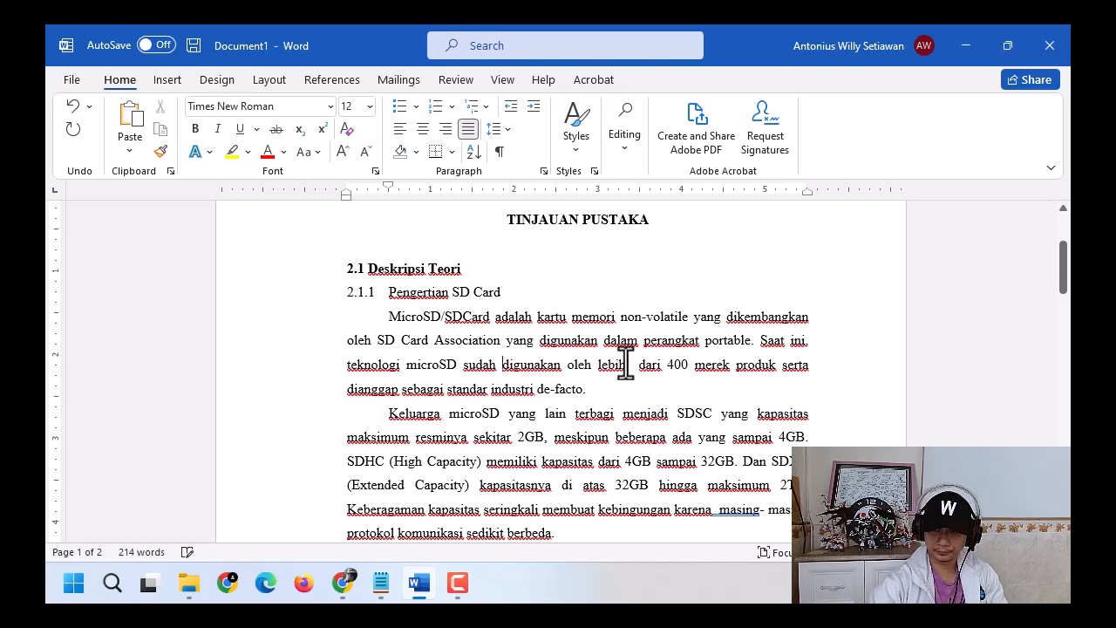
key(ctrl+z)
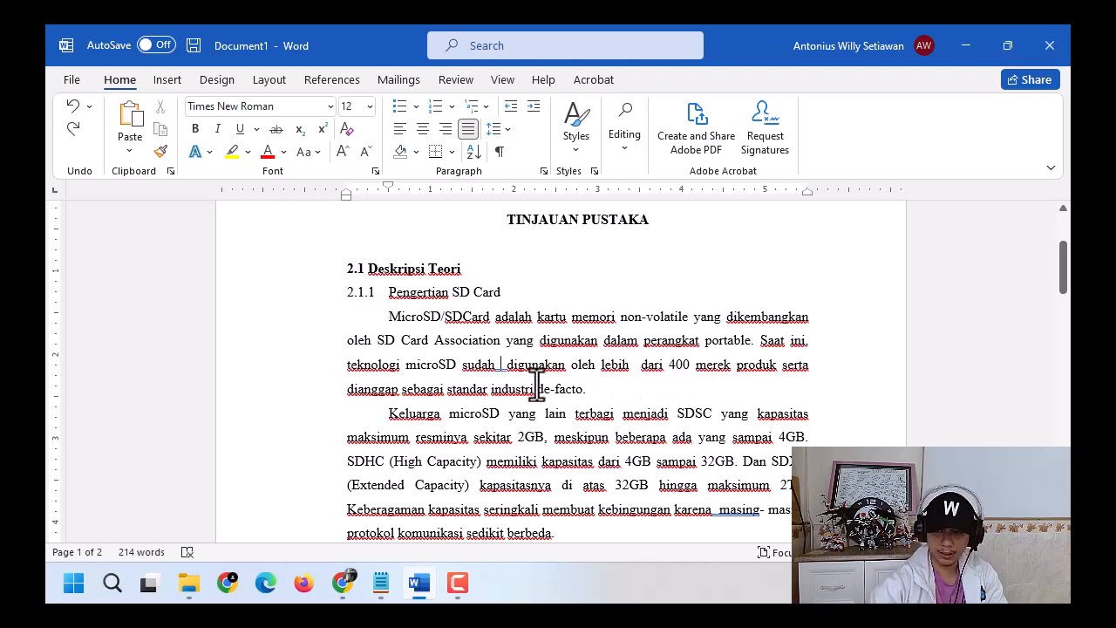
key(BackSpace)
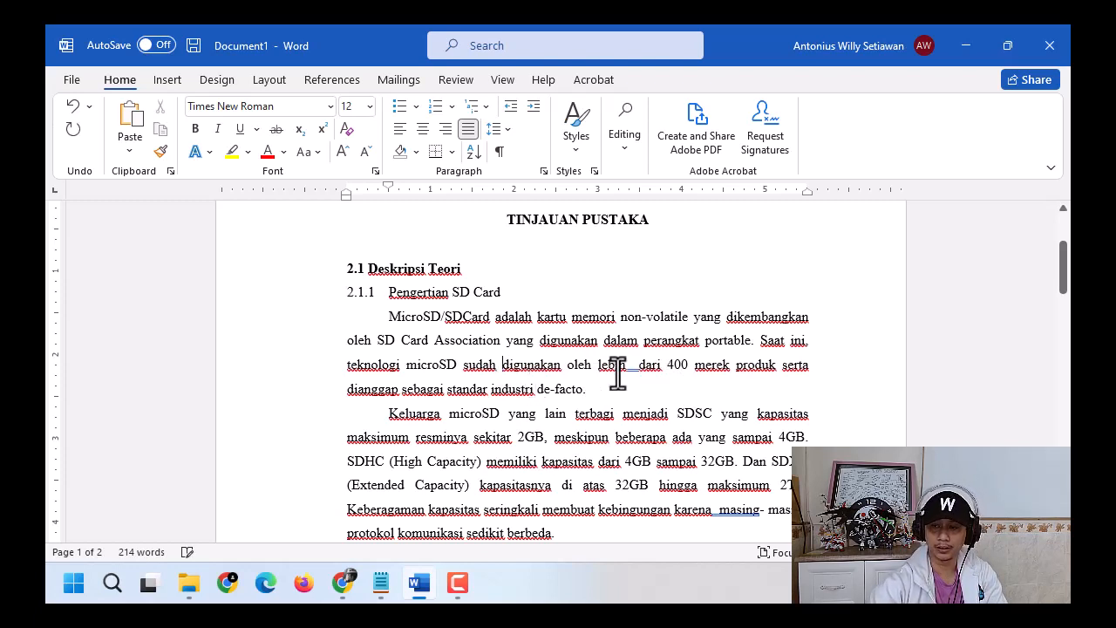
click(628, 365)
key(Delete)
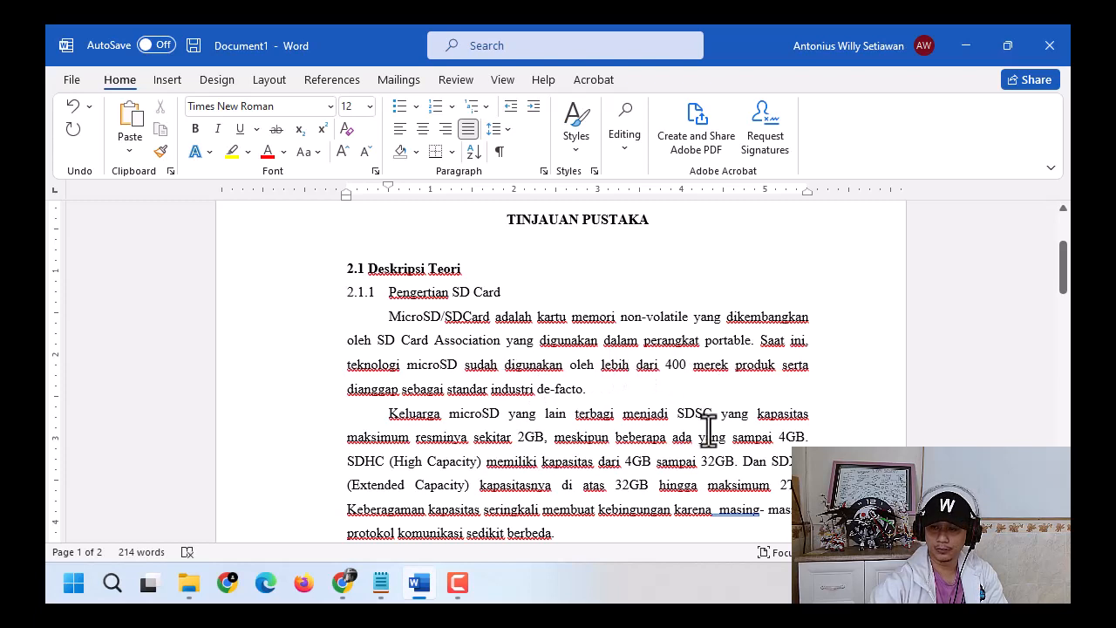
Step: Remove the extra space after "karena" and the space inside "masing-masing" in the second paragraph under 2.1.1
scroll(708, 430, down, 3)
click(713, 430)
key(Delete)
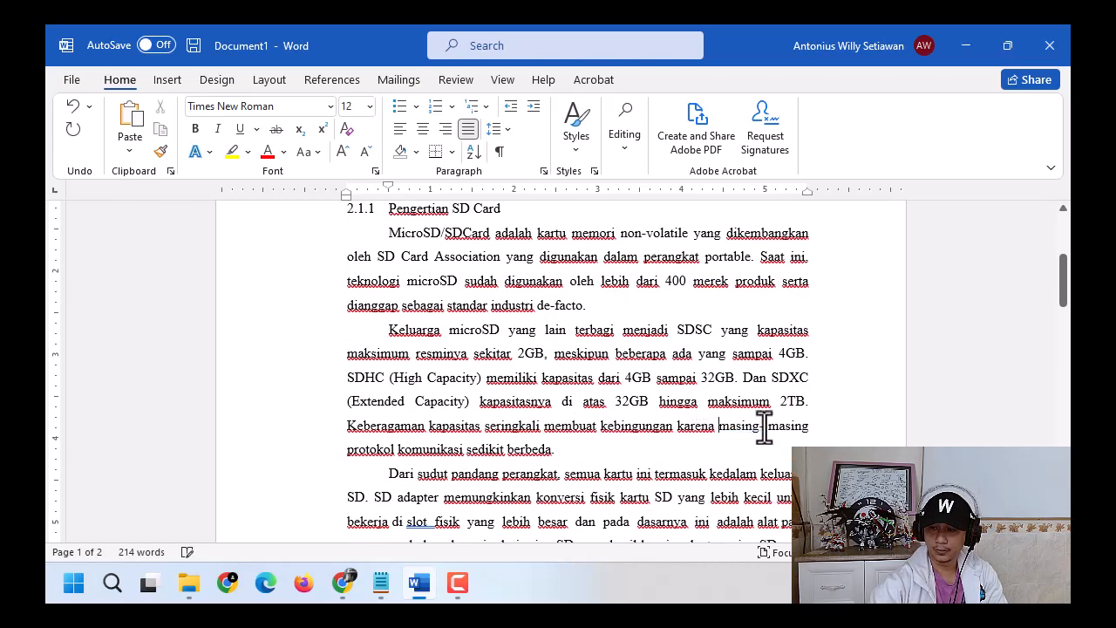
click(728, 453)
click(769, 427)
key(Delete)
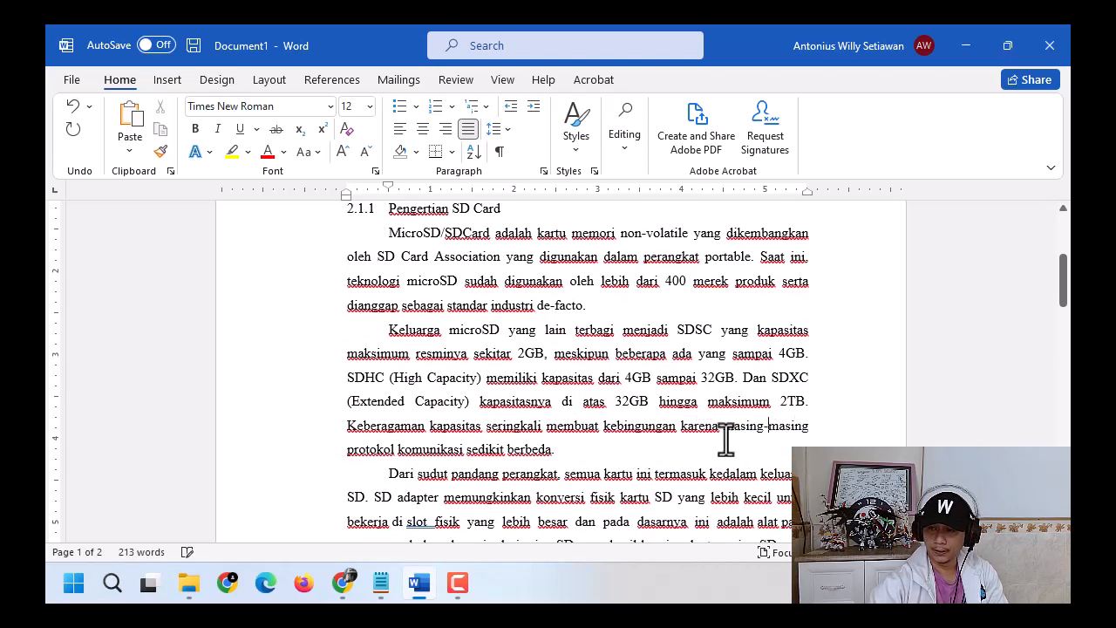
Step: Review the pasted body text of section 2.1.1, including the source link in parentheses at its end
scroll(664, 426, down, 3)
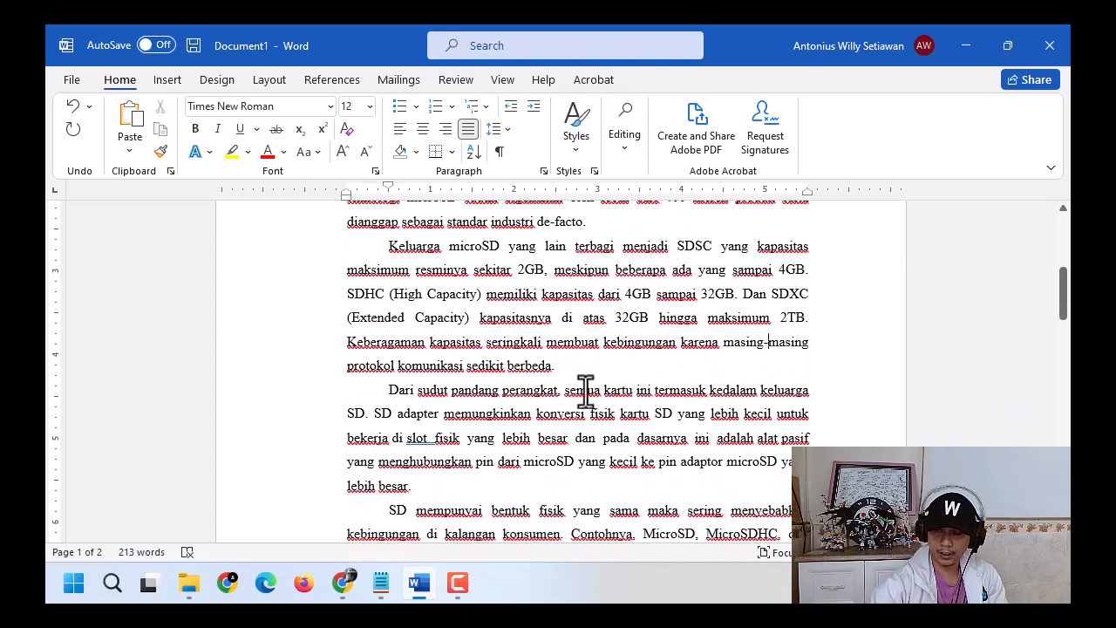
scroll(609, 415, down, 4)
scroll(609, 415, down, 4)
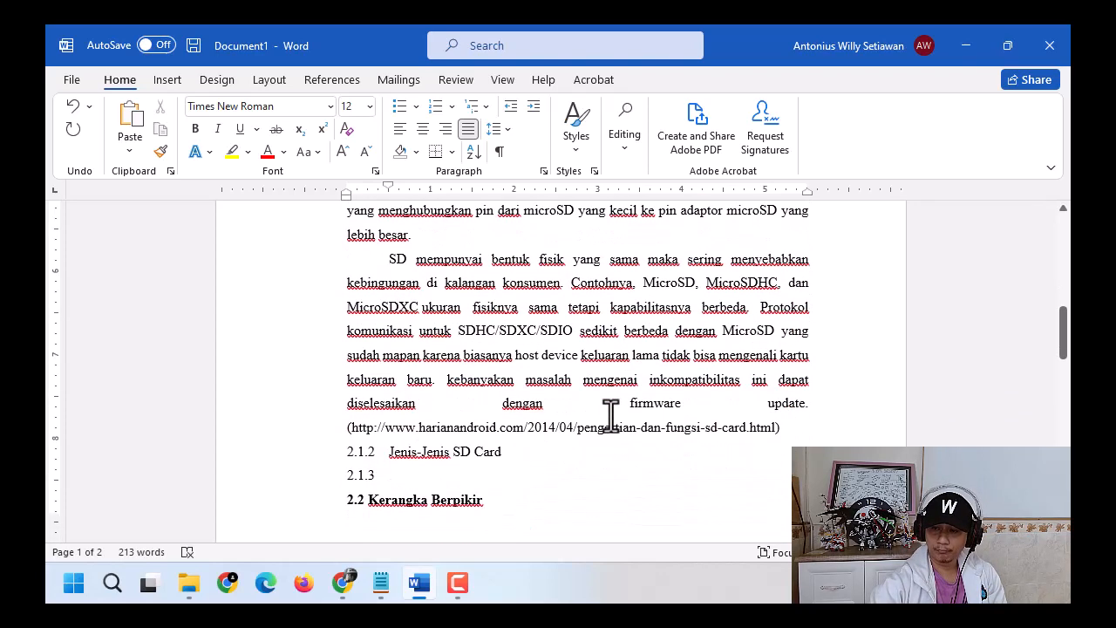
drag(342, 427, 790, 427)
click(790, 427)
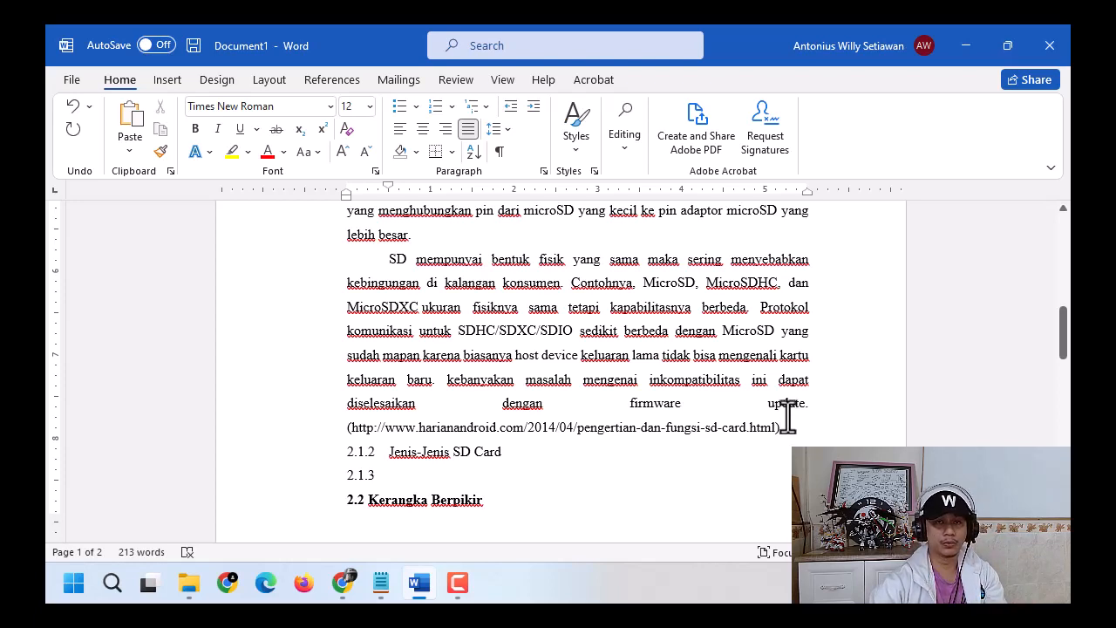
click(789, 426)
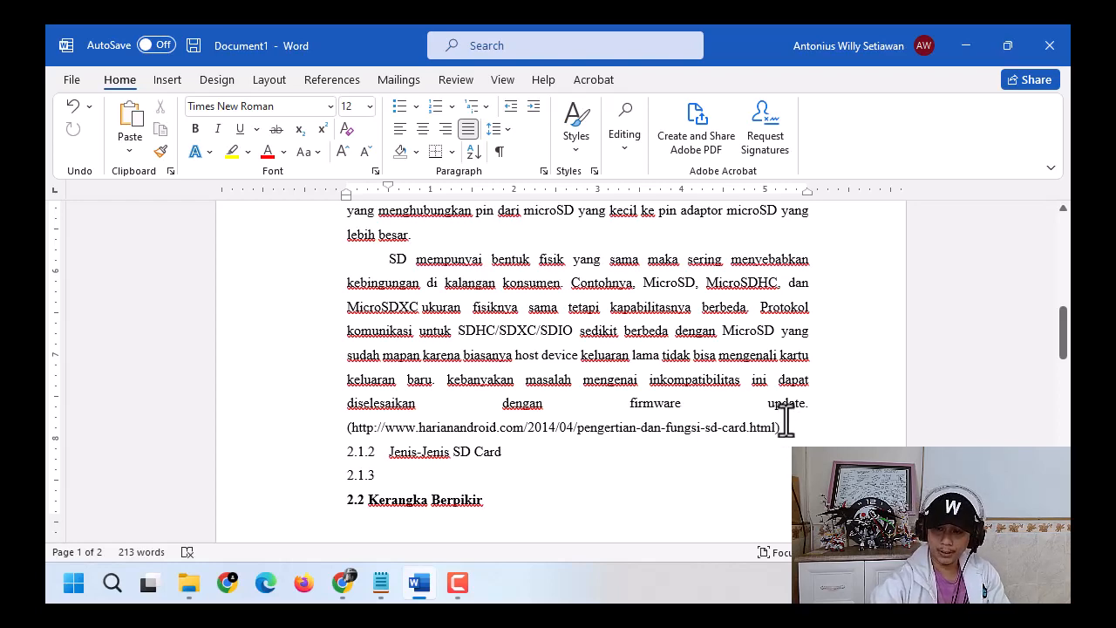
scroll(785, 418, up, 6)
scroll(778, 410, down, 2)
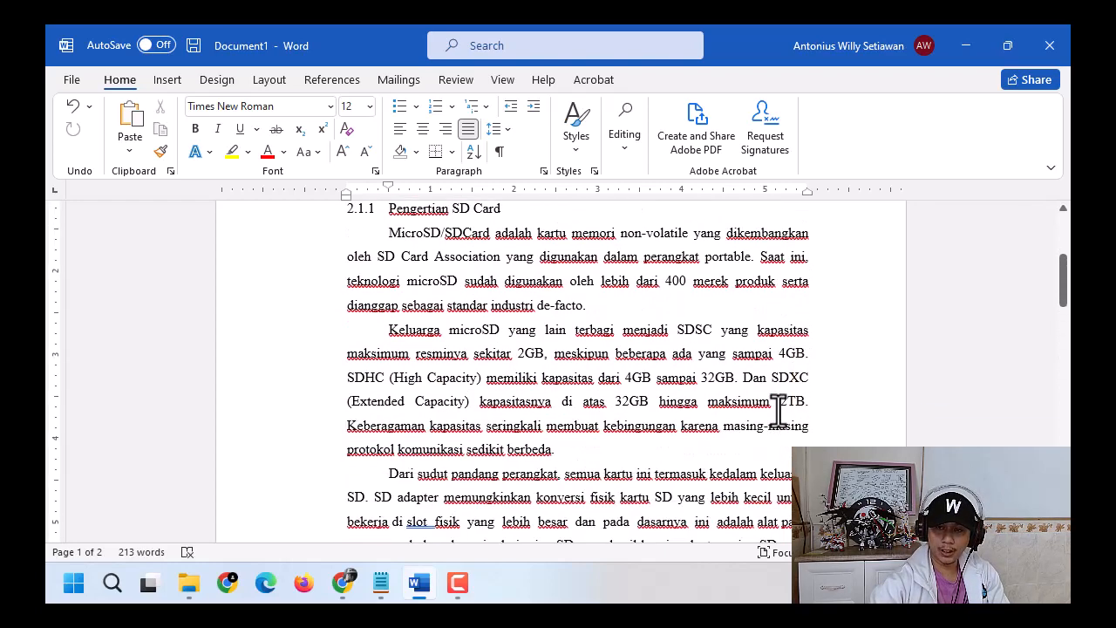
scroll(778, 410, up, 2)
scroll(776, 406, down, 4)
scroll(776, 403, down, 3)
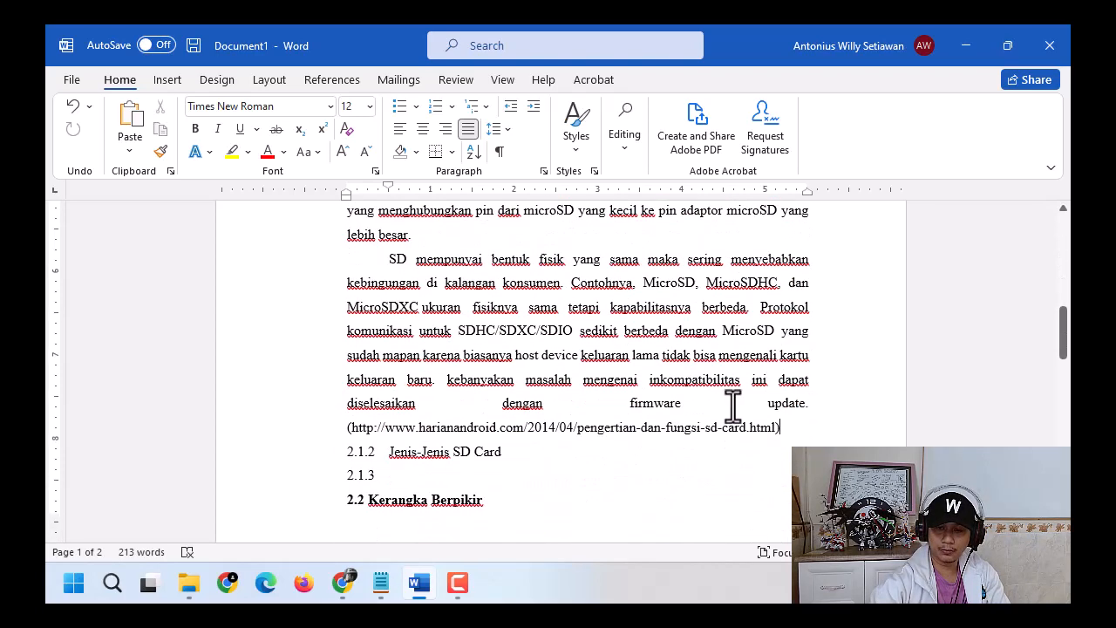
Step: Insert an empty line between the source link and heading 2.1.2, and undo the automatic hyperlink formatting
click(791, 427)
key(Return)
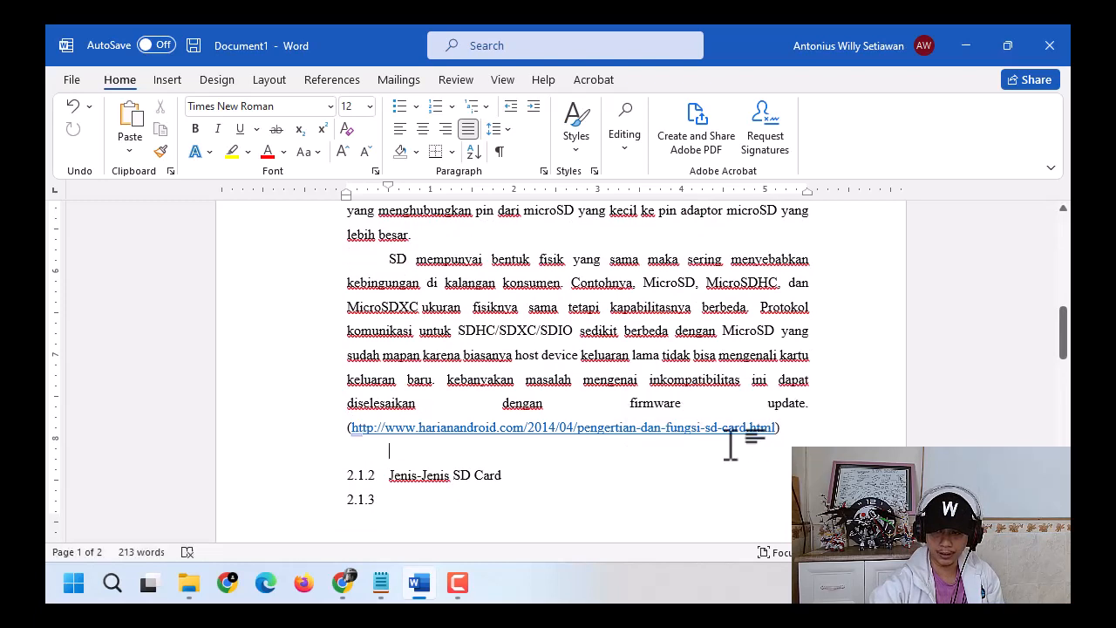
key(ctrl+z)
Step: Turn the empty item 2.1.3 below "Jenis-Jenis SD Card" into an unnumbered line with a 0.5 inch first line indent
click(539, 478)
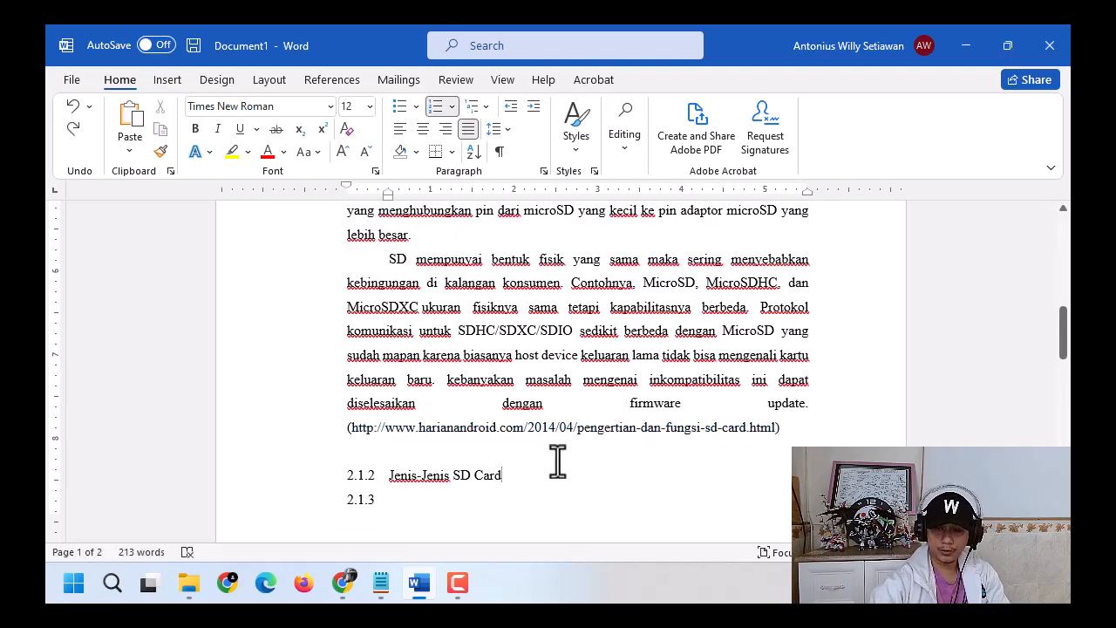
scroll(561, 462, down, 2)
click(563, 462)
scroll(562, 461, down, 1)
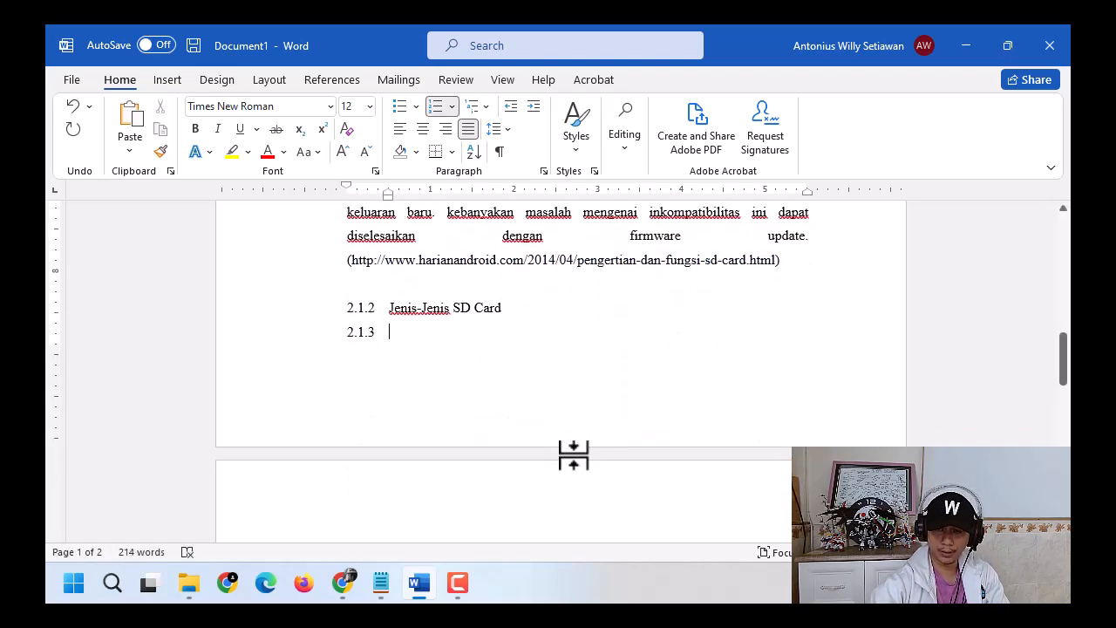
key(BackSpace)
key(BackSpace)
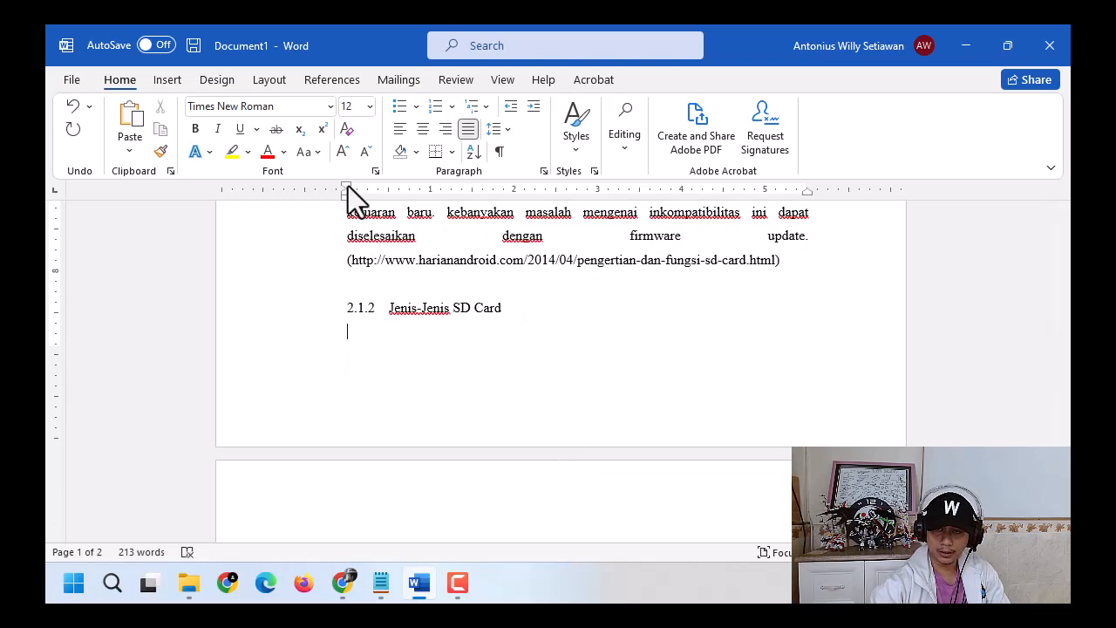
drag(347, 188, 387, 195)
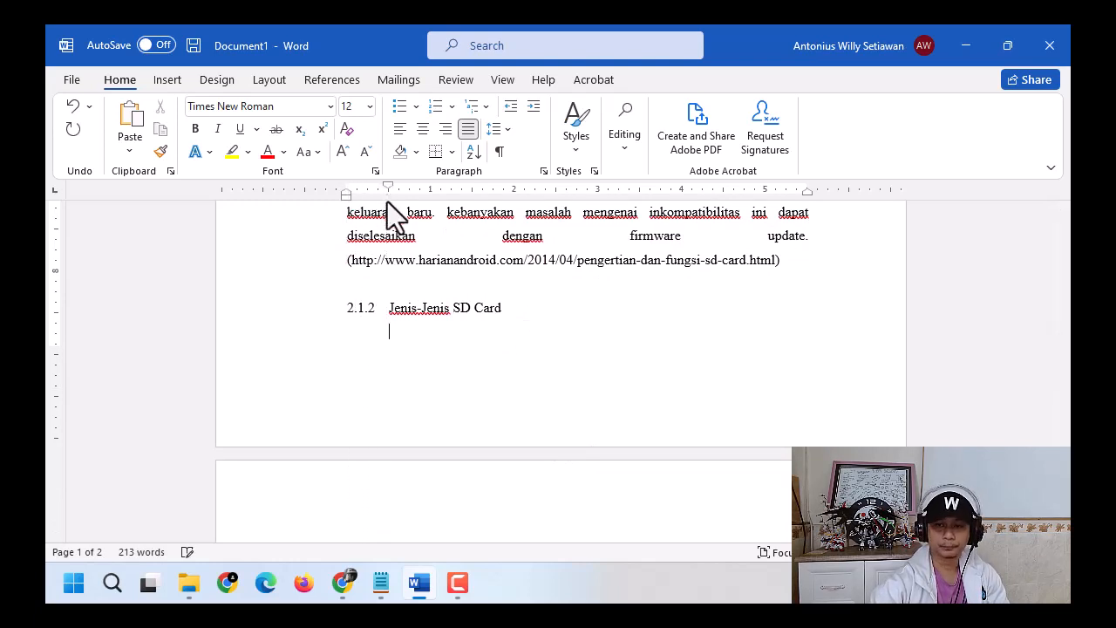
click(484, 336)
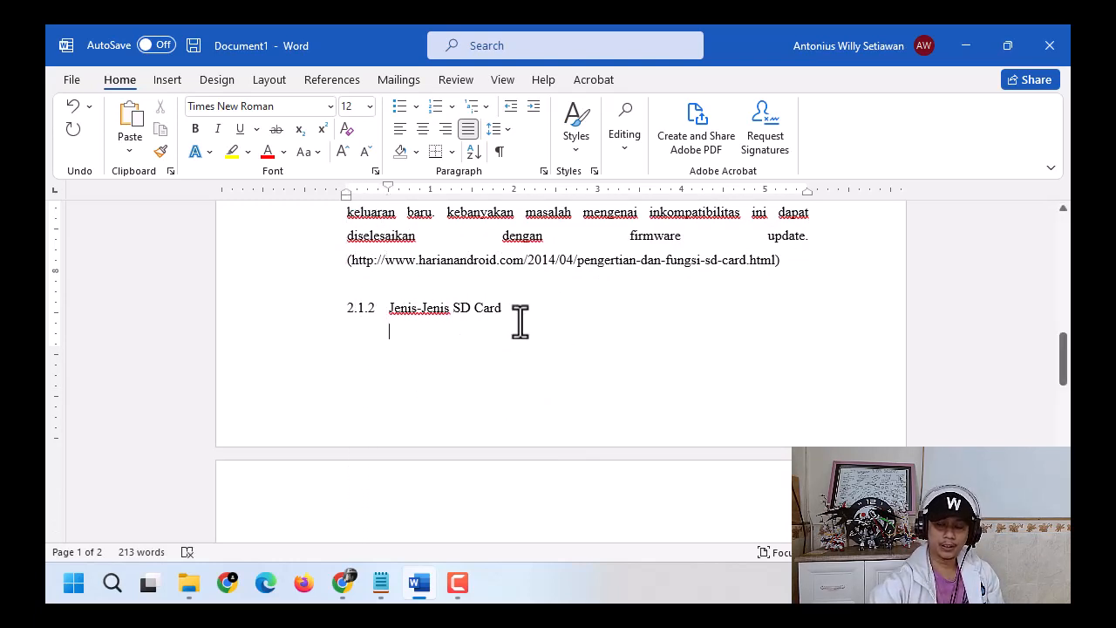
scroll(518, 320, up, 3)
scroll(520, 321, up, 5)
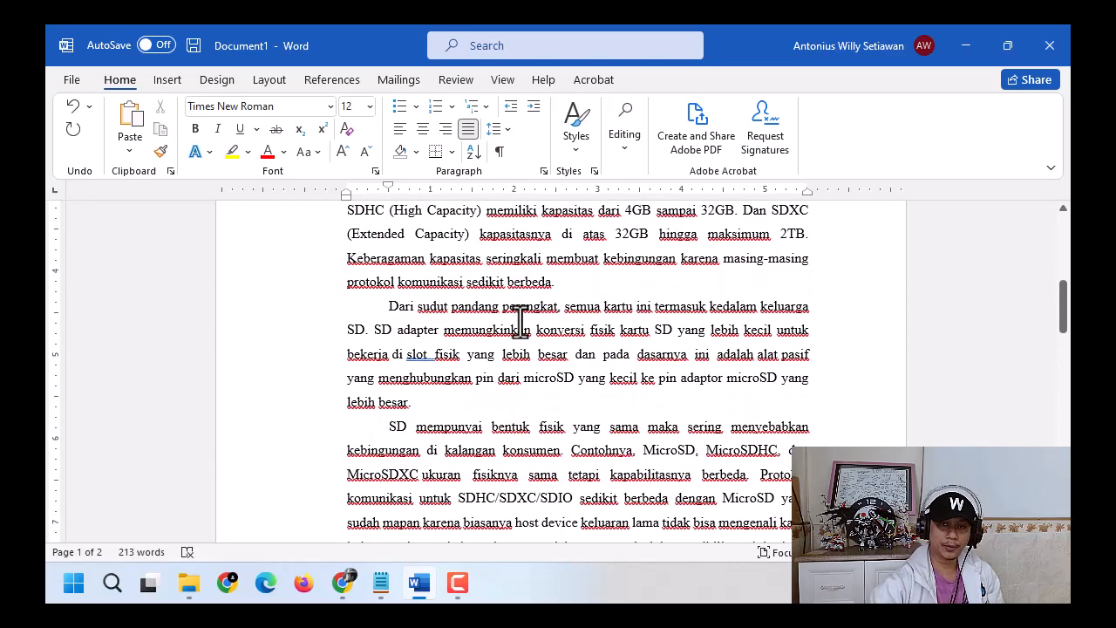
scroll(521, 321, up, 4)
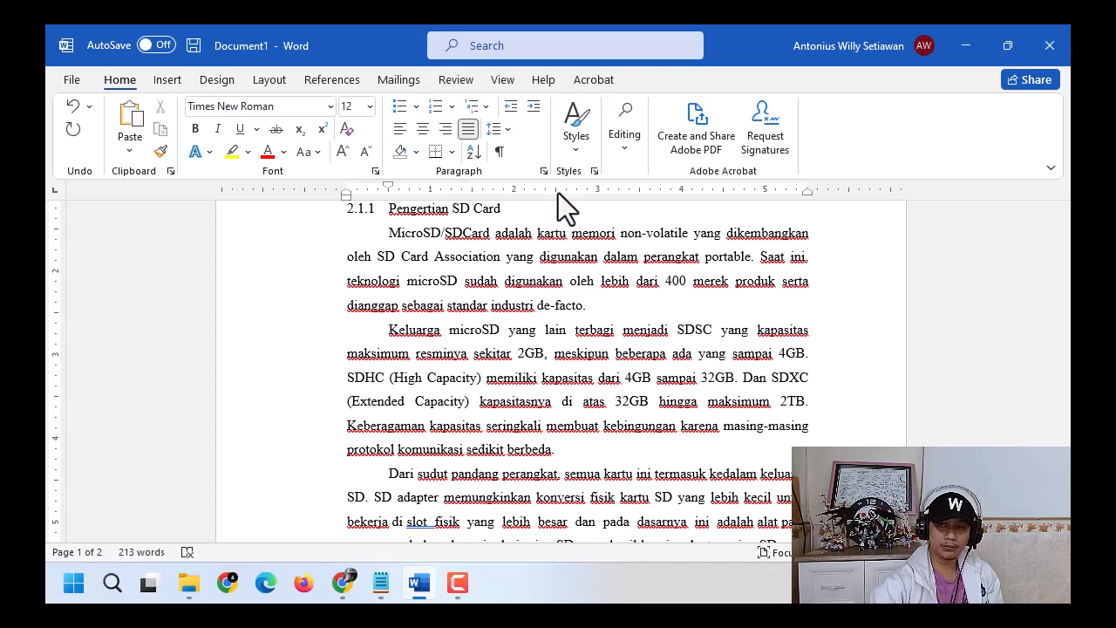
scroll(622, 428, down, 6)
scroll(780, 419, up, 2)
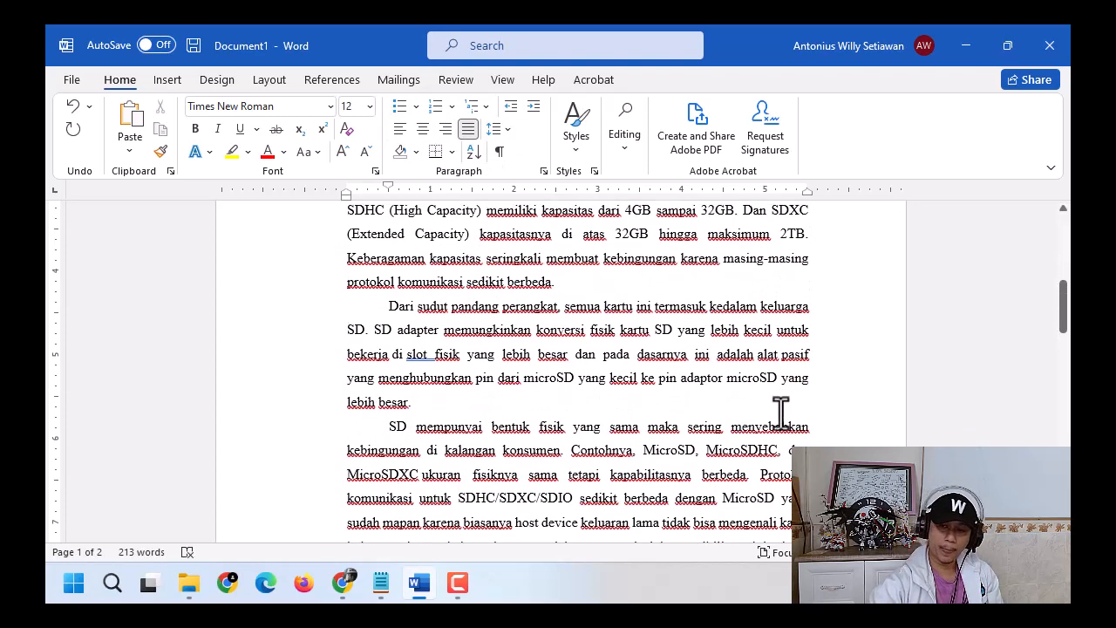
scroll(780, 410, down, 8)
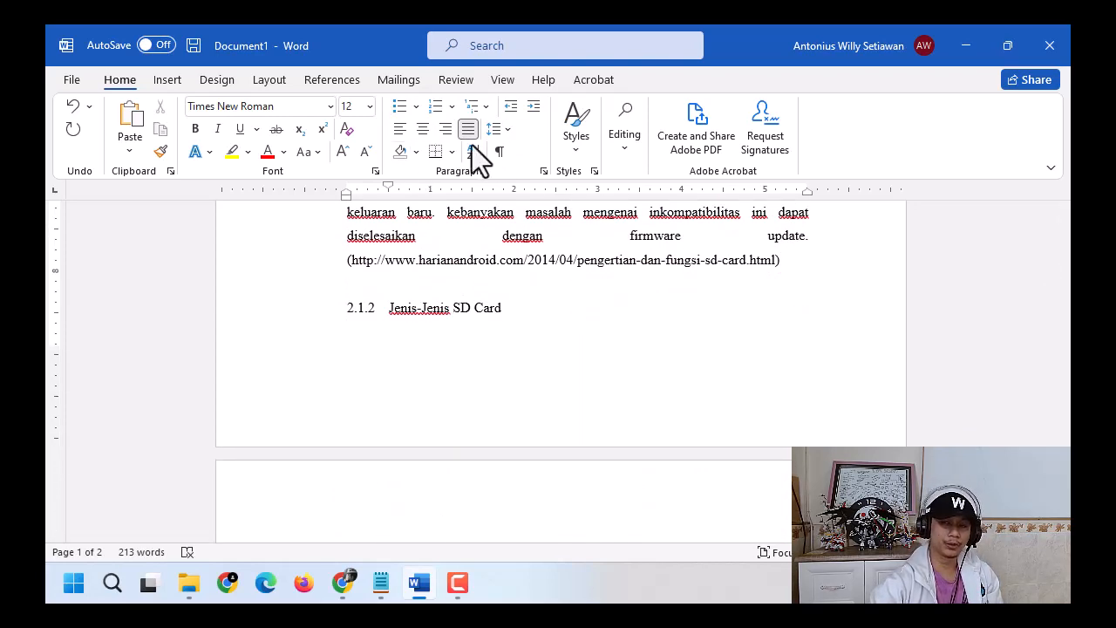
click(506, 129)
click(508, 130)
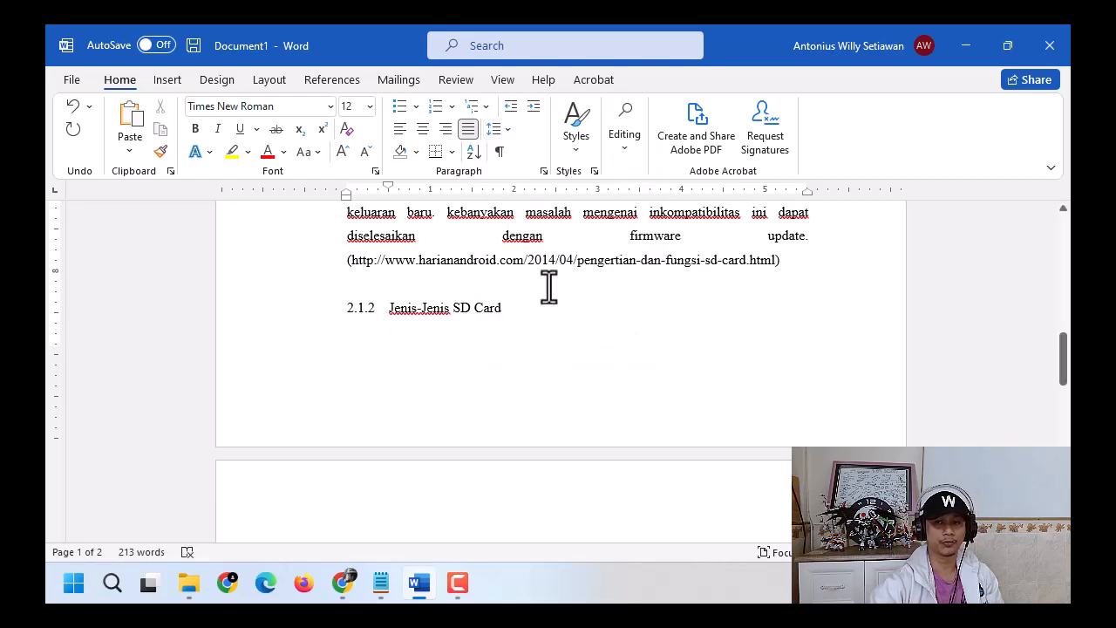
scroll(530, 312, up, 12)
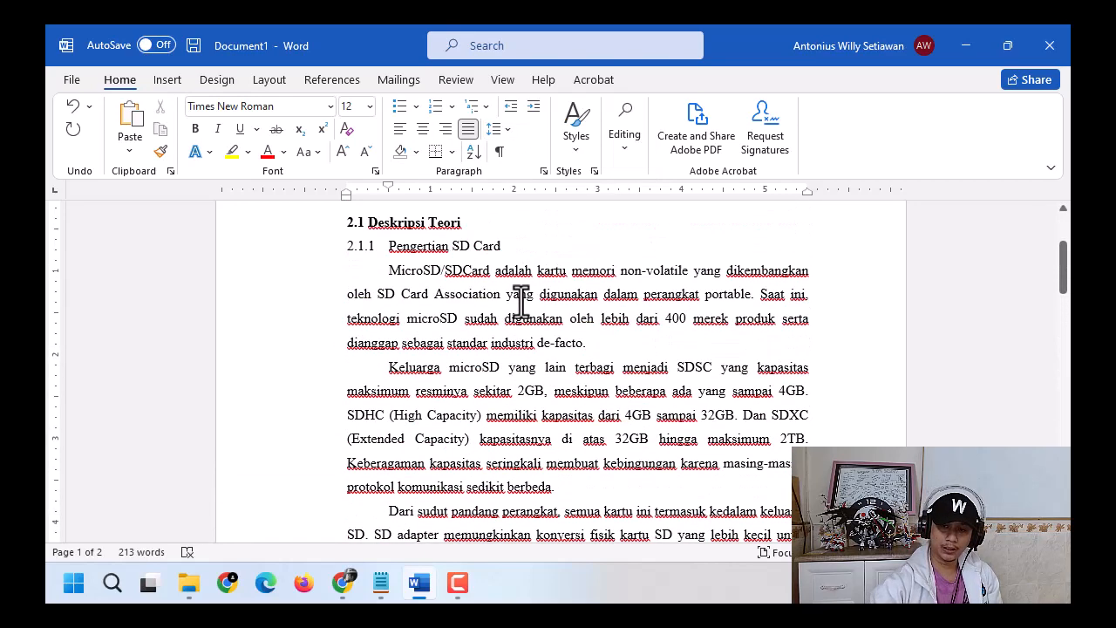
scroll(520, 303, up, 3)
scroll(515, 296, down, 15)
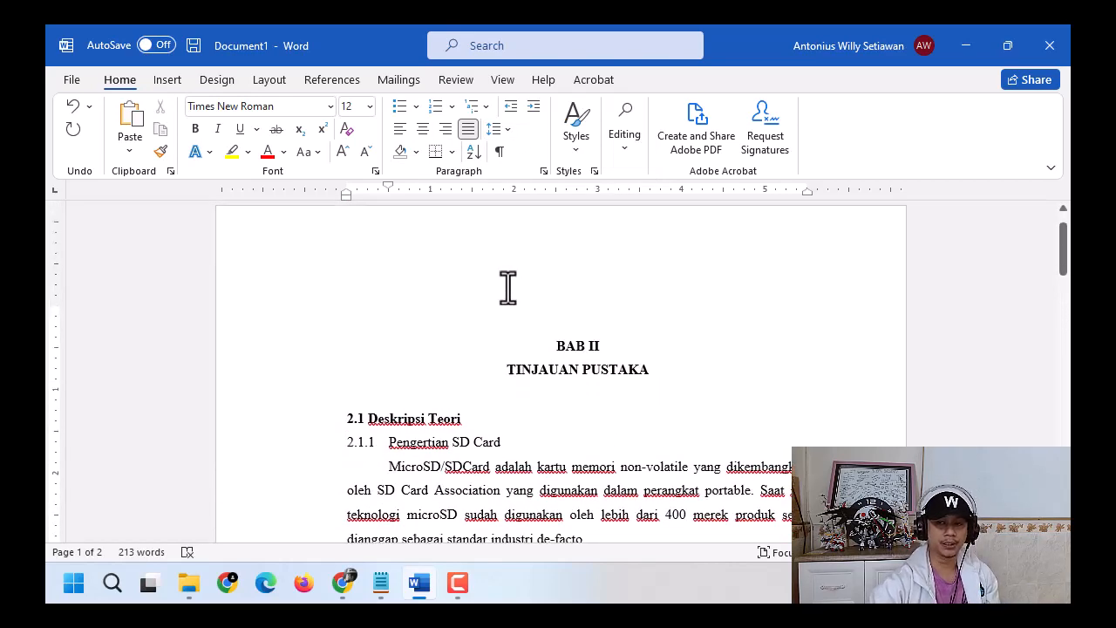
scroll(495, 302, down, 5)
Step: Copy the "Berdasarkan link" paragraph of section 2.1.2 from Notepad and paste it as text only below "Jenis-Jenis SD Card"
mouse_move(380, 584)
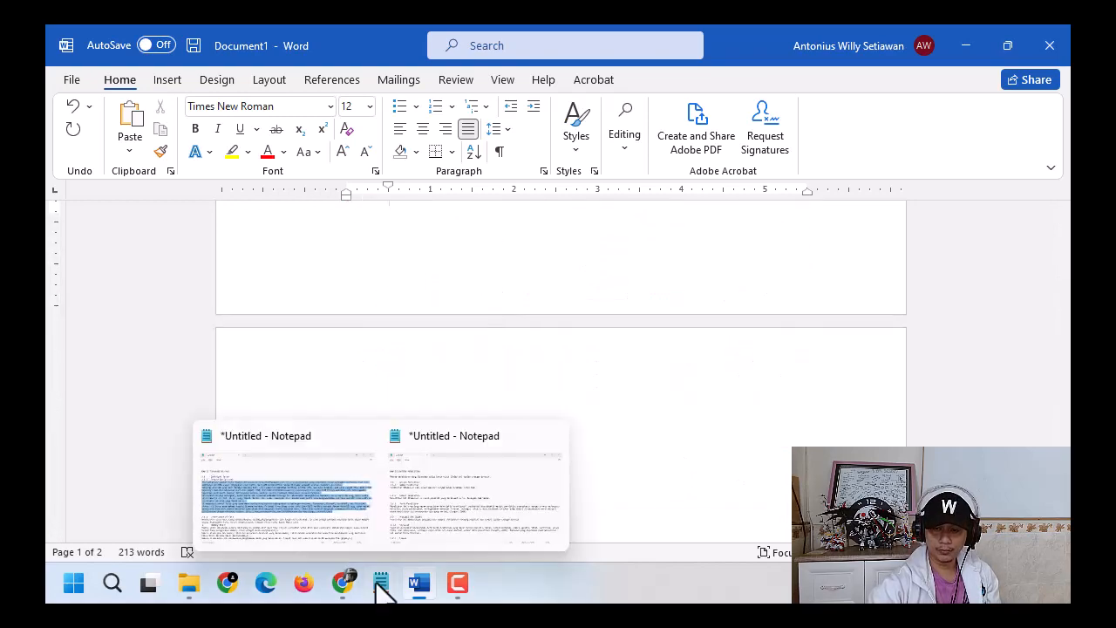
click(307, 519)
scroll(78, 262, down, 4)
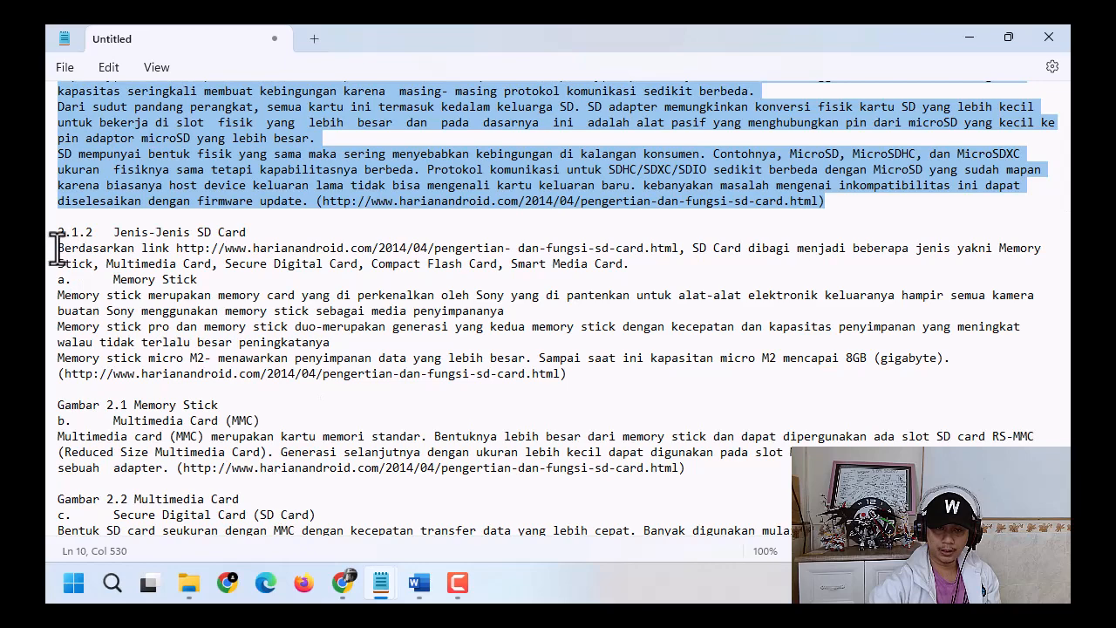
drag(56, 248, 670, 264)
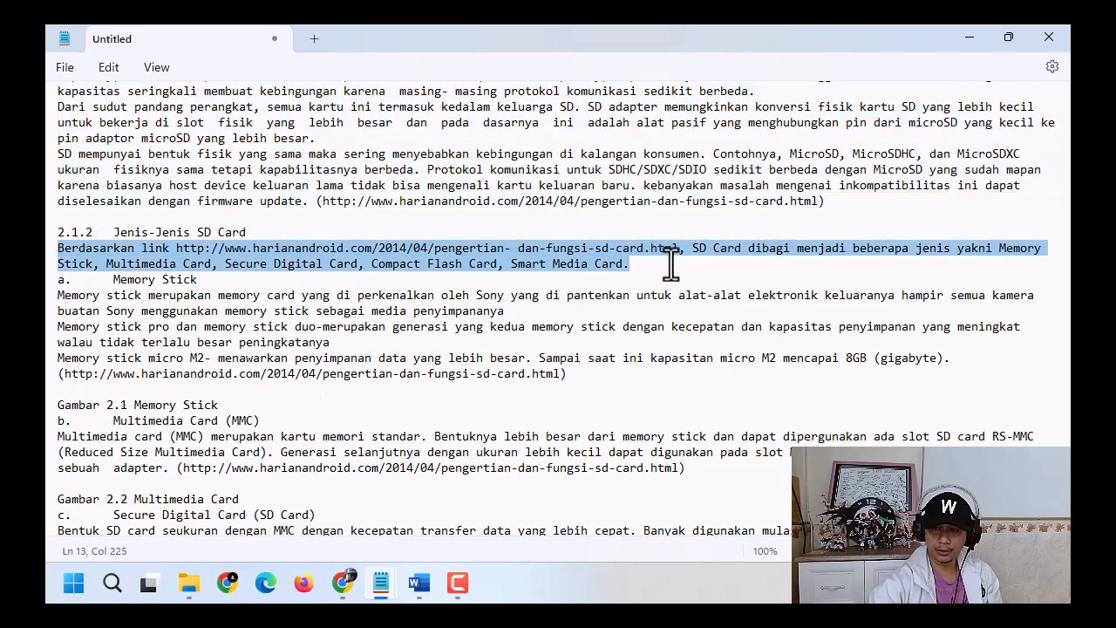
click(971, 39)
scroll(445, 392, up, 3)
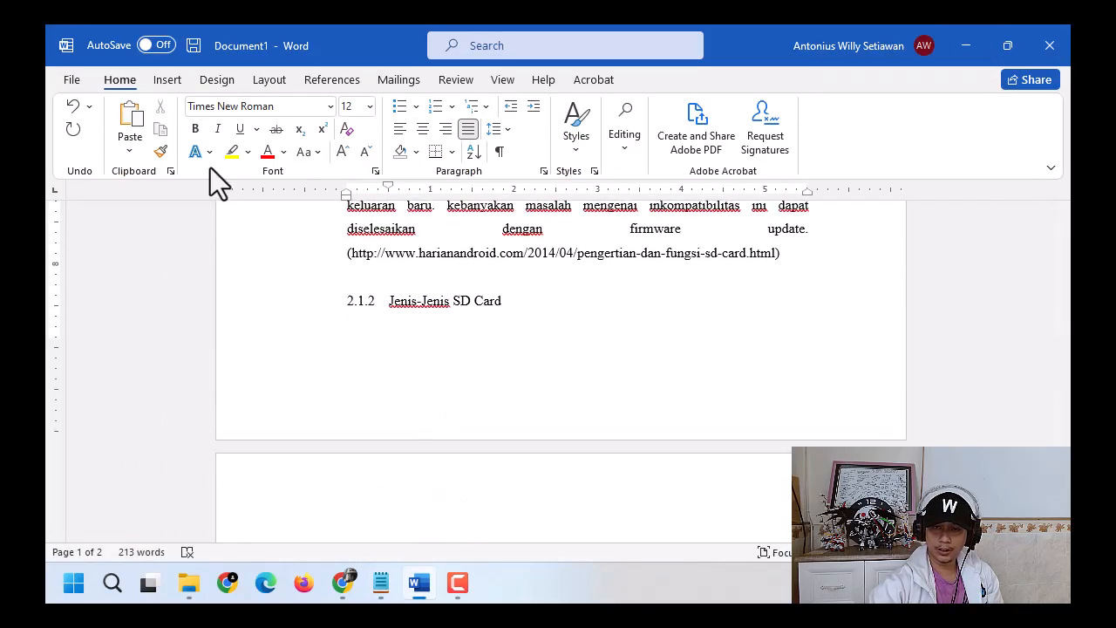
click(129, 144)
click(137, 192)
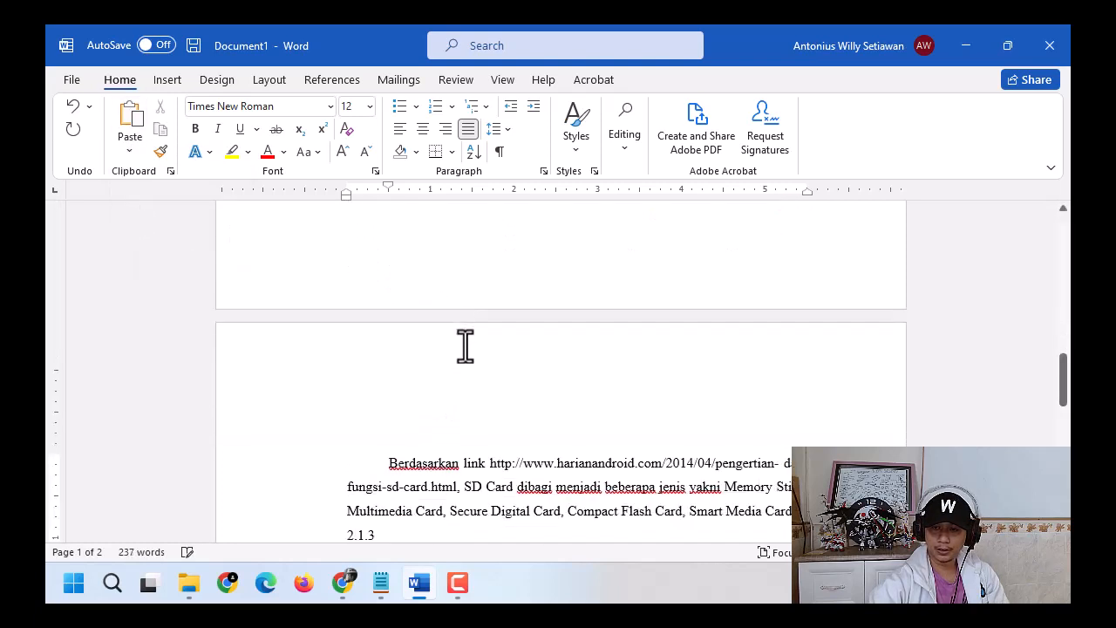
Step: Insert two empty lines above heading 2.1.2 to move it onto the next page with its paragraph
scroll(465, 346, up, 4)
click(410, 358)
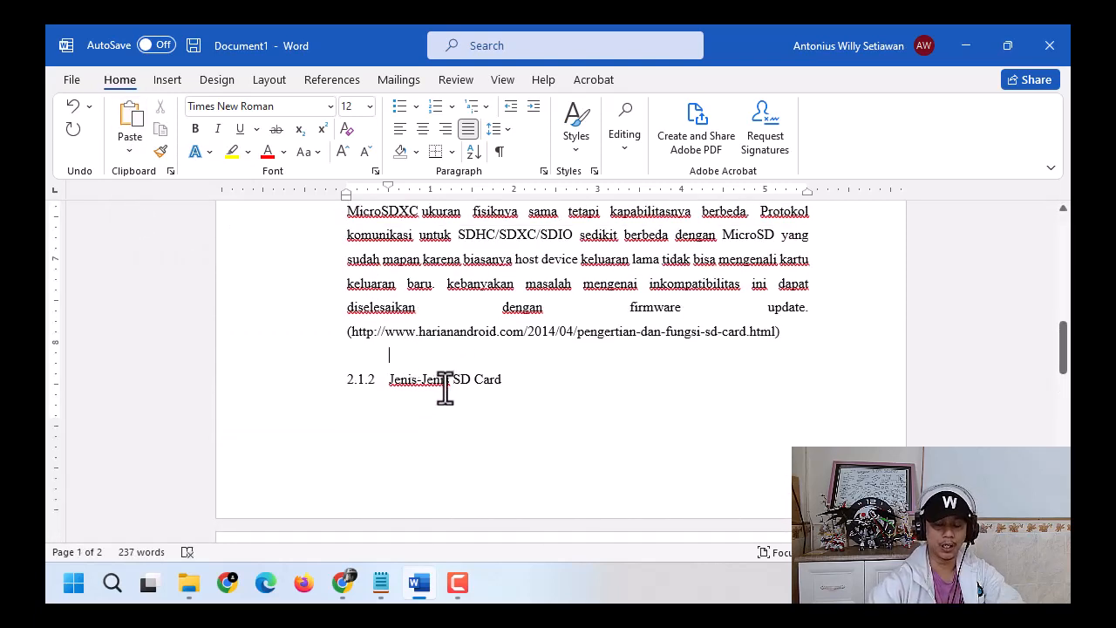
key(Return)
key(Return)
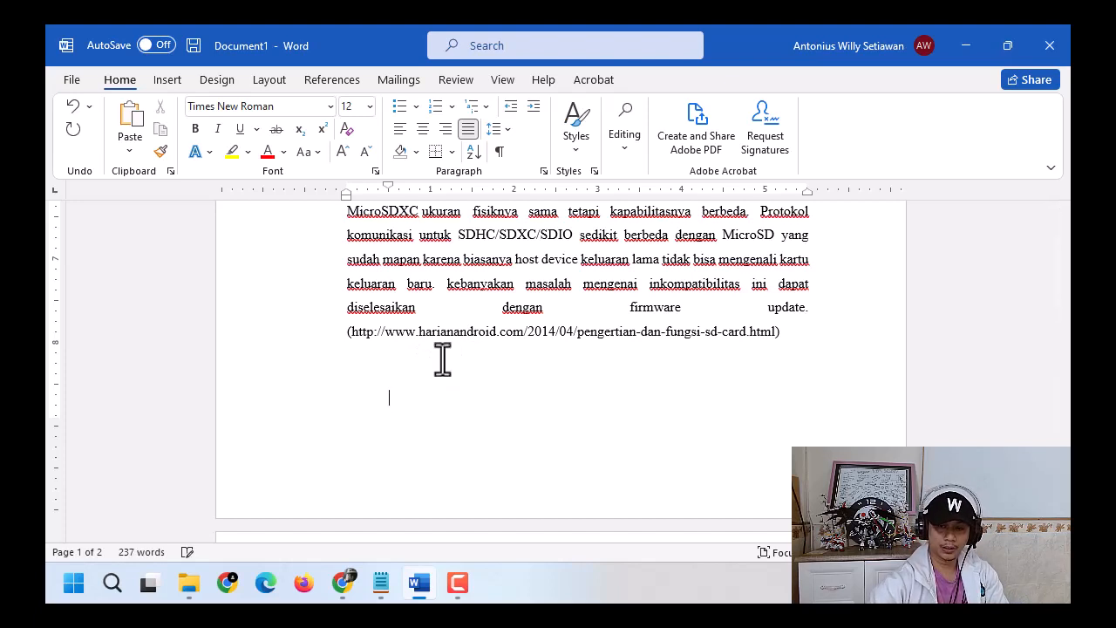
scroll(455, 359, down, 4)
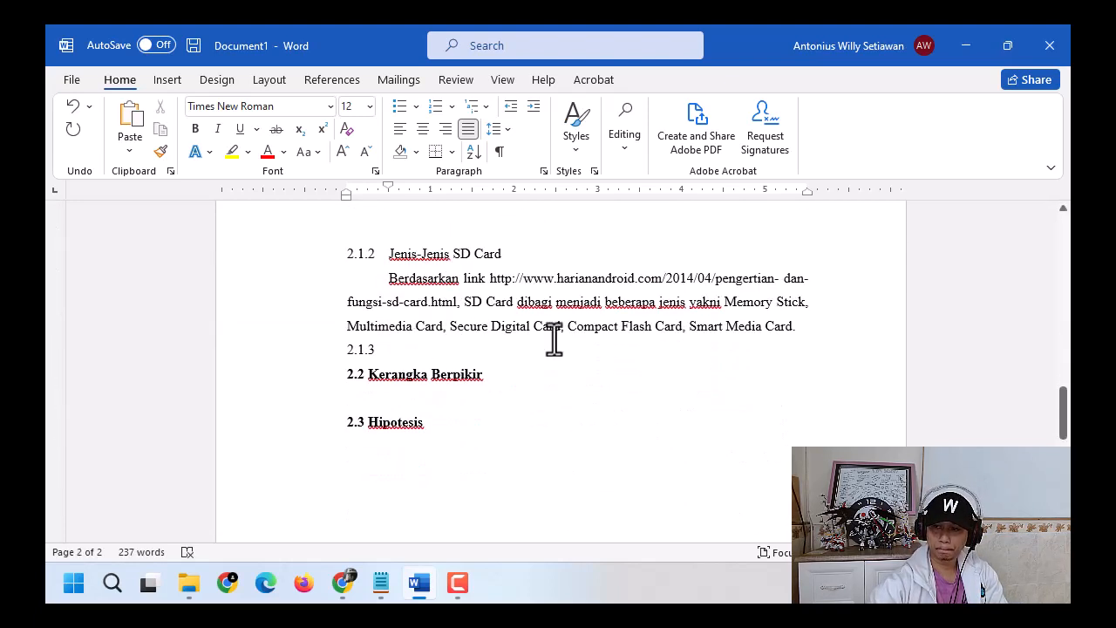
Step: Start a lettered list with "a." below the 2.1.2 paragraph, with the letter at the margin and a 0.25 inch hanging indent
click(818, 331)
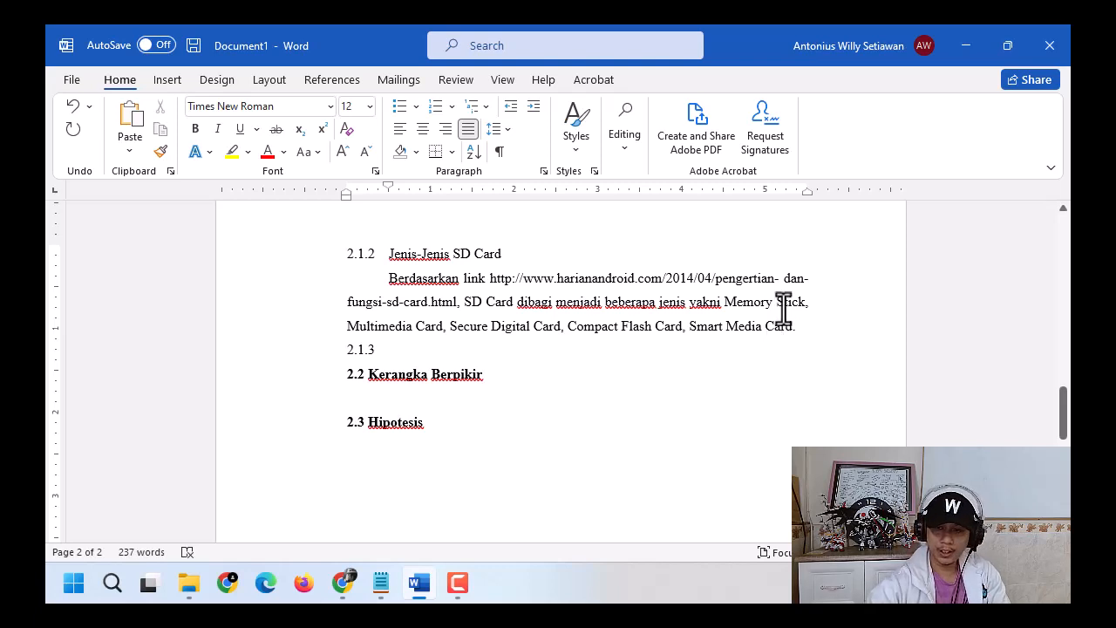
key(Return)
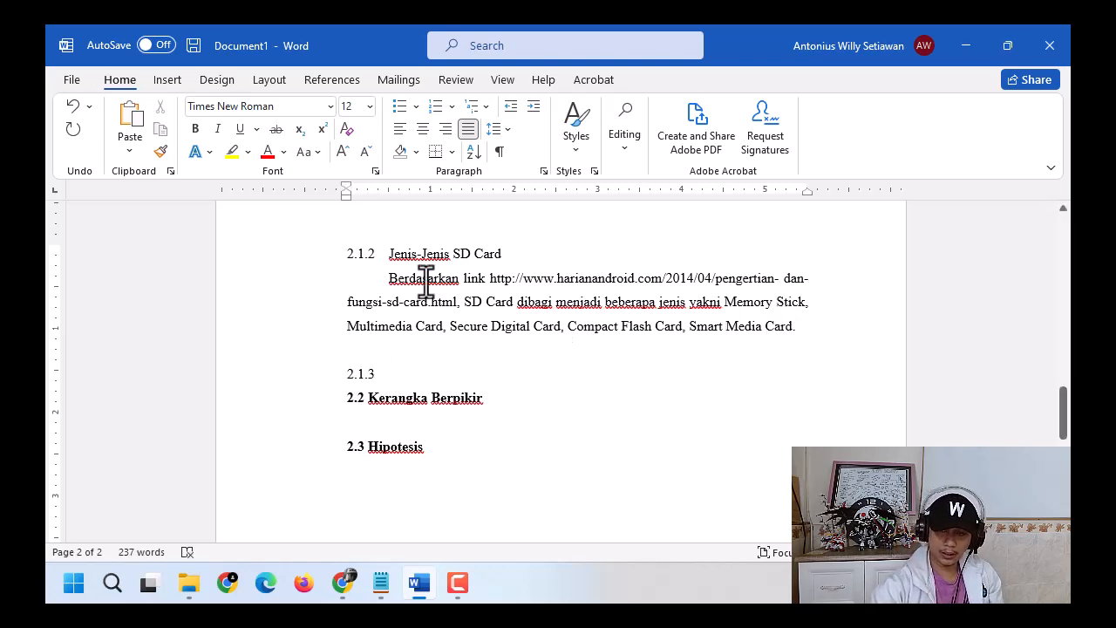
key(ctrl)
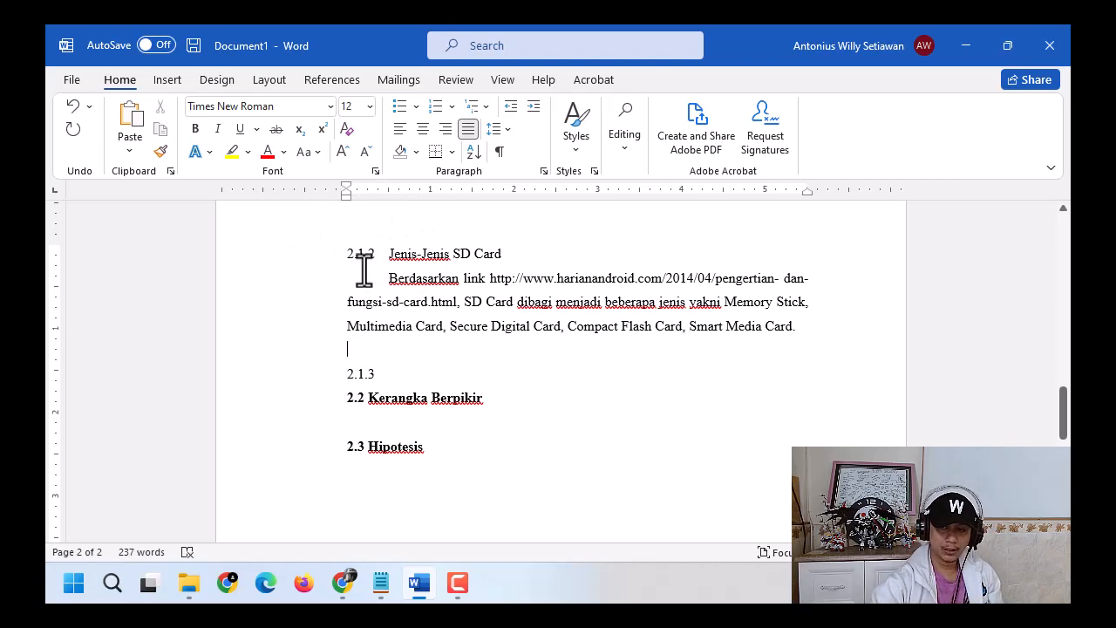
key(ctrl)
key(ctrl)
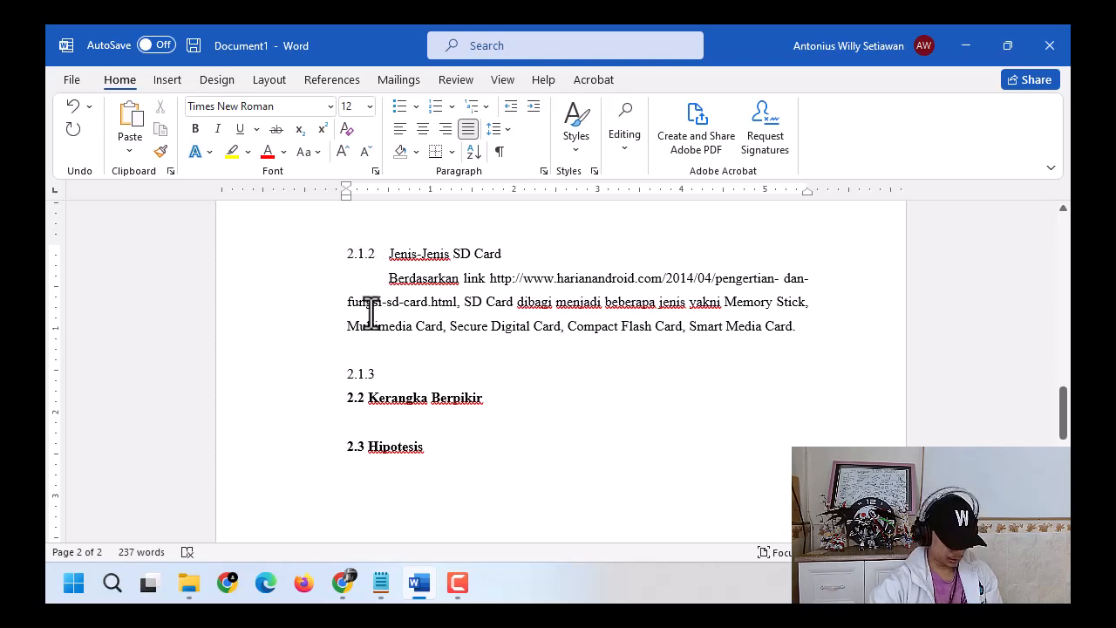
text(a.)
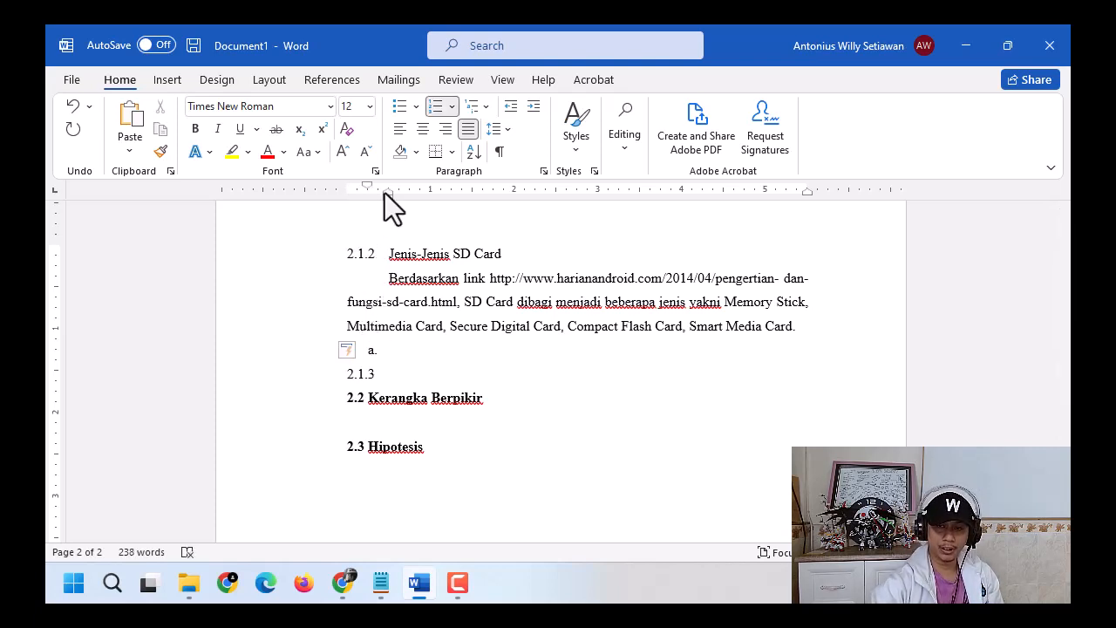
drag(389, 197, 367, 200)
Step: Copy "Memory Stick" from Notepad and paste it as text only into list item a
mouse_move(380, 584)
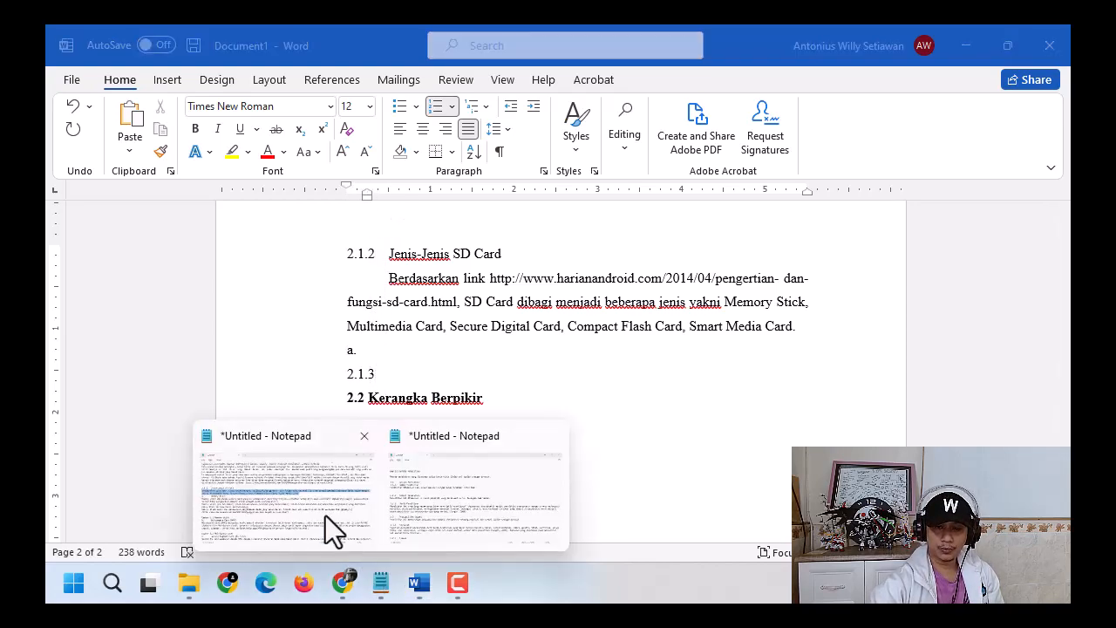
click(326, 515)
drag(113, 279, 217, 280)
key(super+c)
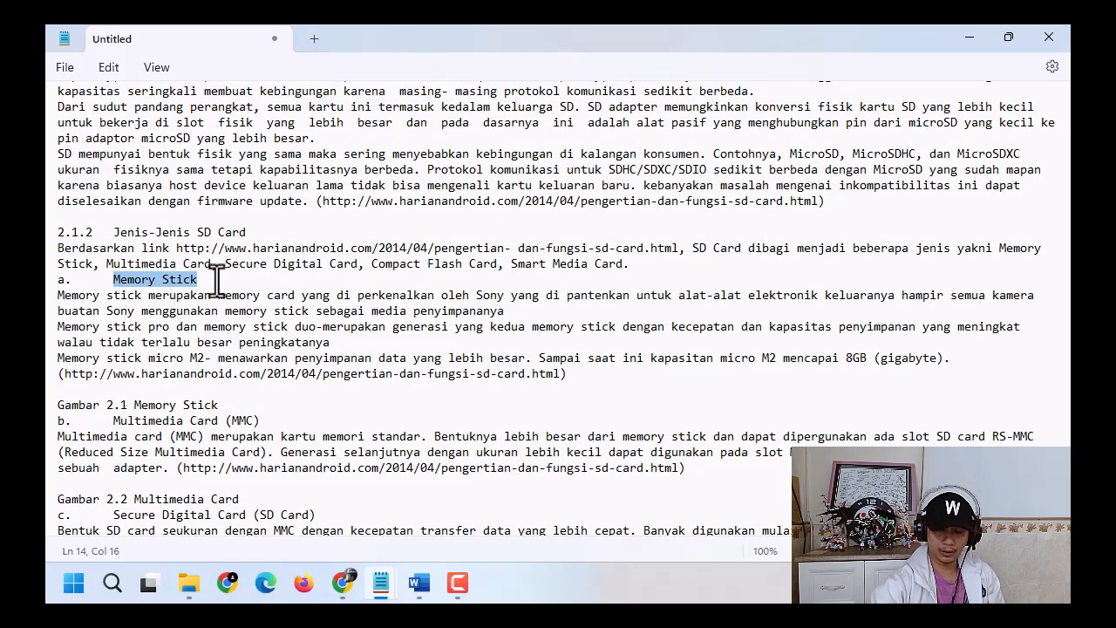
click(970, 38)
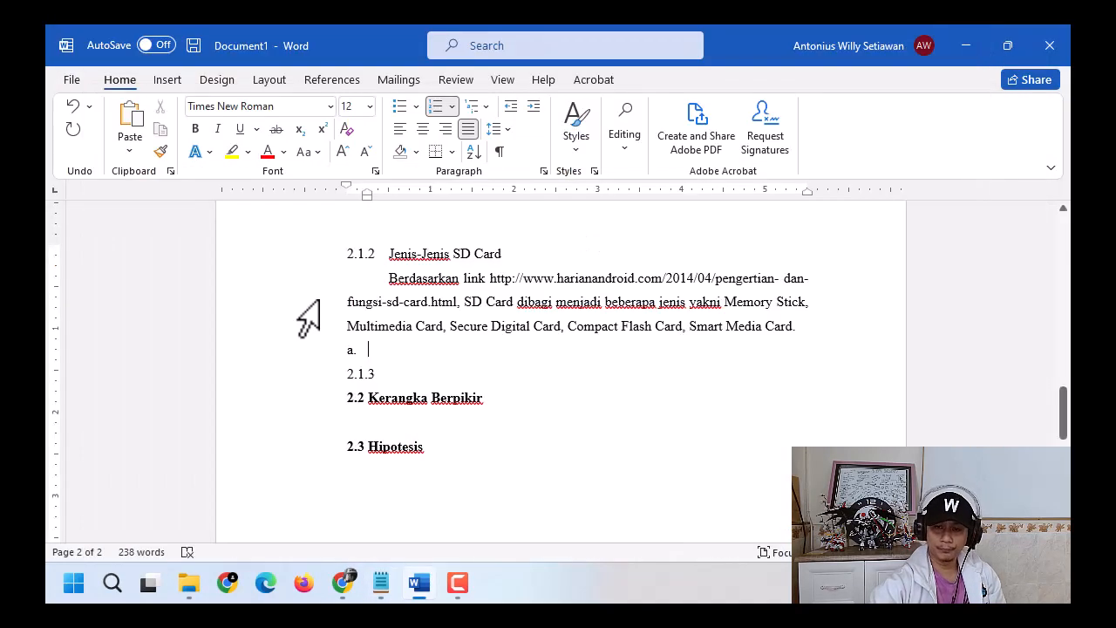
click(131, 152)
click(127, 203)
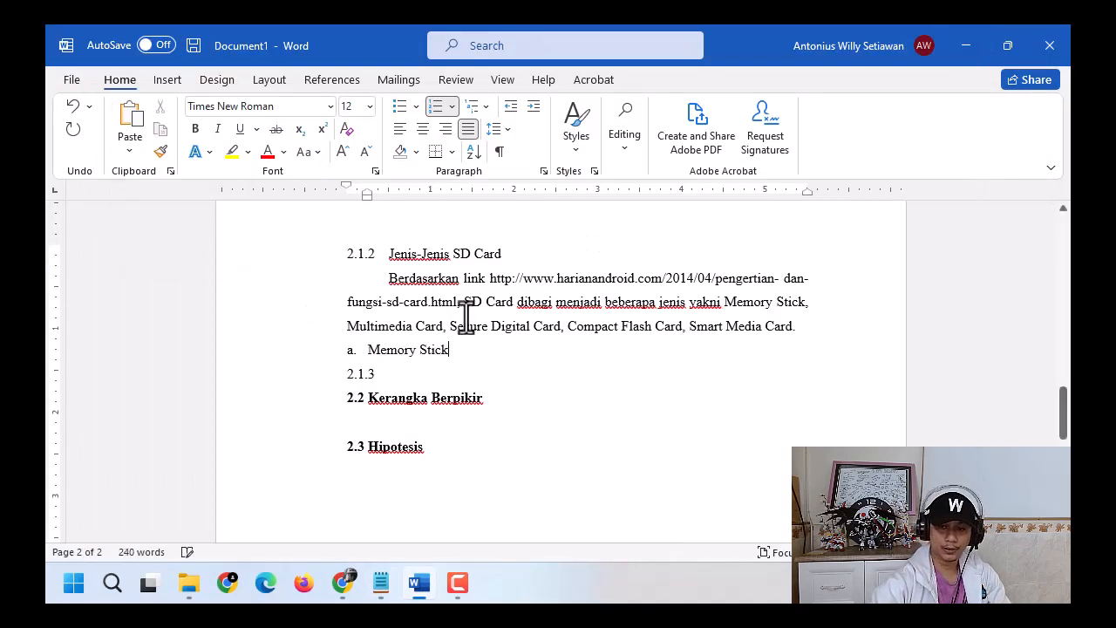
Step: Add list item b and paste "Multimedia Card (MMC)" from Notepad into it as text only
key(Return)
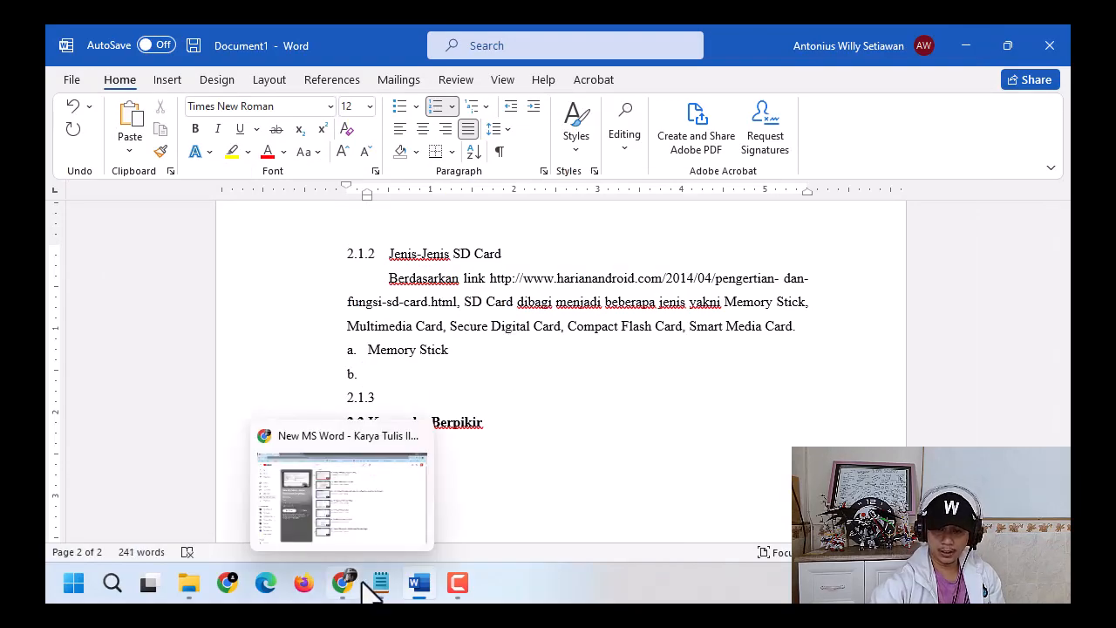
mouse_move(377, 588)
click(322, 523)
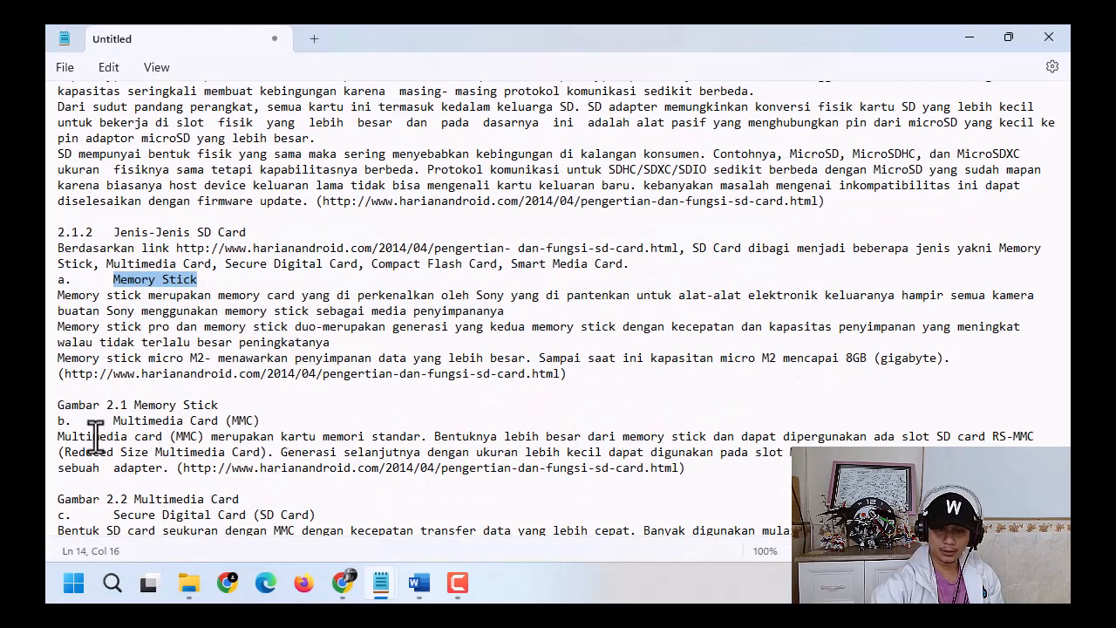
drag(112, 420, 274, 422)
key(super+c)
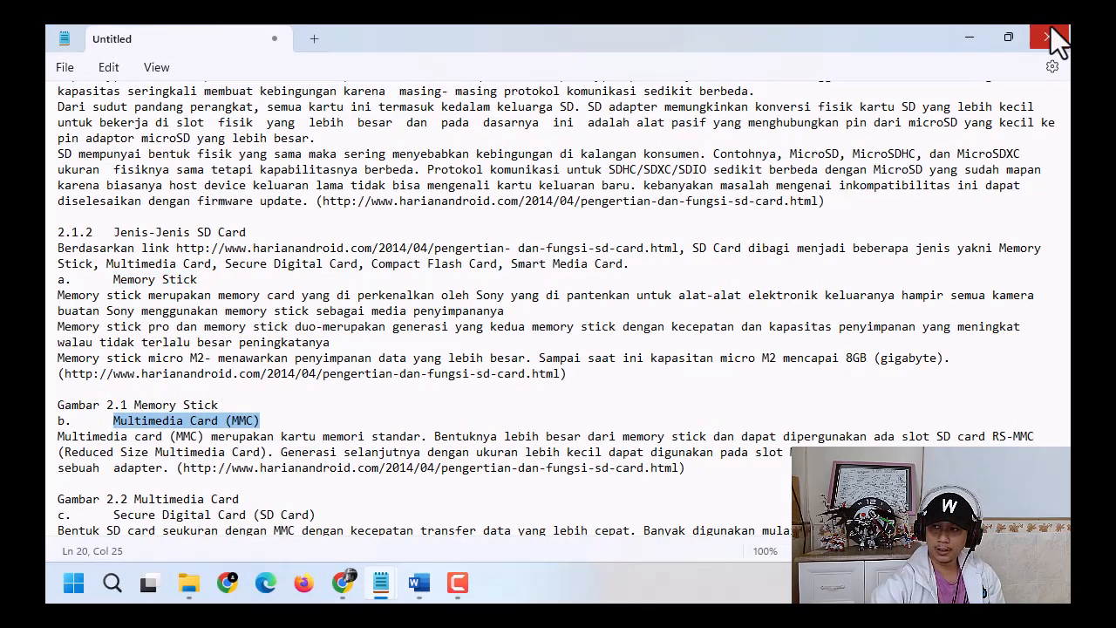
click(969, 37)
click(130, 150)
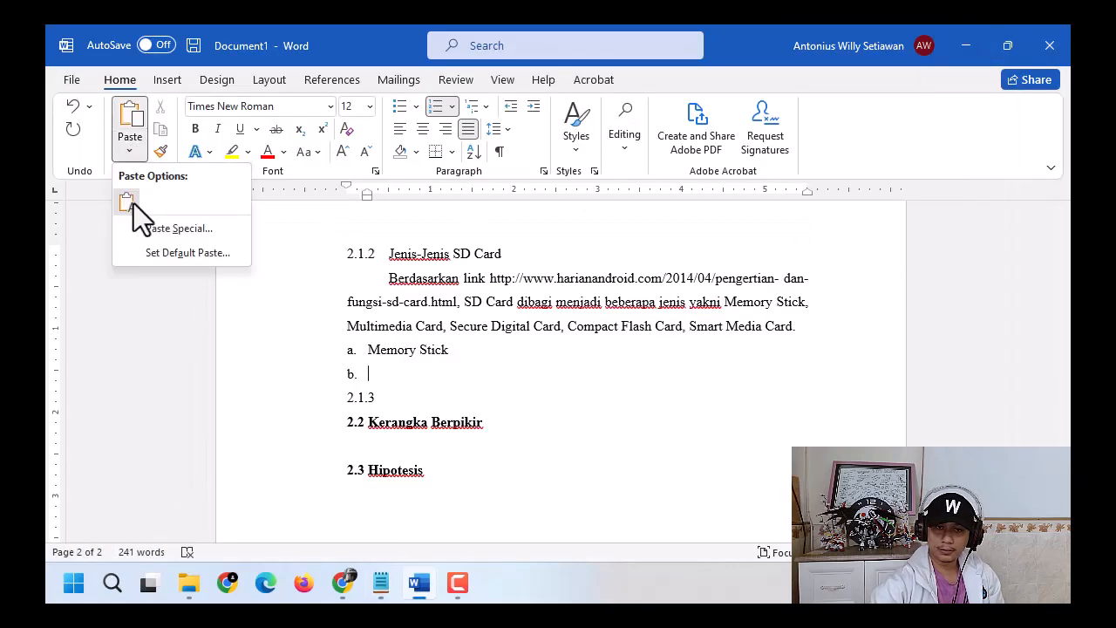
click(134, 203)
Step: Add list item c and paste "Secure Digital Card (SD Card)" from Notepad into it as text only
key(Return)
mouse_move(381, 583)
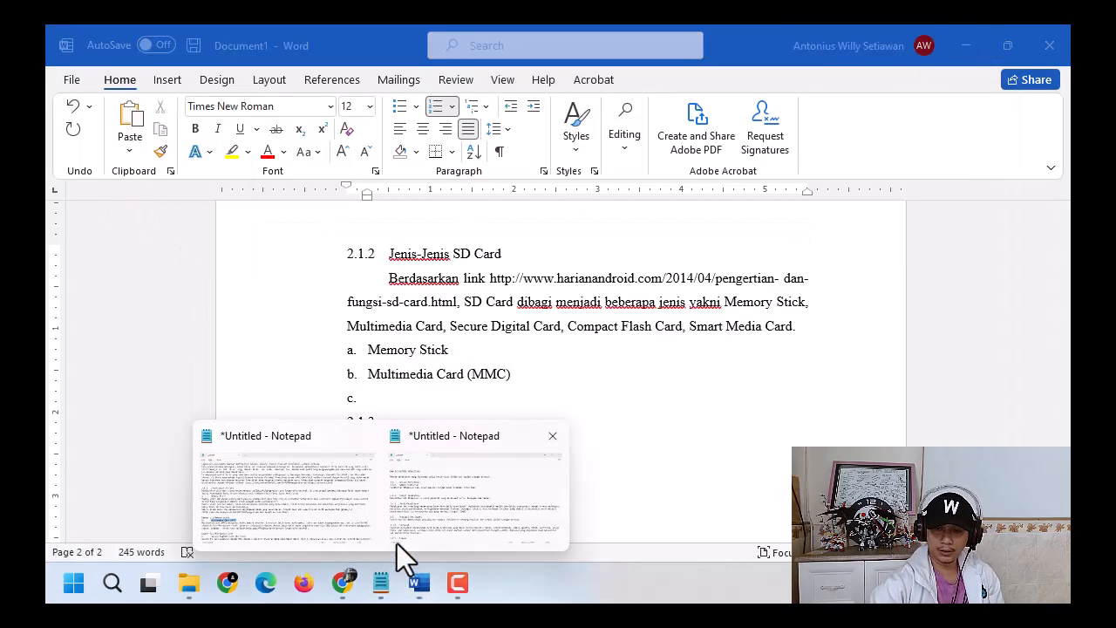
click(398, 550)
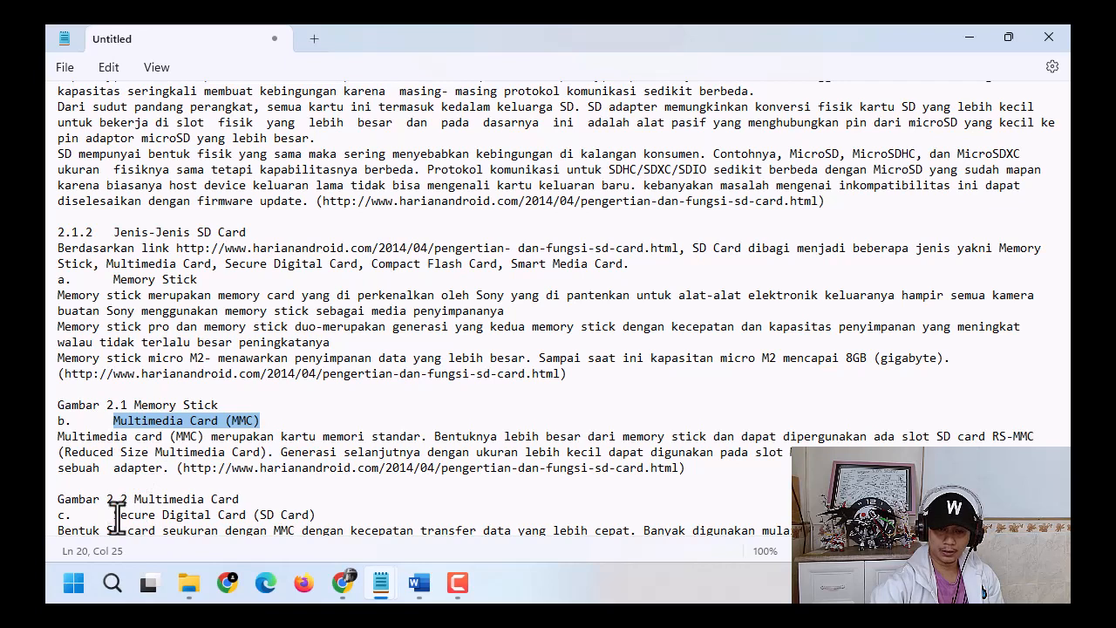
drag(115, 514, 298, 515)
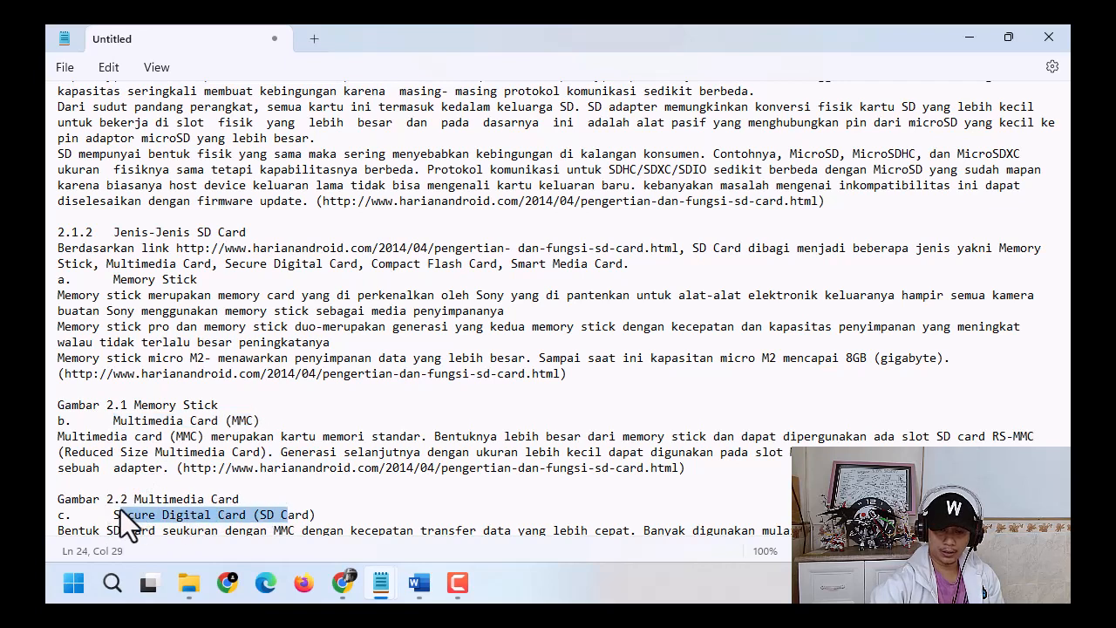
drag(113, 515, 316, 514)
key(super+c)
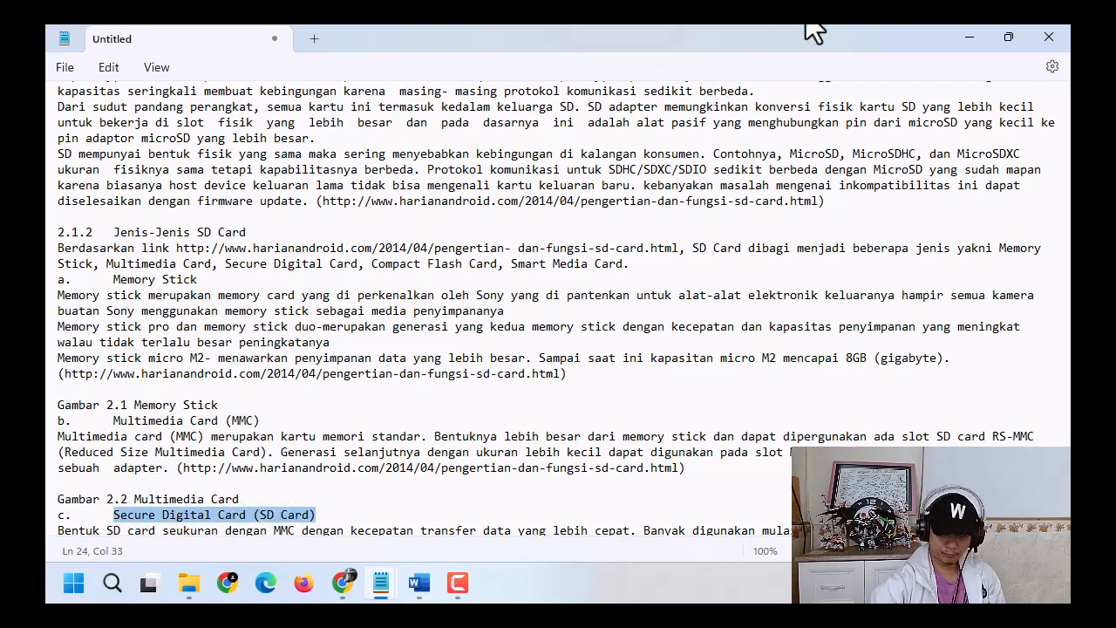
click(971, 36)
click(129, 148)
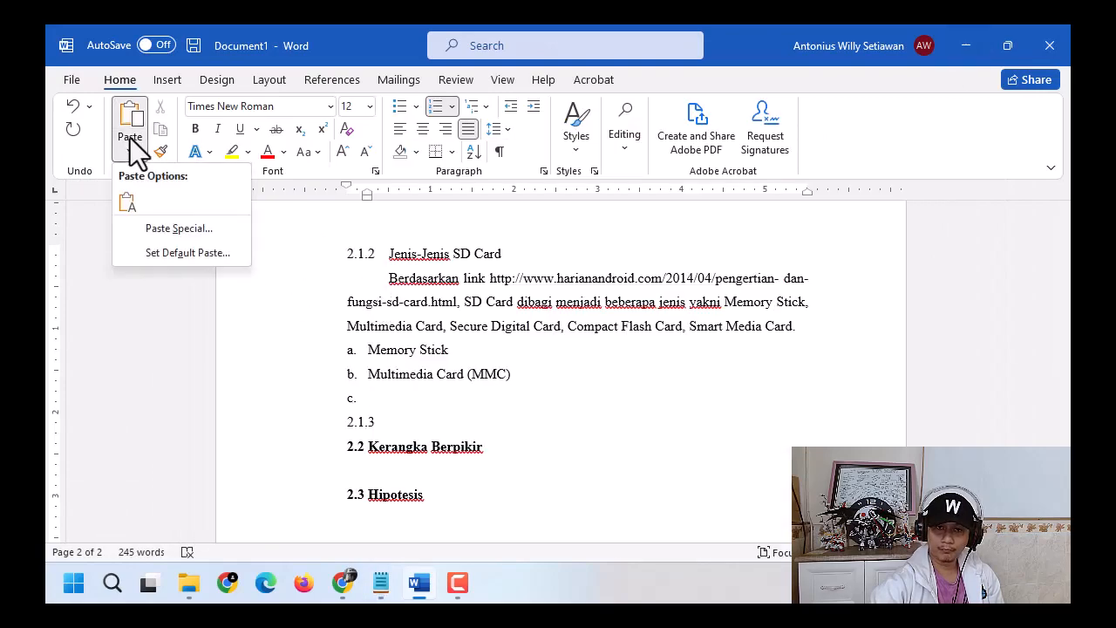
click(123, 199)
Step: Add list item d and paste "Compact Flash Card" from Notepad into it as text only
scroll(301, 452, down, 1)
mouse_move(362, 576)
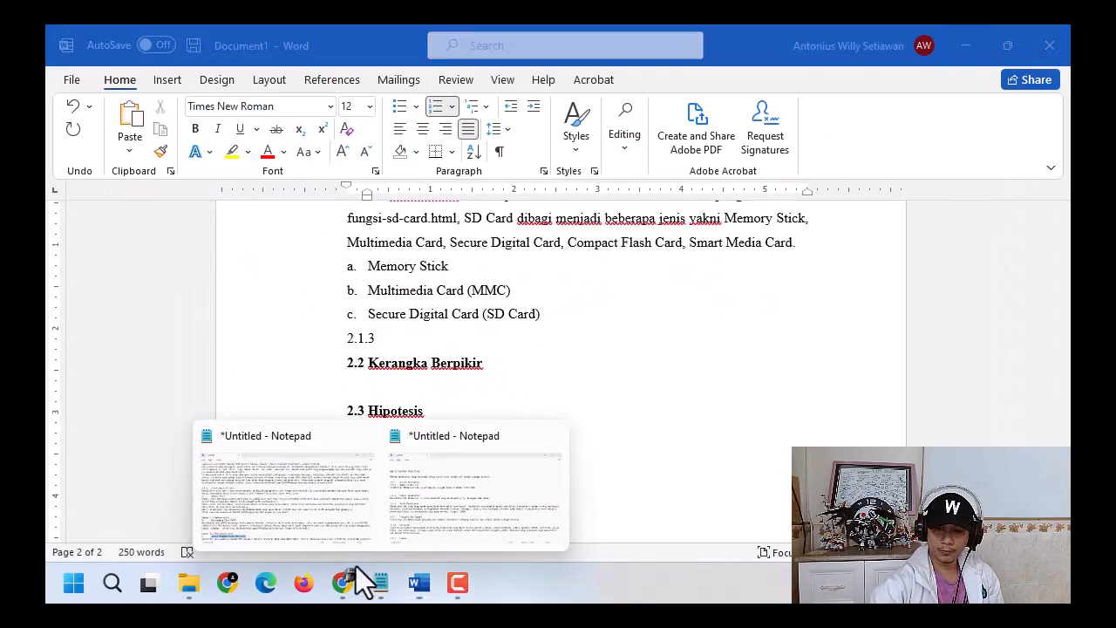
click(298, 458)
scroll(297, 454, down, 5)
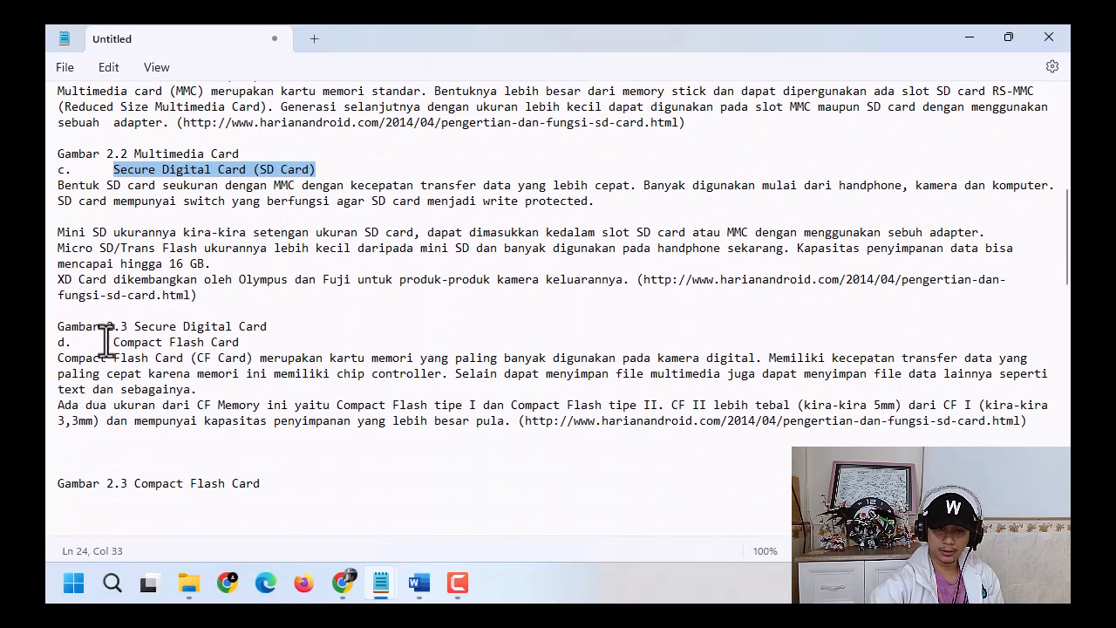
drag(114, 342, 249, 344)
key(super+c)
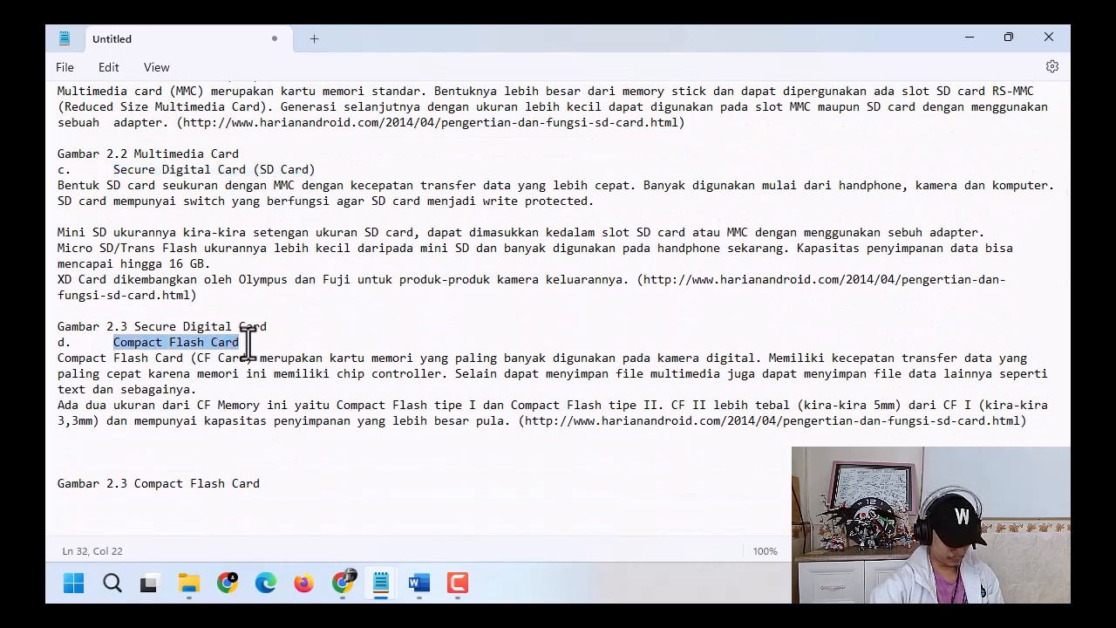
click(969, 37)
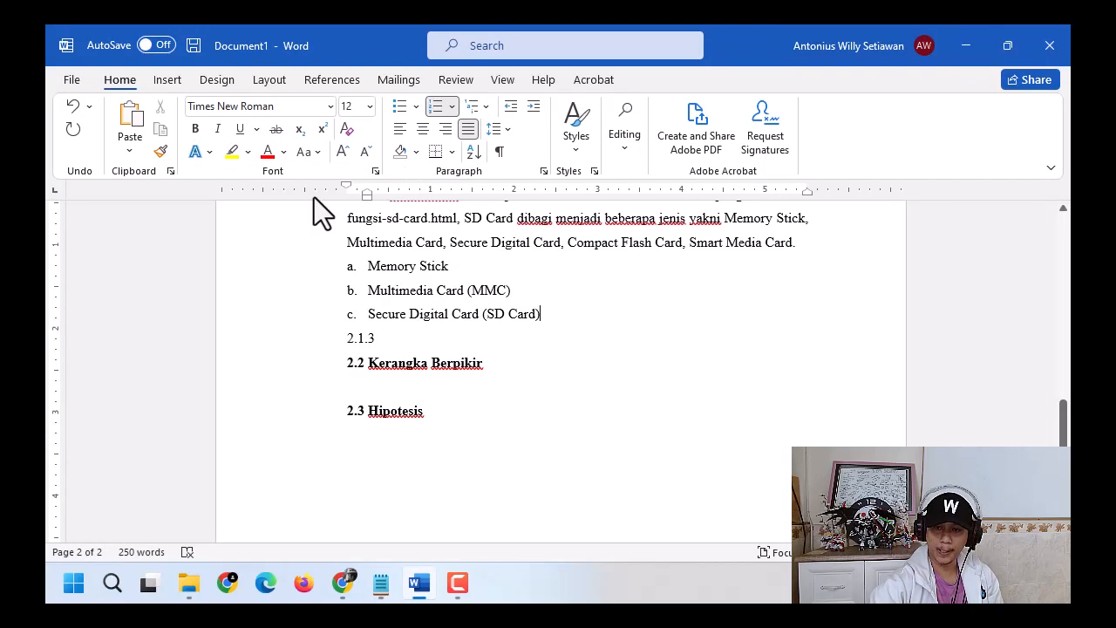
key(Return)
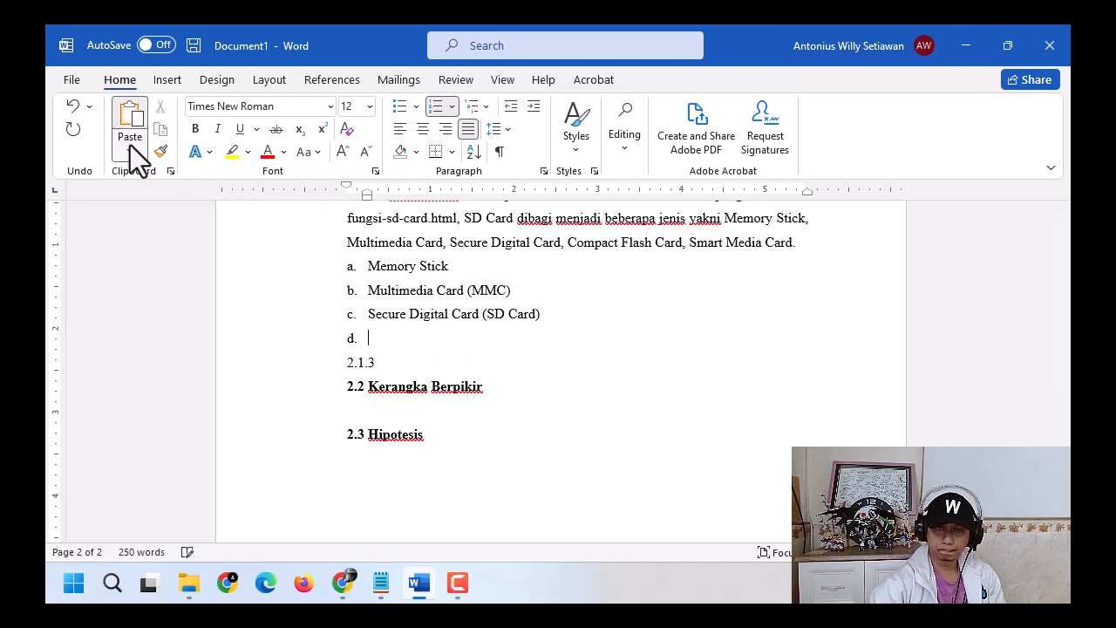
click(130, 145)
click(131, 205)
Step: Add list item e and paste "Smart Media Card" from Notepad into it as text only
mouse_move(375, 586)
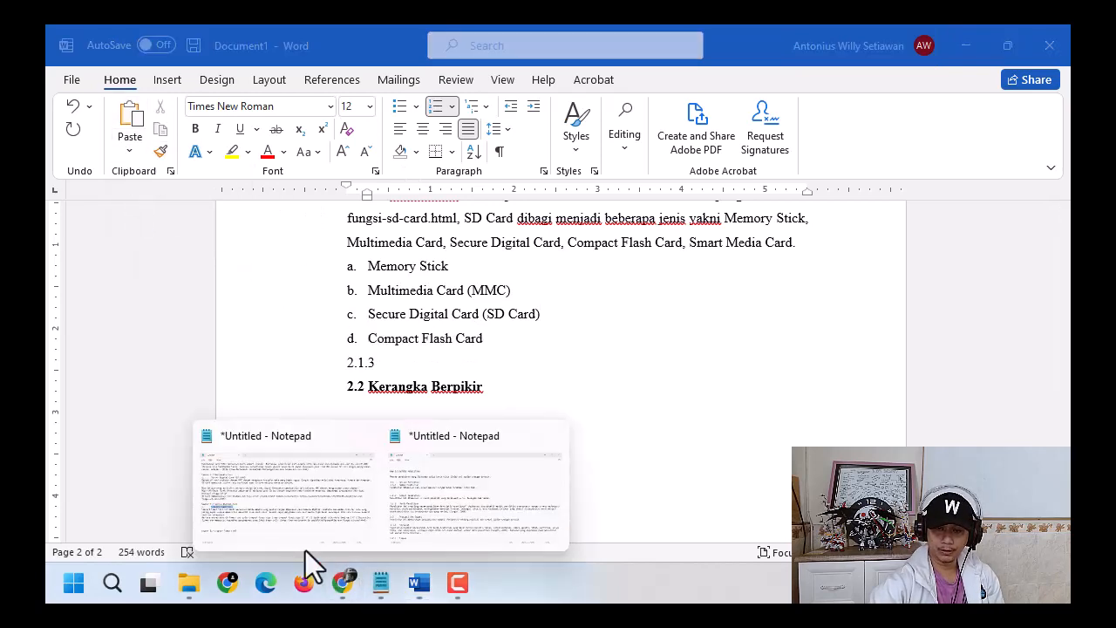
click(287, 456)
scroll(290, 445, down, 3)
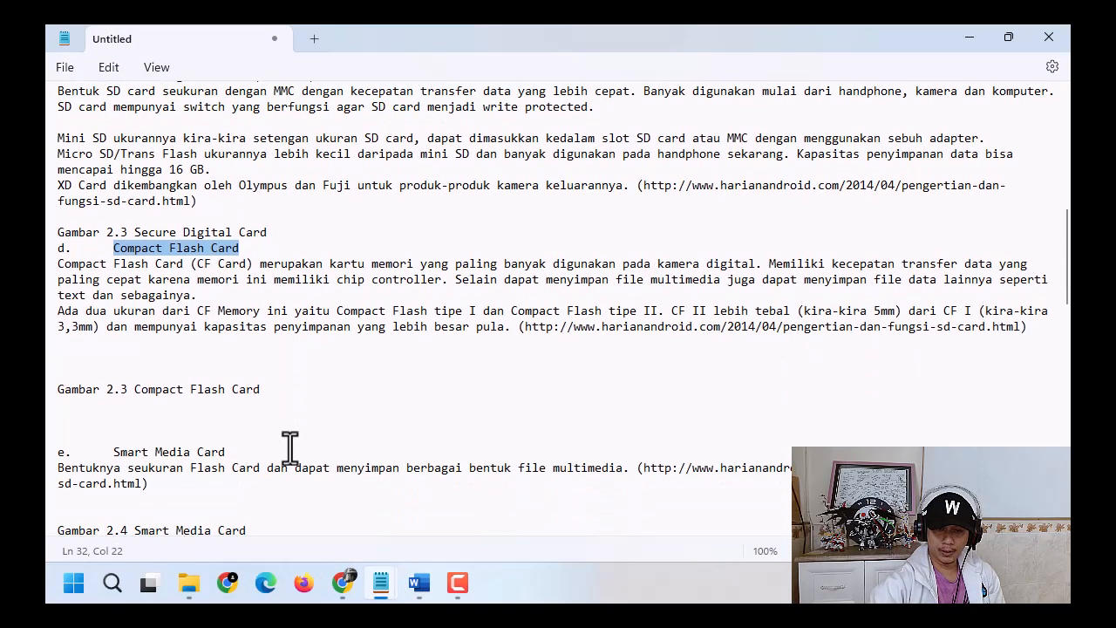
scroll(291, 447, down, 2)
drag(115, 357, 237, 358)
key(super+c)
click(970, 43)
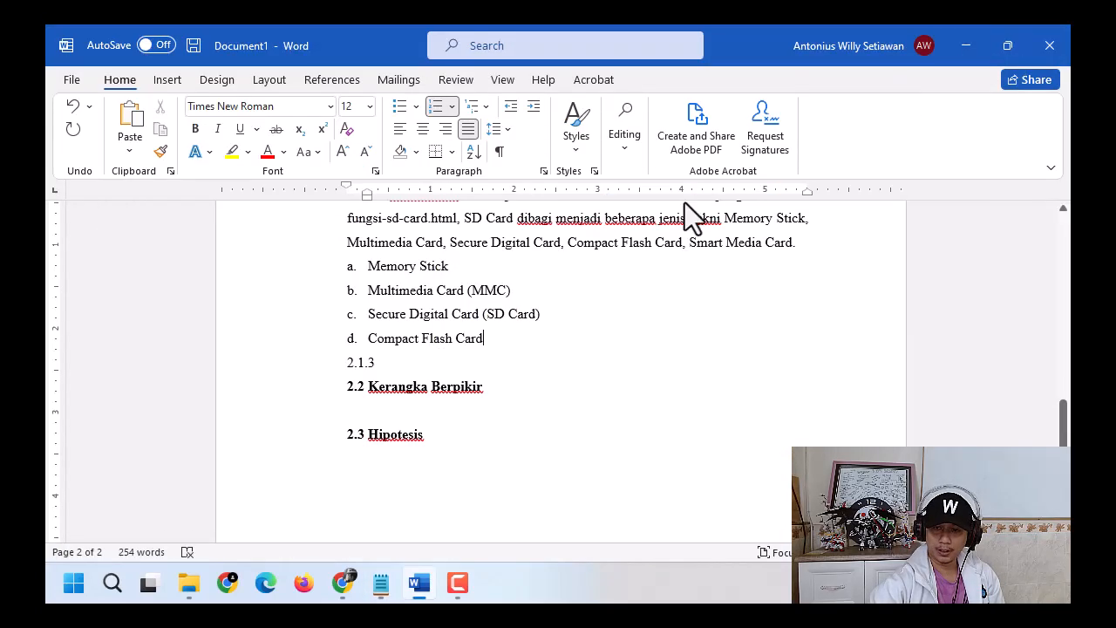
key(Return)
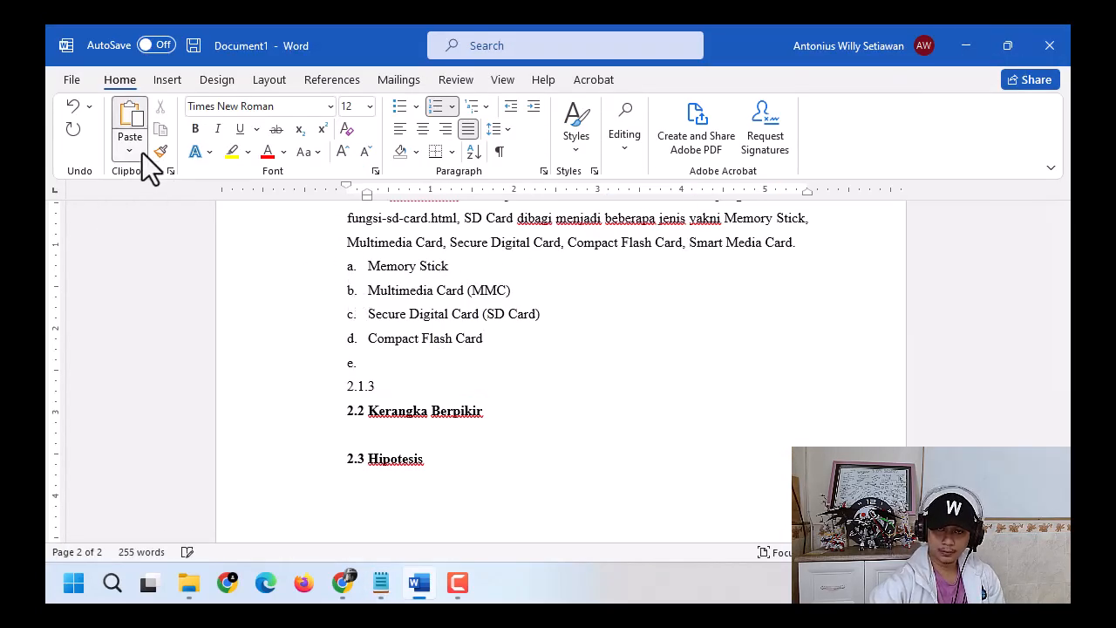
click(139, 152)
click(135, 200)
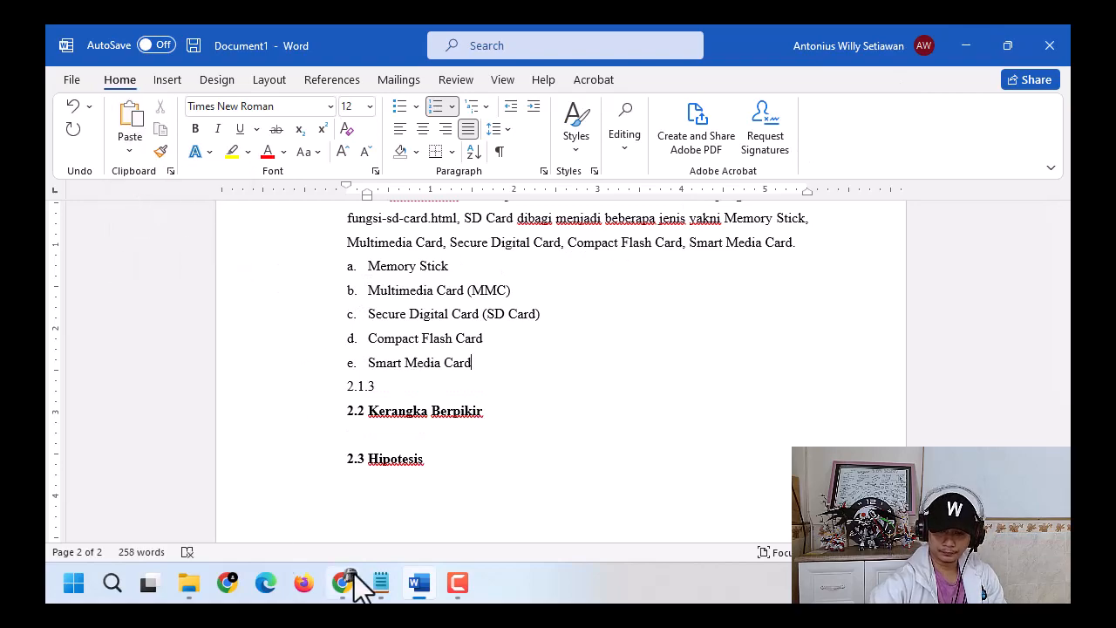
Step: Copy the three description paragraphs under "a. Memory Stick" in Notepad, including the source link, and return to the Word document
mouse_move(374, 583)
click(368, 461)
scroll(371, 449, down, 1)
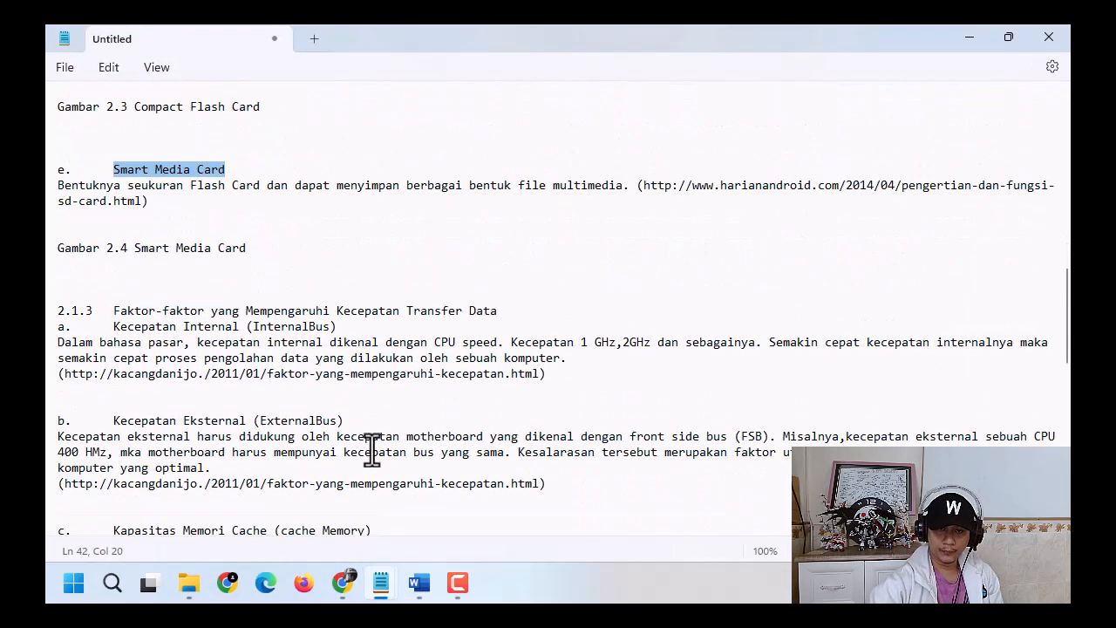
scroll(371, 449, up, 15)
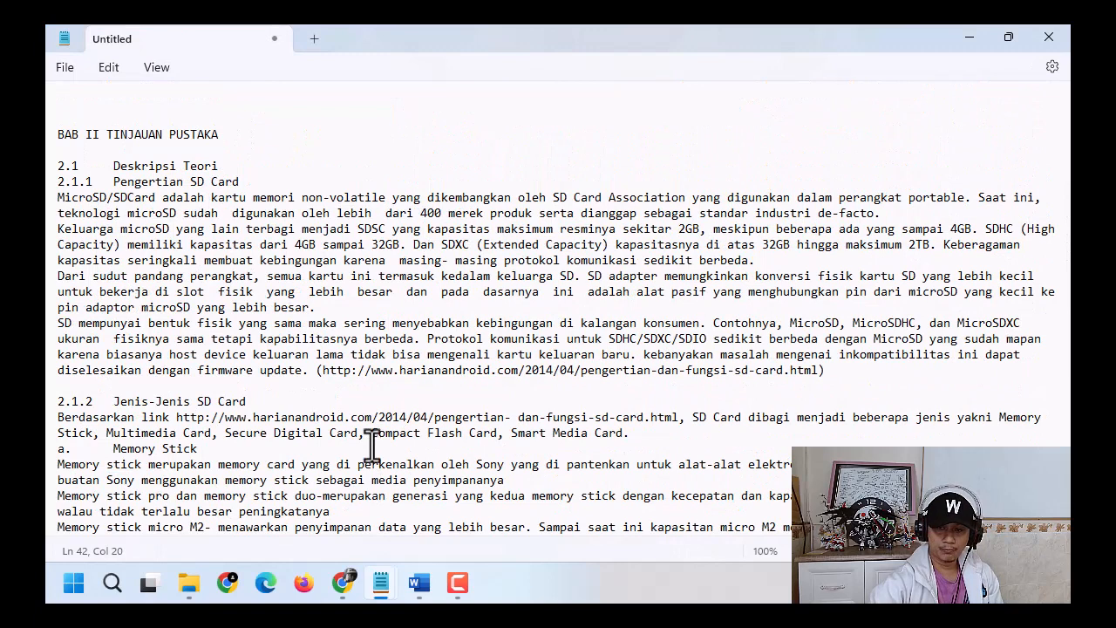
scroll(372, 449, down, 3)
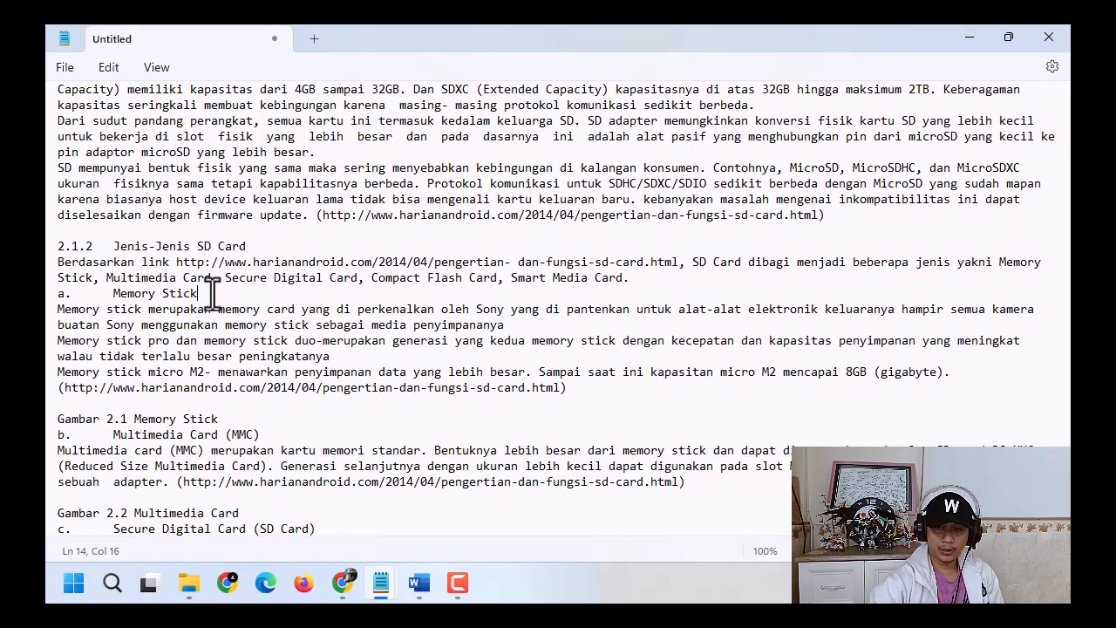
click(200, 294)
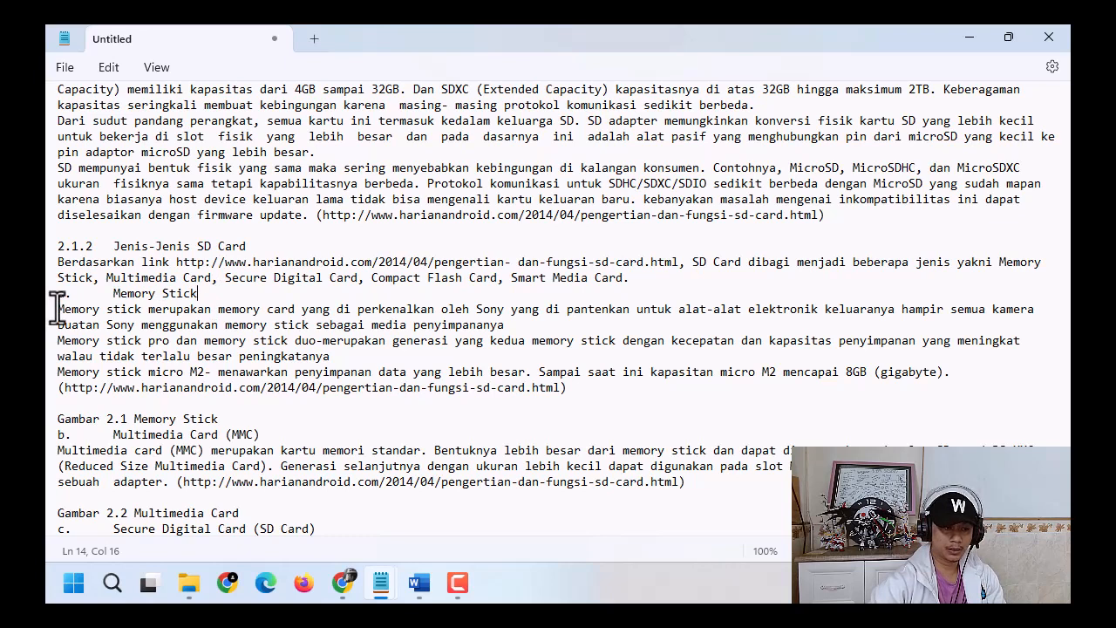
drag(58, 309, 697, 387)
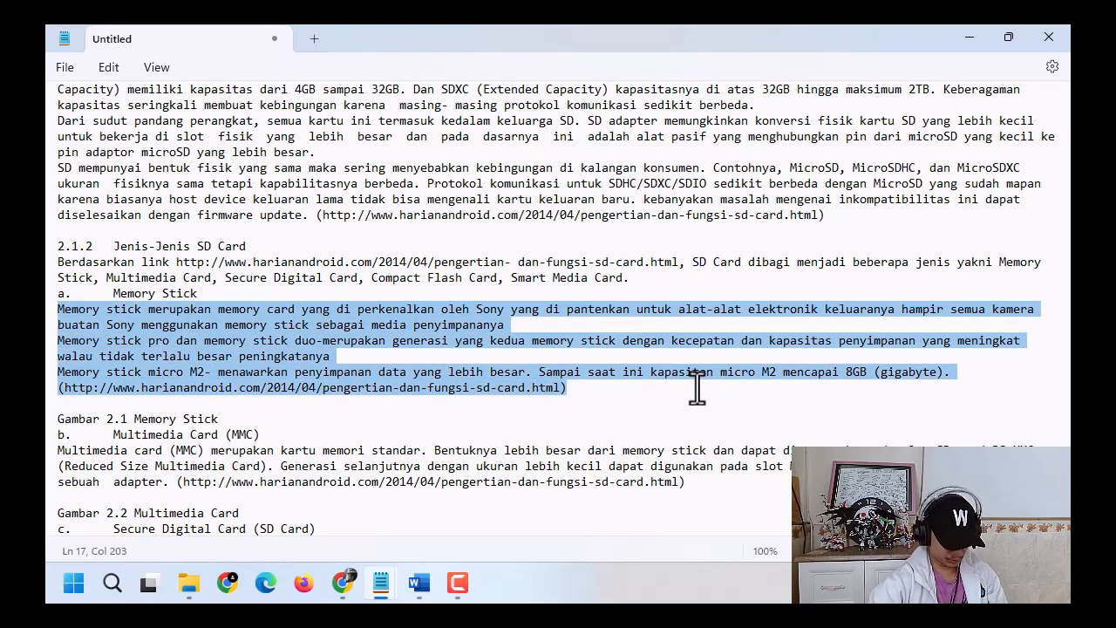
click(966, 38)
Step: Insert an unnumbered paragraph below list item a with a 0.5 inch first-line indent and paste the Memory Stick description as text only
click(489, 262)
key(Return)
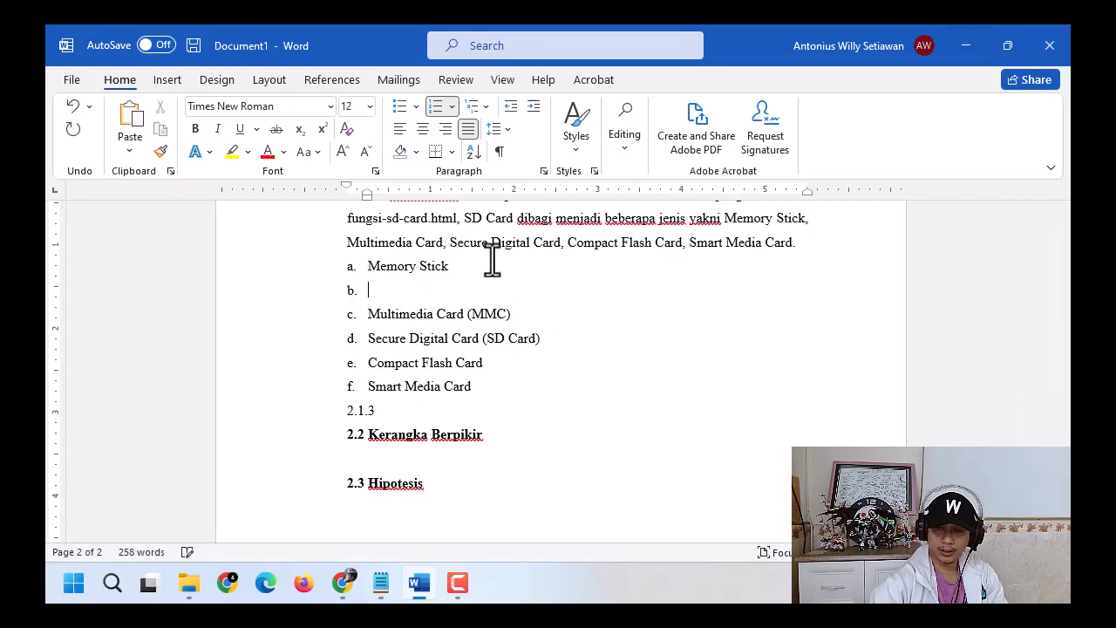
key(Return)
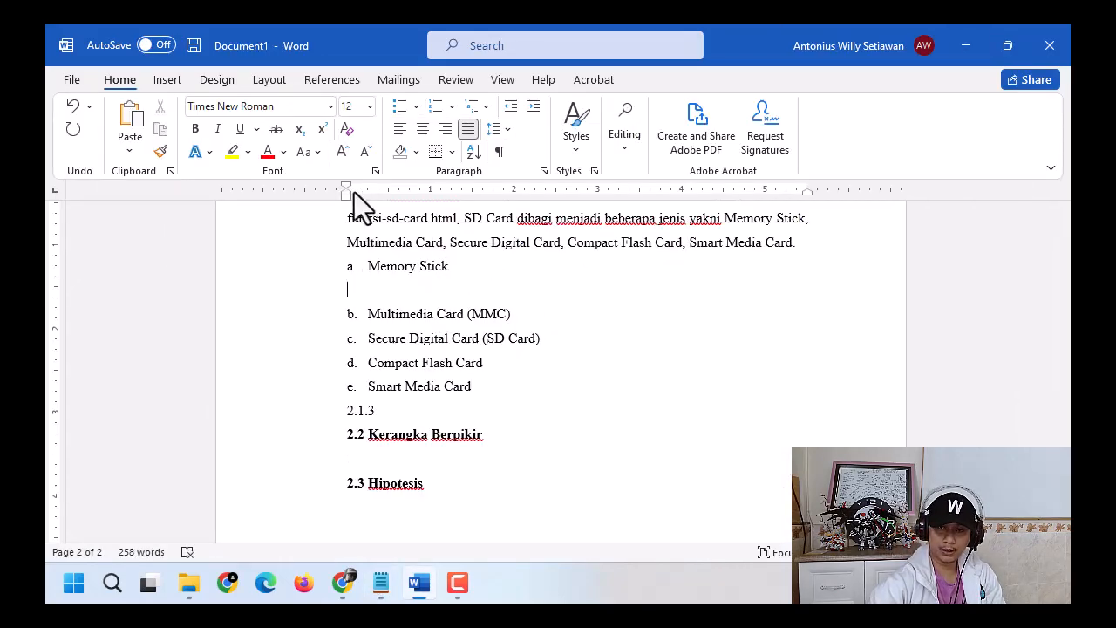
drag(346, 188, 390, 193)
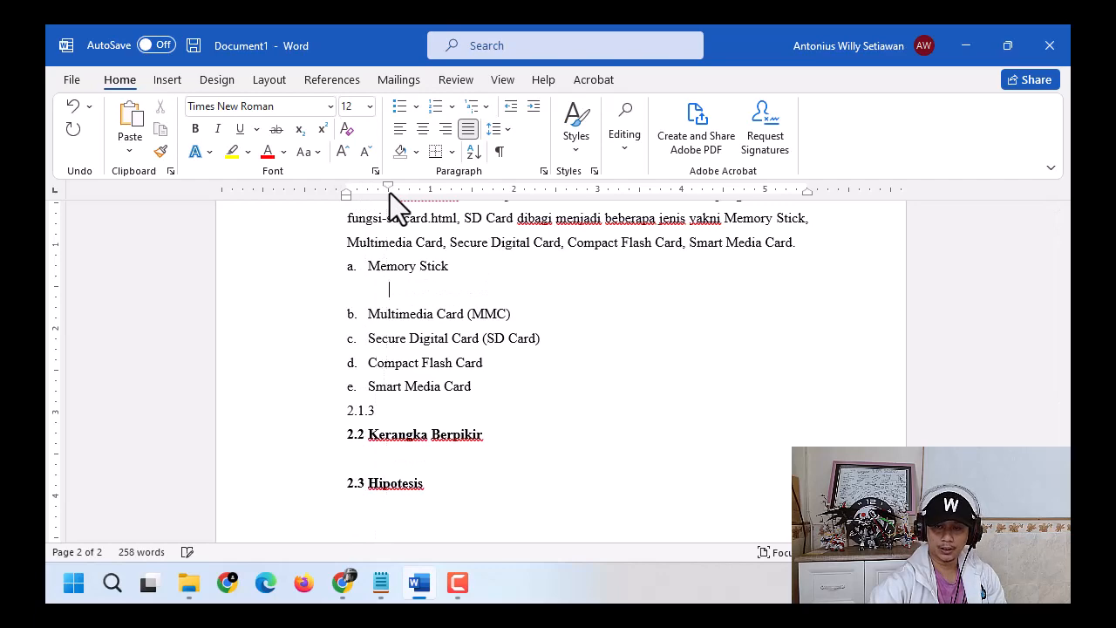
click(130, 148)
click(134, 194)
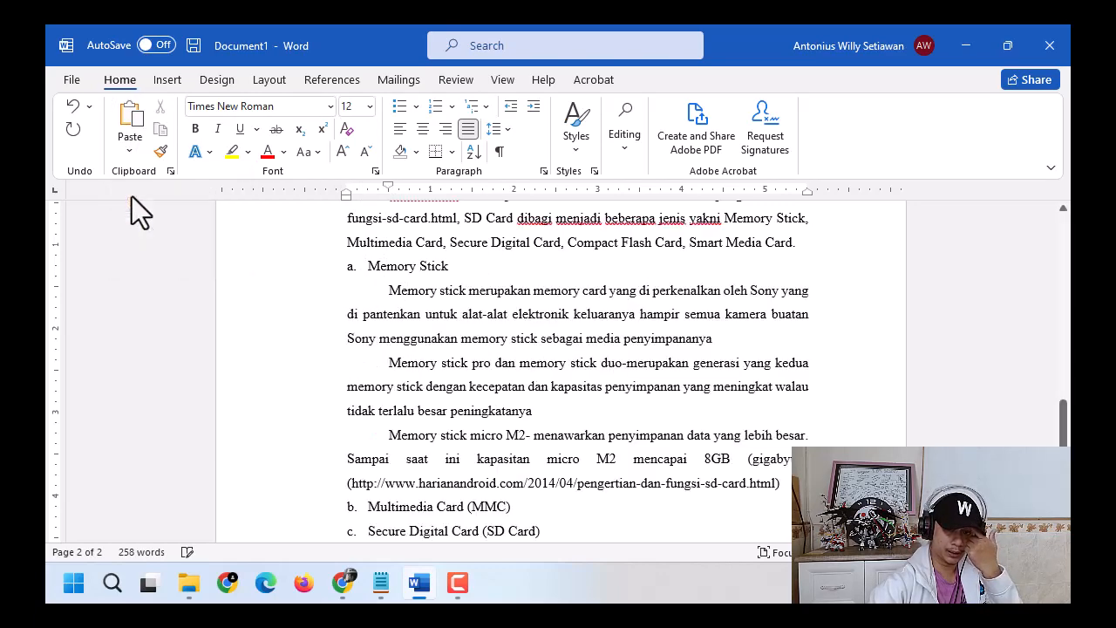
scroll(636, 309, up, 3)
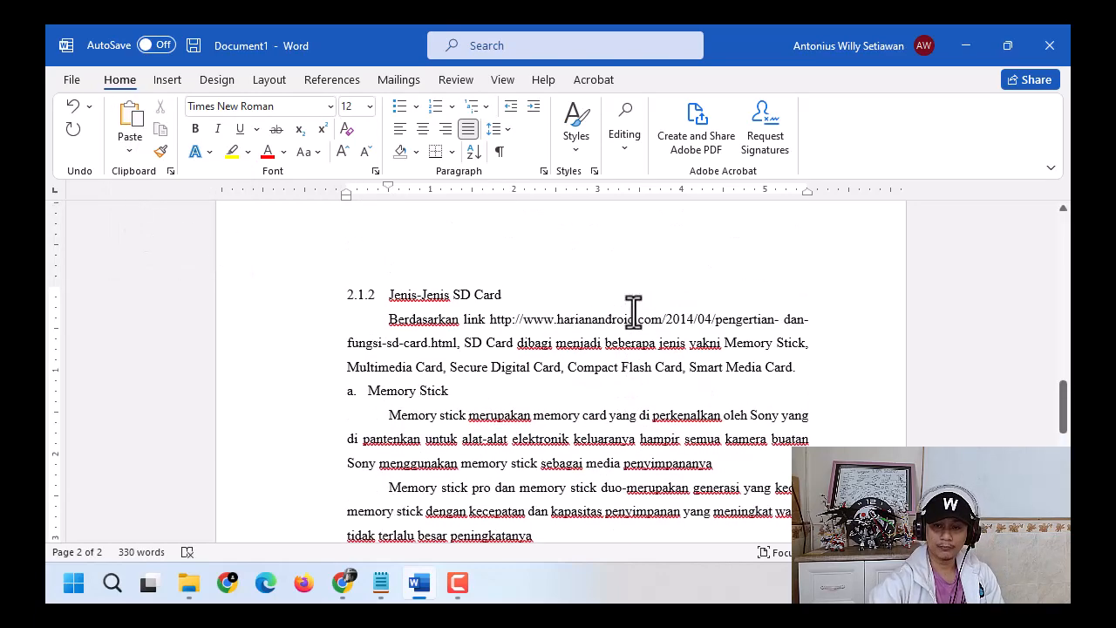
scroll(634, 312, down, 3)
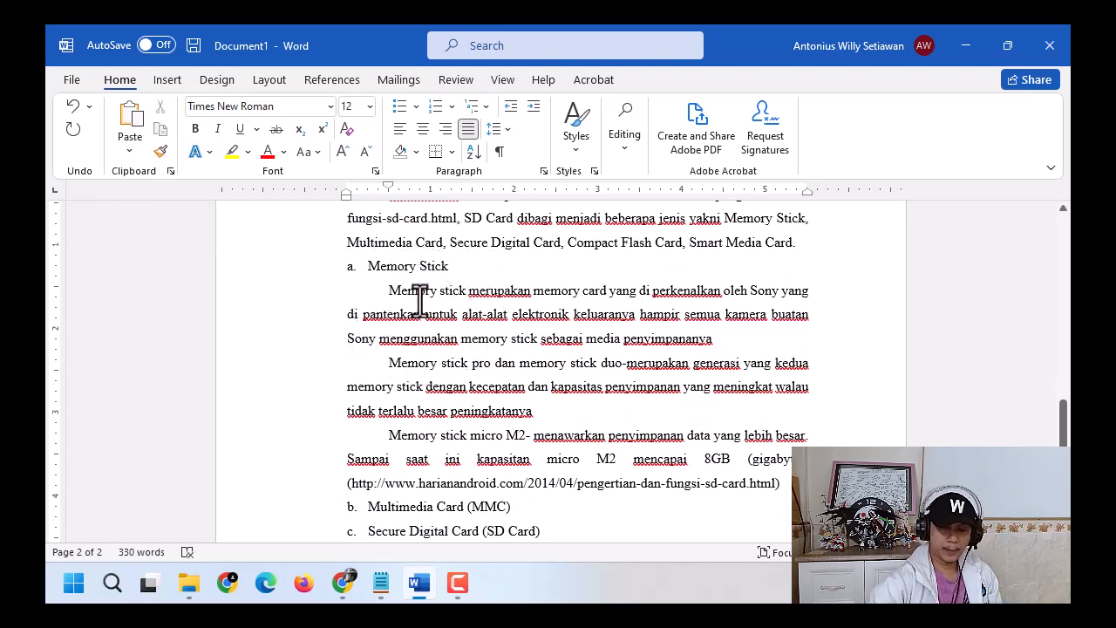
scroll(649, 332, down, 4)
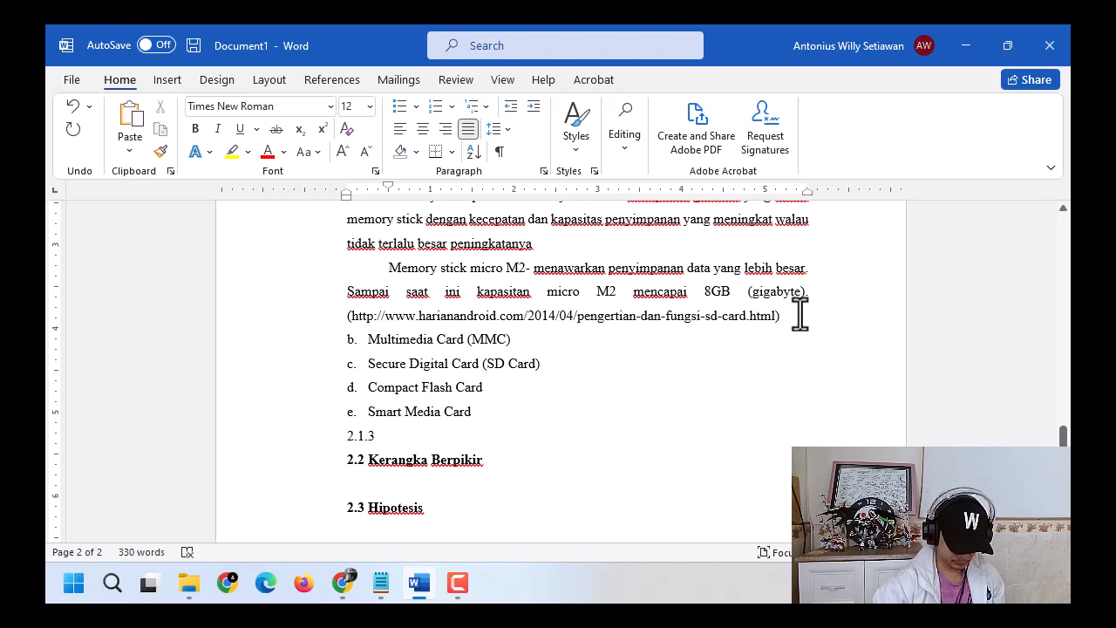
click(800, 316)
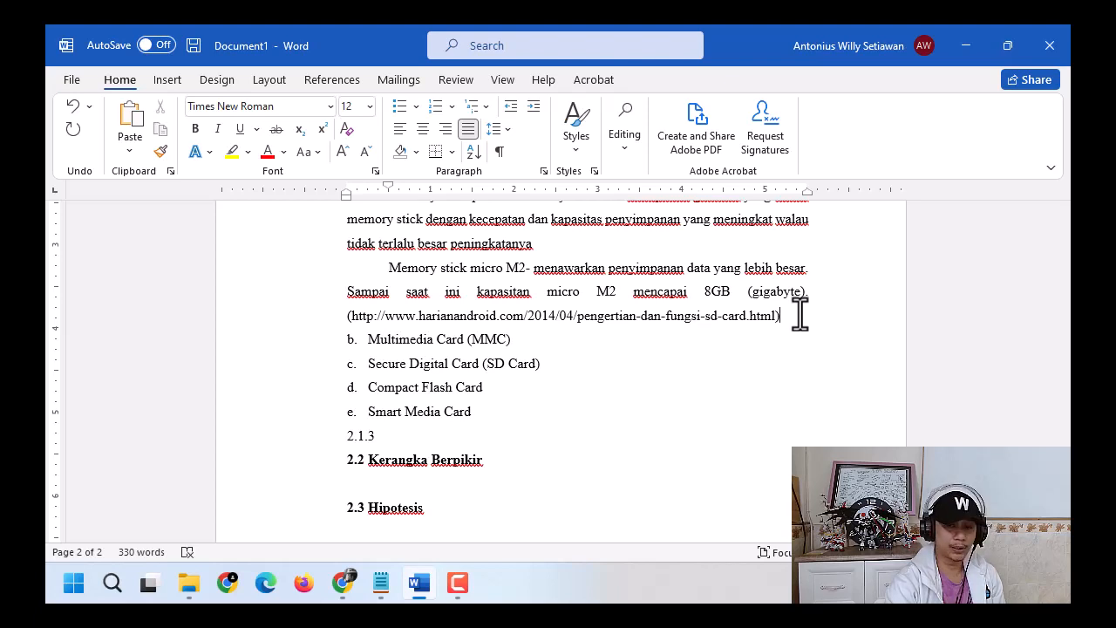
scroll(724, 274, up, 5)
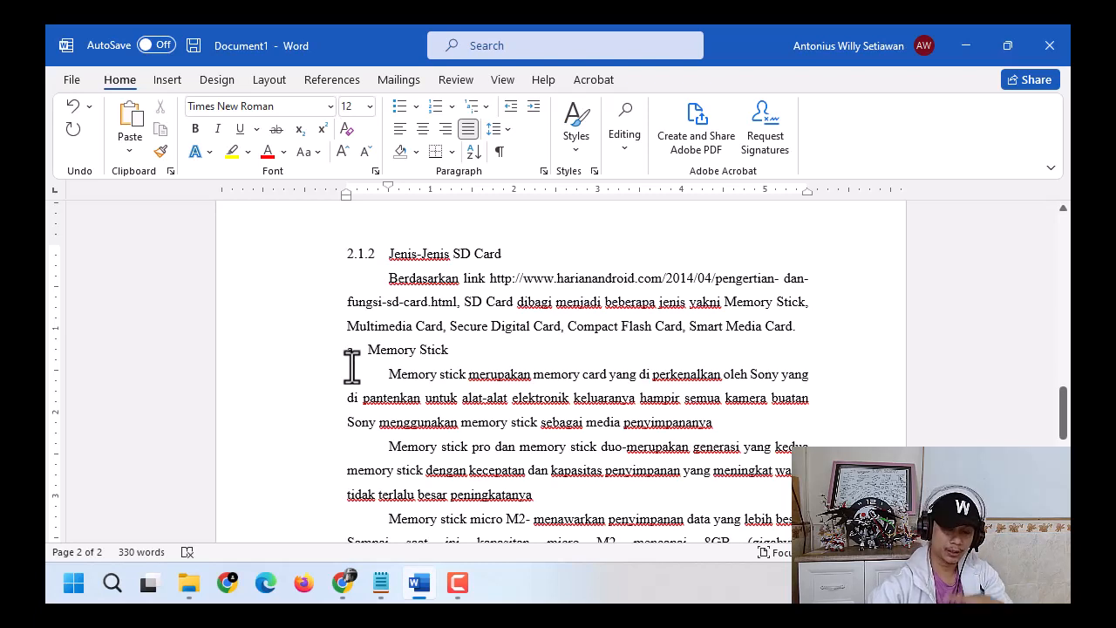
scroll(635, 404, down, 6)
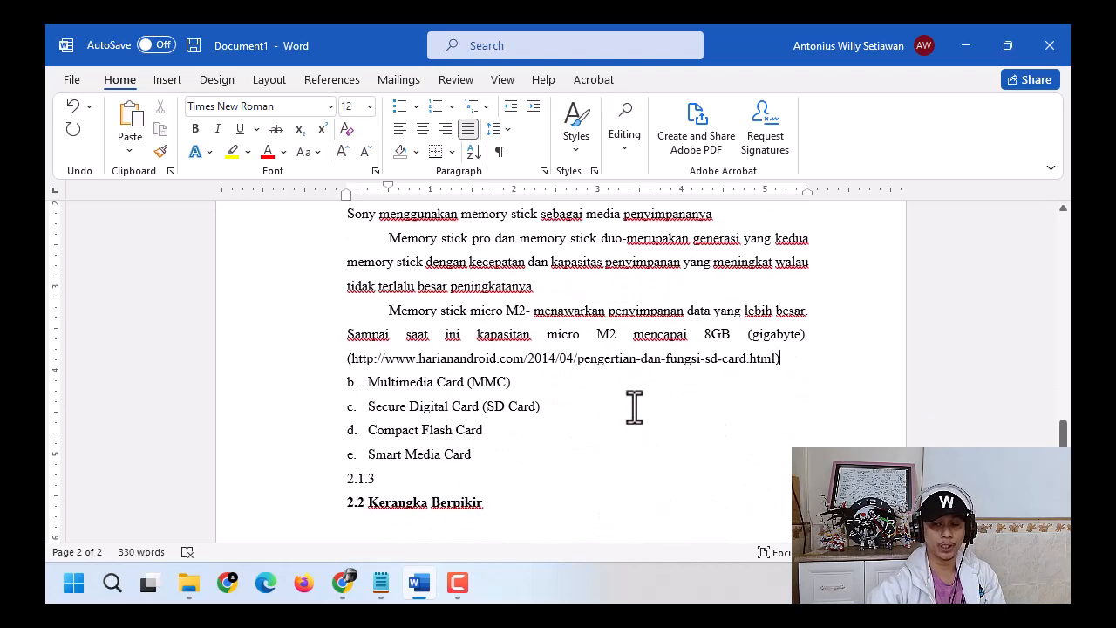
scroll(633, 407, up, 3)
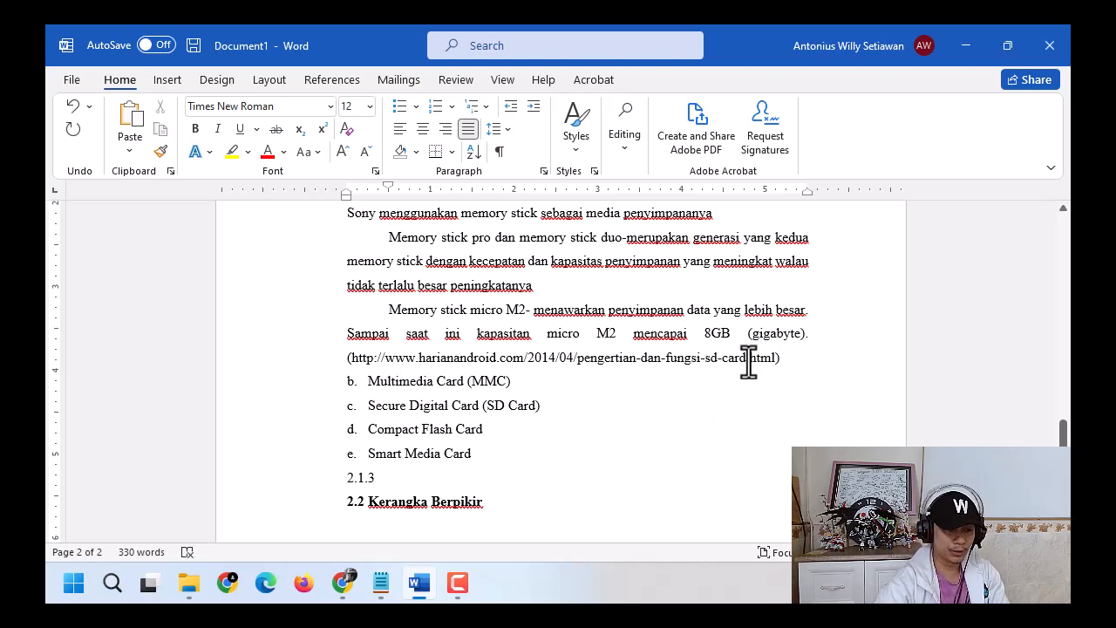
Step: Add a blank line without first-line indent below the Memory Stick source link, undoing the link's automatic hyperlink formatting
click(794, 359)
key(Return)
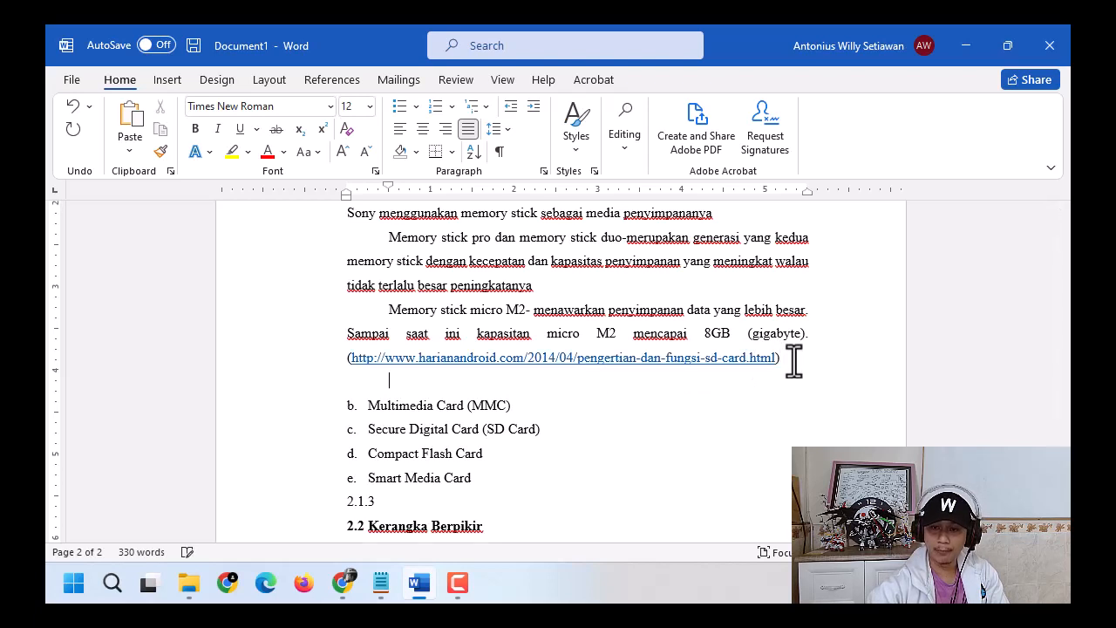
key(ctrl+z)
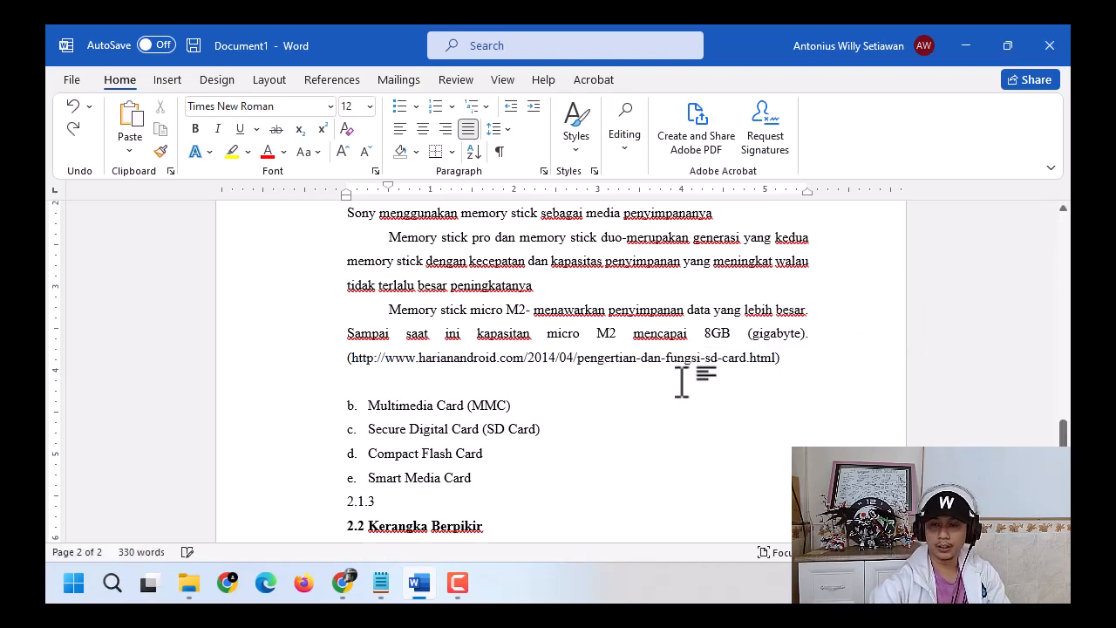
scroll(655, 361, up, 3)
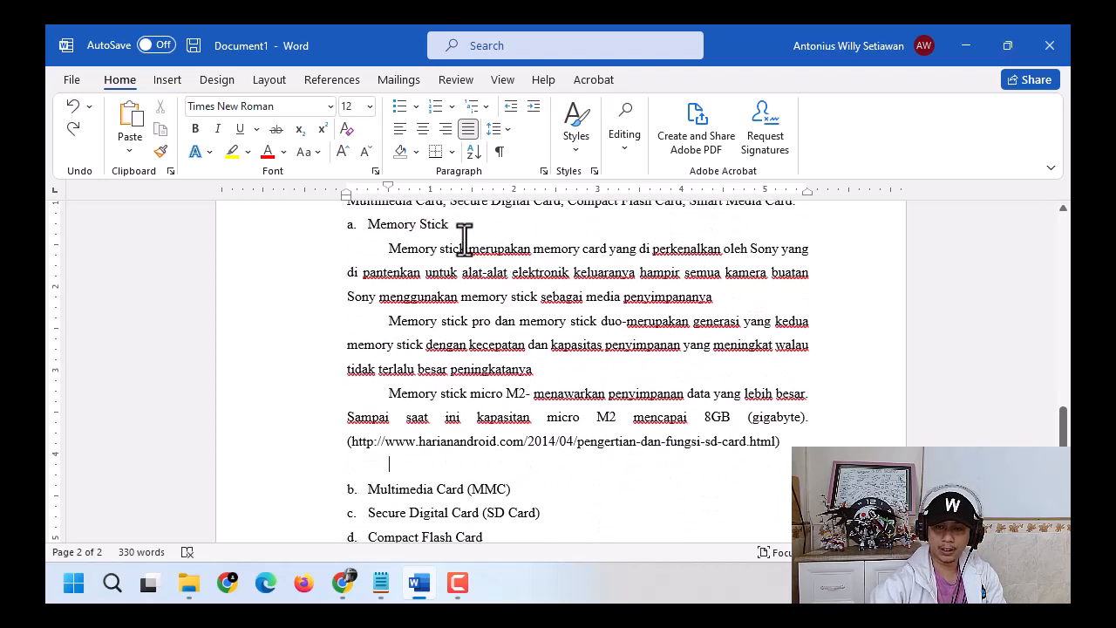
drag(389, 187, 347, 183)
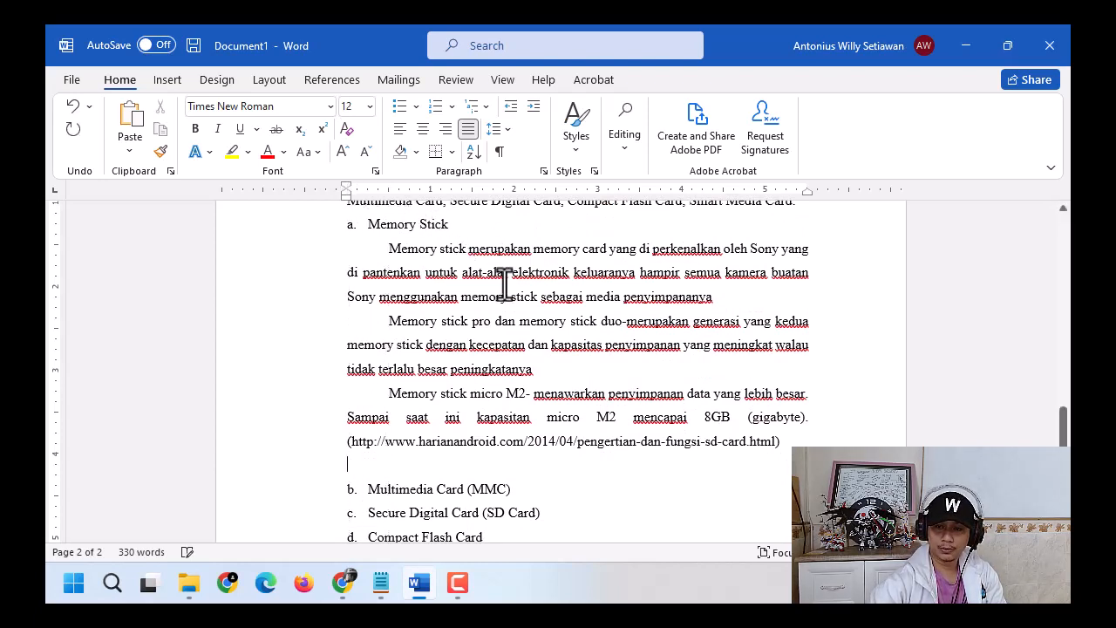
click(422, 129)
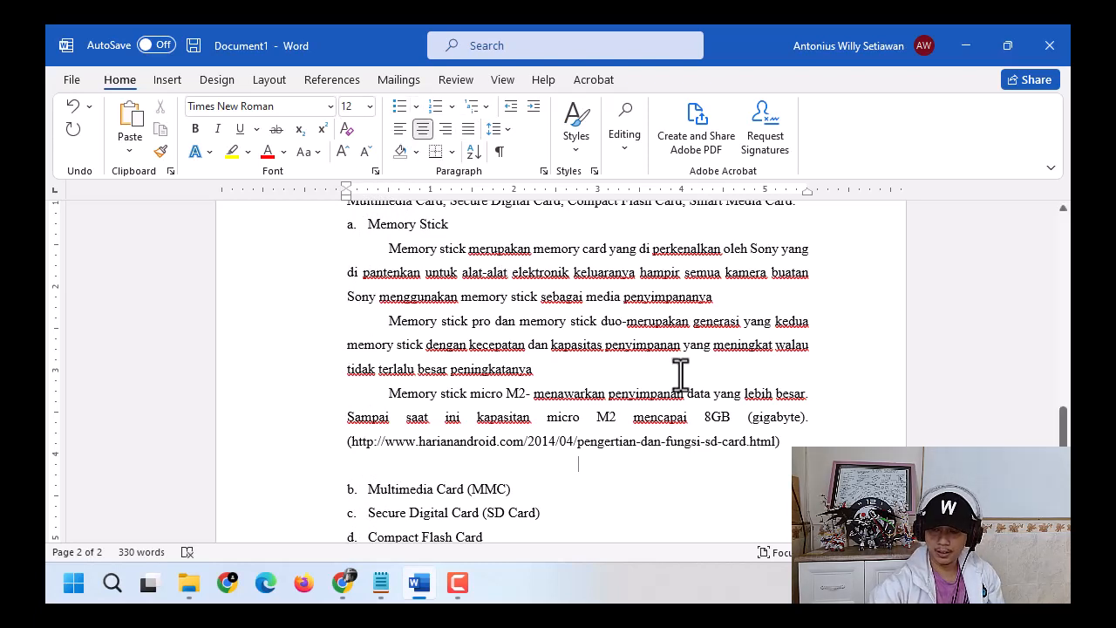
scroll(676, 362, down, 2)
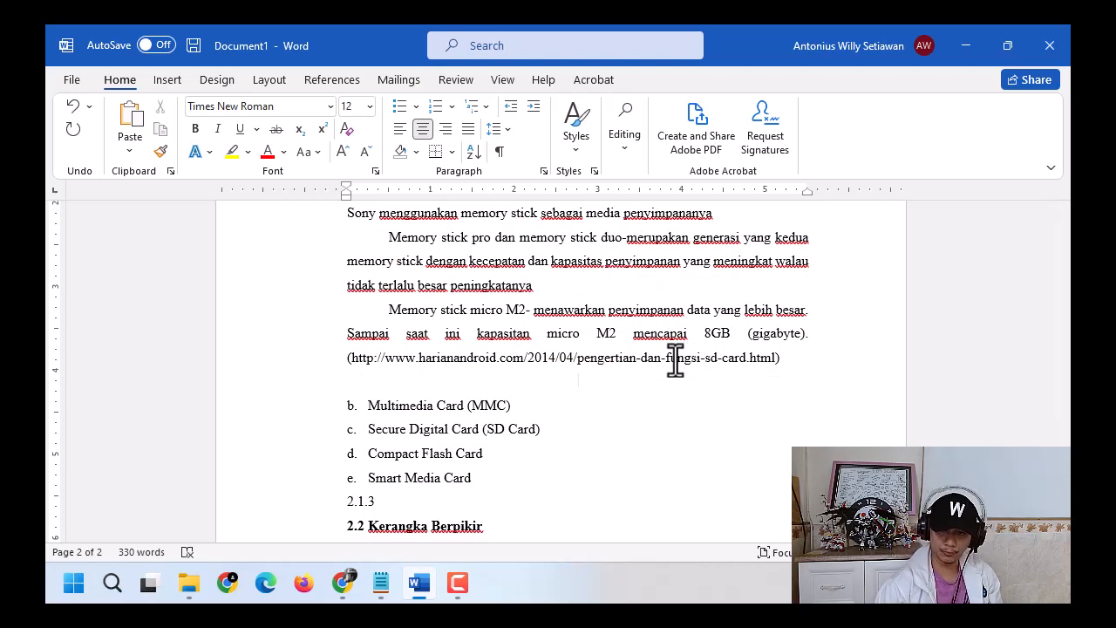
key(ctrl+j)
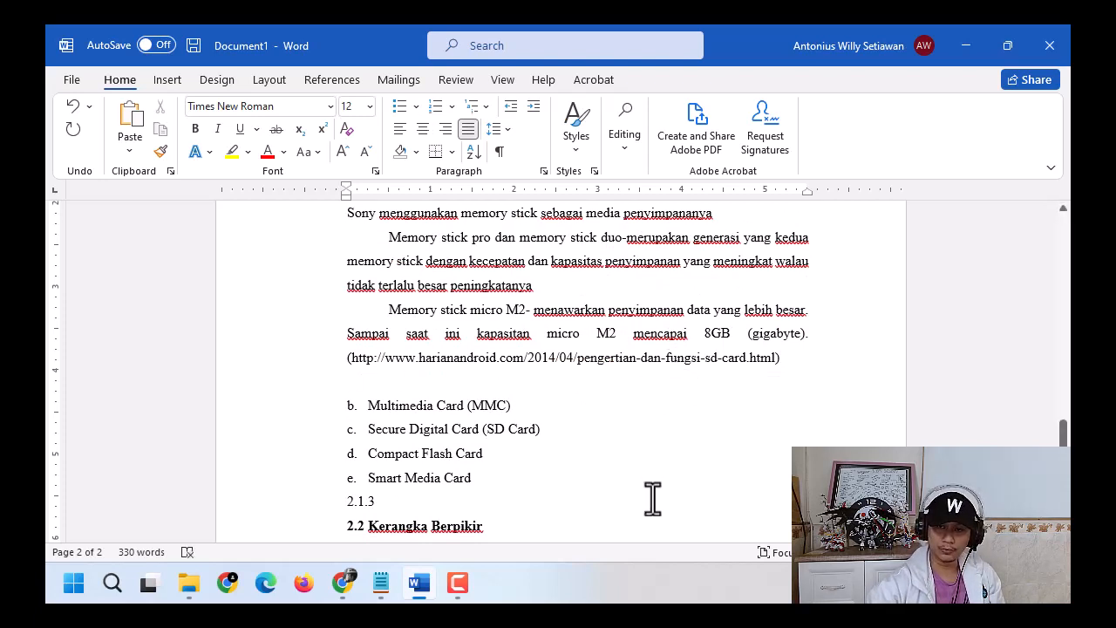
Step: Add the caption line "Gambar 1" below the Memory Stick source link, leaving one blank line between them
scroll(605, 429, up, 4)
scroll(605, 439, down, 3)
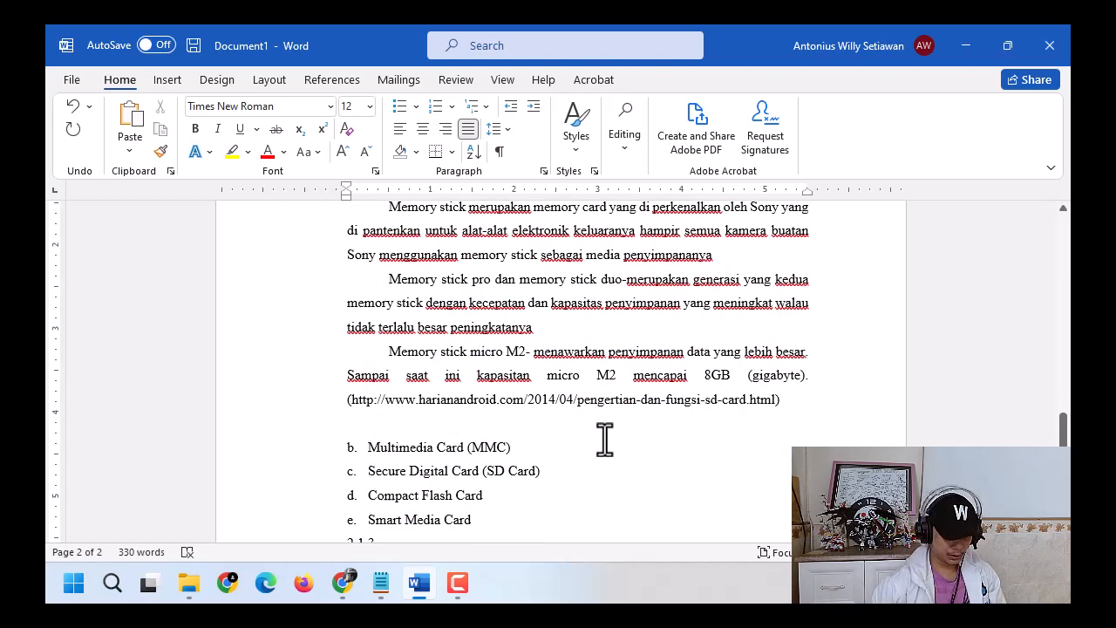
key(Return)
text(Ga)
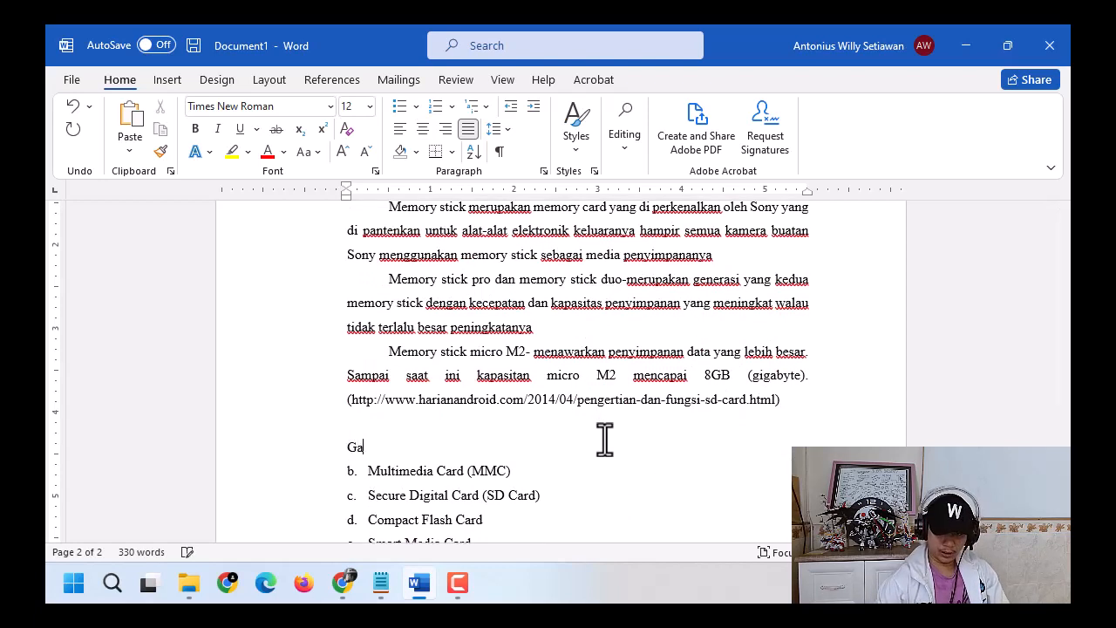
text(mbar 1)
key(Return)
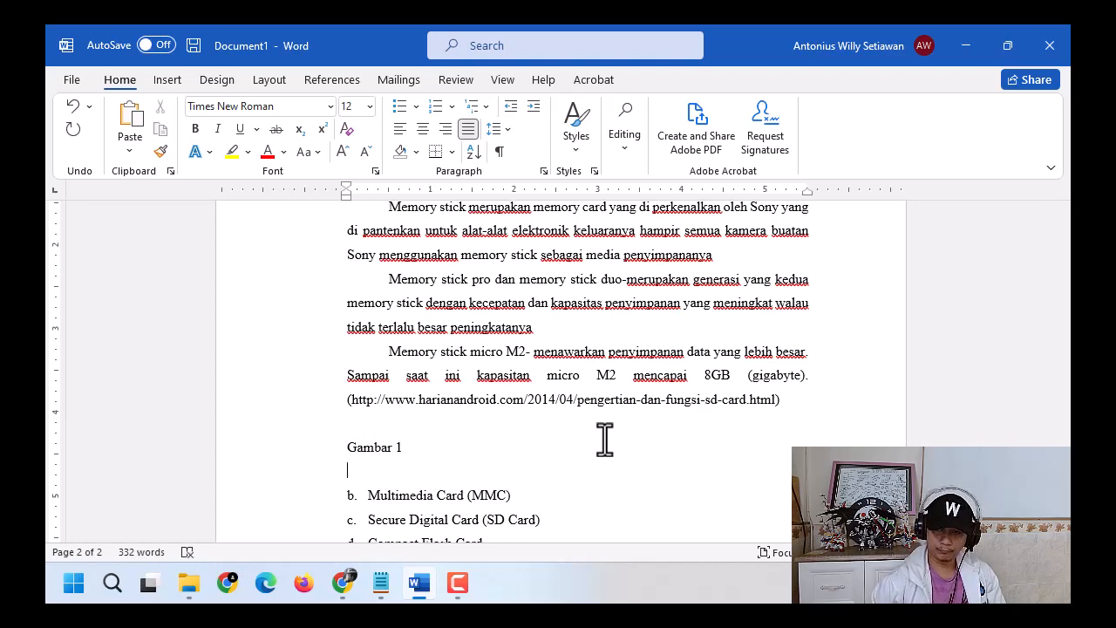
Step: Enter the picture title "Memory Stick" on the line below "Gambar 1" and add an empty line under it
scroll(600, 431, up, 2)
scroll(606, 428, down, 3)
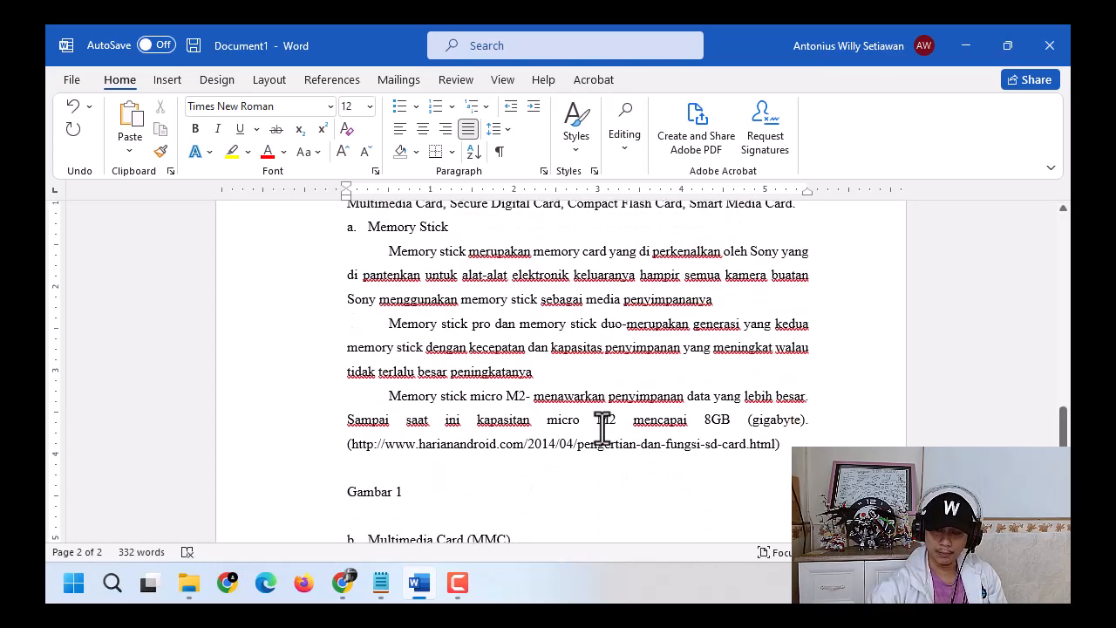
scroll(637, 423, down, 1)
text(M)
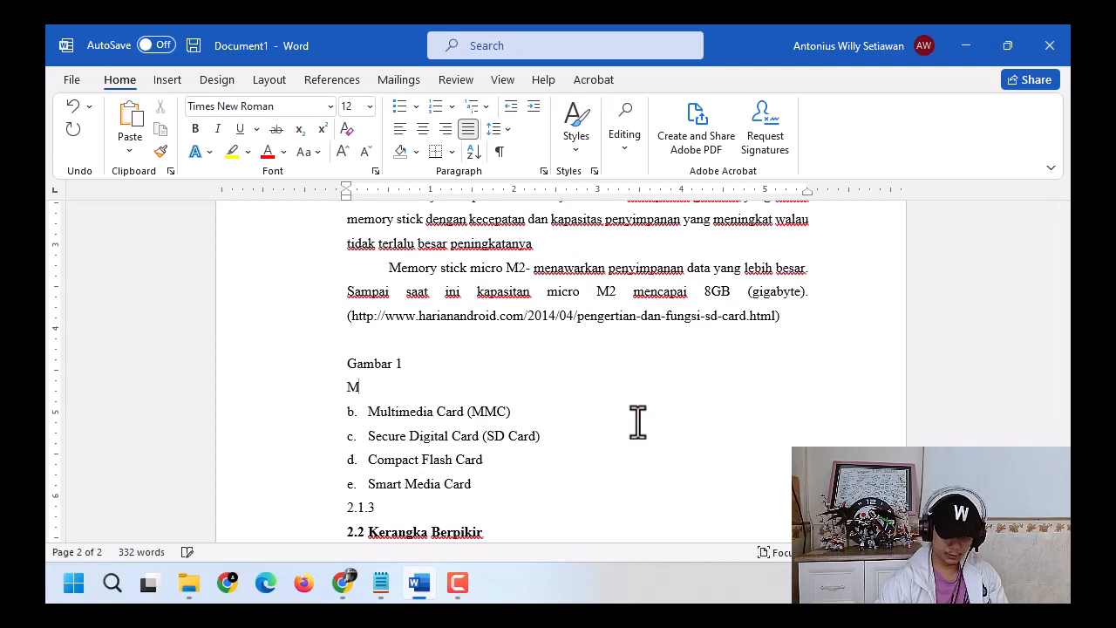
text(emory St)
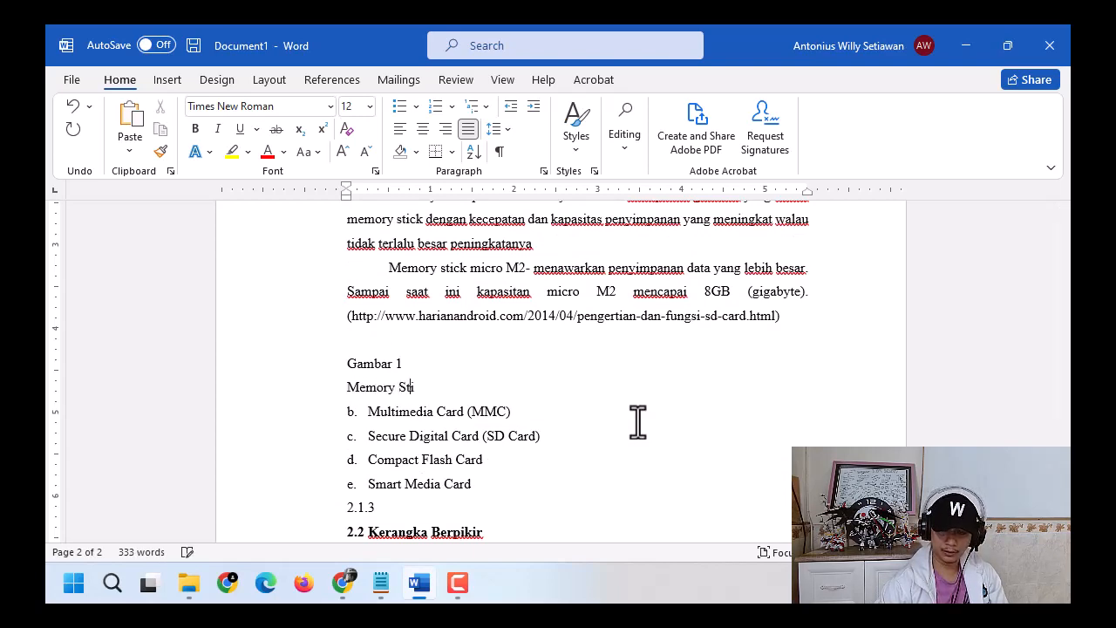
text(ick)
scroll(723, 423, up, 4)
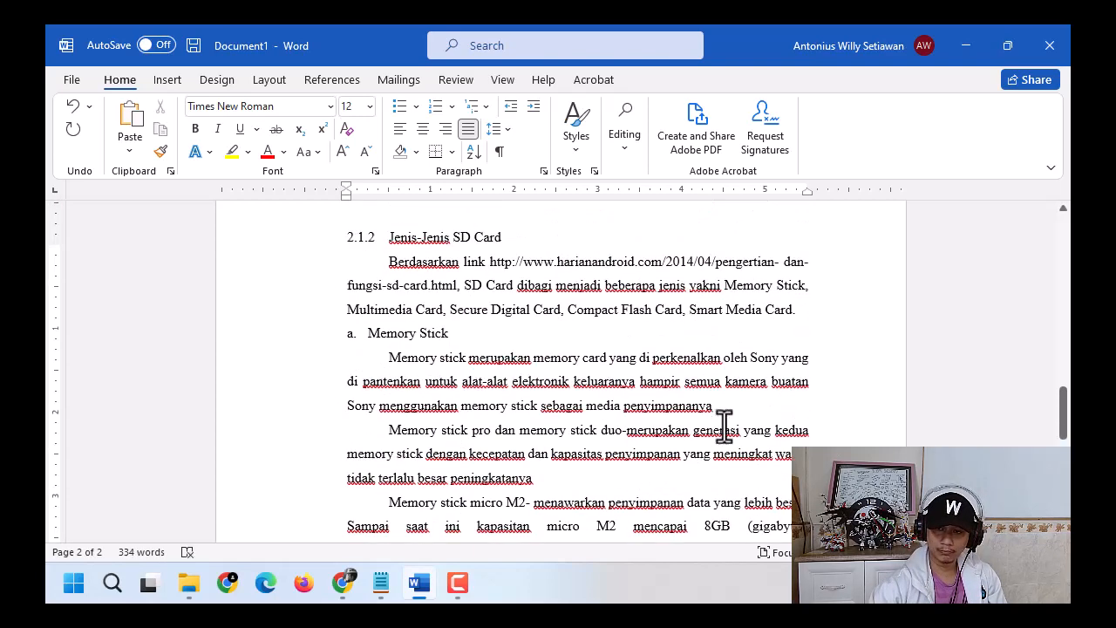
scroll(718, 426, down, 3)
key(Return)
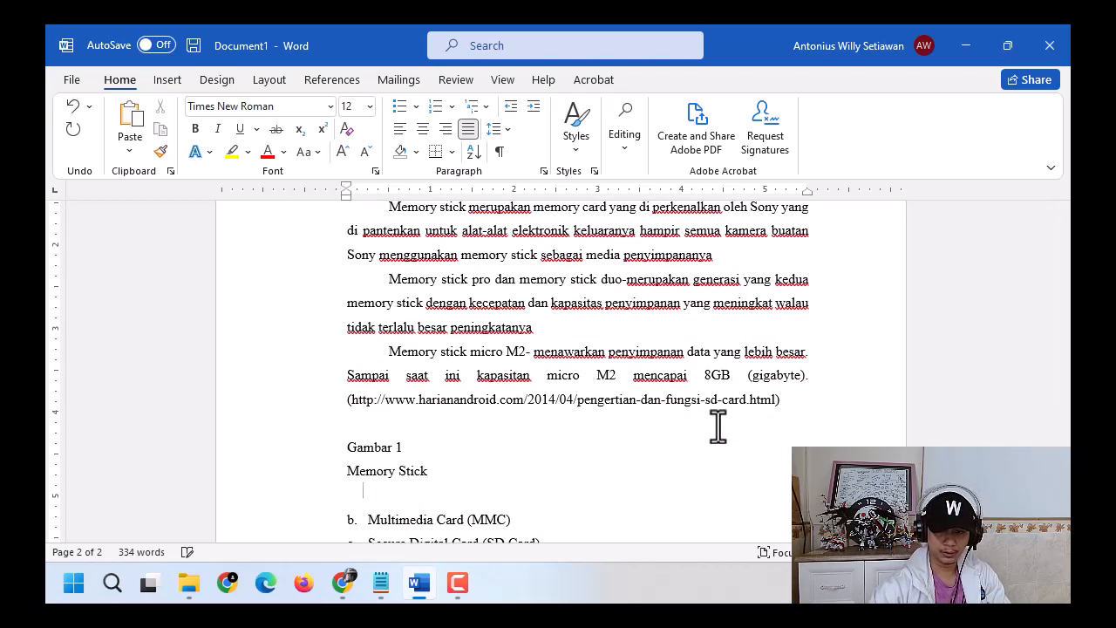
Step: Make "Gambar 1" bold and the title "Memory Stick" italic, and center the empty line below them
click(293, 454)
key(ctrl+b)
click(321, 471)
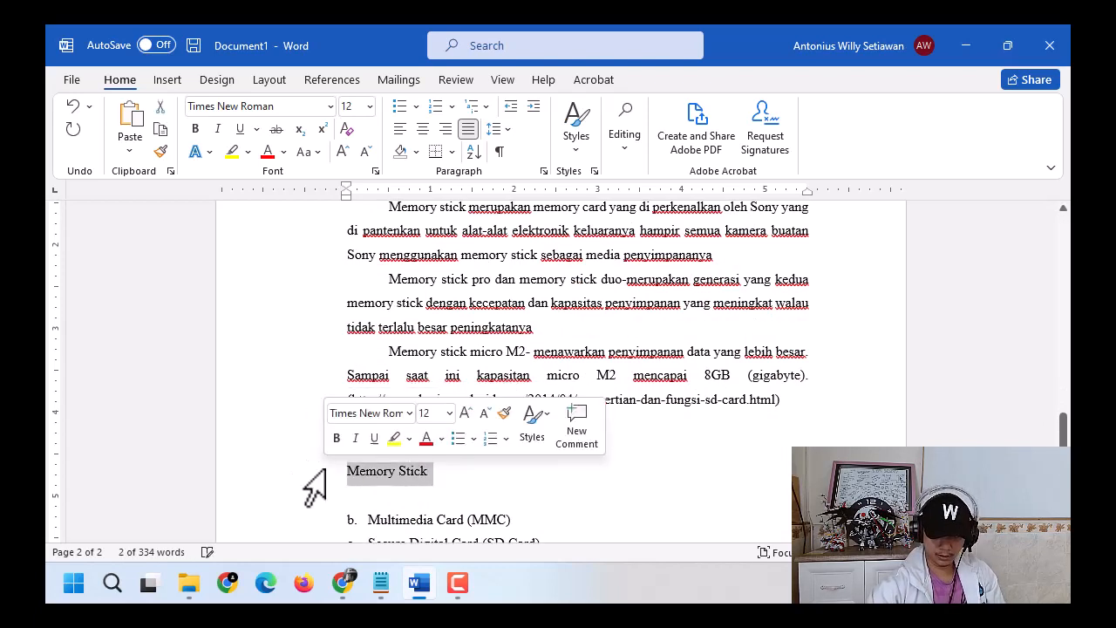
key(ctrl+i)
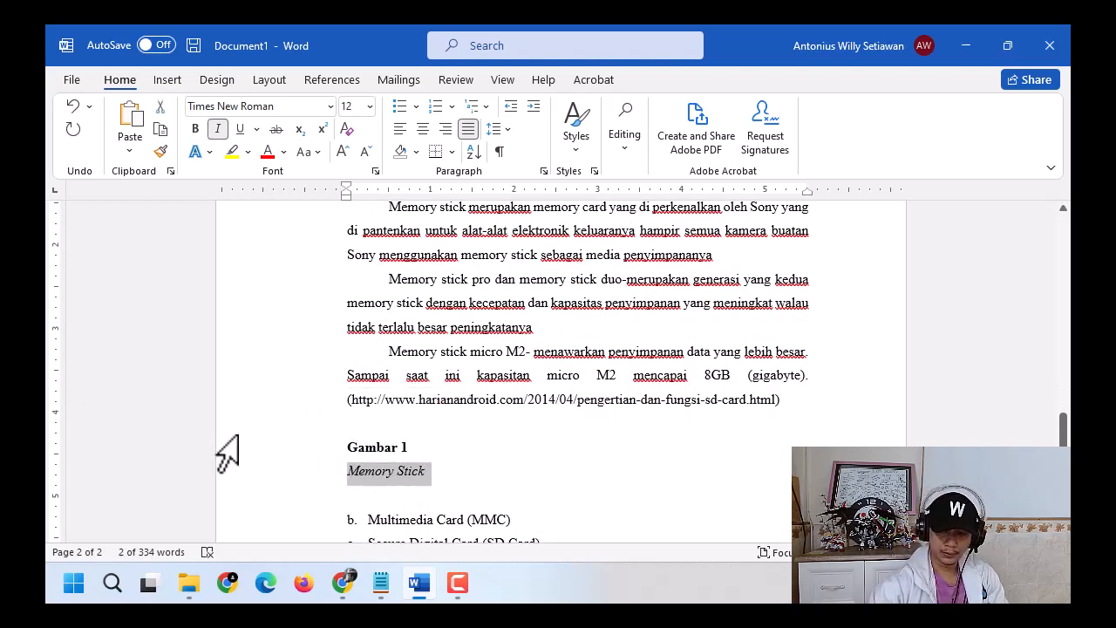
click(388, 499)
key(ctrl+e)
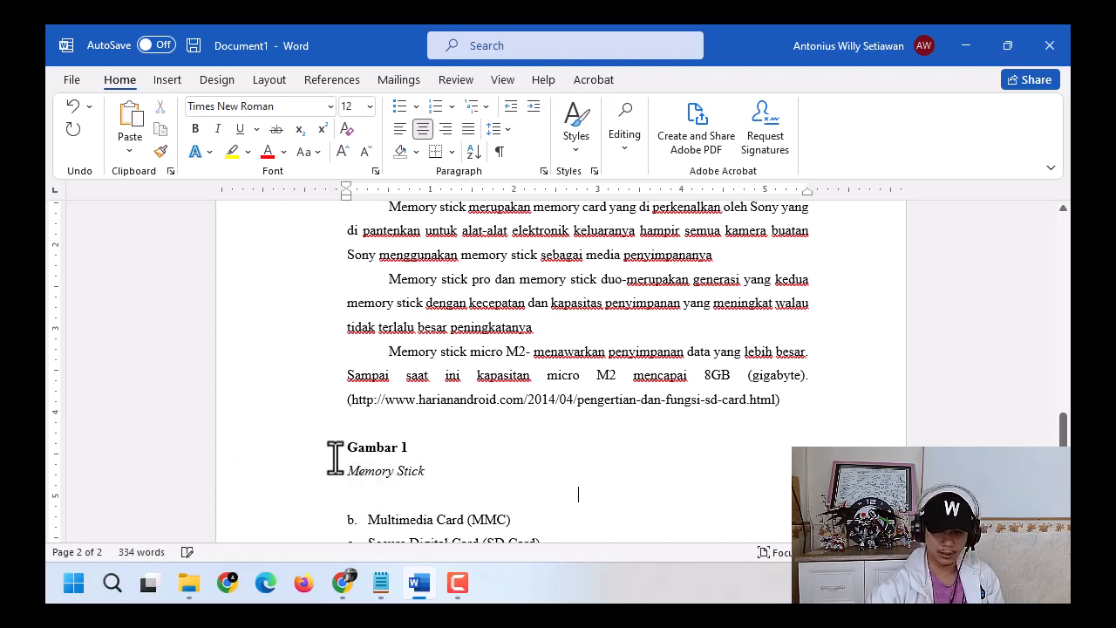
Step: Switch to File Explorer, open the Downloads folder inside LAB-KOMP and select 1.png
click(191, 582)
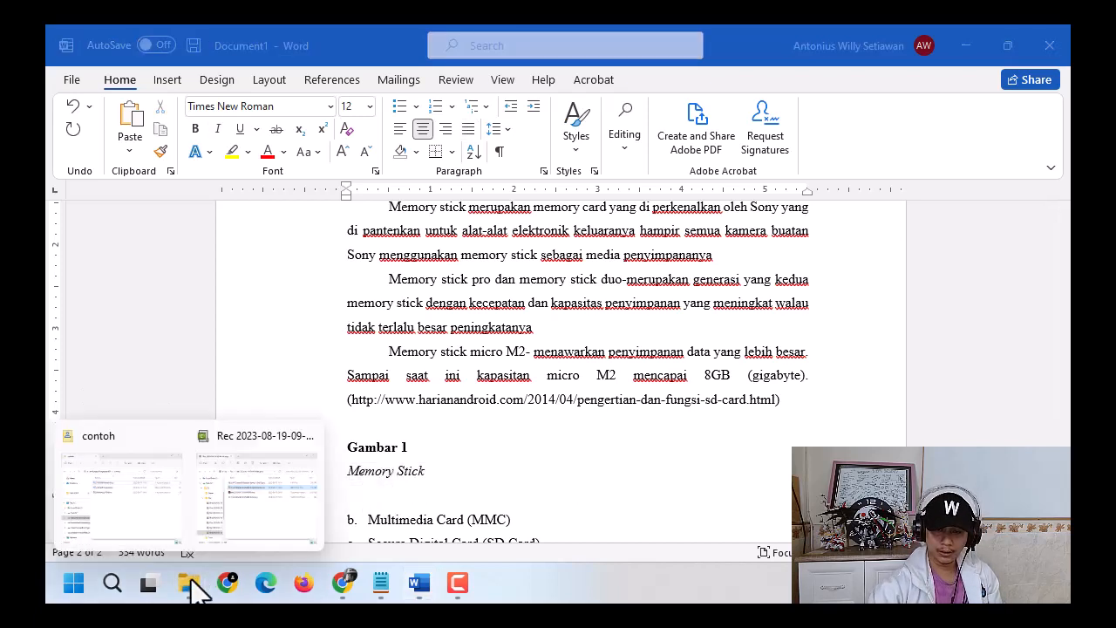
click(168, 526)
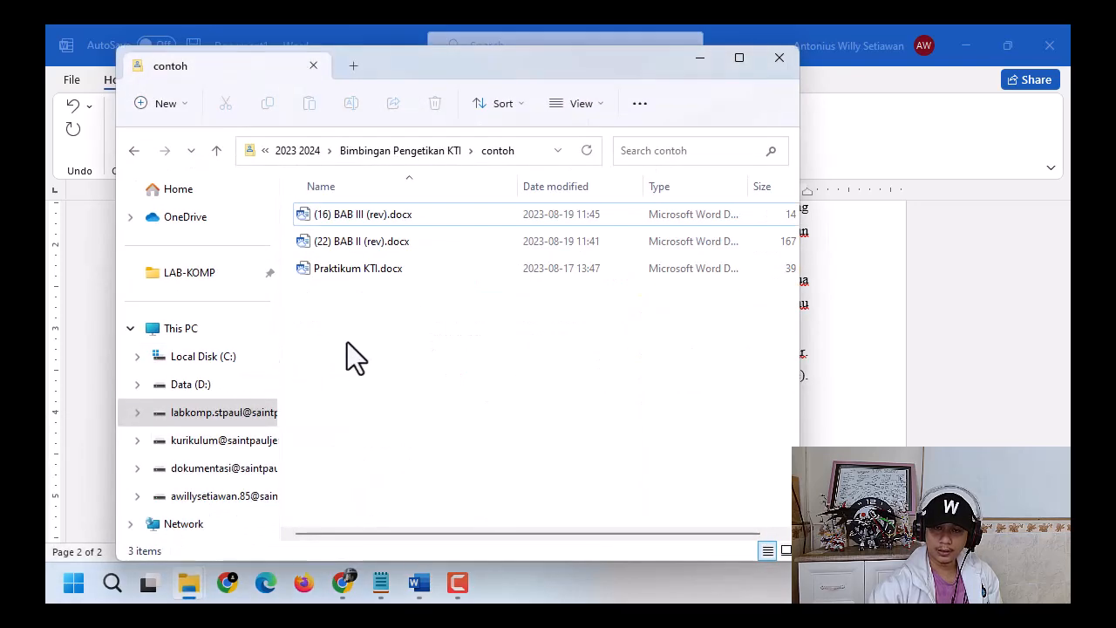
click(200, 278)
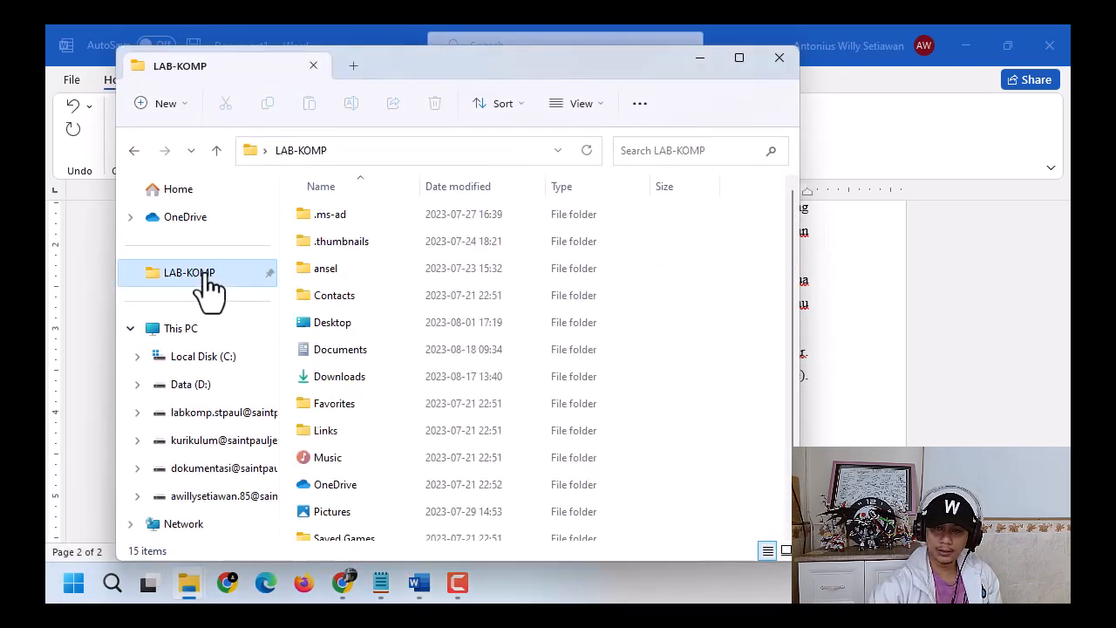
double_click(341, 376)
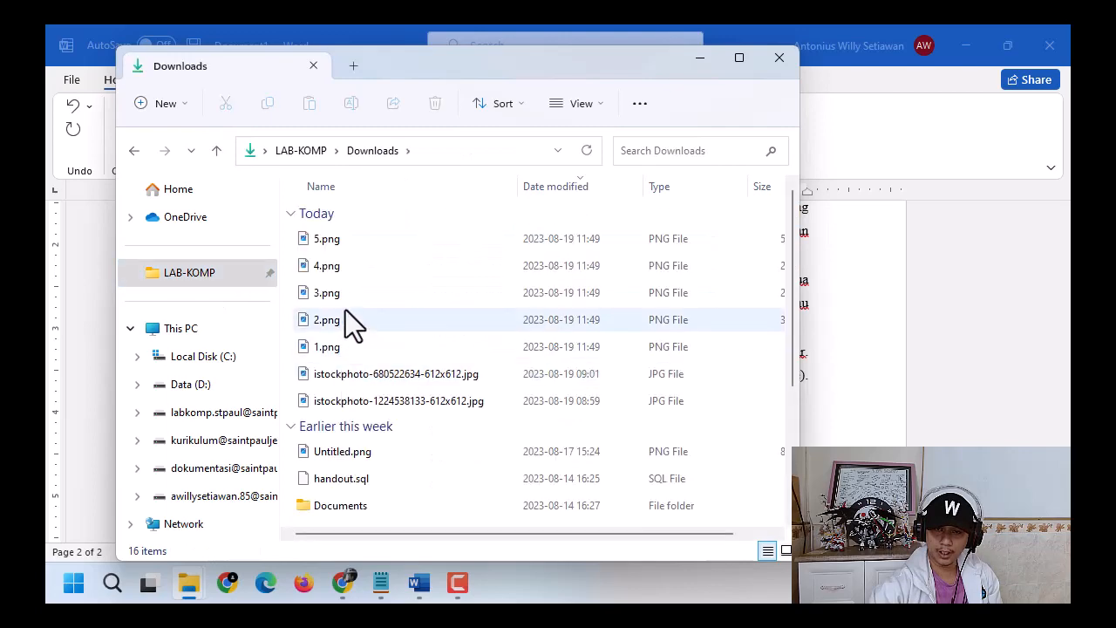
click(329, 347)
Step: Insert 1.png into the centered line below the "Memory Stick" caption and shrink it proportionally to about 1.75 inches wide
drag(425, 68, 997, 69)
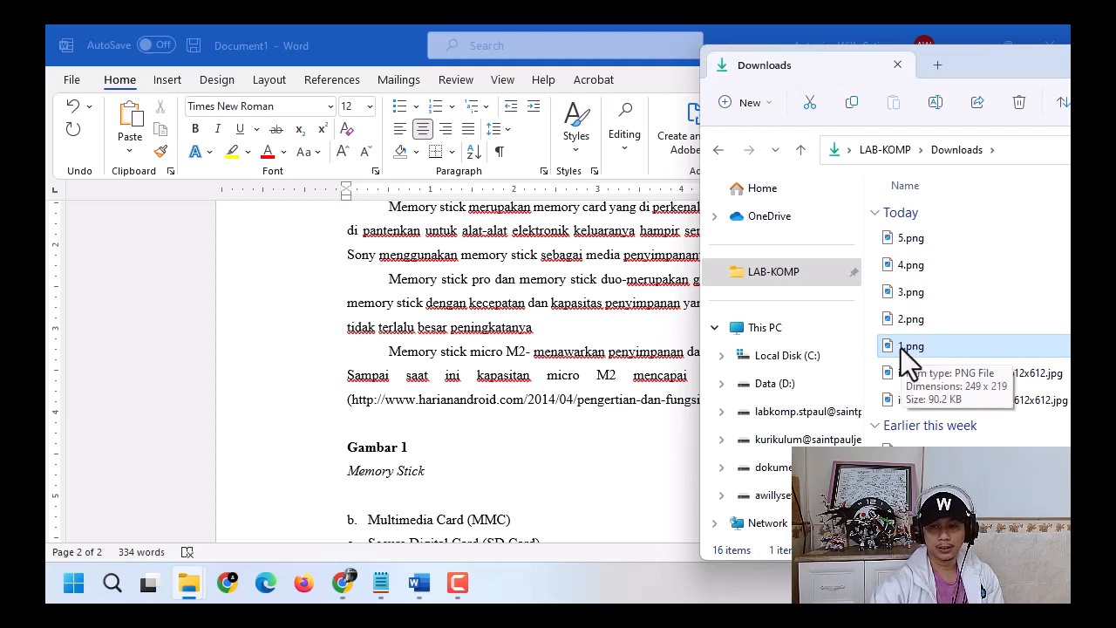
scroll(589, 356, down, 2)
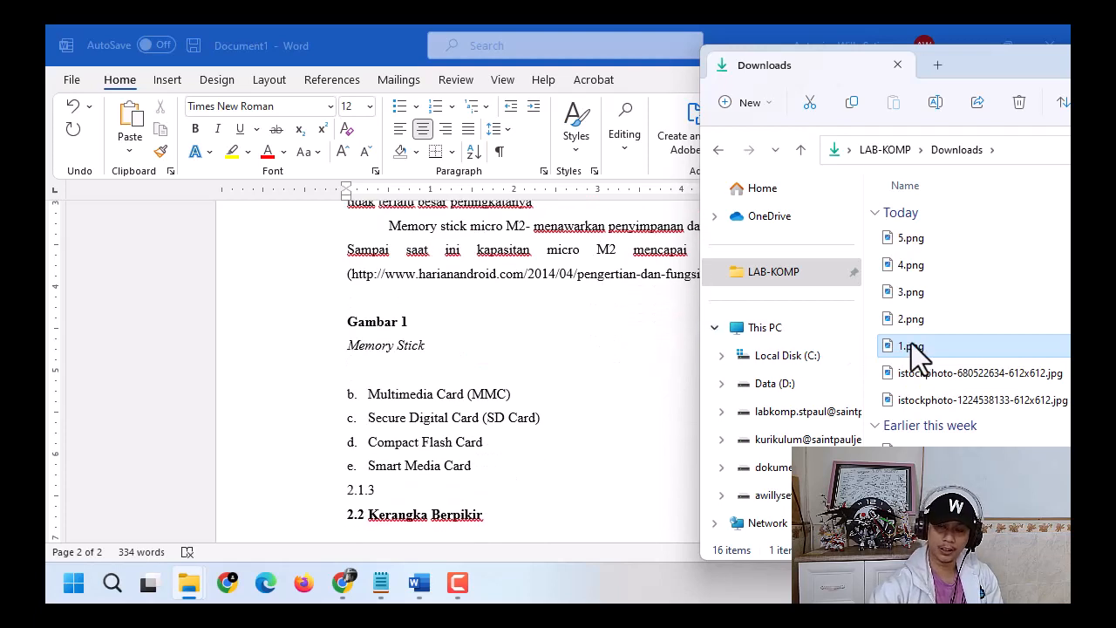
drag(911, 343, 536, 369)
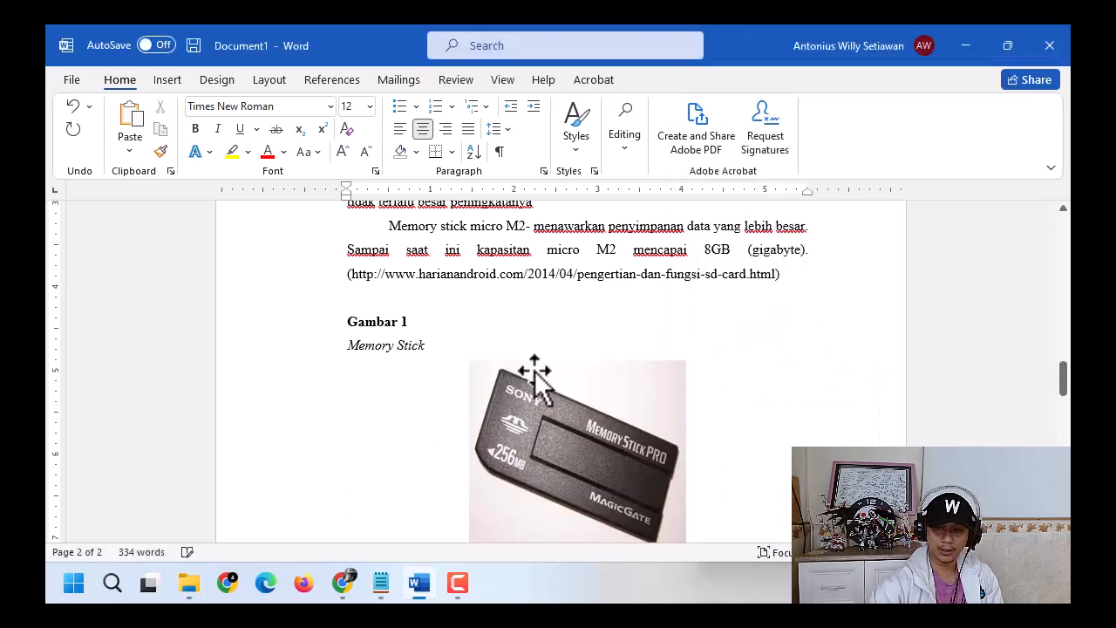
scroll(789, 388, down, 1)
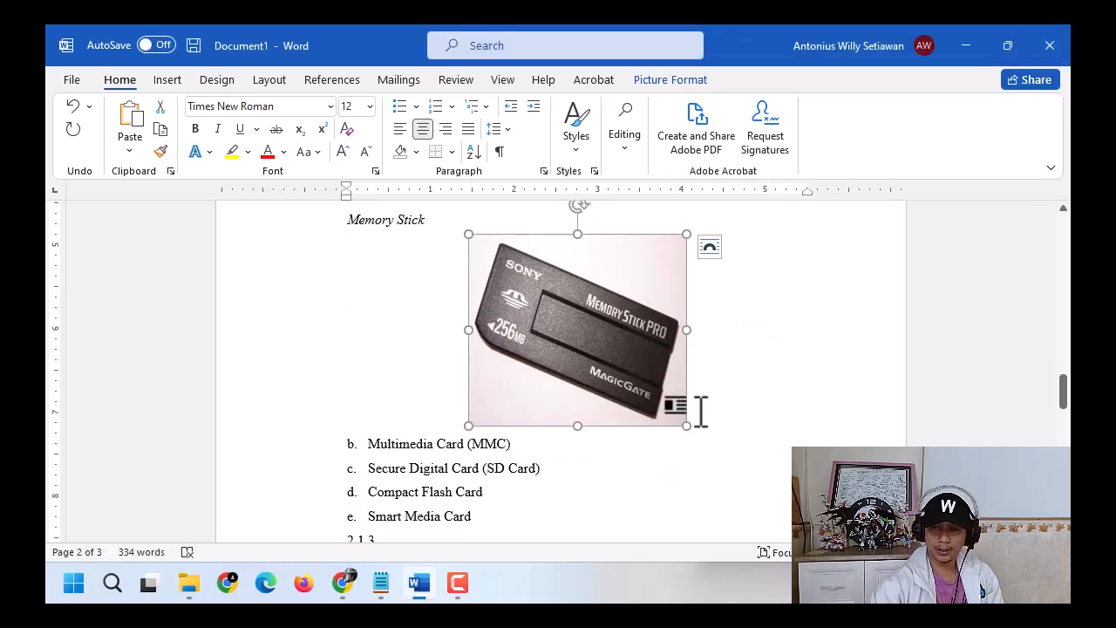
drag(685, 427, 616, 326)
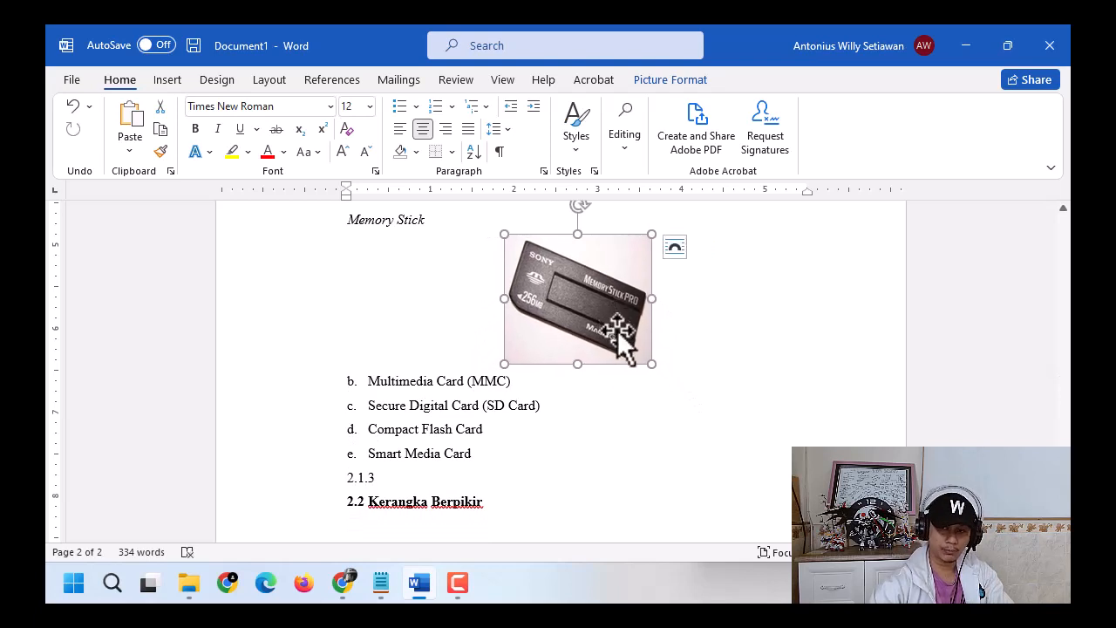
Step: Add a blank justified line between the memory stick picture and list item b
click(688, 353)
scroll(707, 343, up, 3)
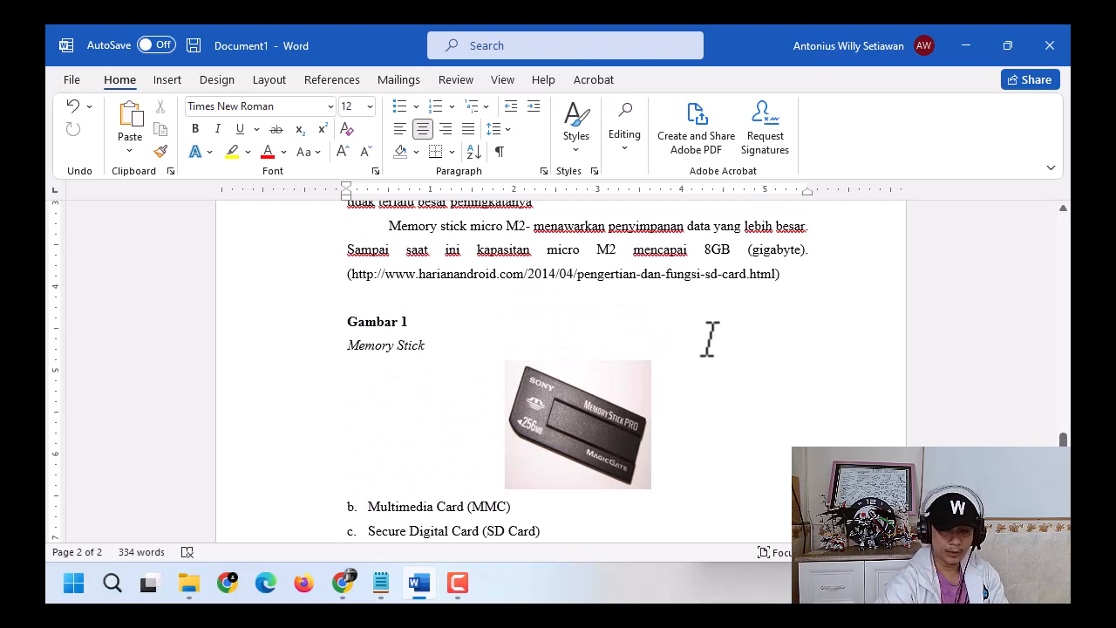
key(Return)
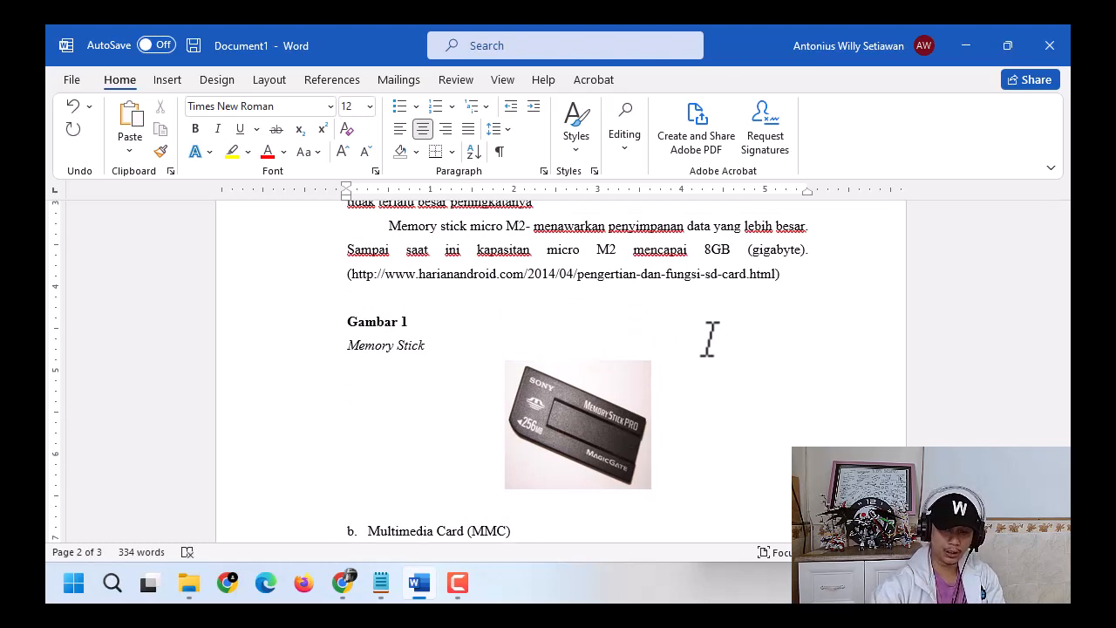
key(ctrl+j)
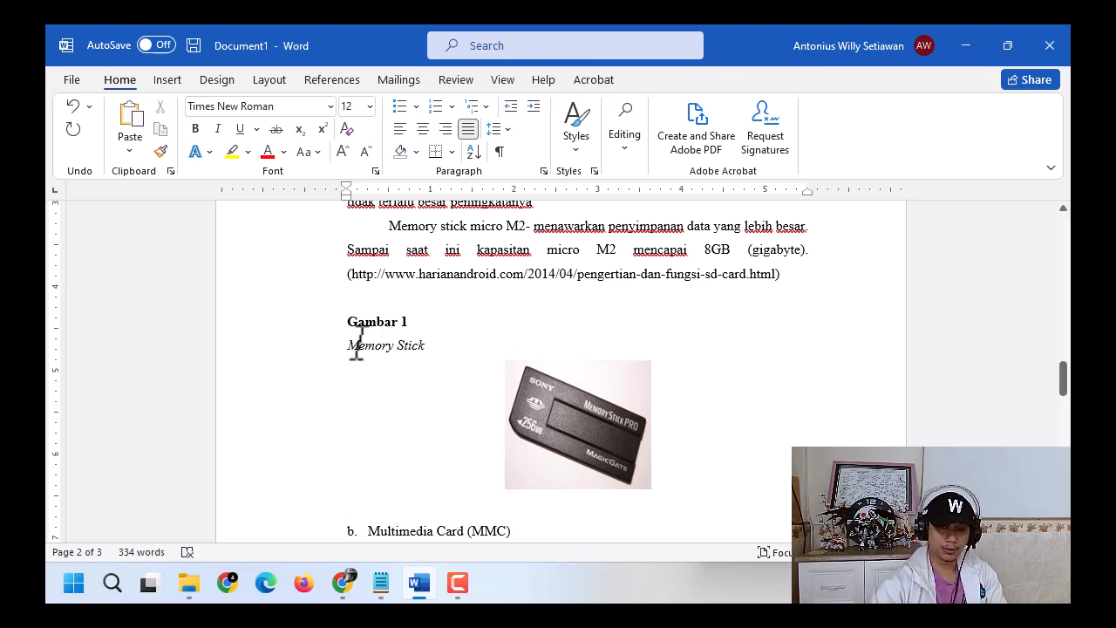
click(308, 367)
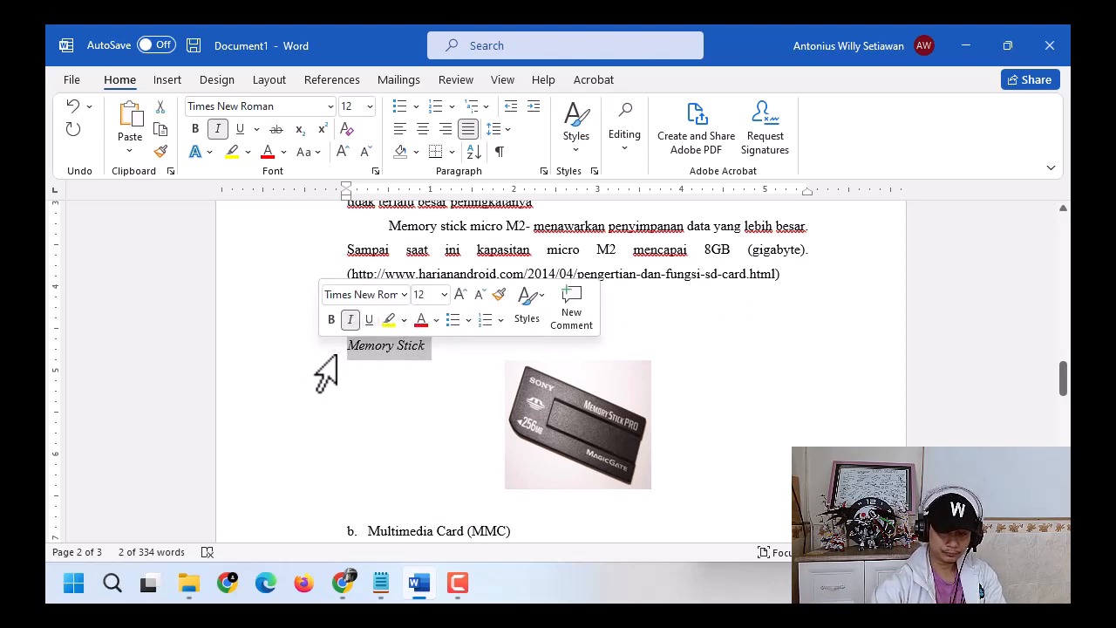
click(584, 508)
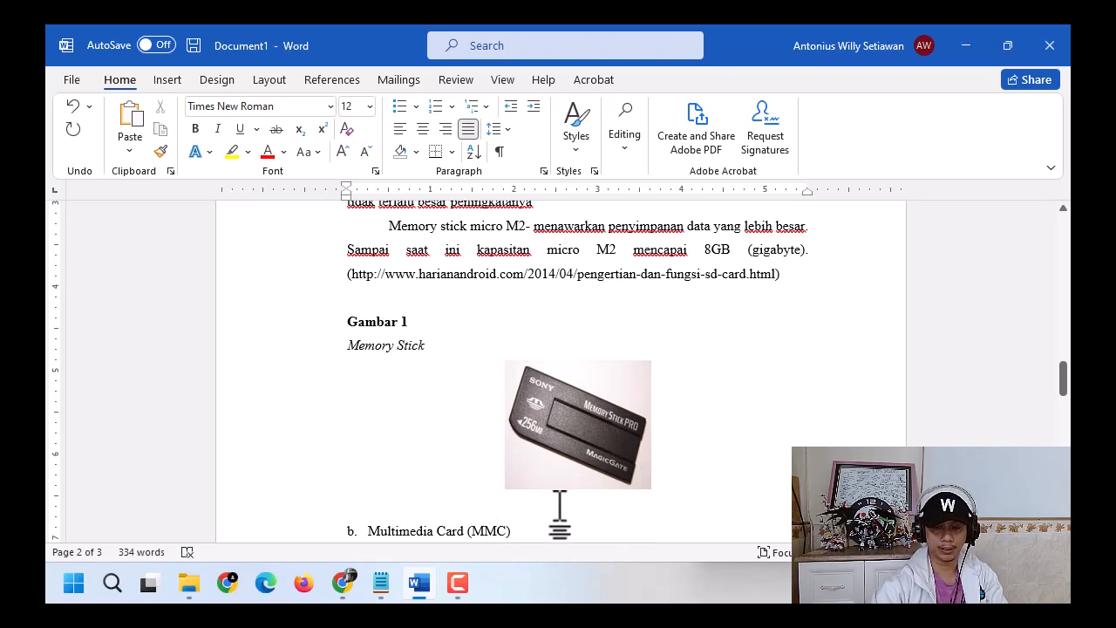
Step: Insert an unnumbered paragraph below list item b, Multimedia Card (MMC), with a 0.5 inch first-line indent
scroll(686, 455, down, 3)
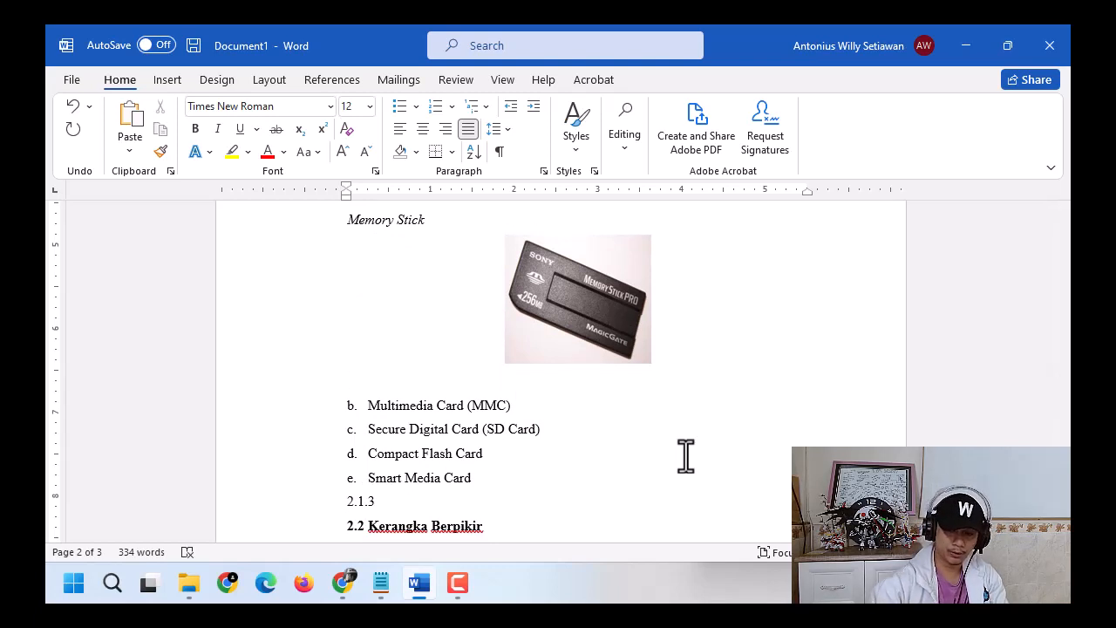
click(603, 404)
key(Return)
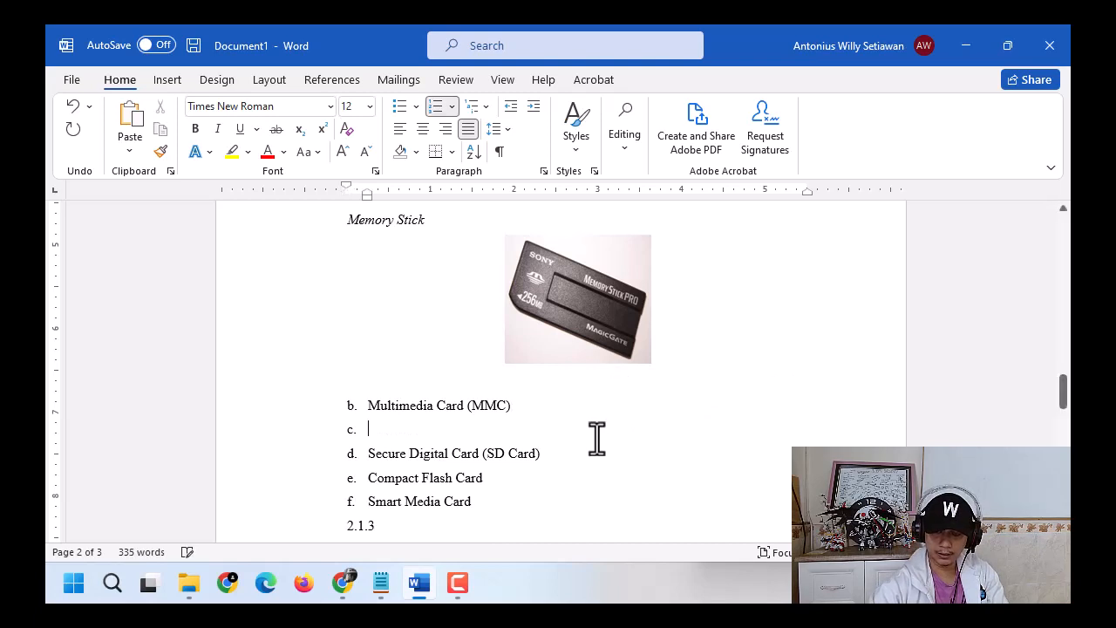
drag(348, 186, 389, 196)
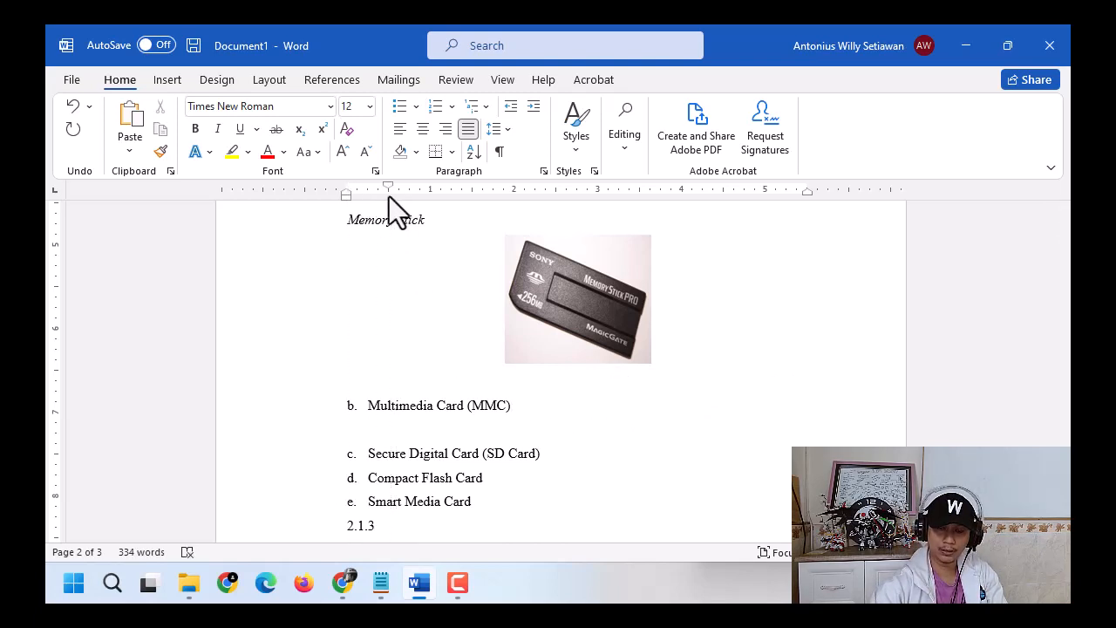
Step: Copy the description paragraph under "b. Multimedia Card (MMC)" in Notepad, including the source link, and return to the Word document
mouse_move(385, 585)
click(340, 523)
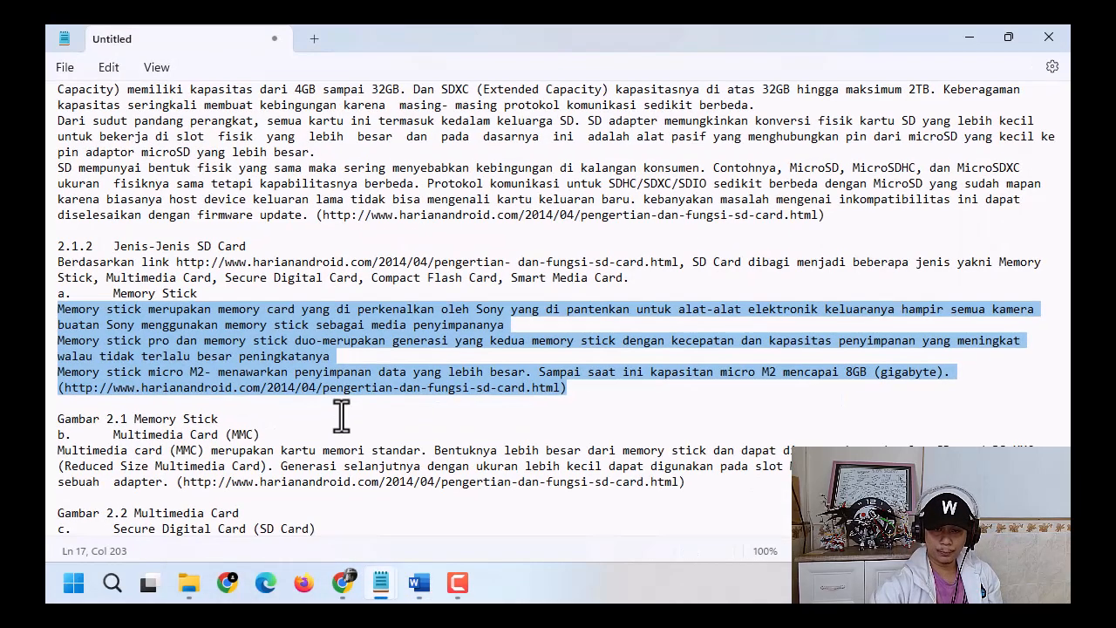
scroll(341, 409, down, 1)
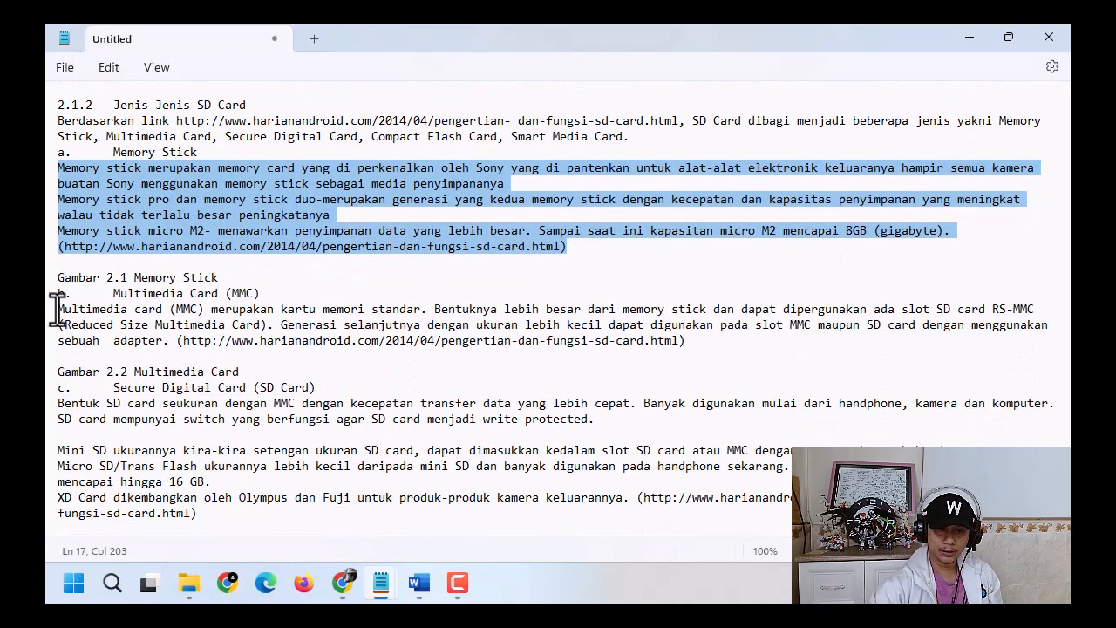
drag(58, 308, 735, 345)
key(super+c)
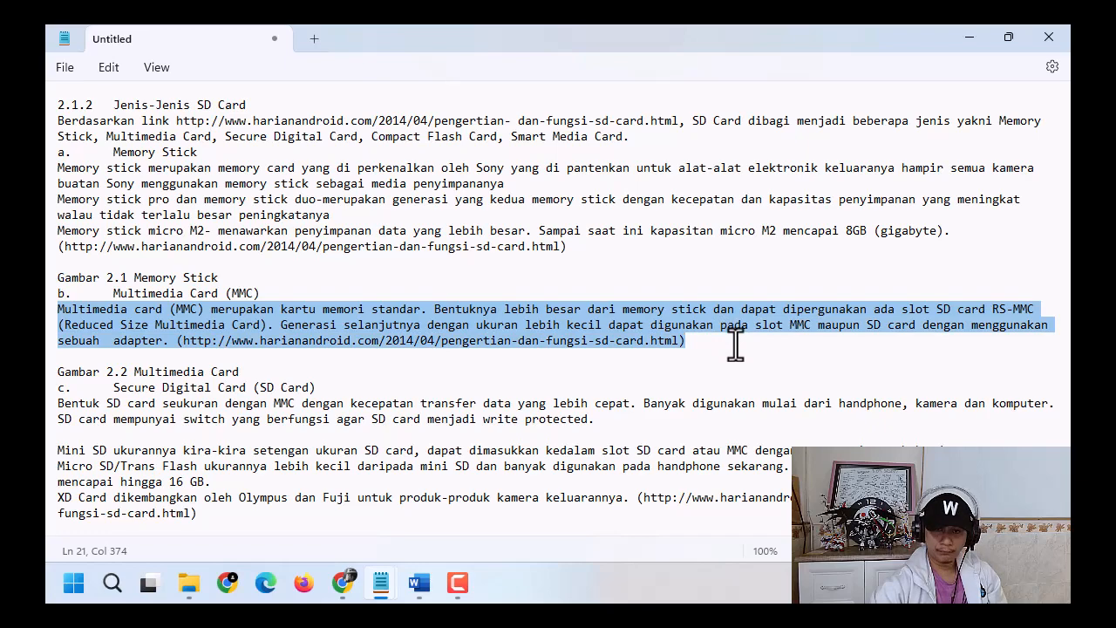
click(966, 37)
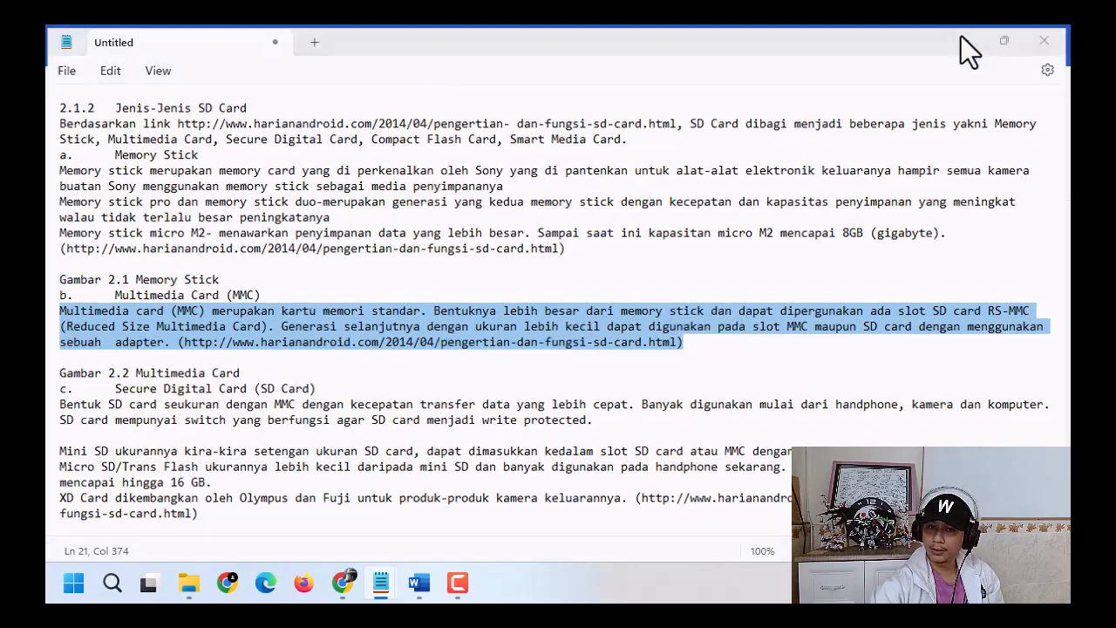
Step: Paste the Multimedia Card description as text only under item b and delete the extra gap before "adapter"
click(131, 162)
click(127, 203)
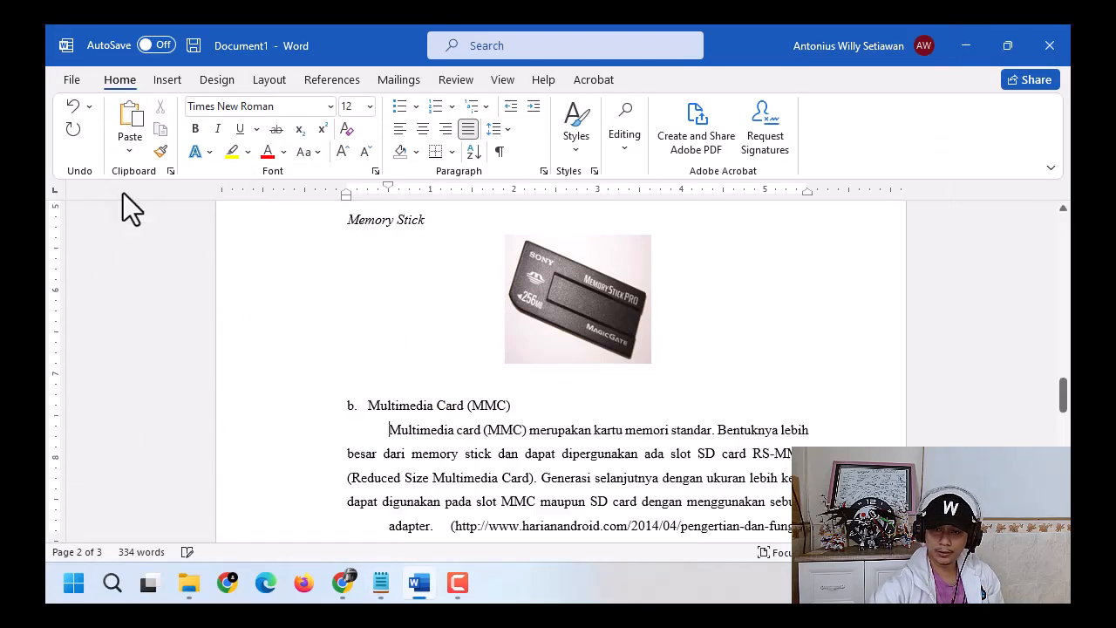
scroll(590, 456, down, 1)
scroll(407, 427, down, 2)
click(388, 404)
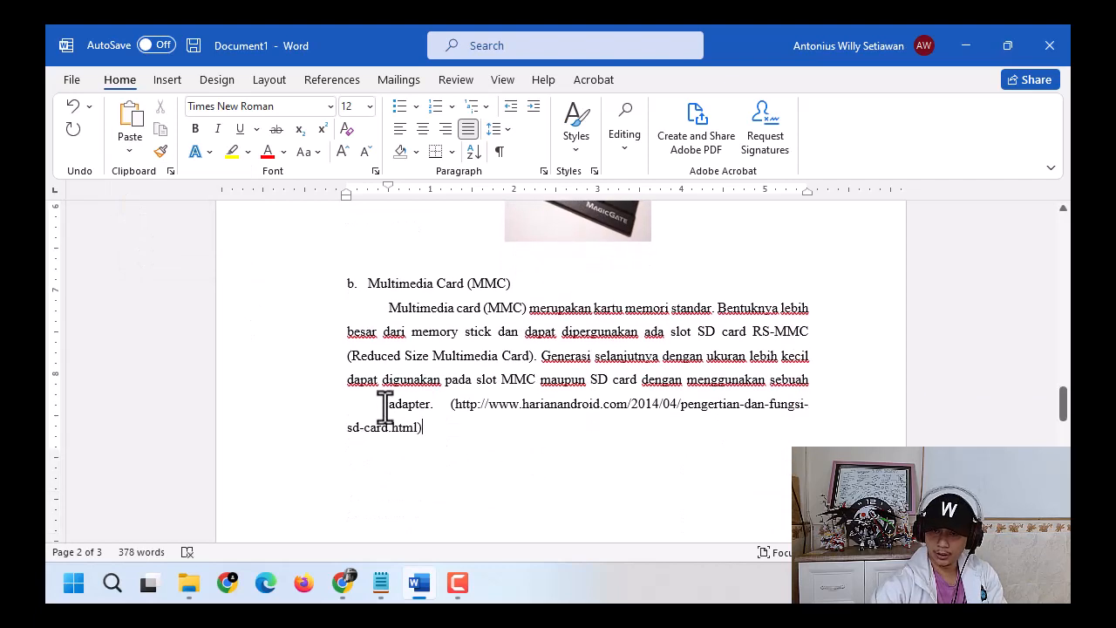
key(BackSpace)
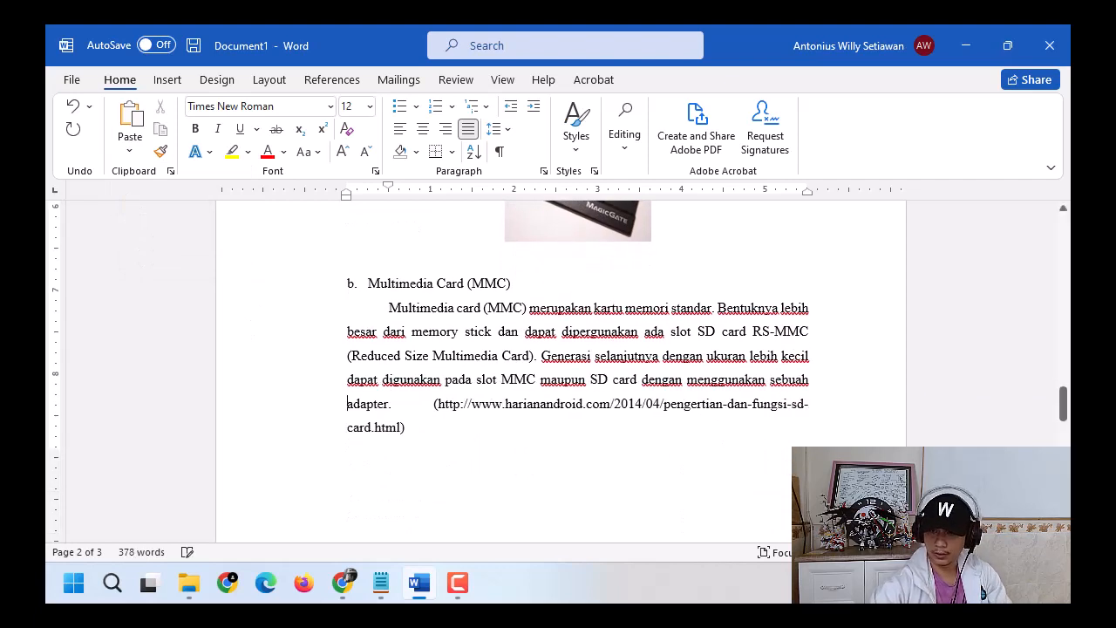
Step: Try to close the wide gap between "adapter." and the source link in the Multimedia Card description
click(432, 406)
key(BackSpace)
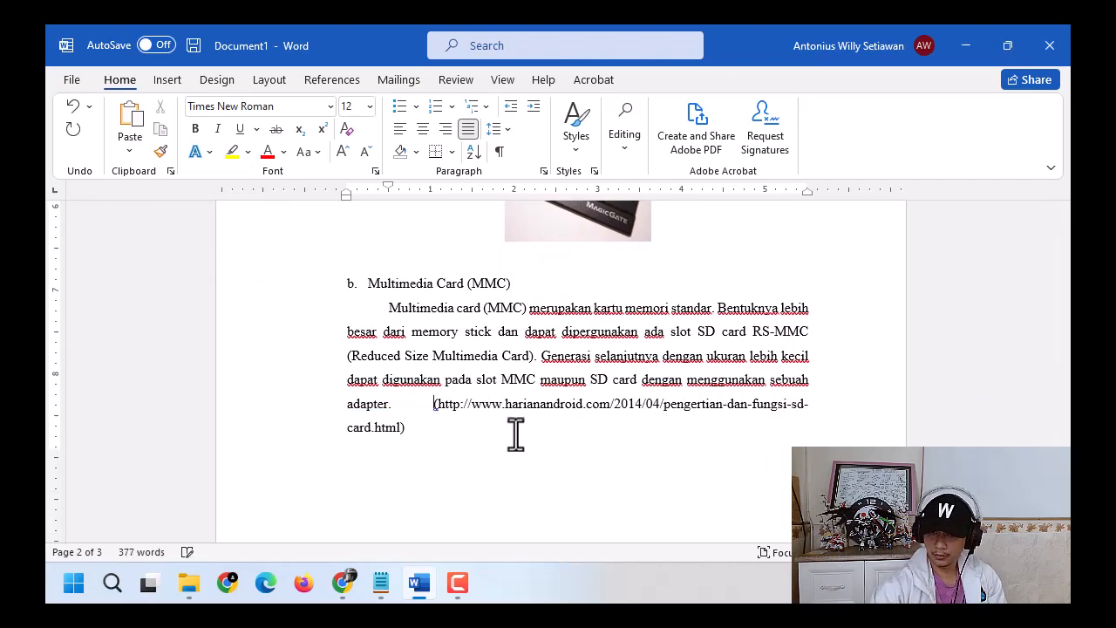
click(432, 428)
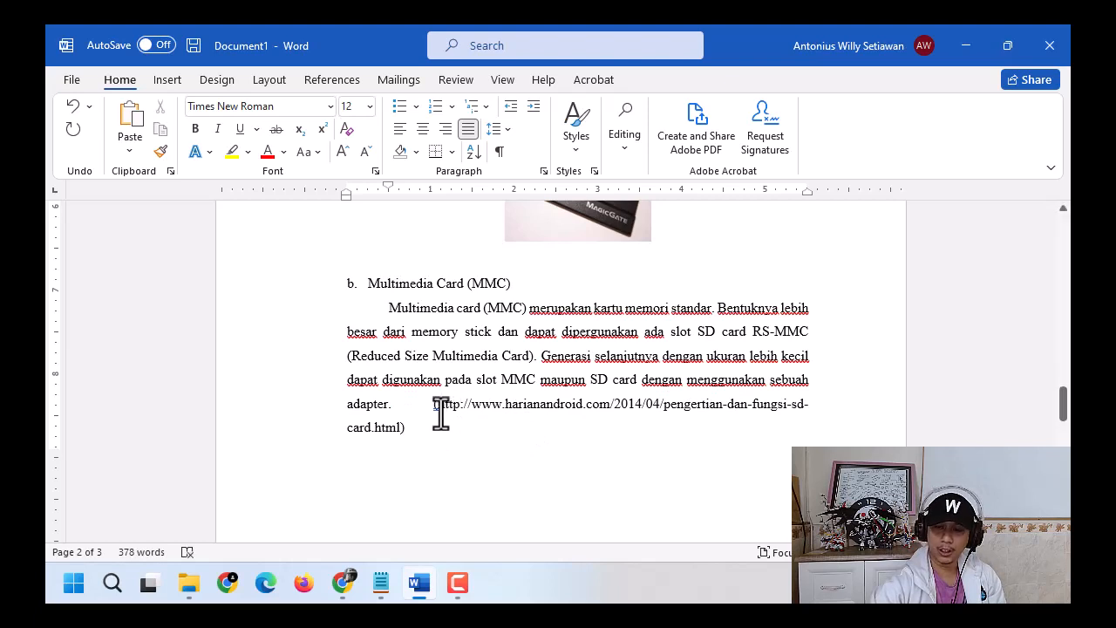
drag(440, 405, 808, 406)
click(637, 432)
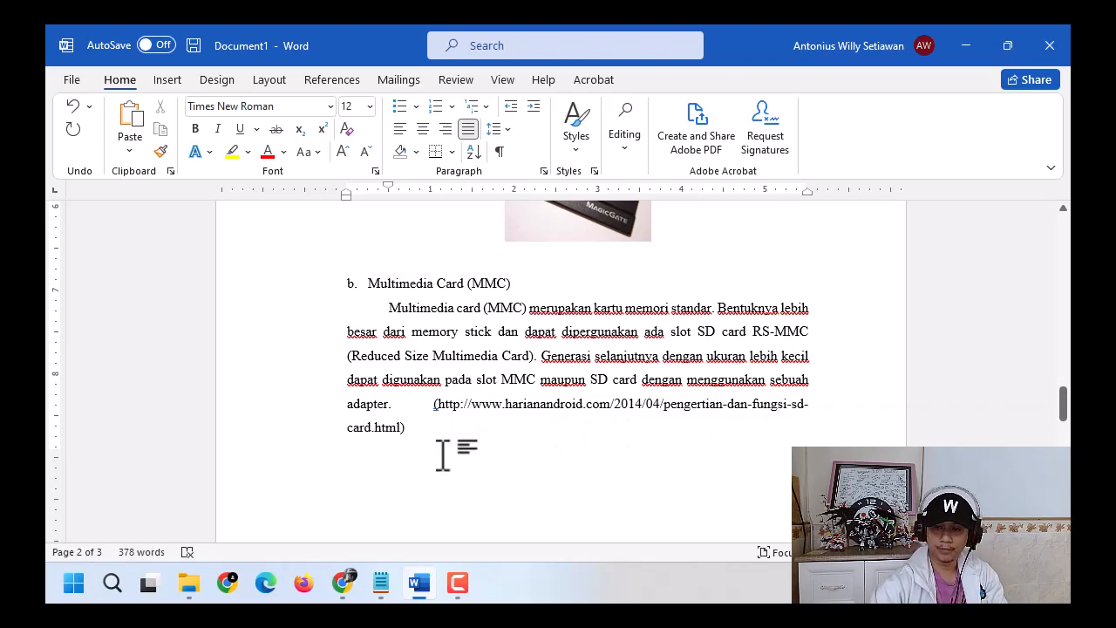
Step: Add an unindented line below the Multimedia Card description and undo the automatic hyperlink formatting of the source link
key(Return)
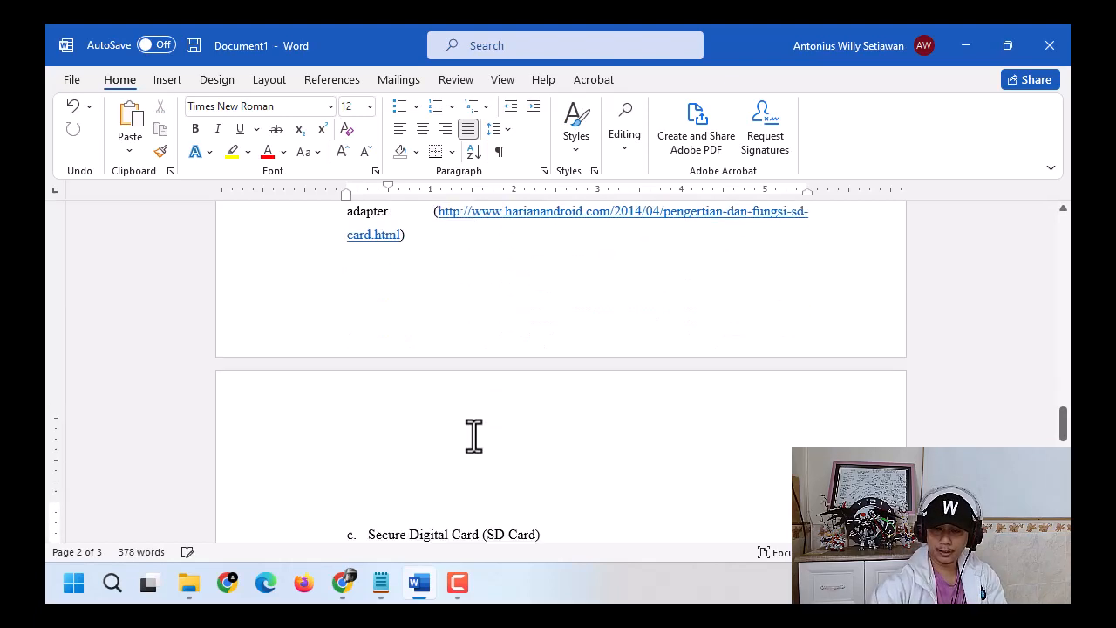
scroll(463, 418, up, 1)
key(ctrl+z)
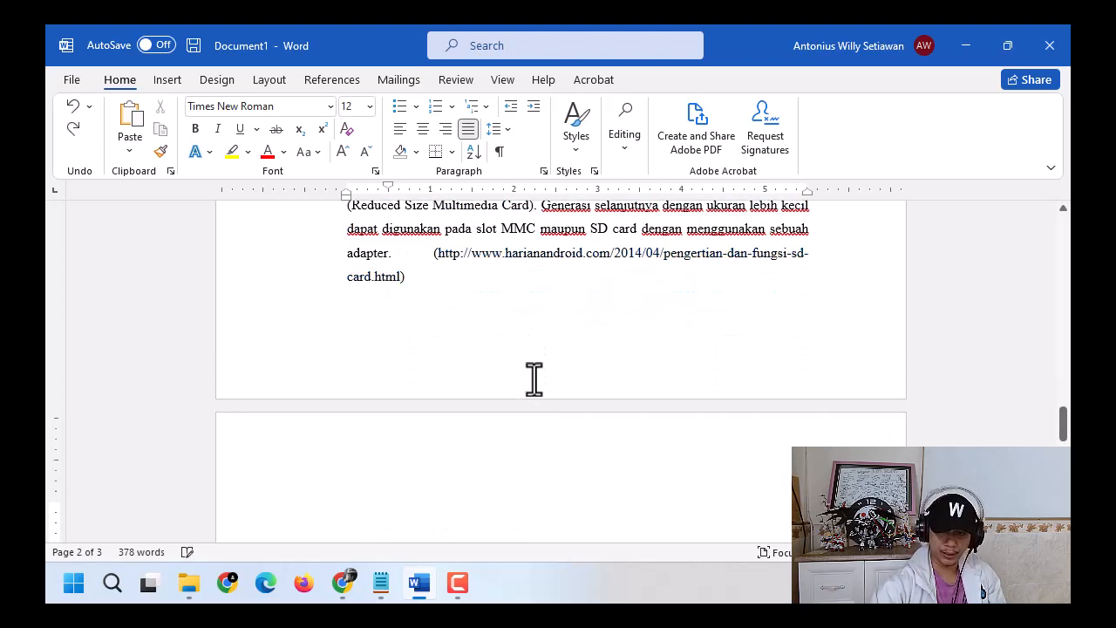
scroll(541, 382, down, 1)
scroll(551, 384, up, 2)
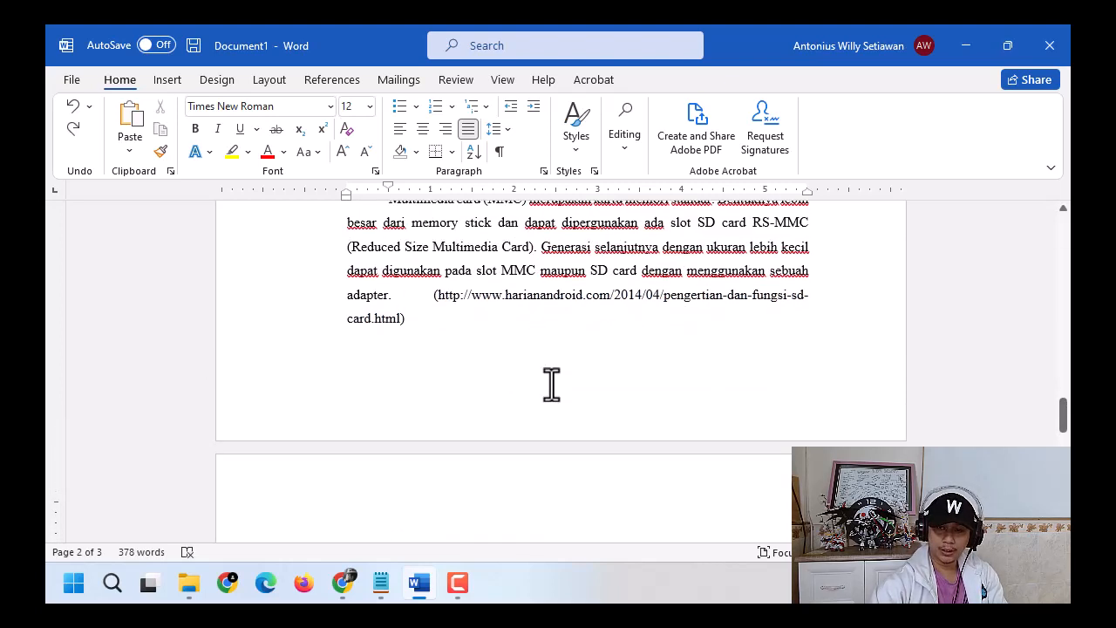
scroll(551, 384, down, 3)
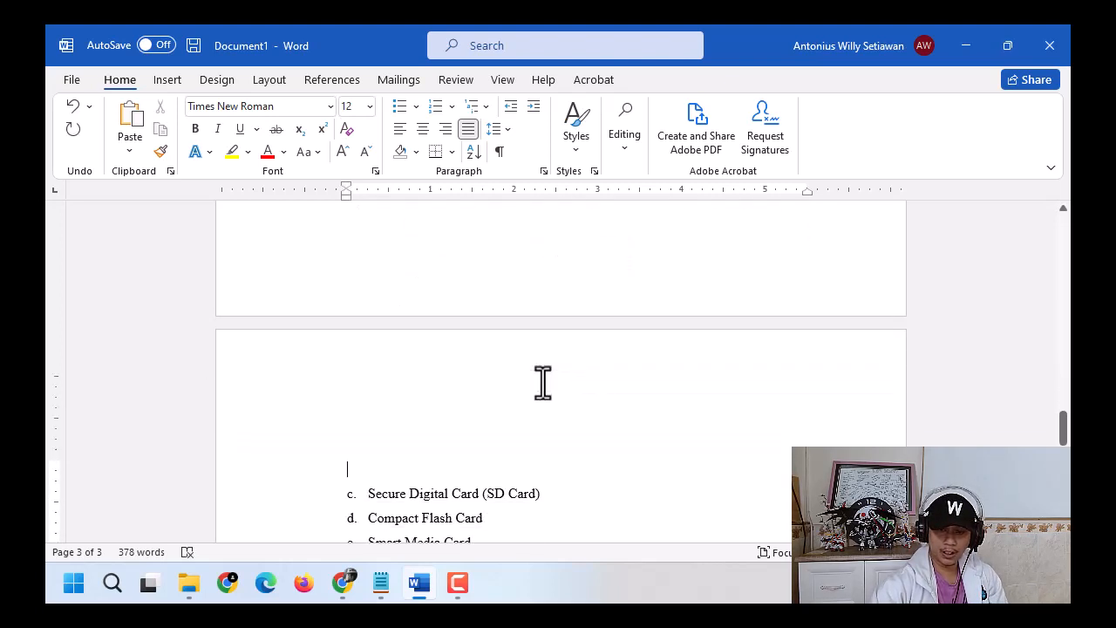
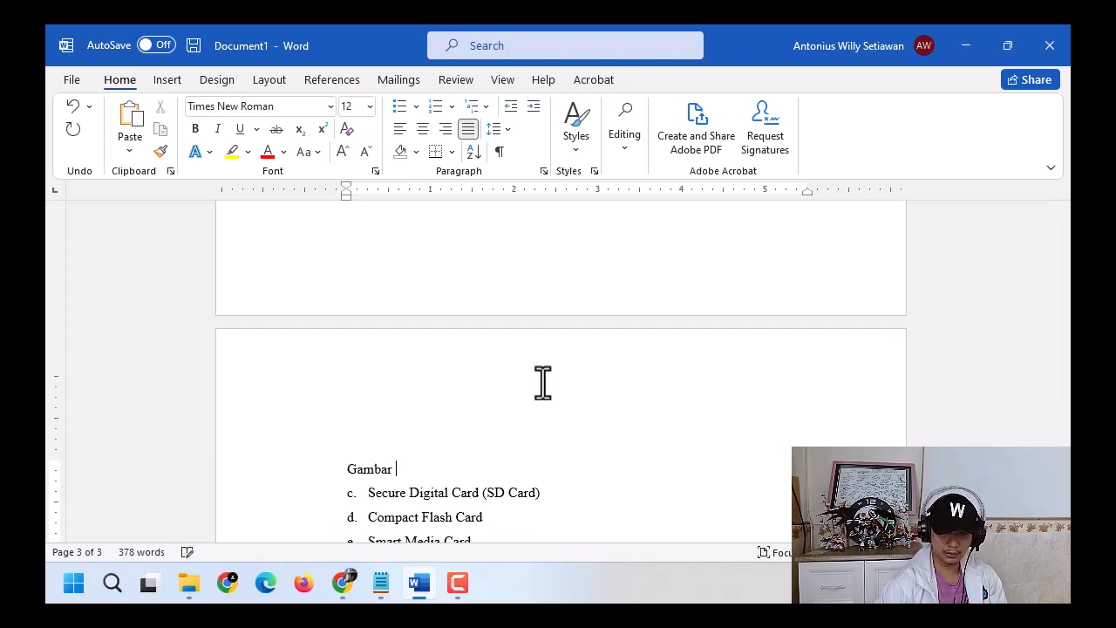
Step: Write the caption lines "Gambar 2" in bold and "Multimedia Card (MMC)" in italics, followed by a blank line
key(Return)
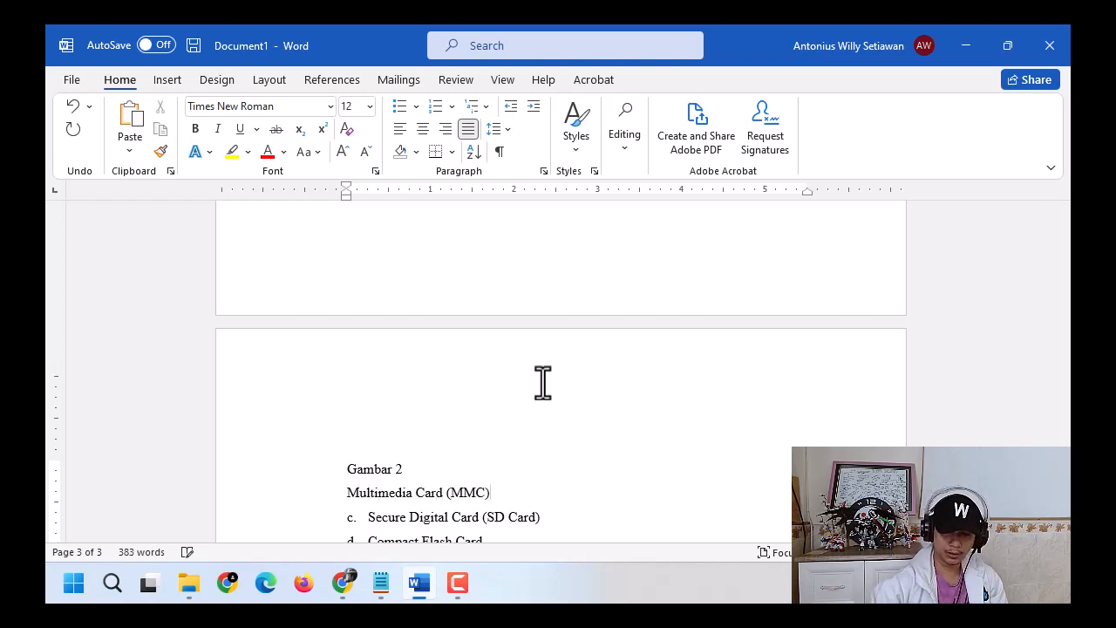
key(Return)
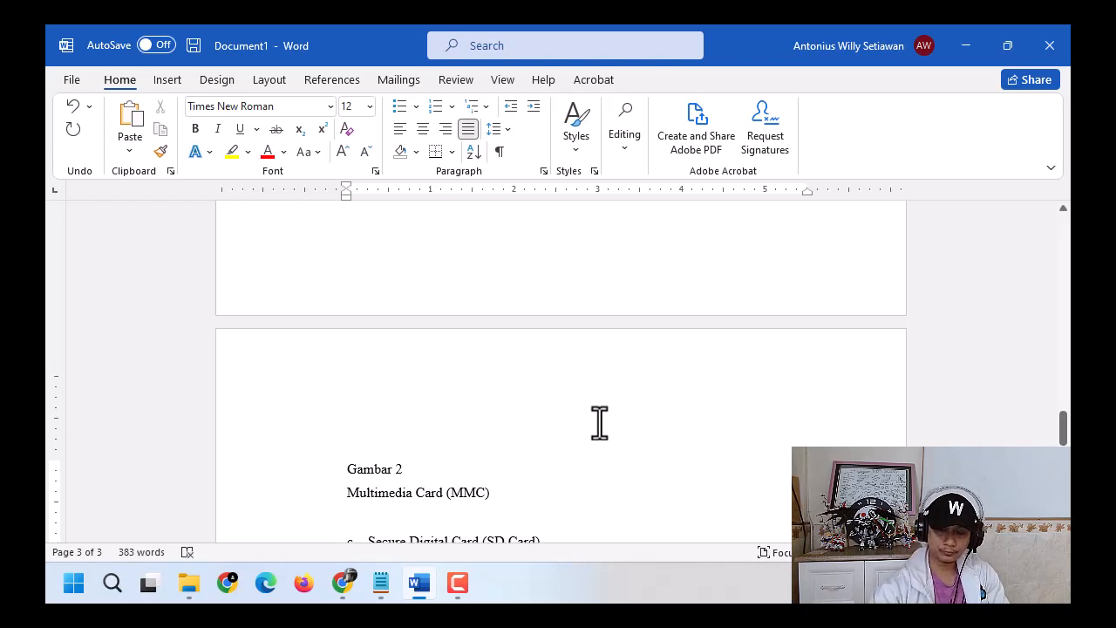
click(307, 468)
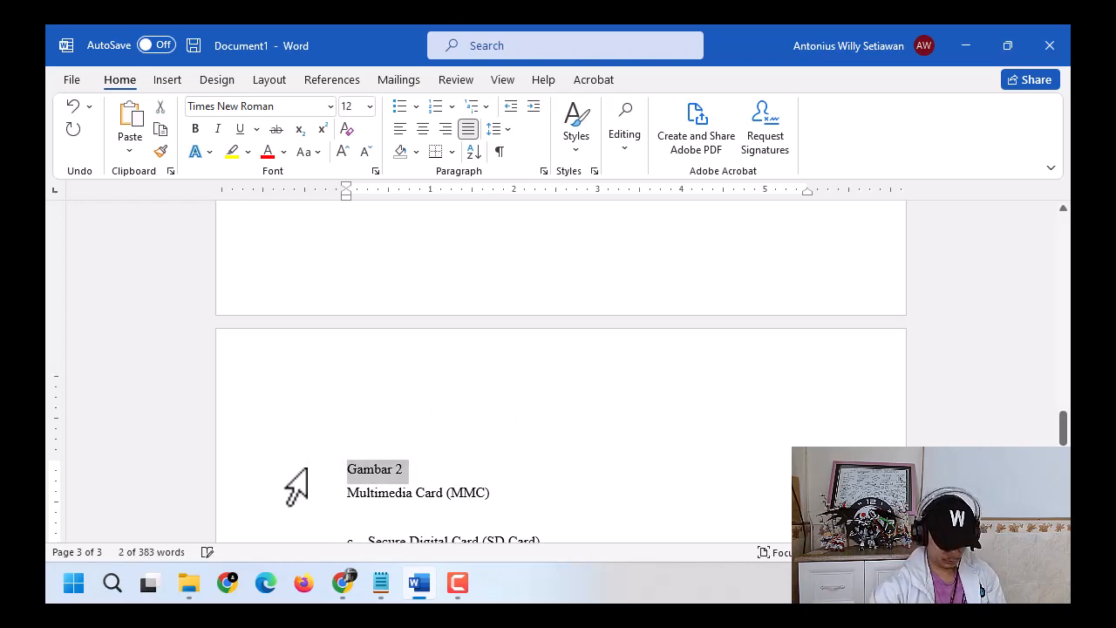
key(ctrl+b)
click(321, 494)
key(ctrl+i)
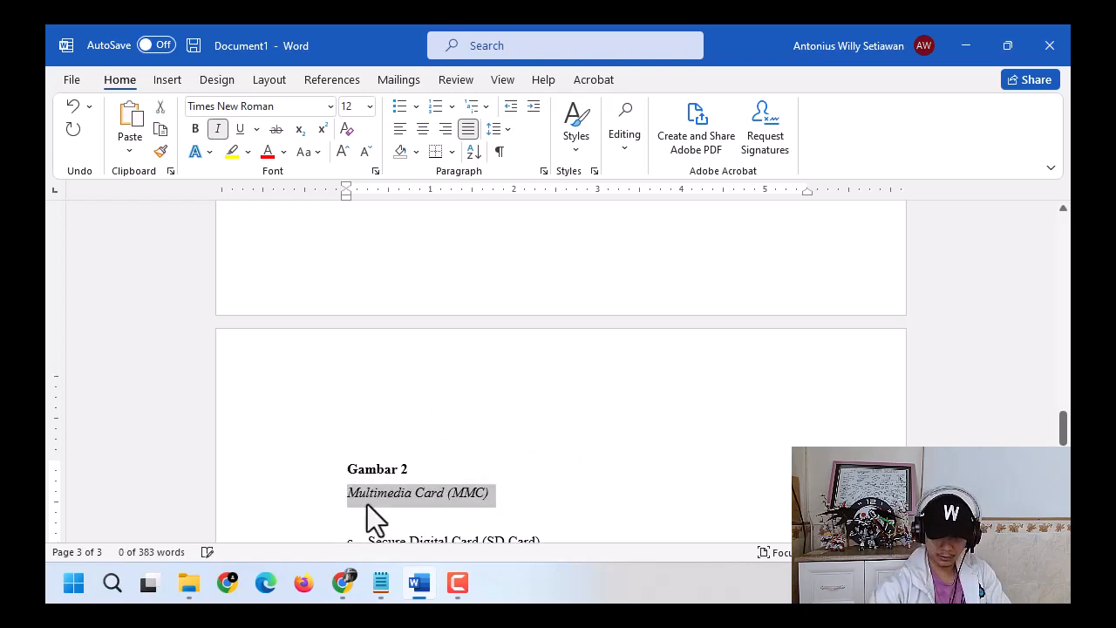
Step: Center the blank line under the Gambar 2 caption and insert the picture 2.png from the Downloads folder there
click(425, 518)
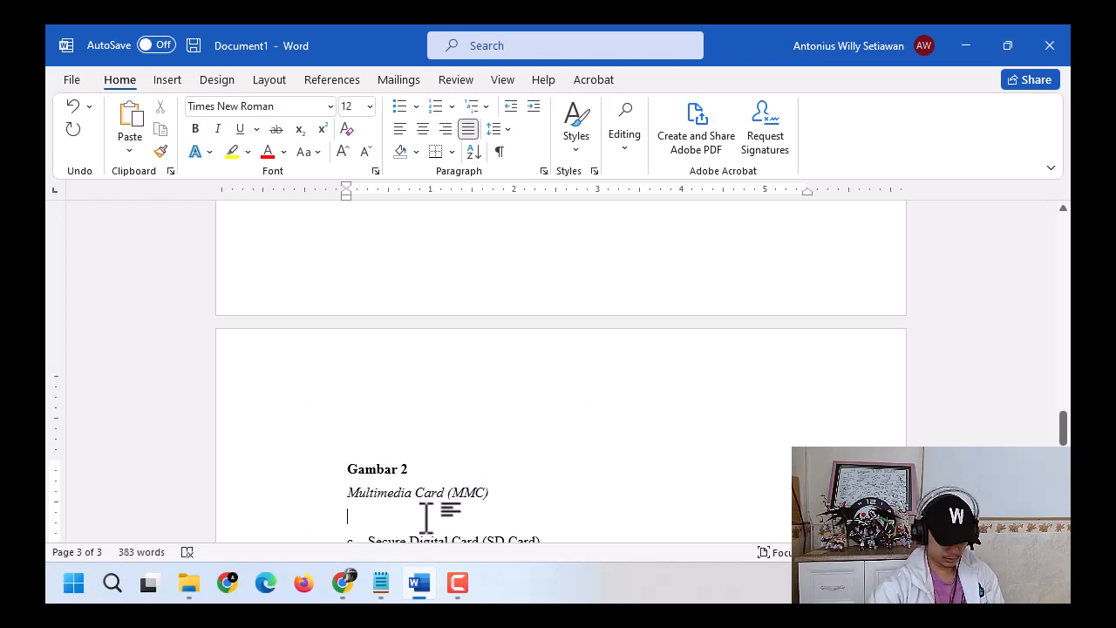
key(ctrl+e)
scroll(596, 471, down, 3)
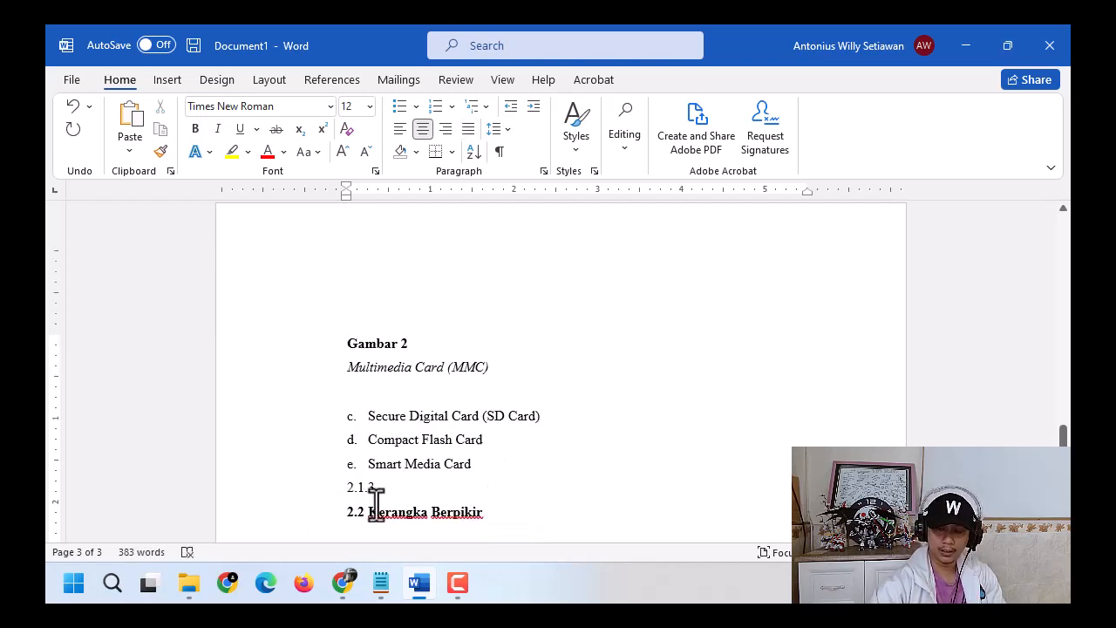
click(190, 583)
click(134, 496)
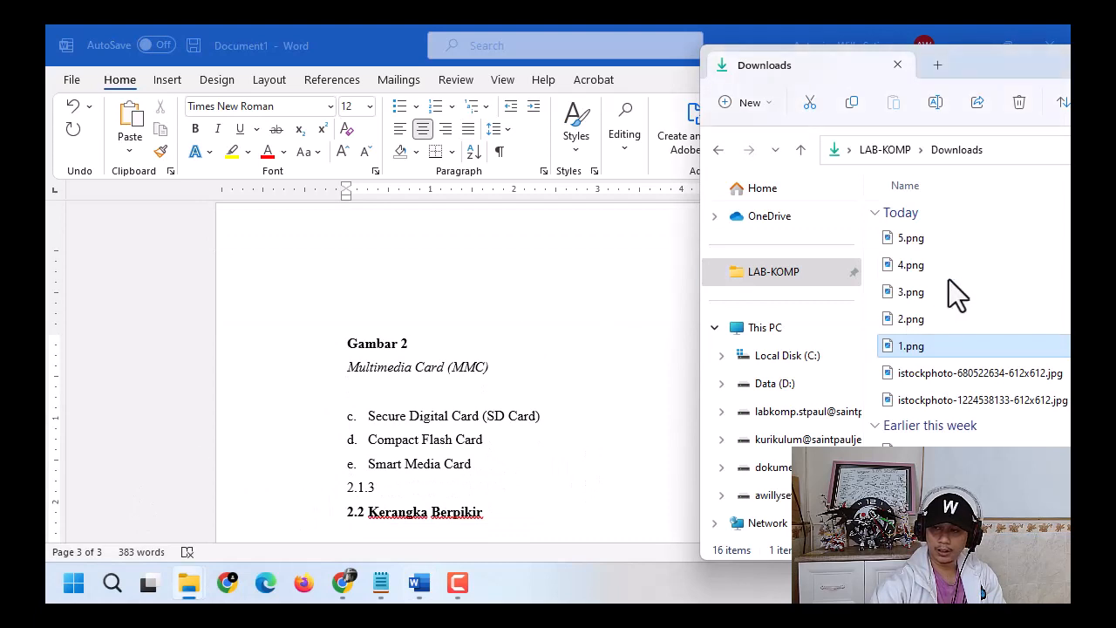
click(914, 321)
drag(918, 321, 634, 417)
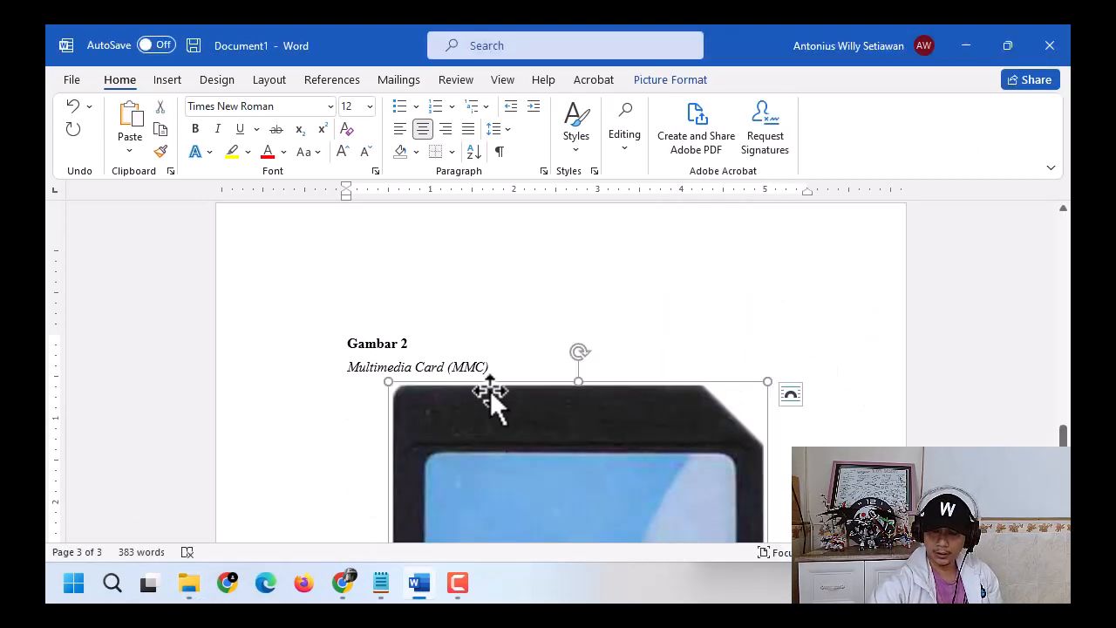
Step: Shrink the Multimedia Card picture proportionally to about 1.25 inches wide
drag(380, 375, 643, 532)
scroll(671, 480, down, 5)
drag(715, 427, 580, 222)
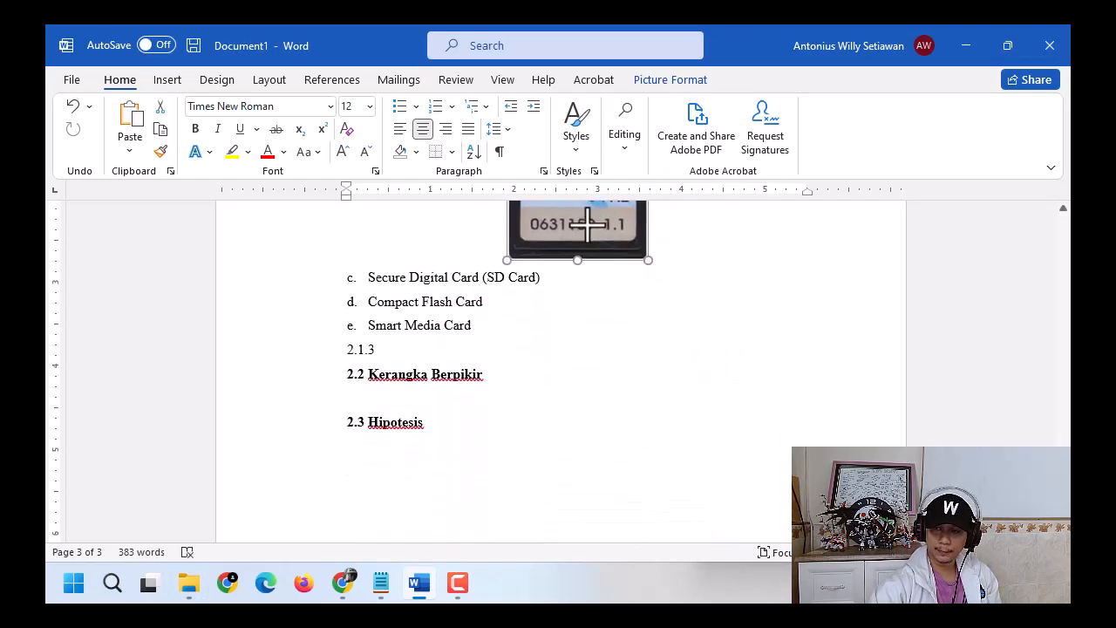
scroll(665, 311, up, 3)
drag(658, 516, 619, 458)
Step: Add a blank line below the Multimedia Card picture and an unnumbered paragraph under list item c, Secure Digital Card (SD Card)
click(672, 463)
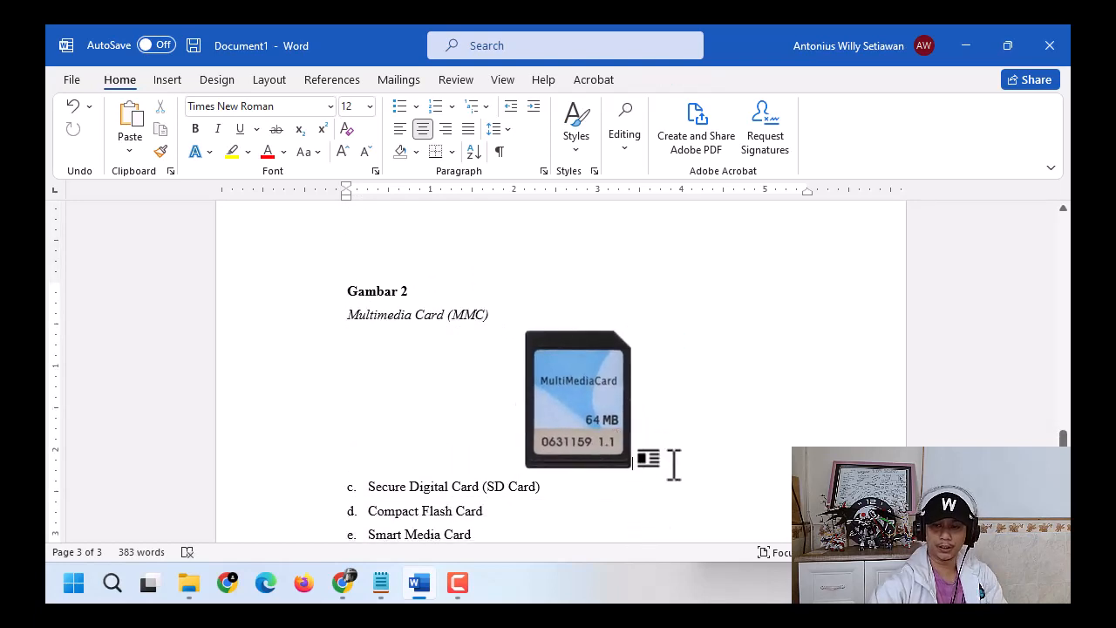
key(Return)
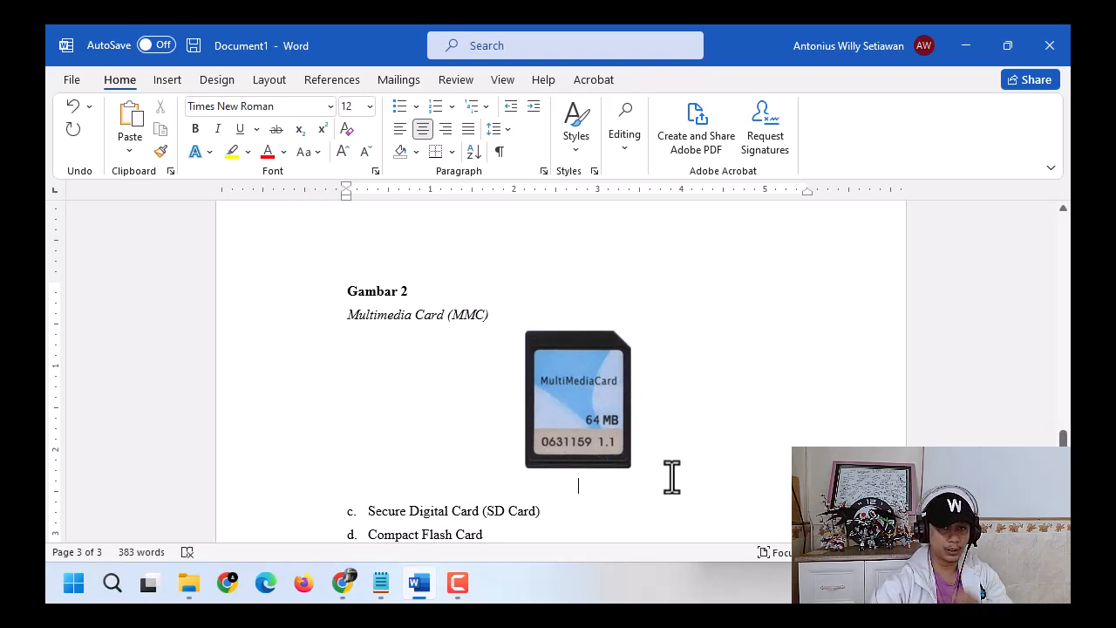
click(574, 504)
scroll(628, 462, down, 2)
key(Return)
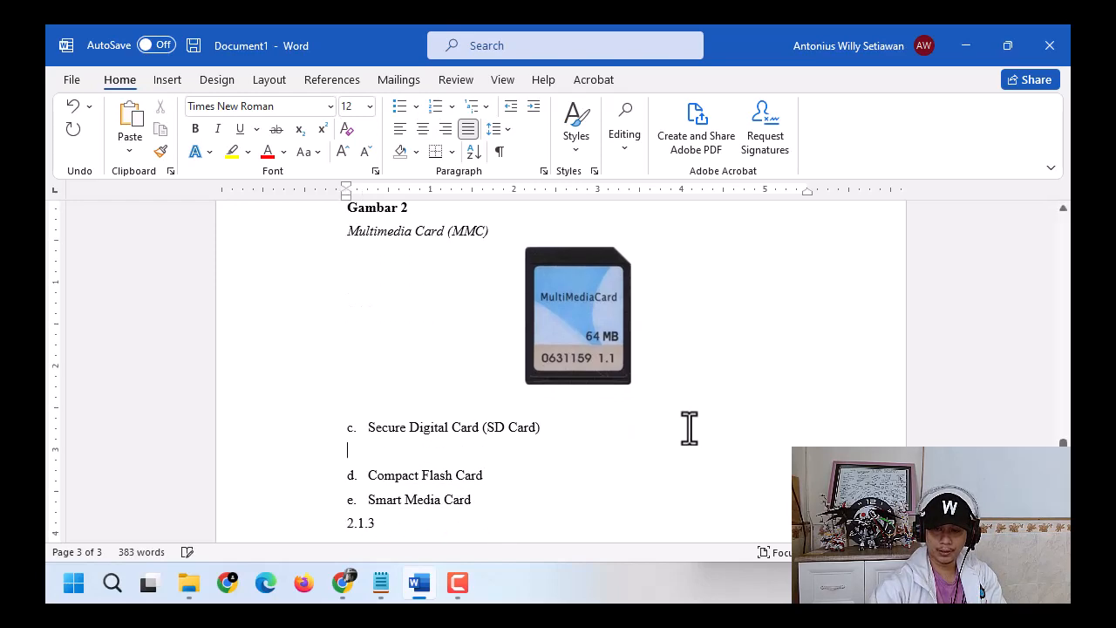
Step: Copy the description paragraphs under "c. Secure Digital Card (SD Card)" in Notepad, including the source link, and return to the Word document
click(381, 583)
click(329, 549)
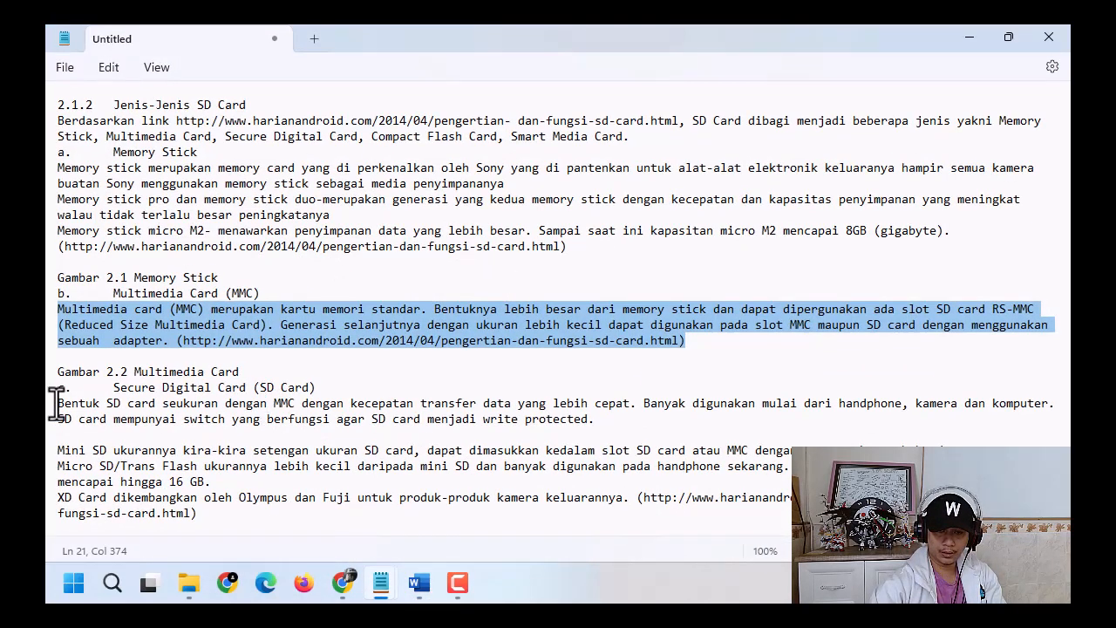
drag(55, 403, 559, 510)
scroll(608, 390, down, 2)
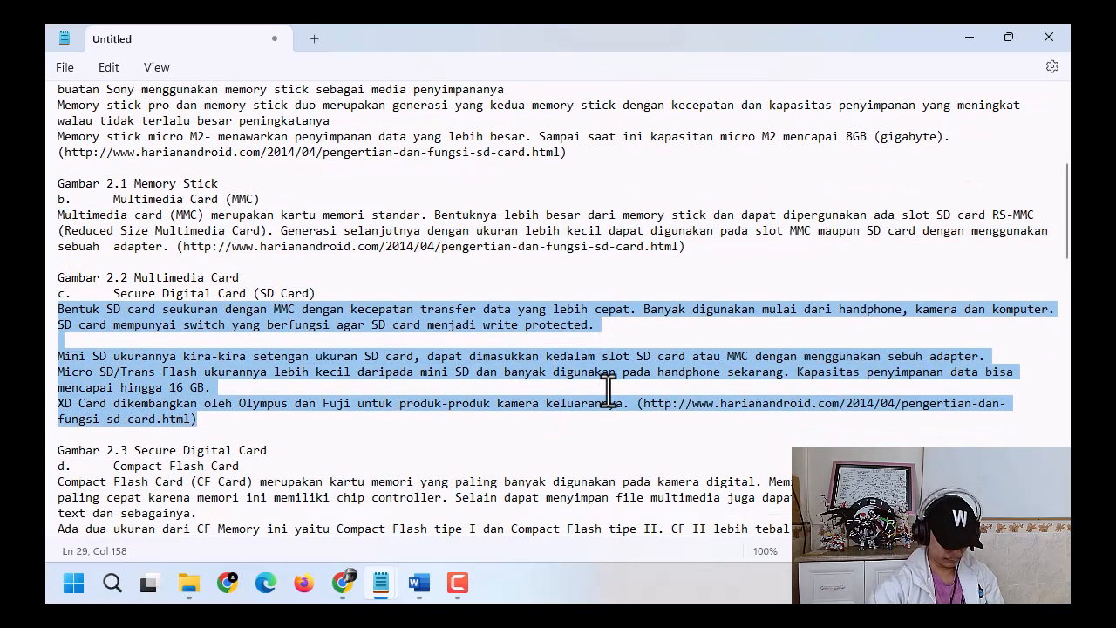
click(969, 38)
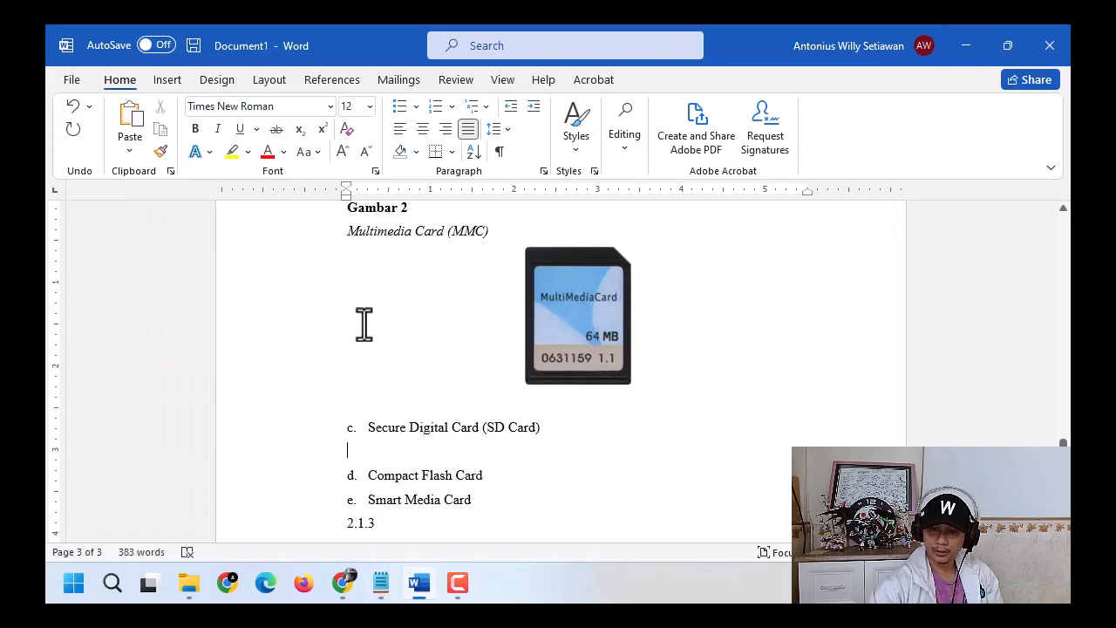
Step: Paste the Secure Digital Card description as text only under item c and delete the empty line before "Mini SD"
click(130, 150)
click(125, 201)
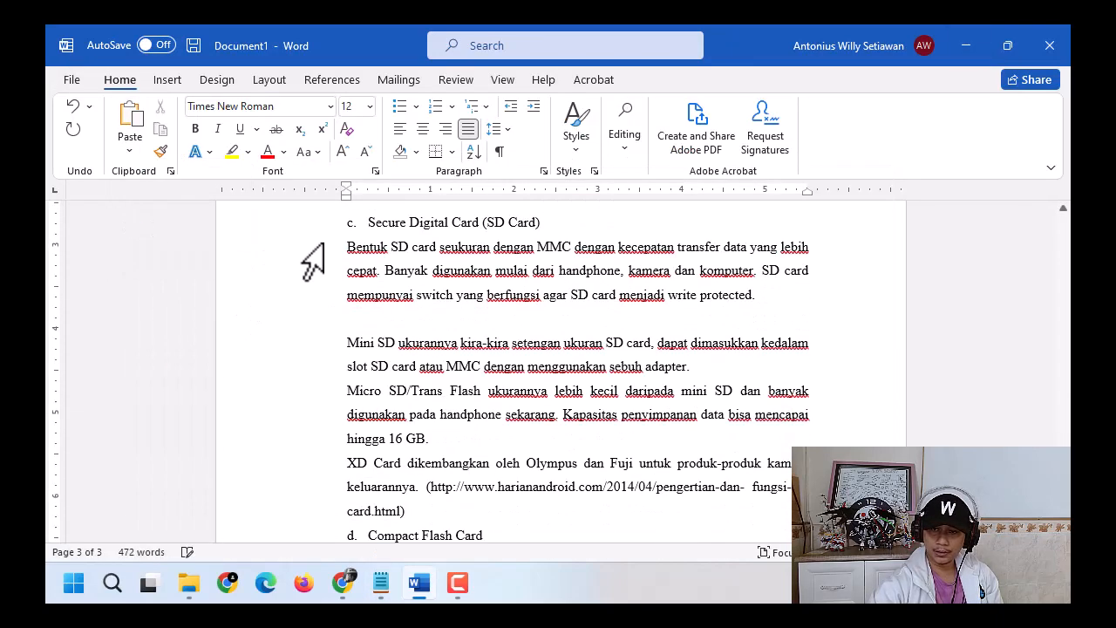
click(497, 318)
key(BackSpace)
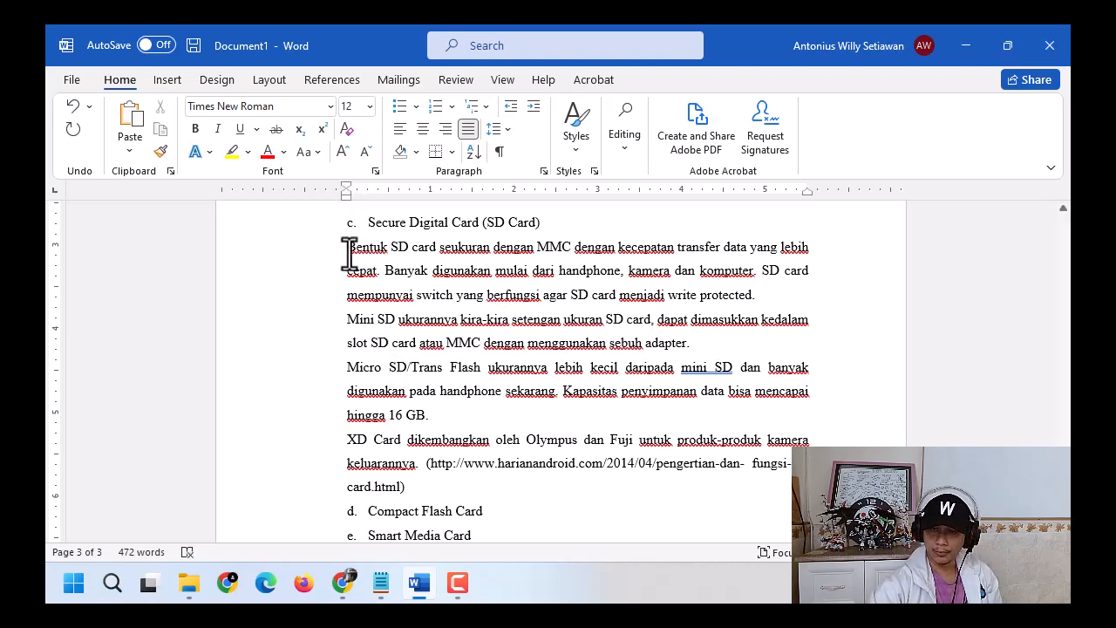
Step: Indent the first lines of all the Secure Digital Card description paragraphs under item c
drag(348, 247, 447, 480)
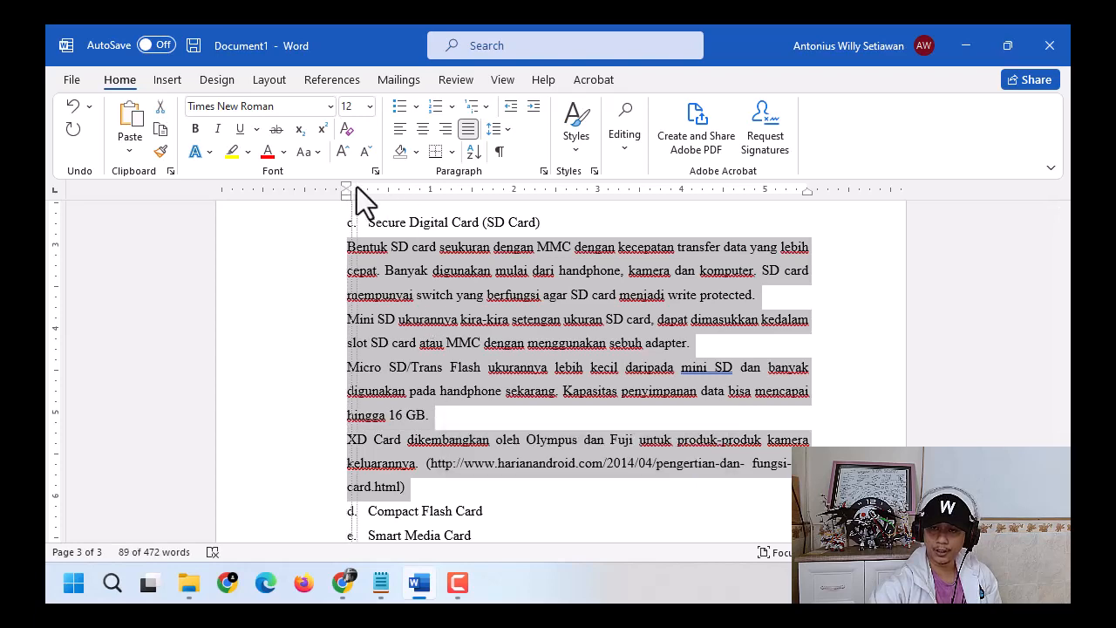
Step: Indent the first line of each selected paragraph in the Secure Digital Card section by 0.5 inch
drag(357, 187, 388, 192)
click(506, 320)
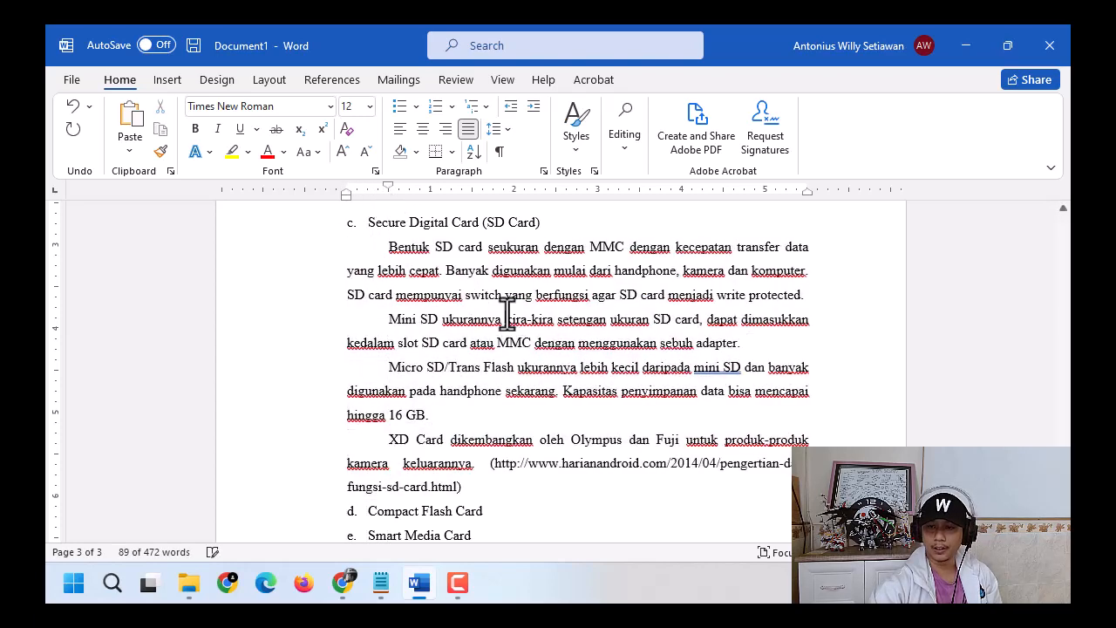
click(718, 343)
scroll(780, 324, up, 2)
scroll(779, 324, down, 2)
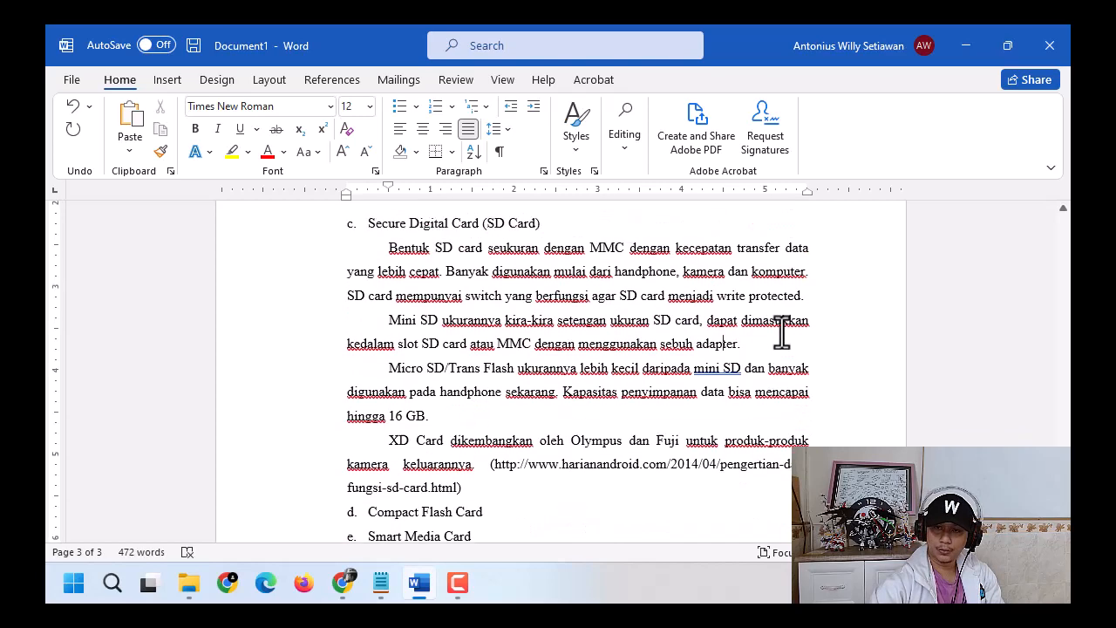
scroll(782, 331, up, 1)
scroll(491, 331, down, 2)
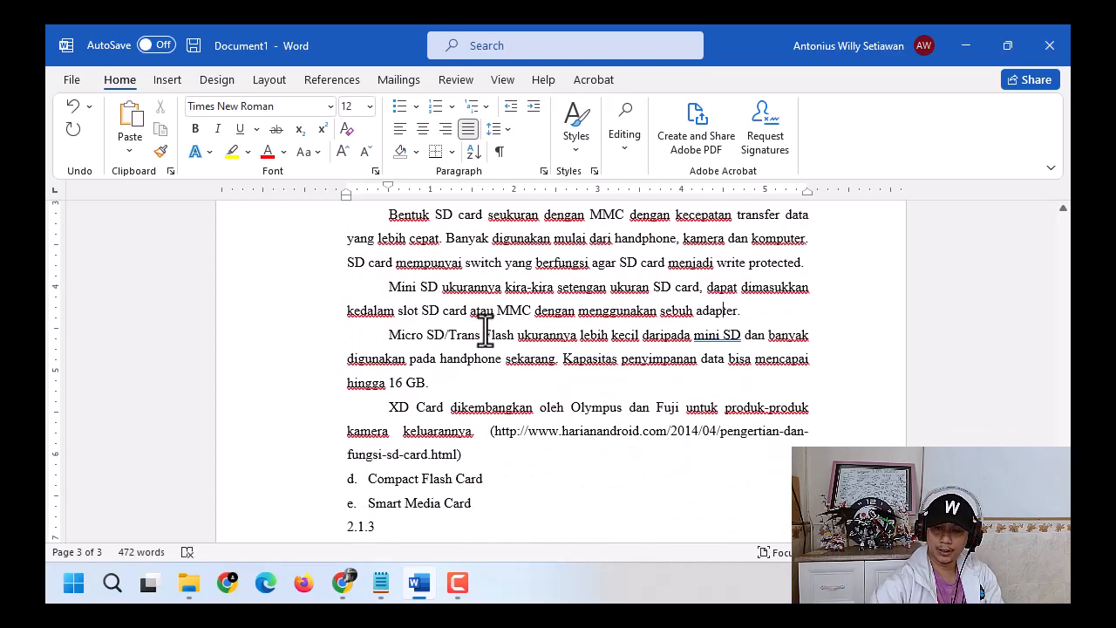
Step: Add two unindented blank lines after the XD Card paragraph and undo the automatic hyperlink on its source URL
click(486, 367)
key(Return)
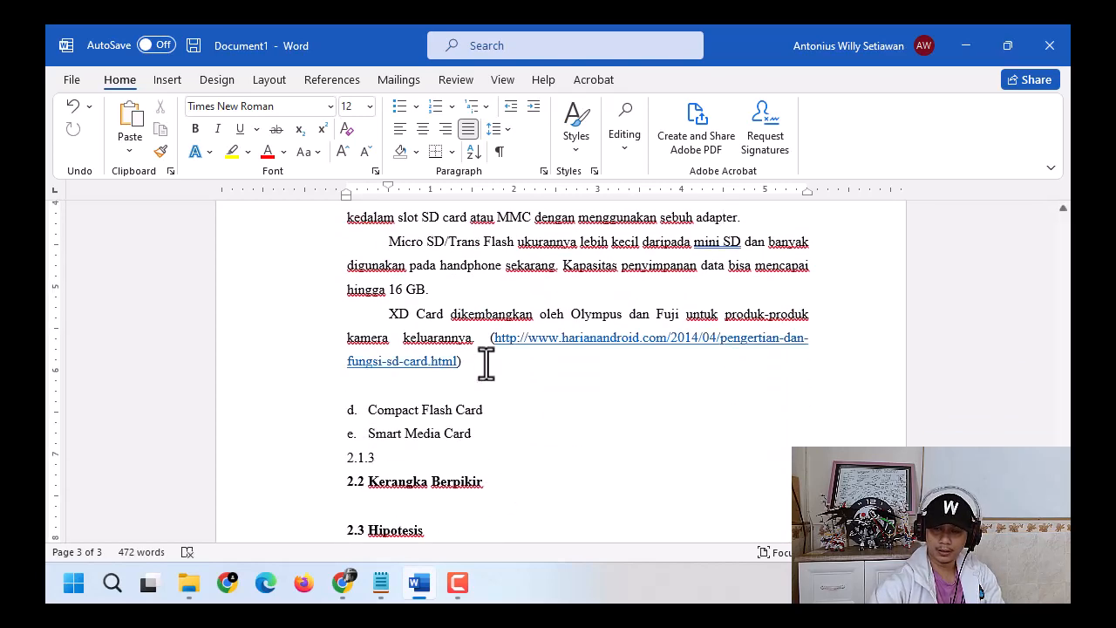
key(ctrl+z)
key(BackSpace)
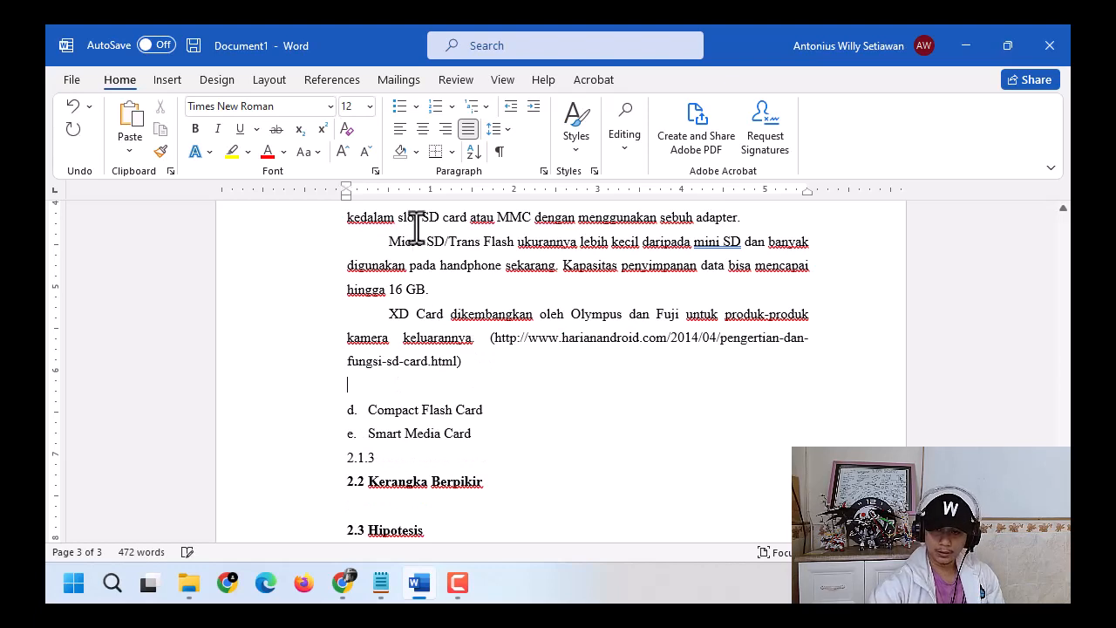
key(Return)
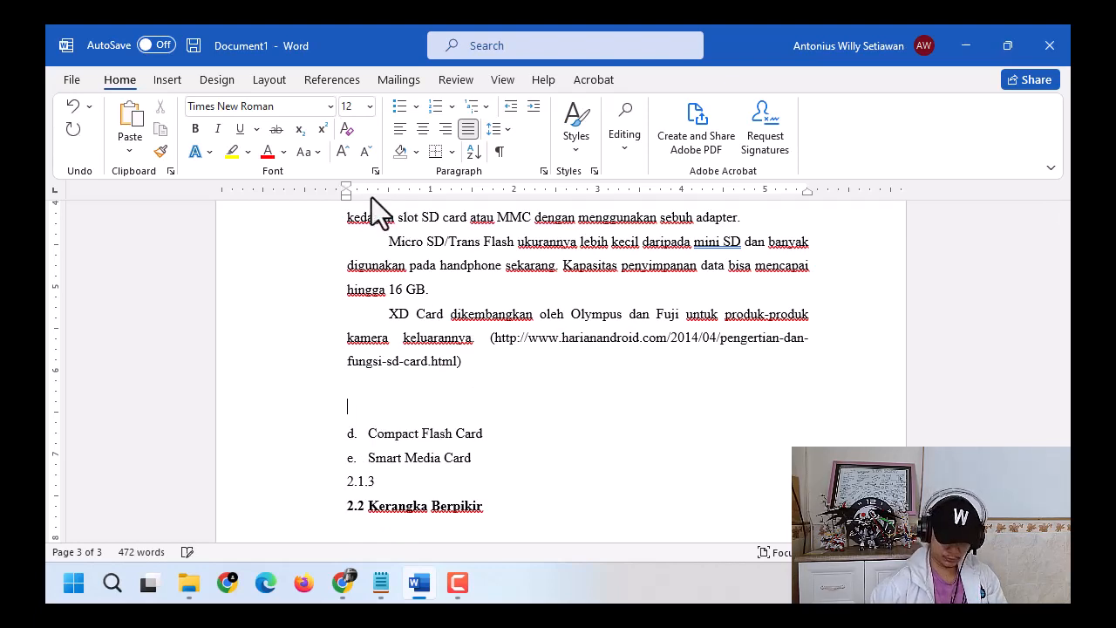
Step: Write the two-line caption "Gambar 3" and "Secure Digital Card (SD Card)" below the XD Card paragraph, followed by an empty line
text(Gambar 3)
key(Return)
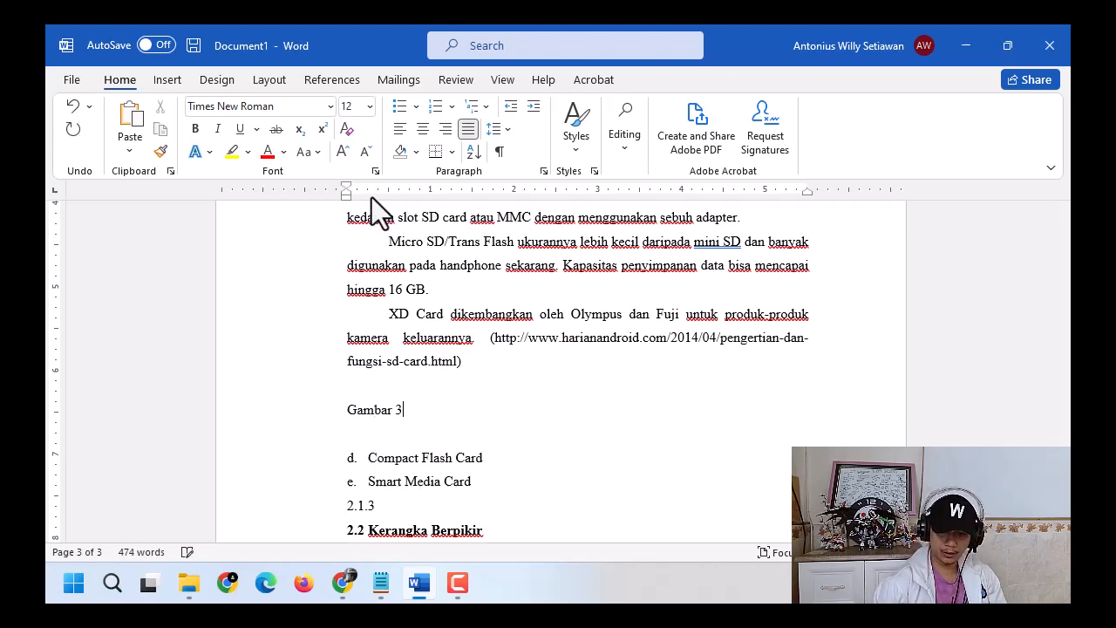
scroll(645, 261, up, 3)
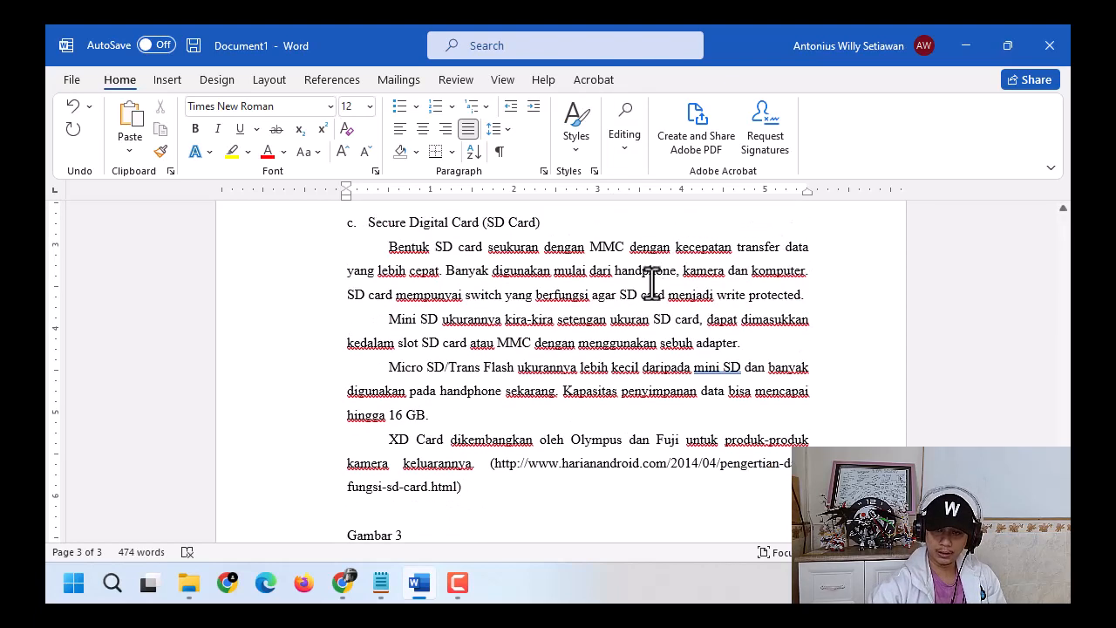
text(Sec)
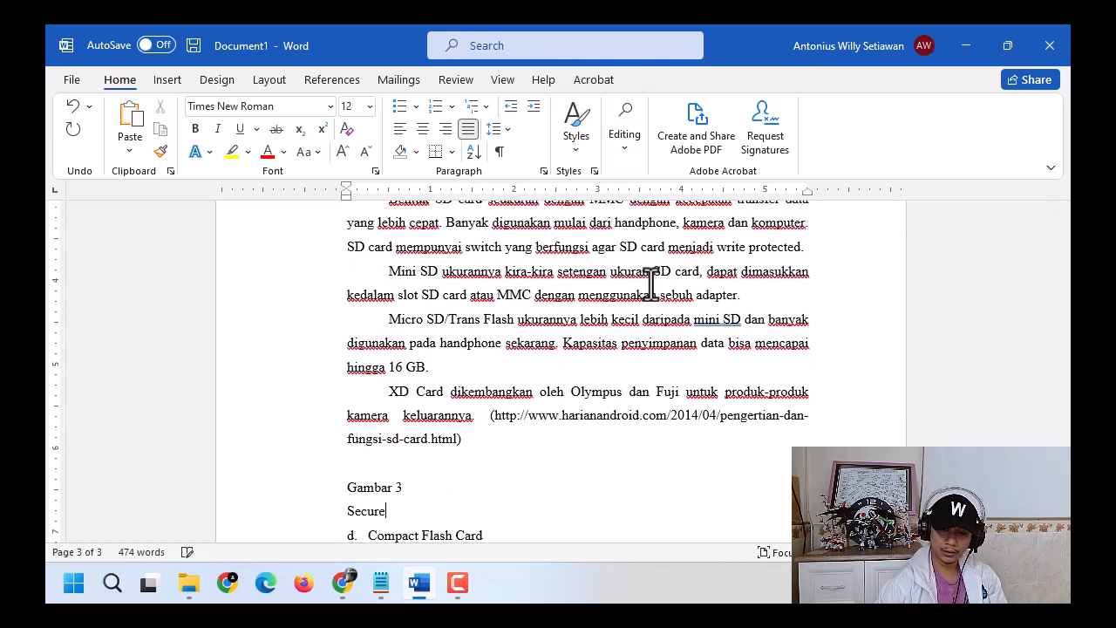
text(ure)
scroll(649, 281, up, 3)
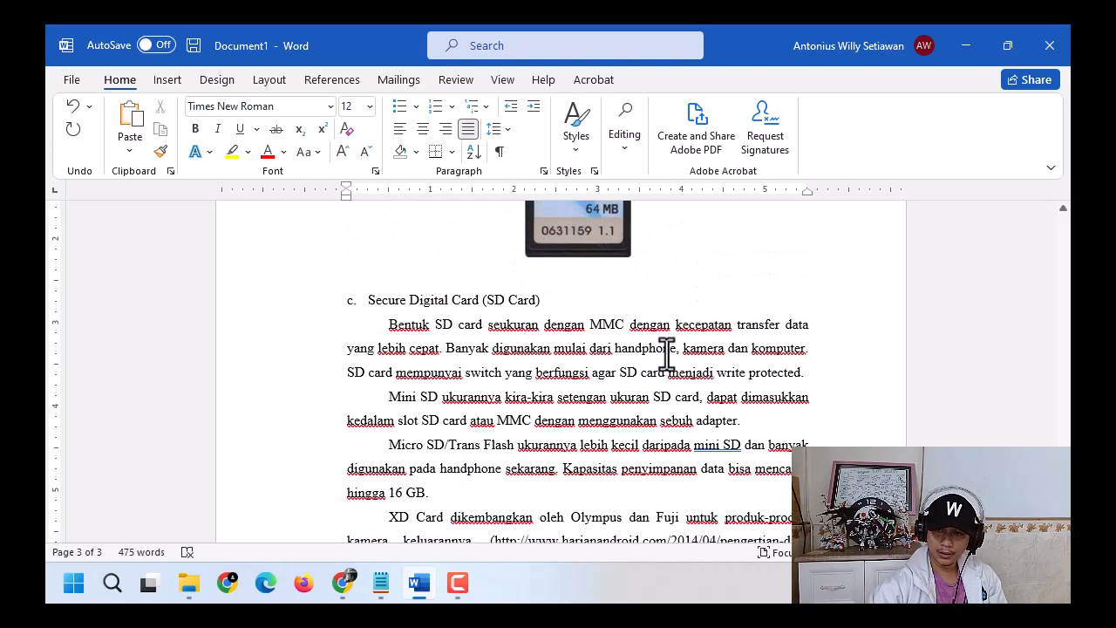
scroll(650, 301, down, 1)
text(Digital Card (SSD)
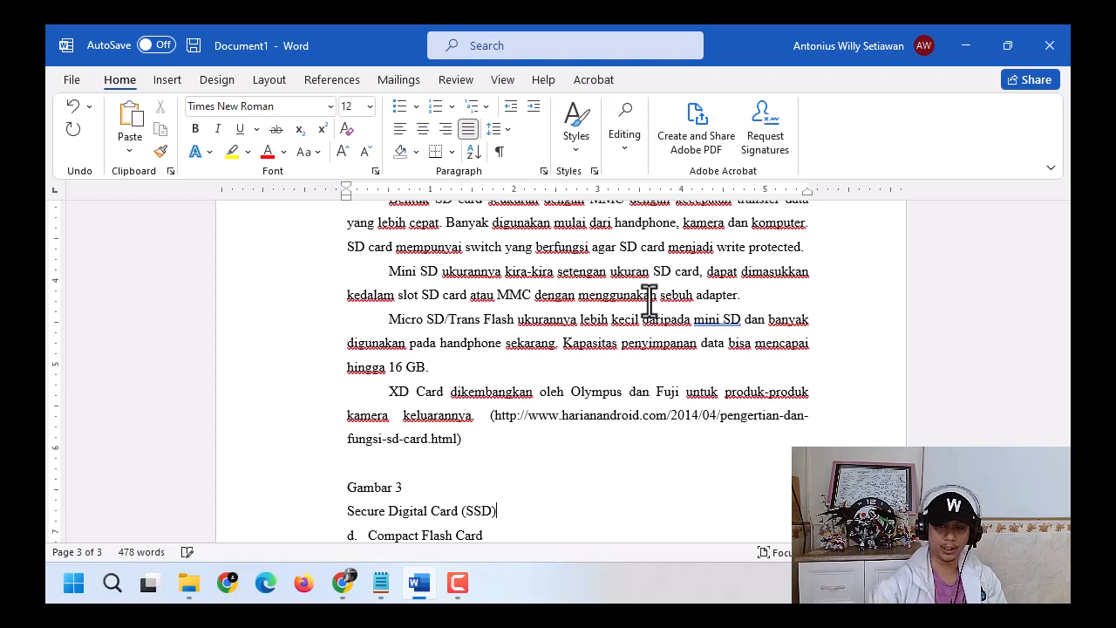
scroll(650, 301, up, 2)
scroll(650, 301, down, 2)
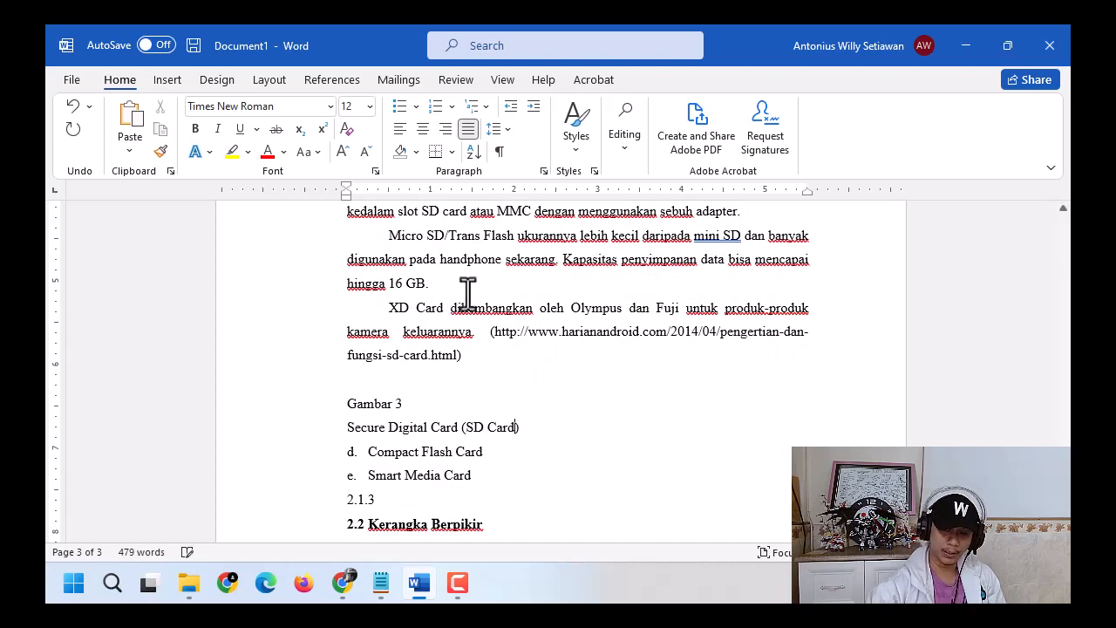
drag(346, 427, 410, 426)
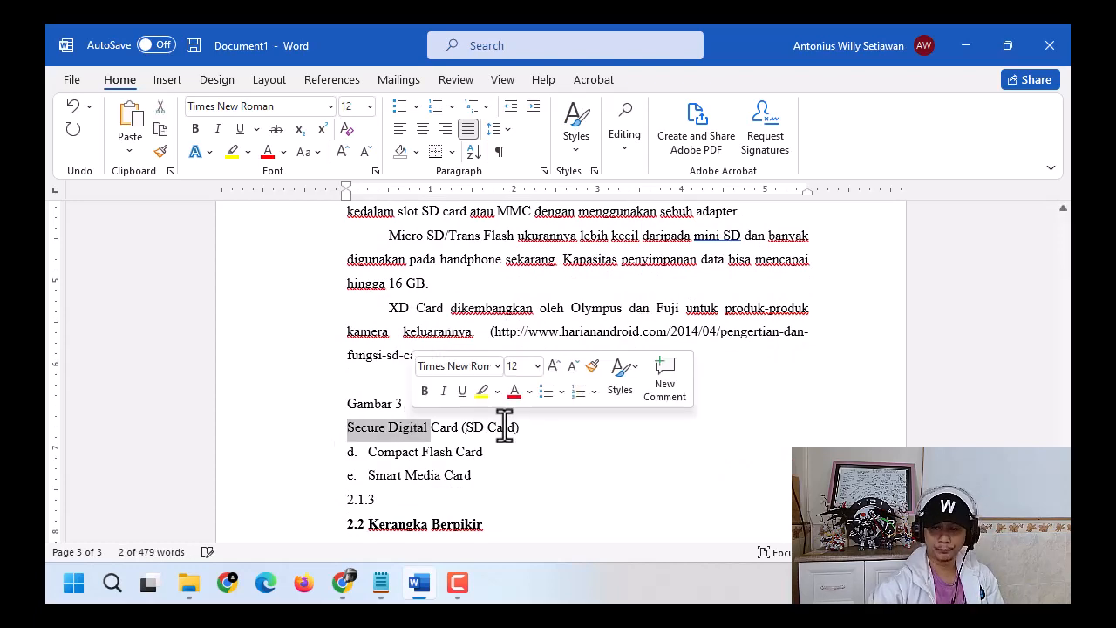
click(553, 428)
key(Return)
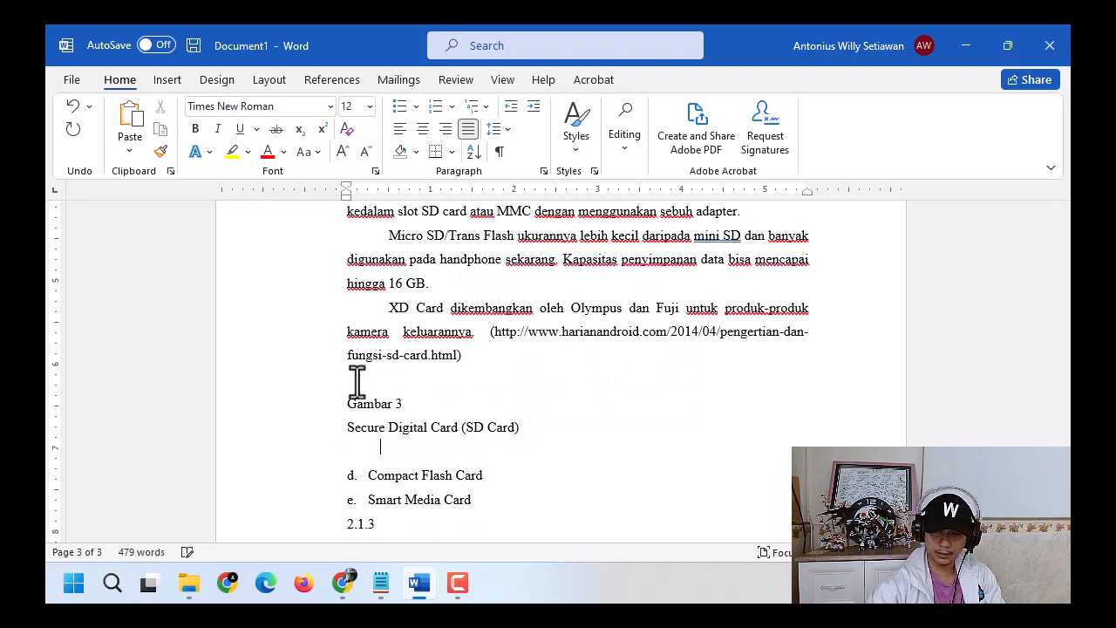
Step: Make the "Gambar 3" line bold and the "Secure Digital Card (SD Card)" caption line italic
click(303, 405)
key(ctrl+b)
click(308, 426)
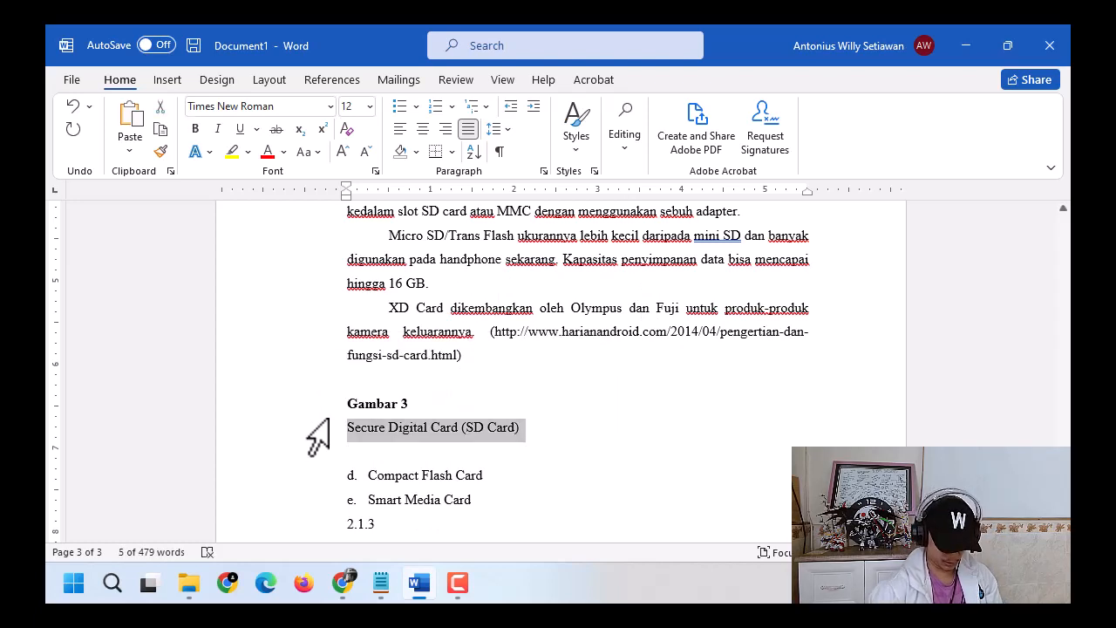
key(ctrl+i)
Step: Center the empty line below the Gambar 3 caption and insert the SD card picture there from File Explorer
click(405, 459)
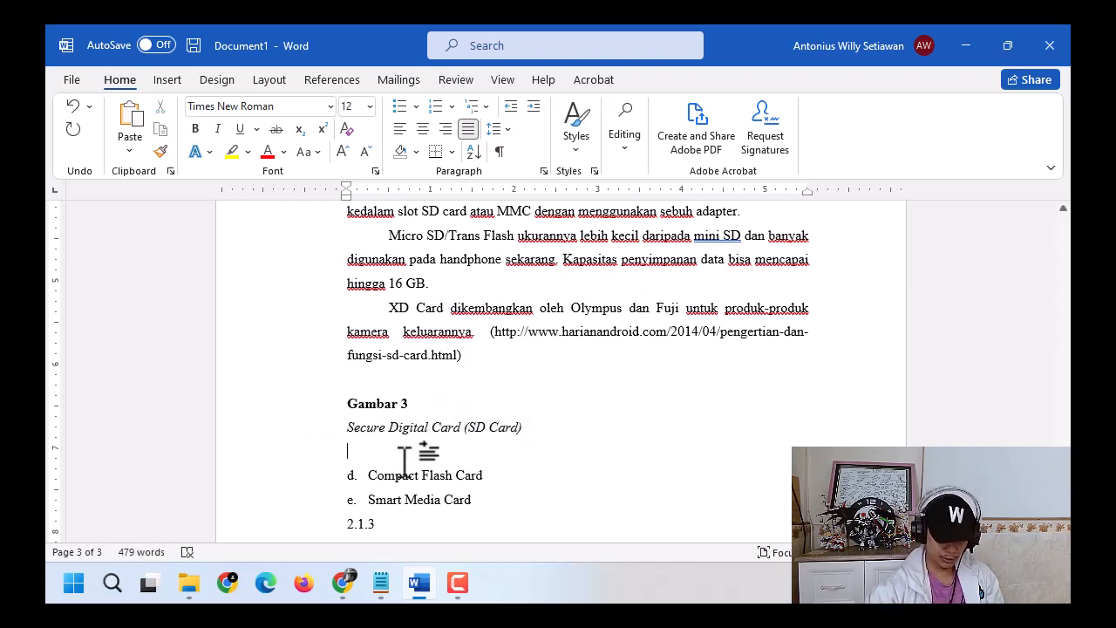
key(ctrl+e)
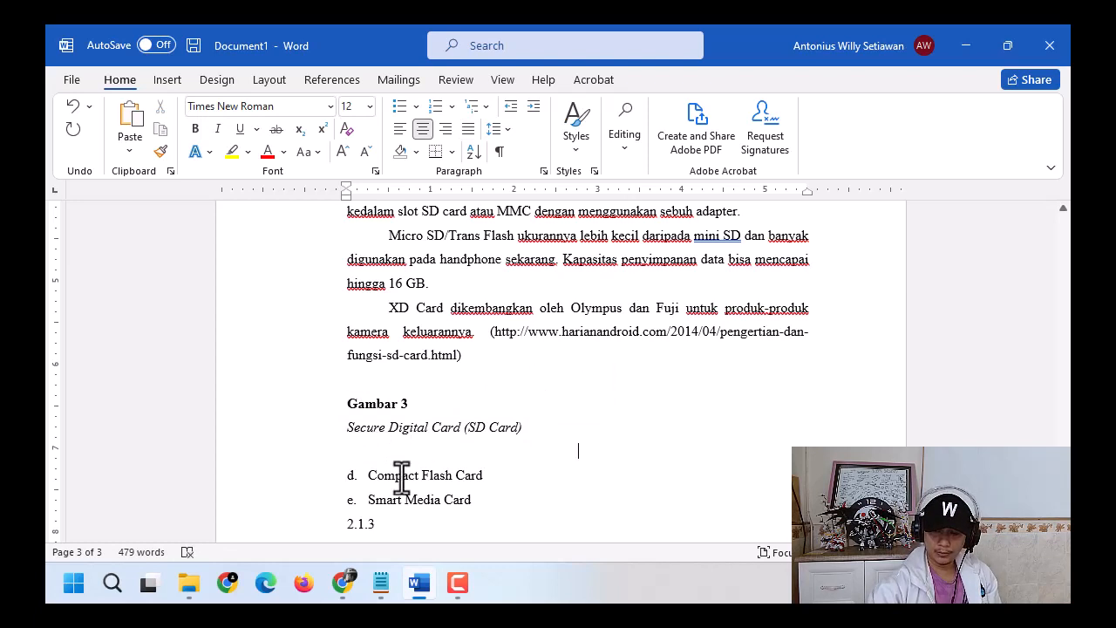
click(189, 583)
drag(907, 292, 636, 436)
scroll(636, 436, down, 6)
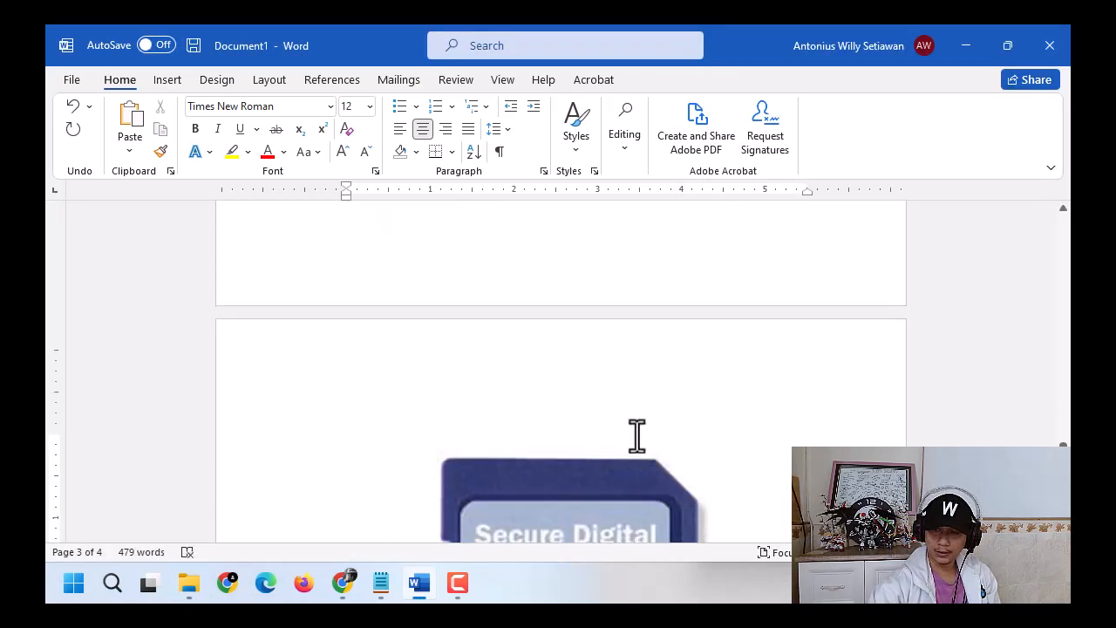
Step: Shrink the SD card picture proportionally to about 1.3 inches wide so it fits directly under its caption
scroll(519, 379, down, 4)
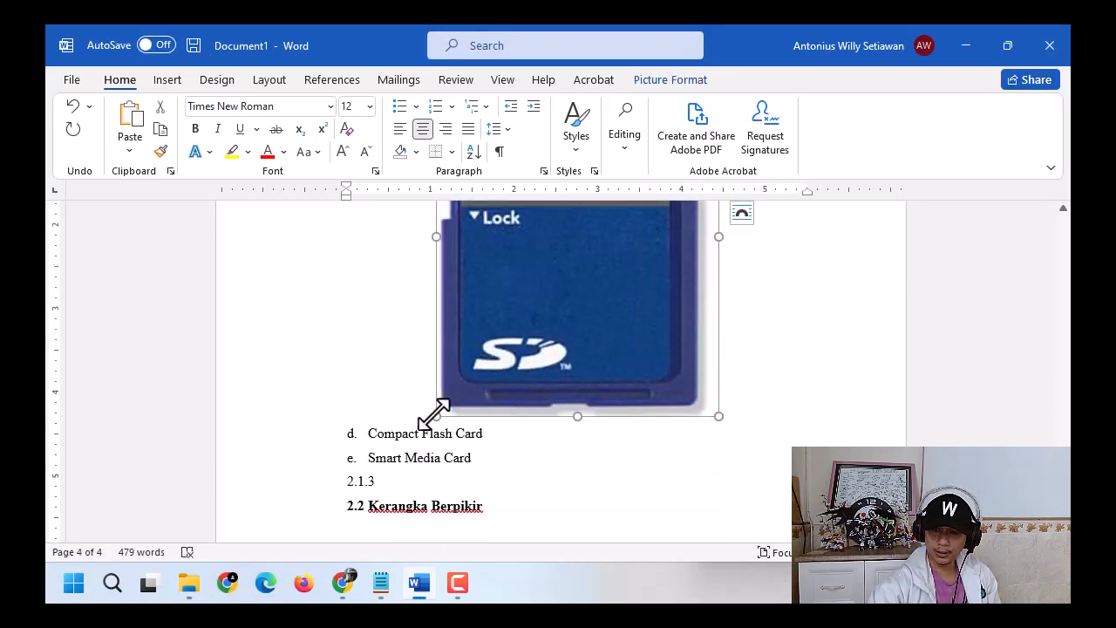
drag(431, 412, 613, 259)
scroll(619, 311, up, 7)
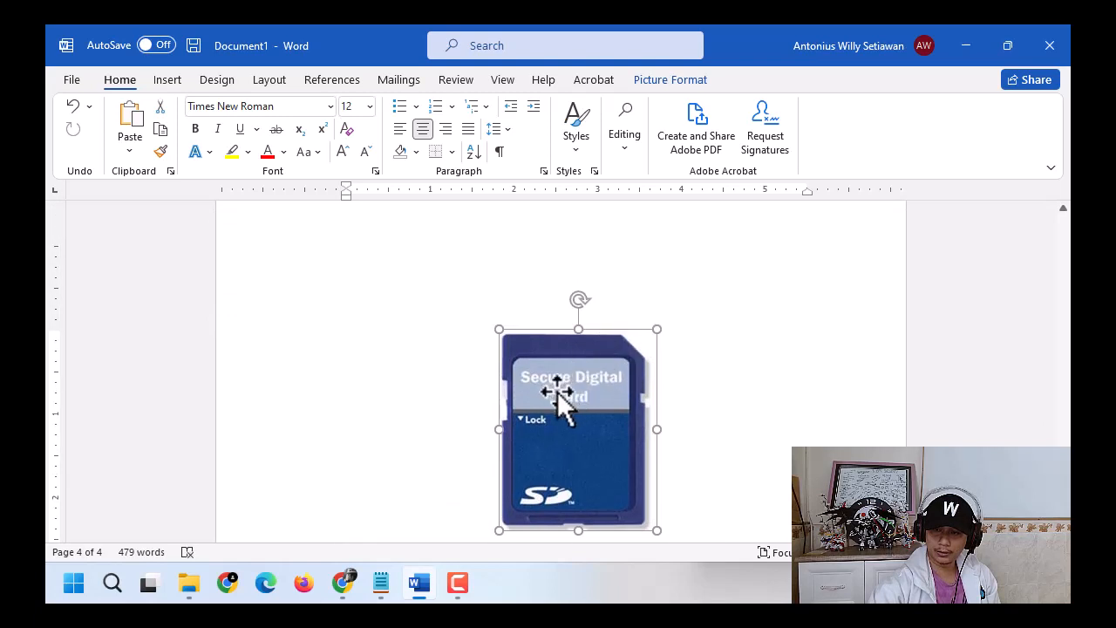
scroll(511, 441, down, 2)
drag(501, 450, 553, 402)
scroll(578, 381, down, 3)
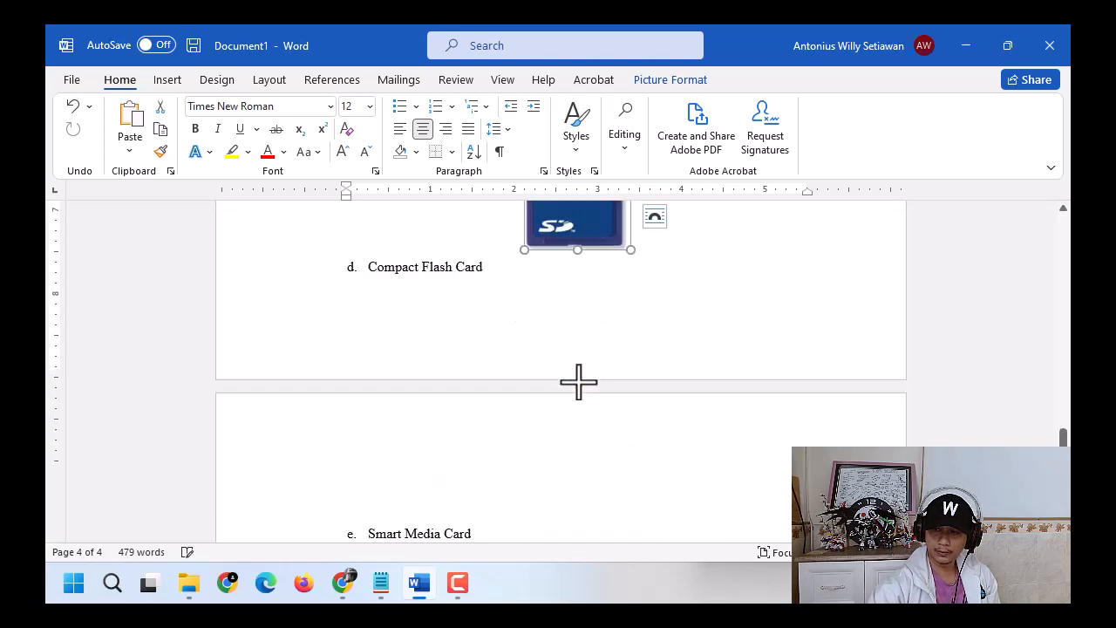
scroll(599, 393, up, 4)
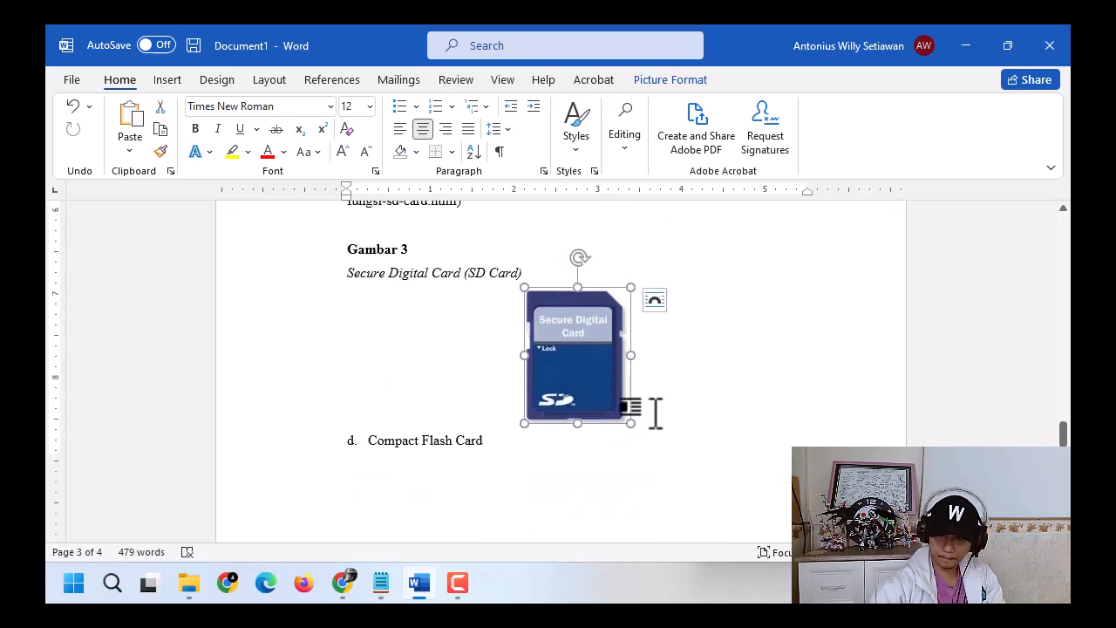
Step: Add a new justified line below the SD card picture
click(698, 410)
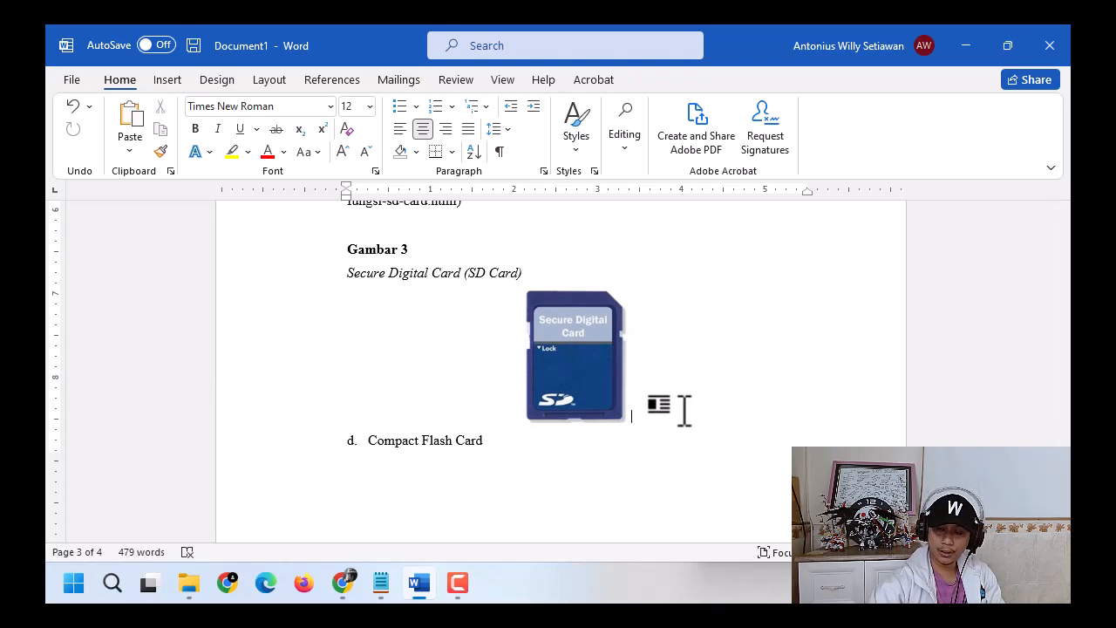
key(Return)
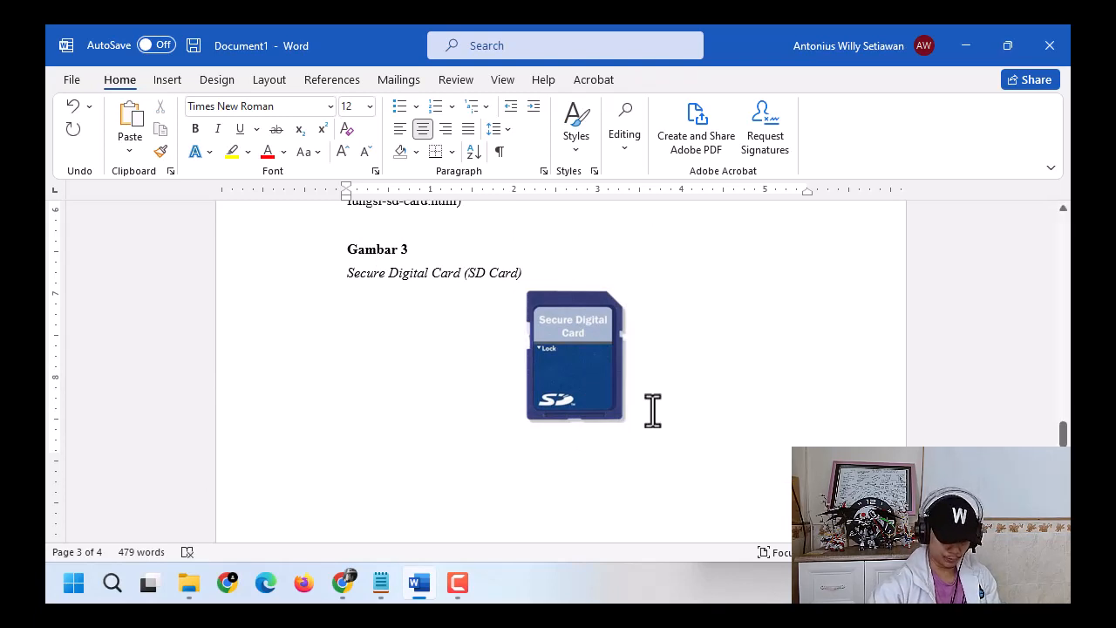
key(ctrl+j)
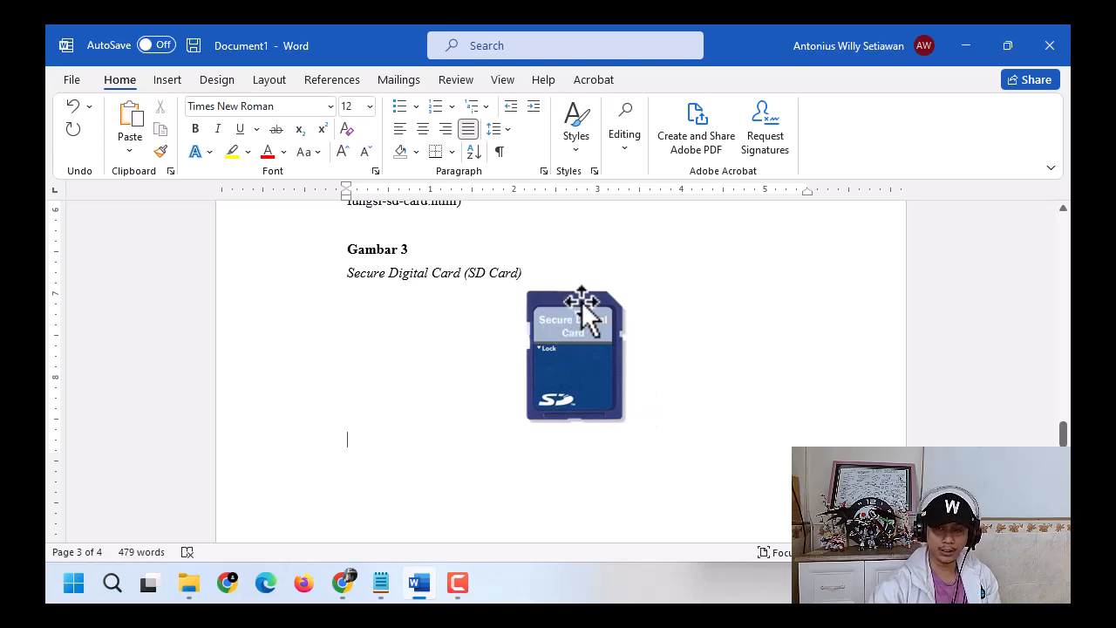
Step: Add an unnumbered line under the Compact Flash Card heading with a 0.5 inch first-line indent
scroll(511, 329, down, 5)
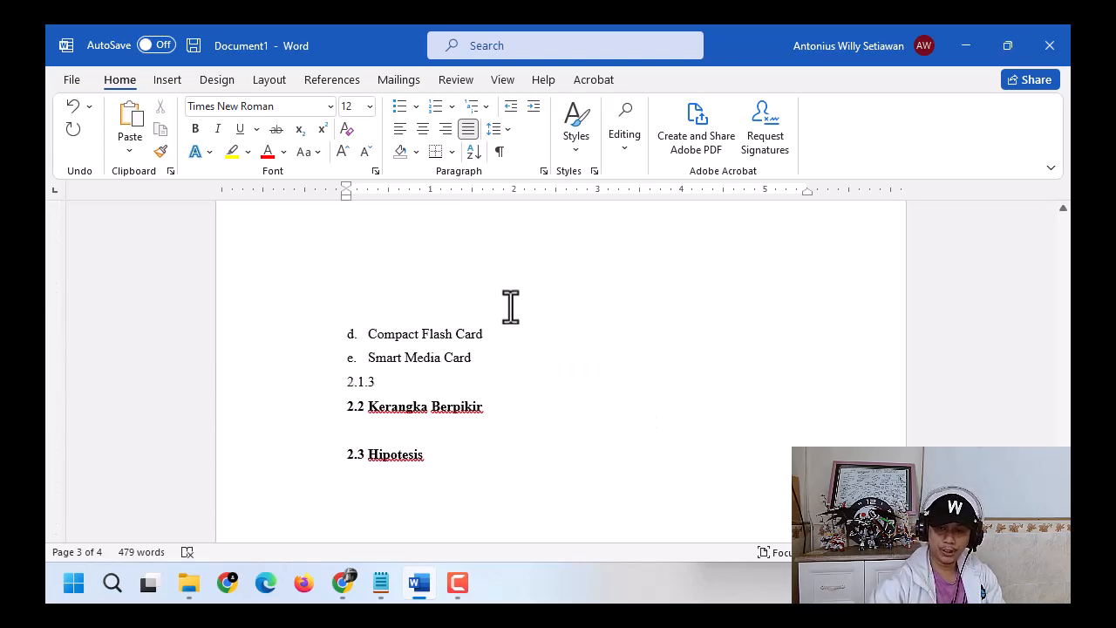
click(509, 320)
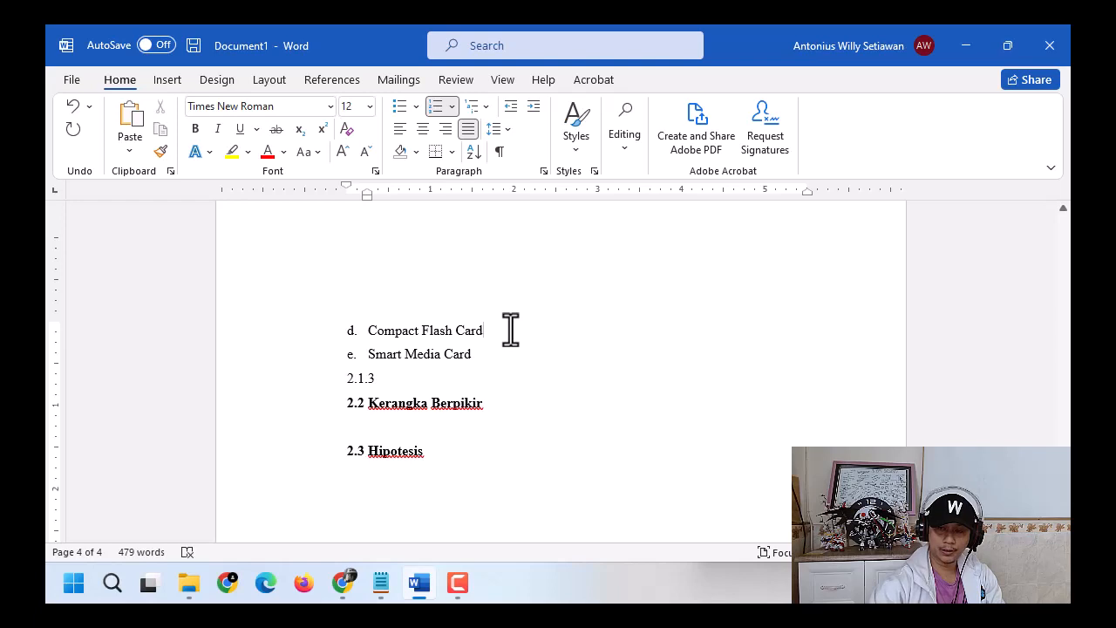
key(Return)
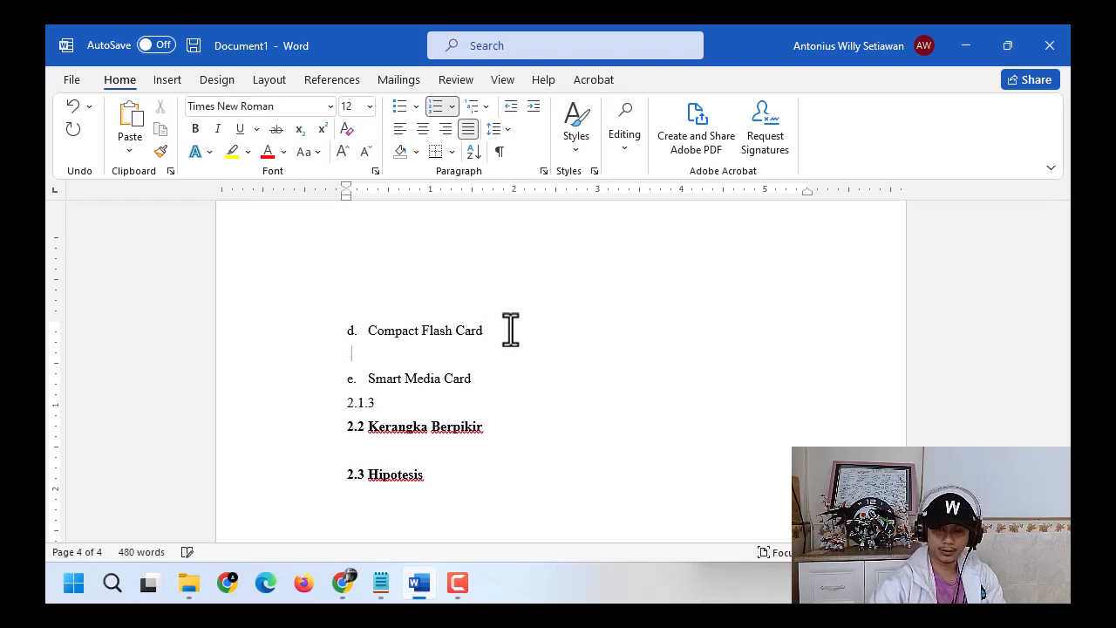
key(BackSpace)
drag(349, 185, 389, 191)
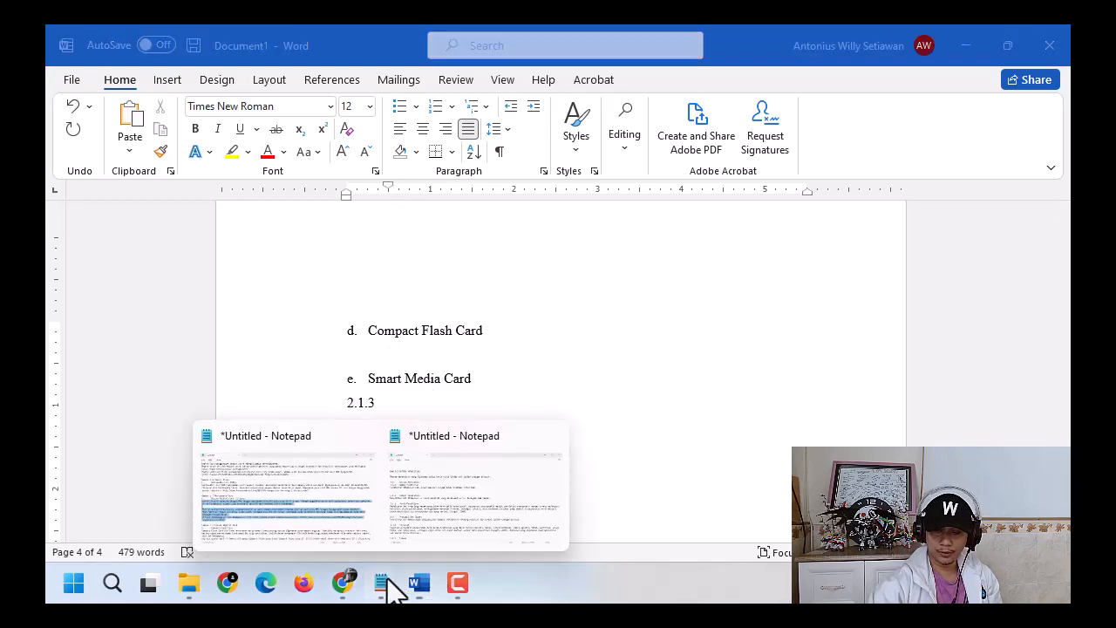
Step: Switch to the Notepad notes, copy the two body paragraphs about Compact Flash Card, and return to the Word document
click(342, 429)
scroll(342, 427, down, 3)
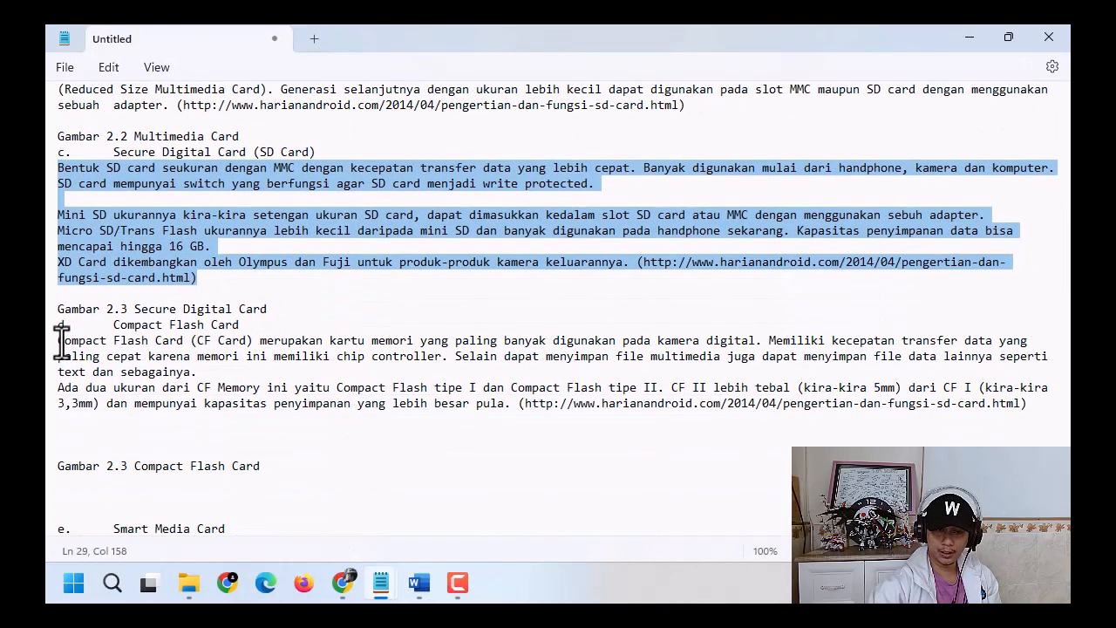
drag(60, 340, 1030, 405)
key(super+c)
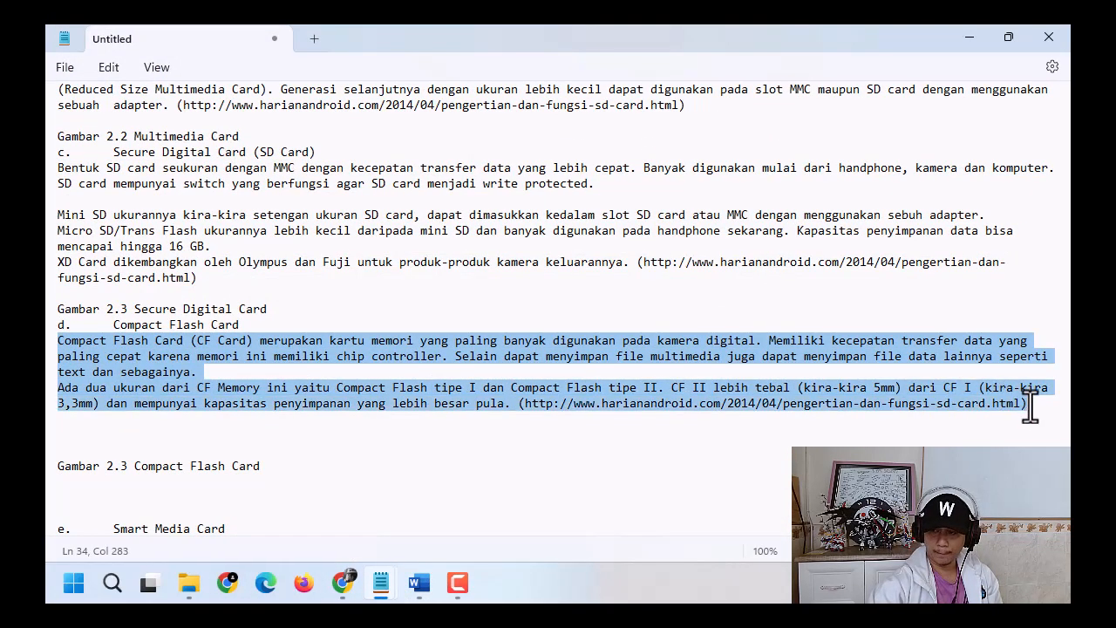
click(973, 37)
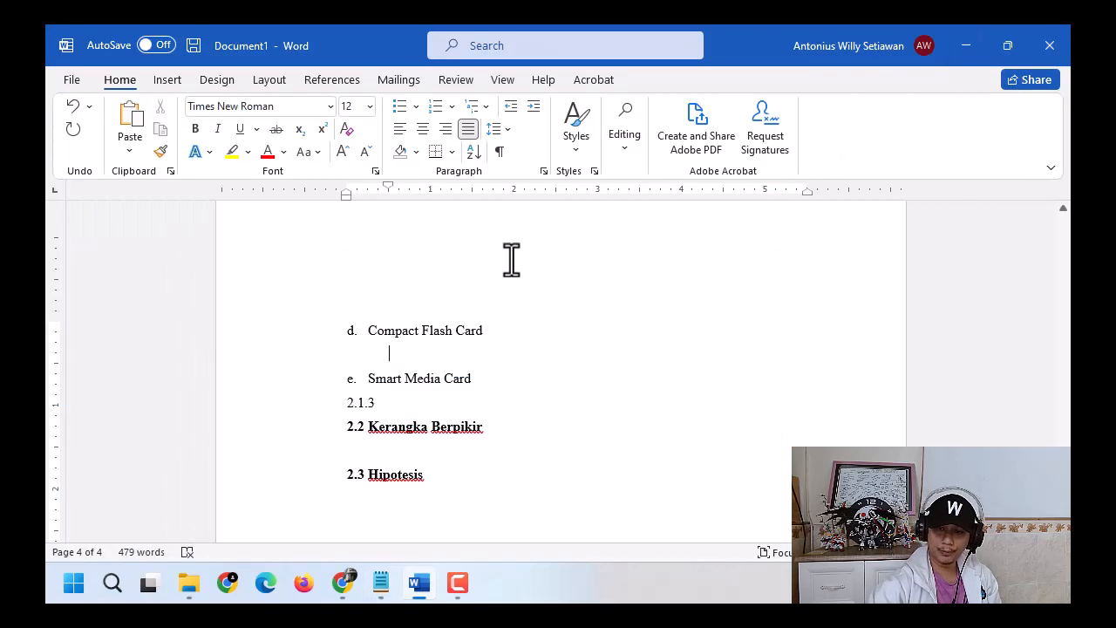
Step: Paste the copied paragraphs under the Compact Flash Card heading so they take on the document's formatting
click(133, 151)
click(129, 201)
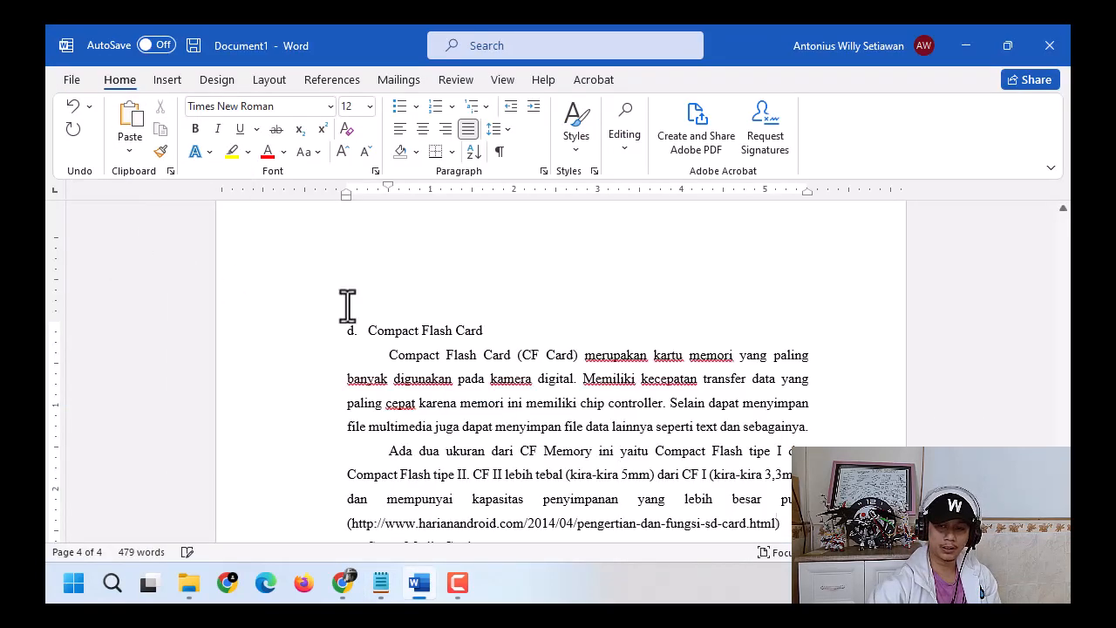
scroll(574, 403, down, 1)
scroll(575, 403, down, 1)
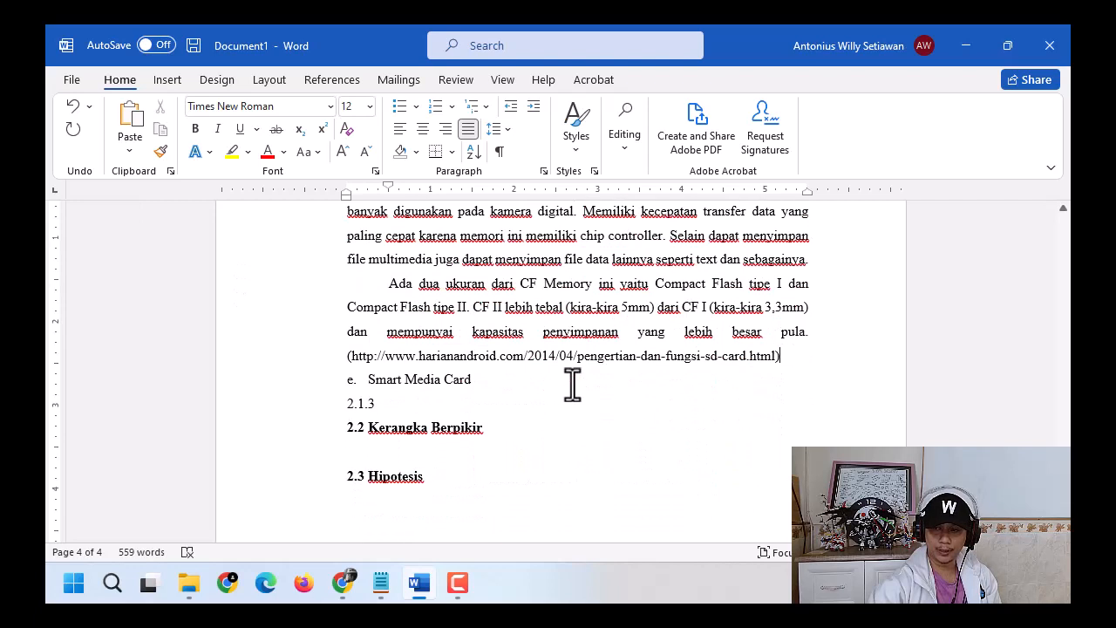
Step: Add an unindented empty line below the Compact Flash Card paragraphs, undoing the automatic hyperlink on the source address
click(792, 354)
key(Return)
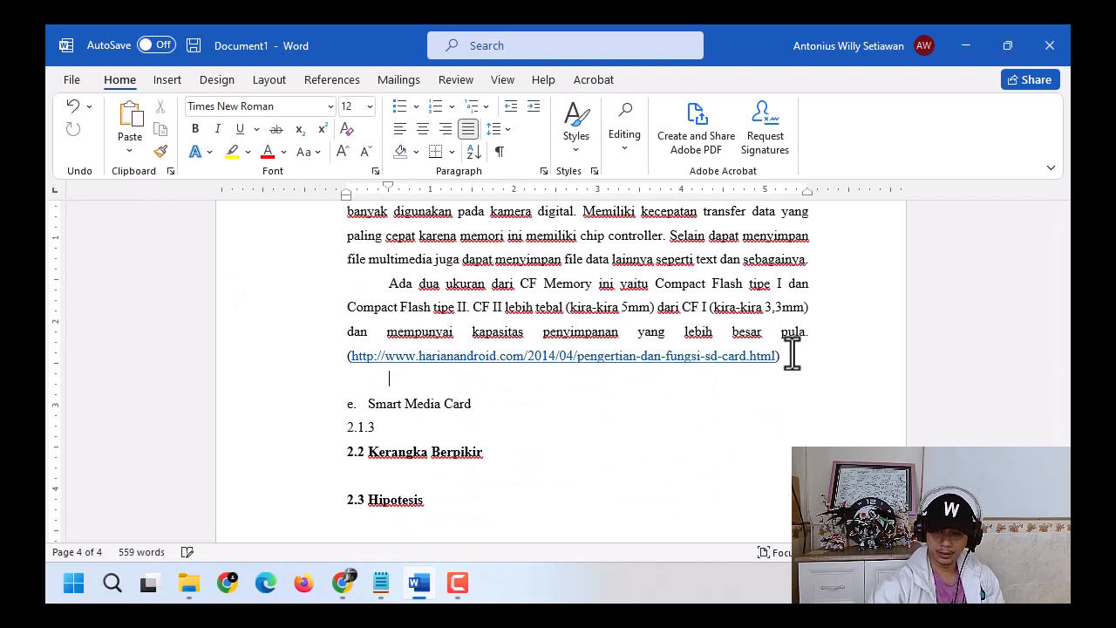
key(ctrl+z)
scroll(685, 359, up, 4)
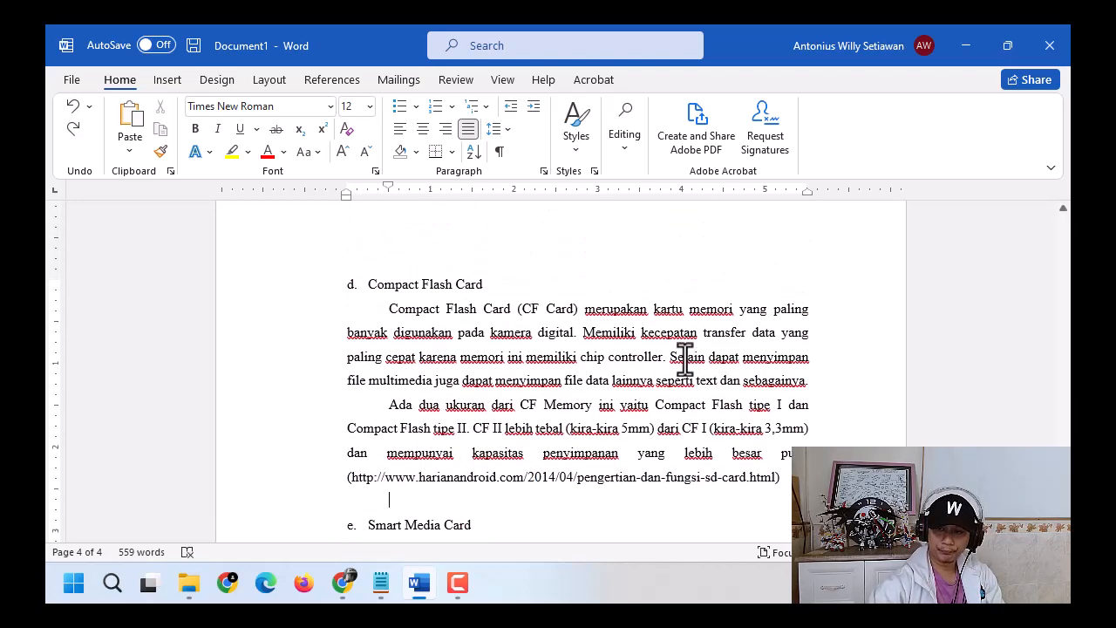
click(804, 432)
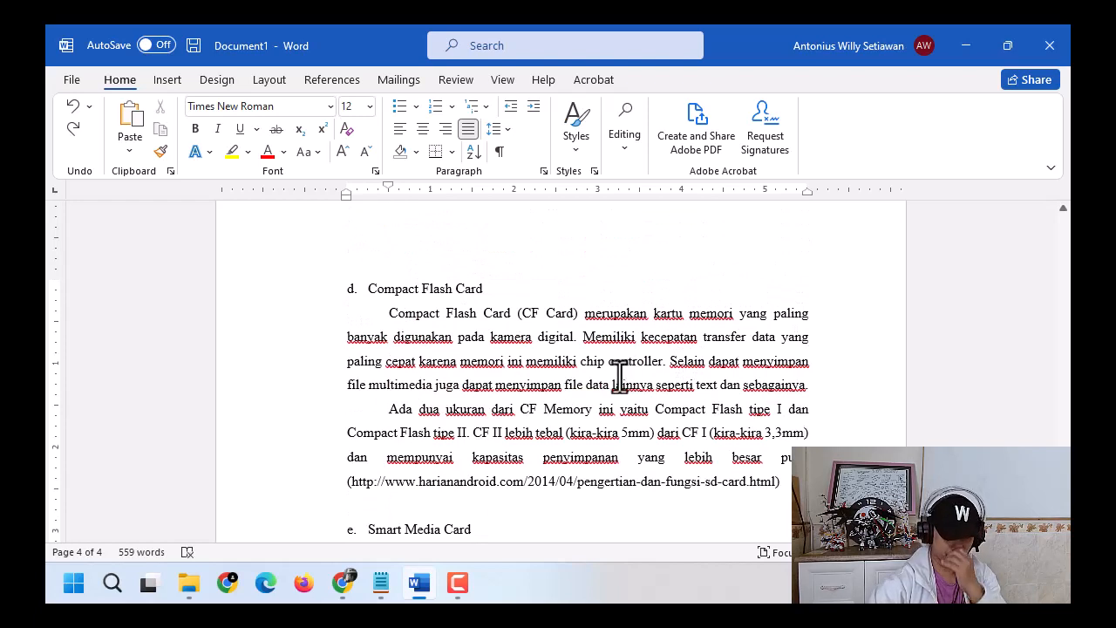
scroll(480, 458, down, 2)
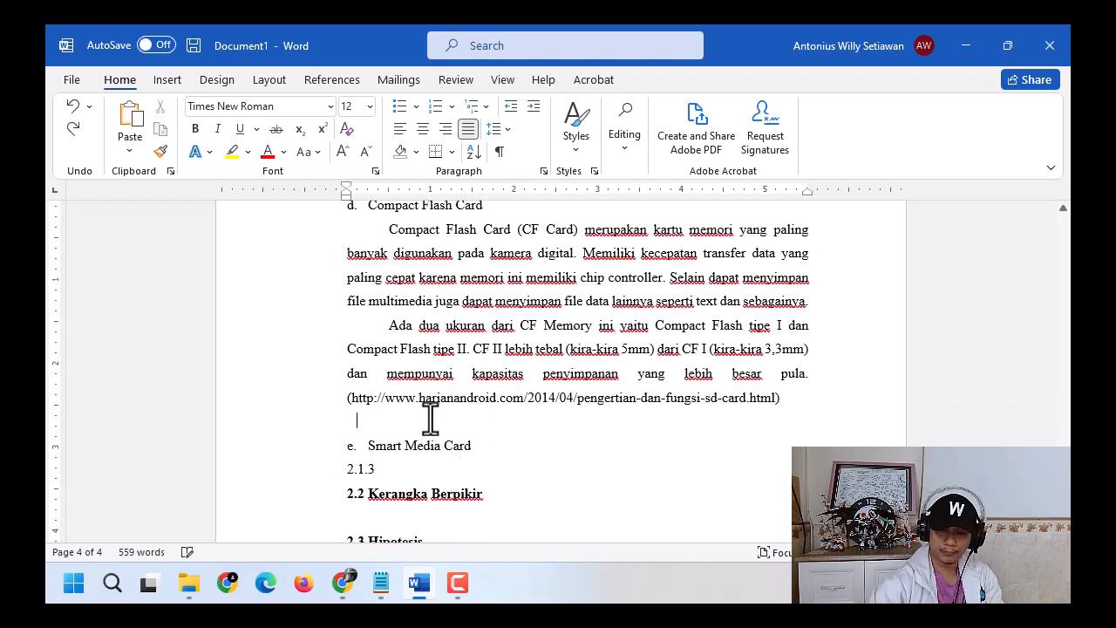
Step: Add a two-line figure caption below the Compact Flash Card text: "Gambar 4" in bold and "Compact Flash Card" in italics
key(Return)
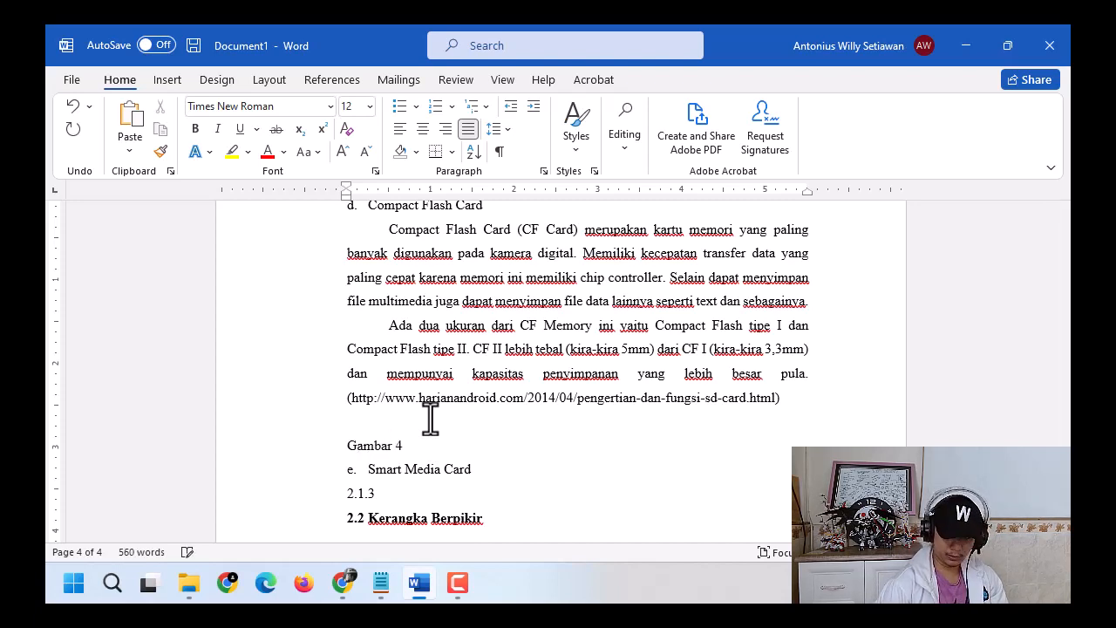
key(Return)
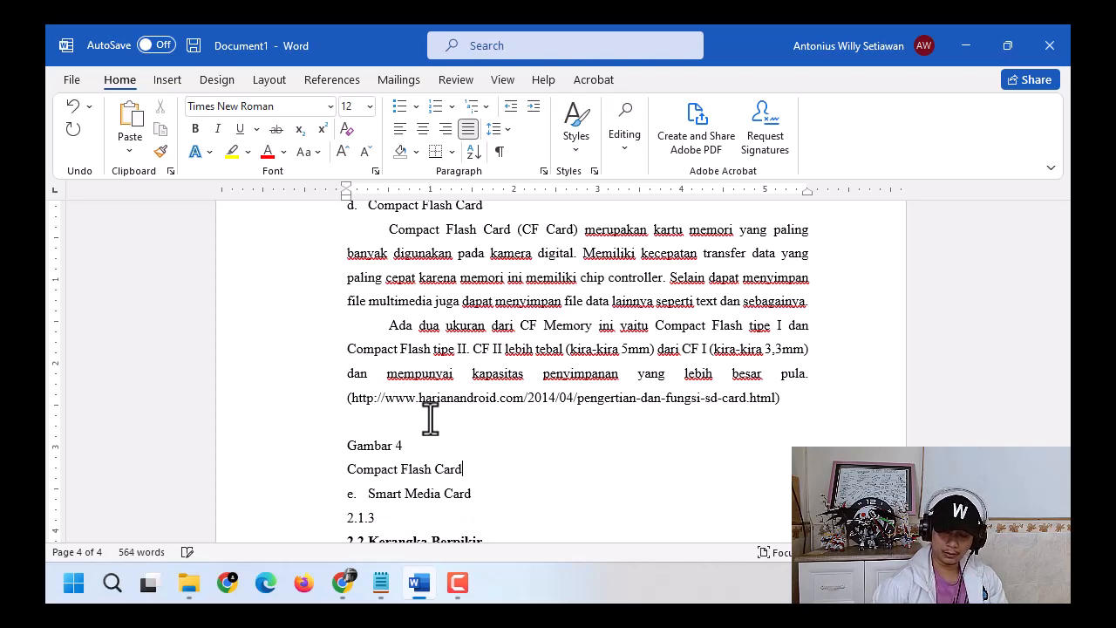
key(Return)
key(shift+End)
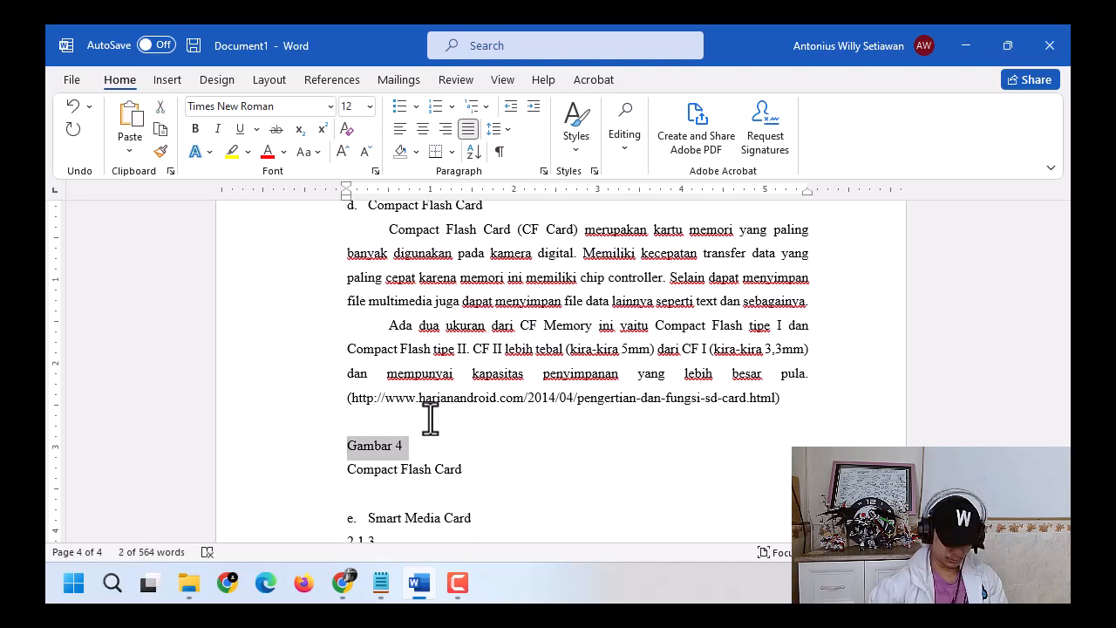
key(ctrl+b)
click(307, 470)
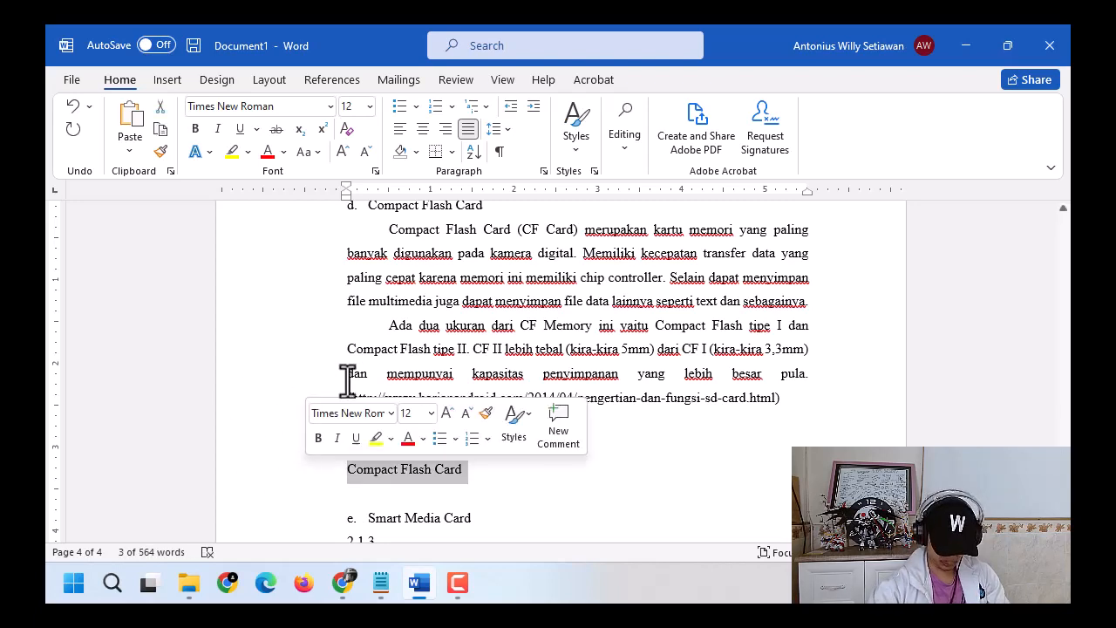
key(ctrl+i)
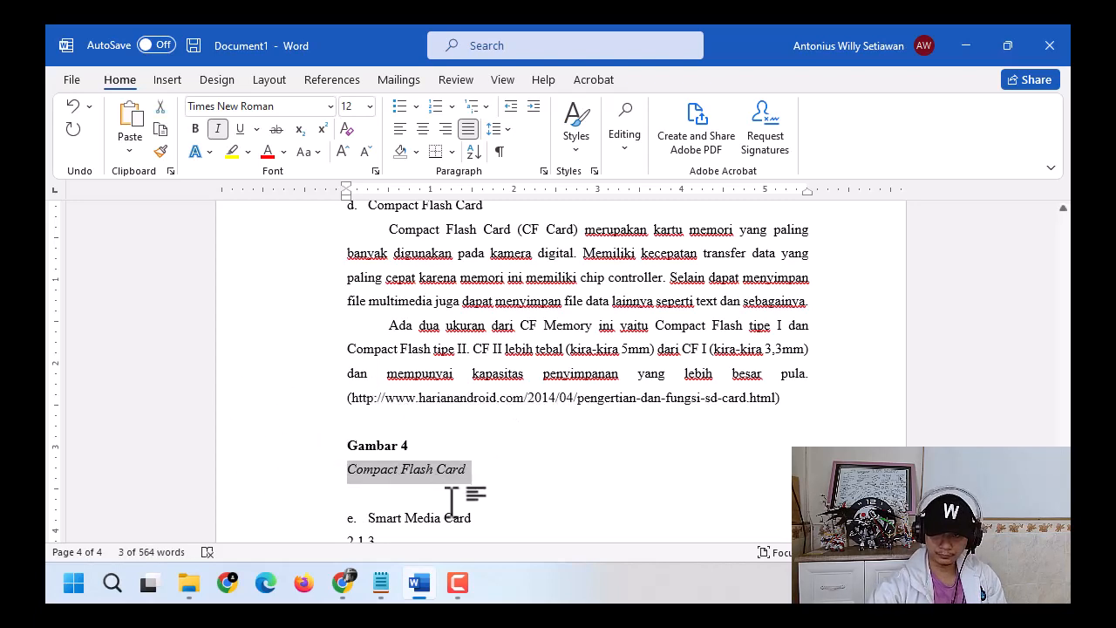
Step: Centre the empty line below the Gambar 4 caption and insert the picture 4.png from the Downloads folder there
click(494, 490)
key(ctrl+e)
scroll(477, 392, up, 3)
scroll(477, 393, up, 6)
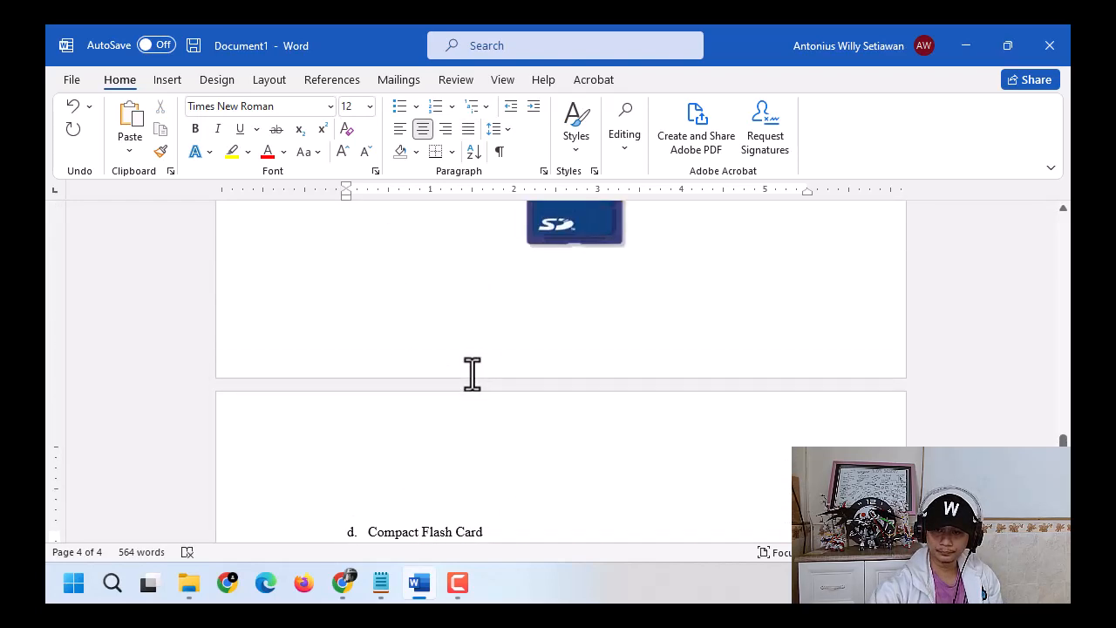
scroll(463, 352, down, 10)
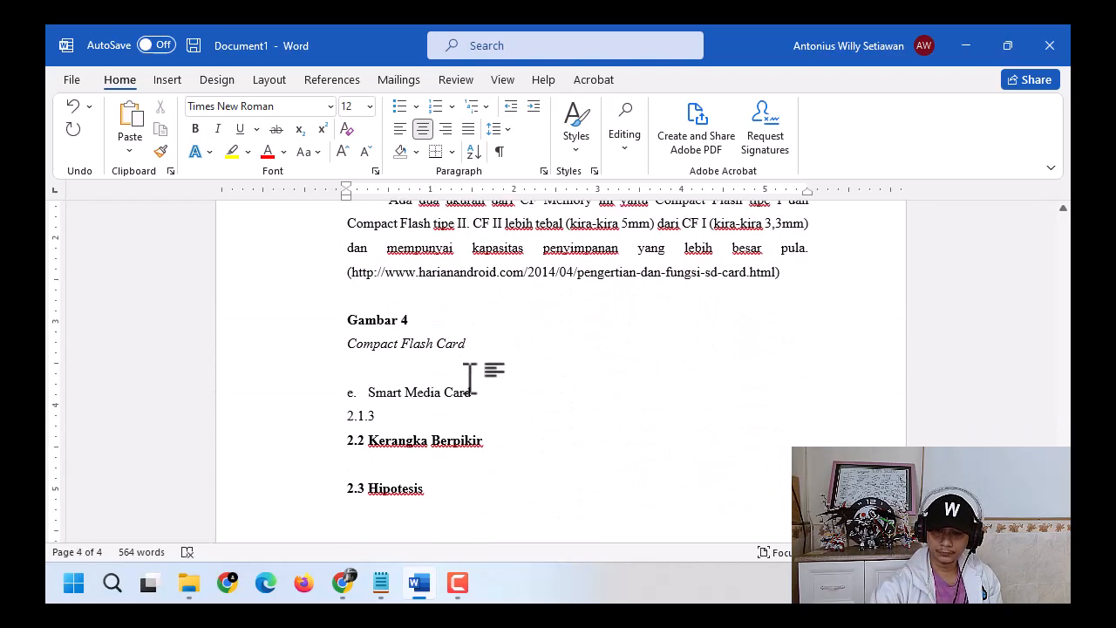
click(186, 581)
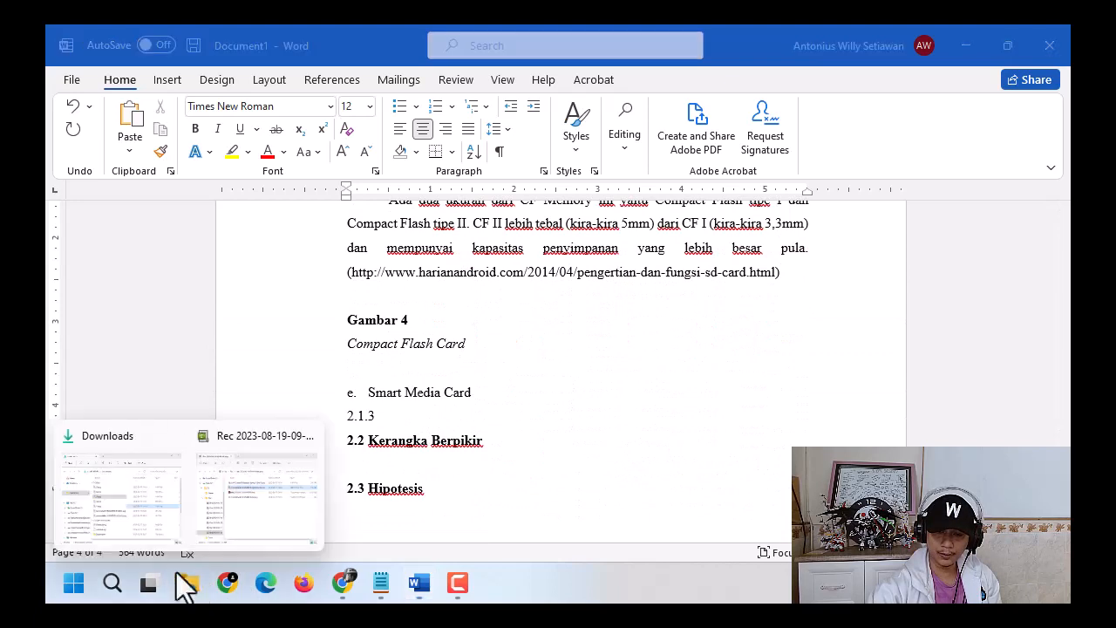
click(131, 497)
click(916, 271)
drag(916, 271, 652, 378)
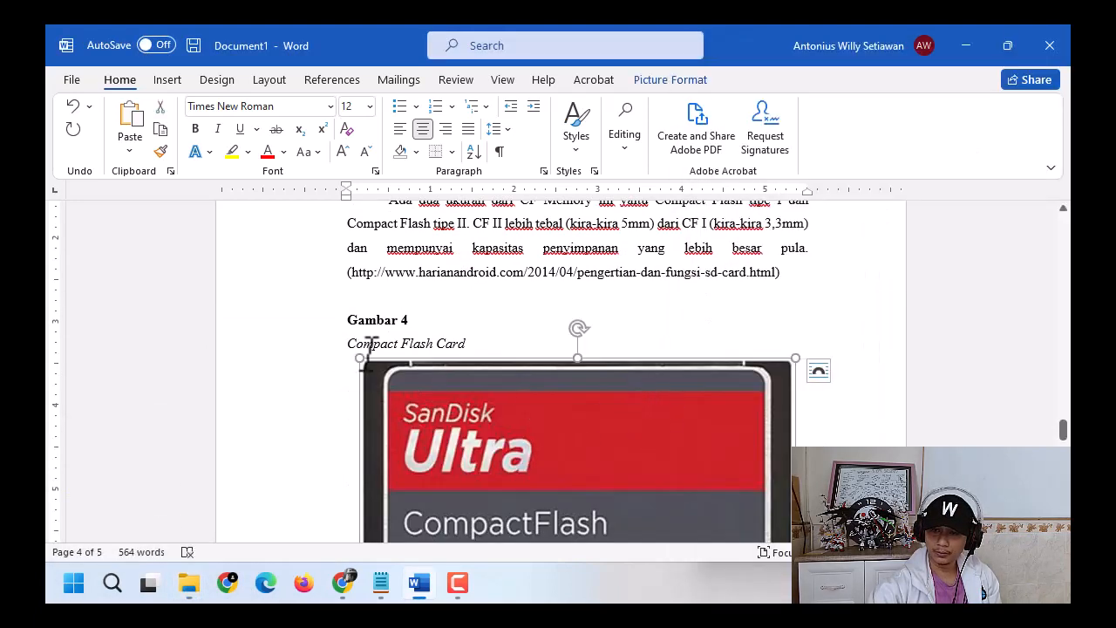
Step: Shrink the Compact Flash Card picture proportionally to about 2 inches wide so it fits below its caption
scroll(461, 432, down, 5)
drag(364, 475, 606, 230)
scroll(628, 309, up, 4)
scroll(628, 309, up, 3)
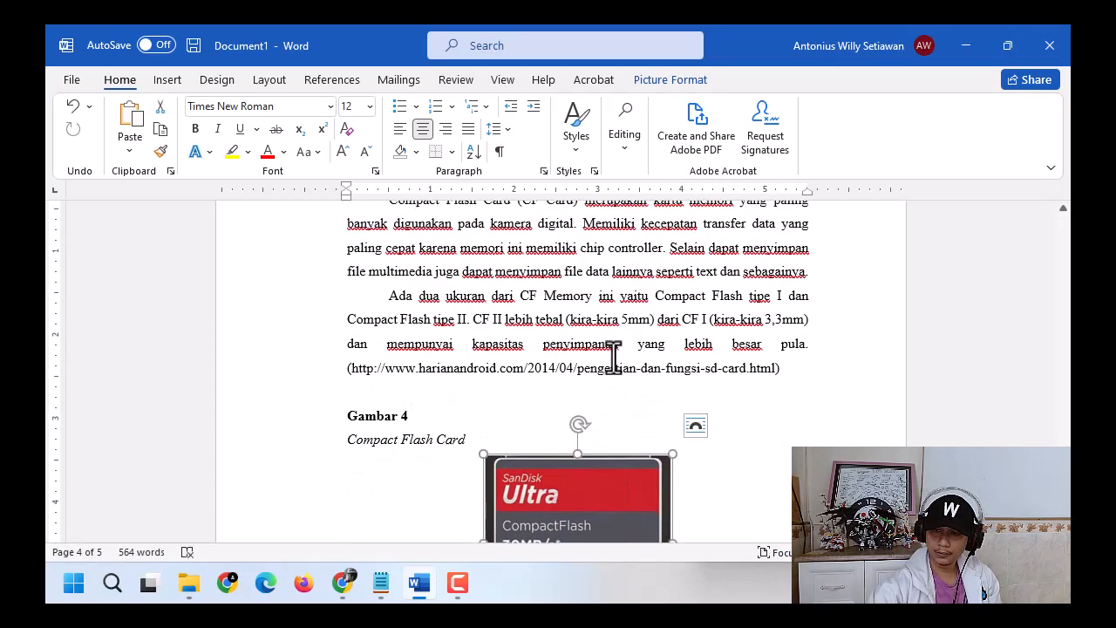
scroll(610, 361, down, 3)
drag(482, 466, 512, 456)
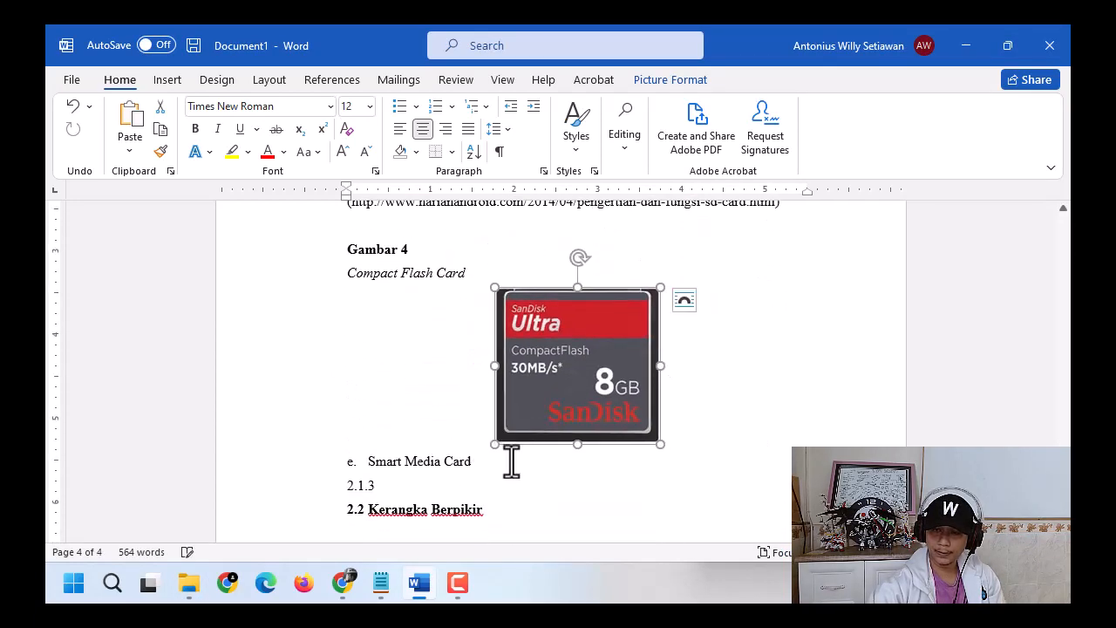
Step: Add an empty line between the Compact Flash Card picture and the Smart Media Card heading
click(713, 429)
key(Return)
key(ctrl+z)
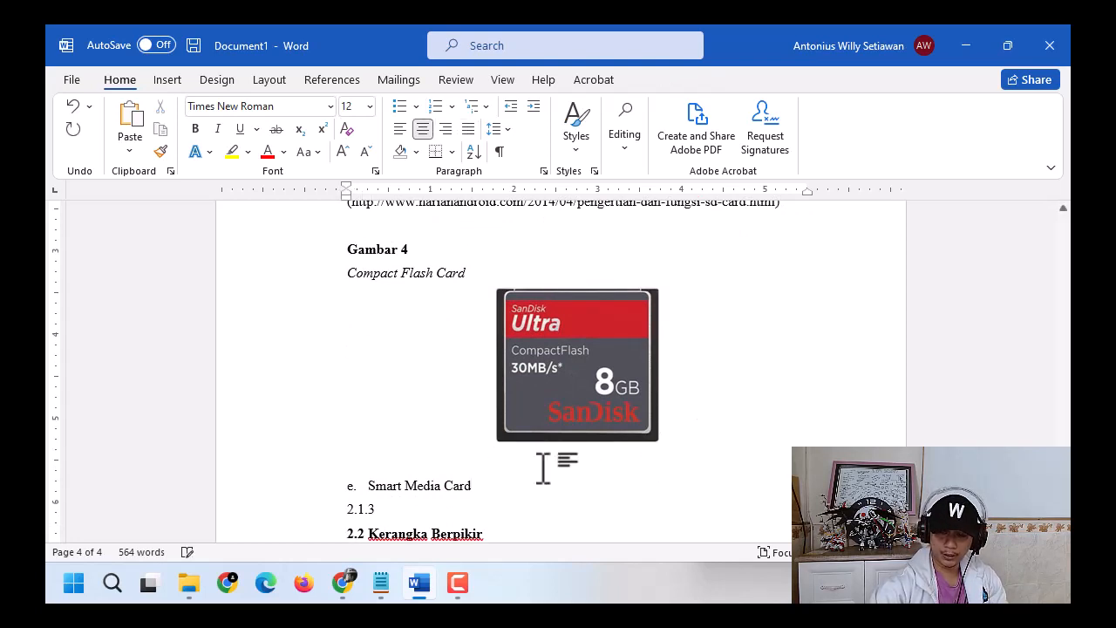
Step: Add an unnumbered line under the Smart Media Card heading with a 0.5 inch first-line indent
click(496, 491)
key(Return)
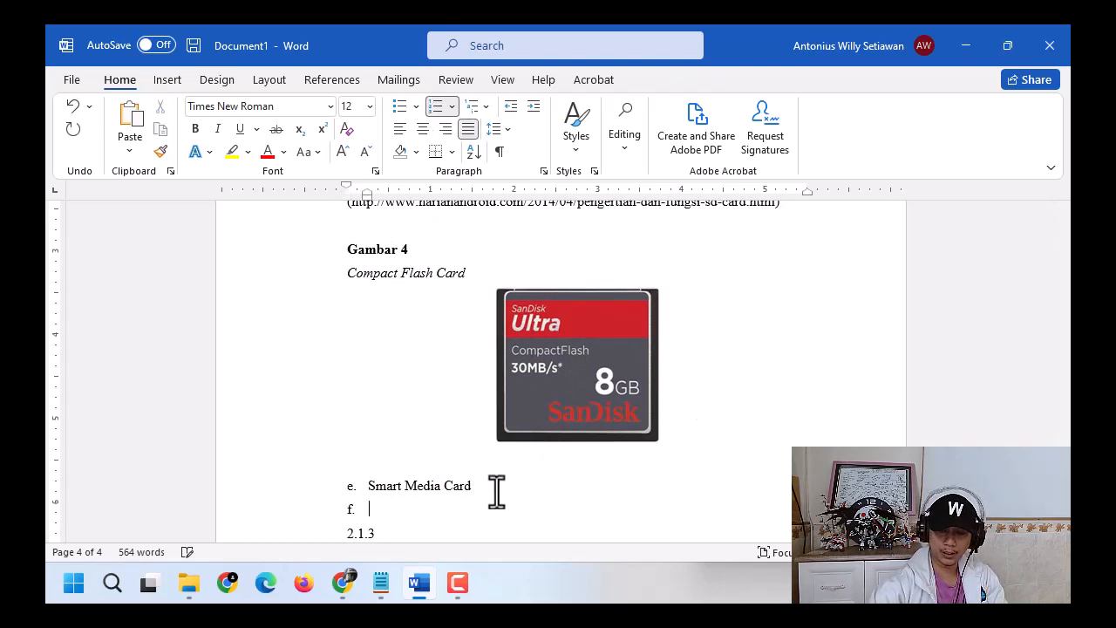
key(BackSpace)
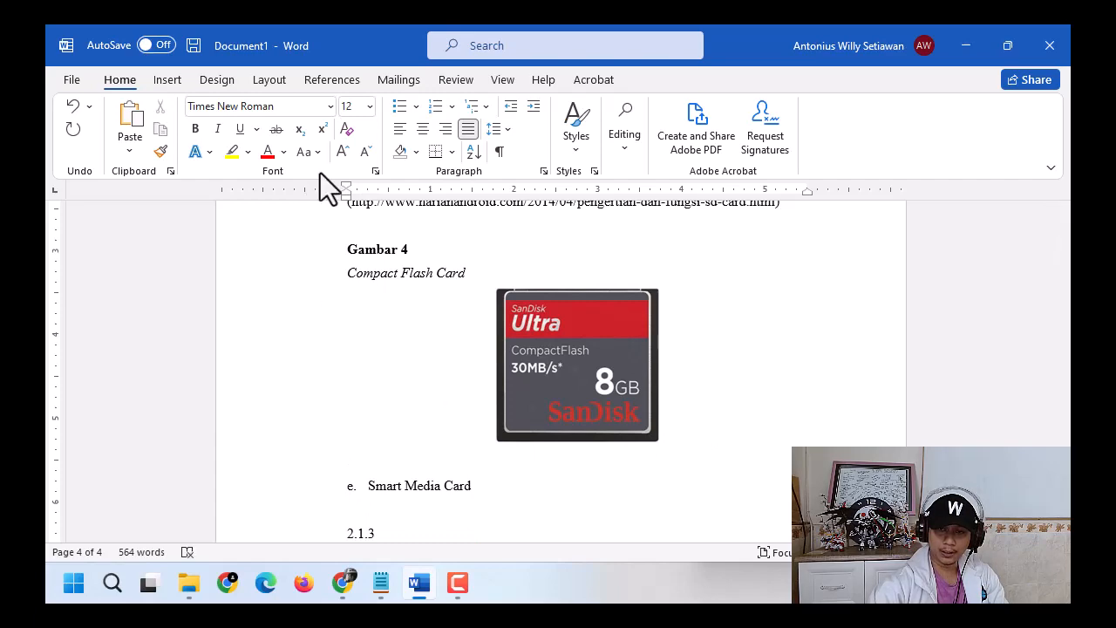
drag(348, 185, 388, 190)
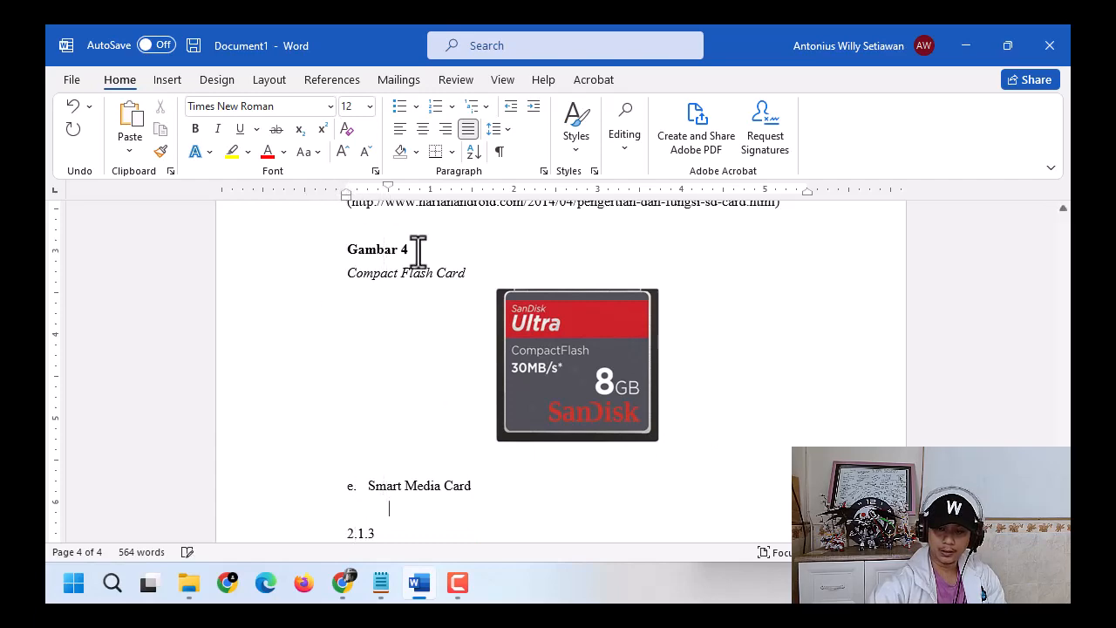
Step: Switch to the Notepad notes, copy the body paragraph about Smart Media Card, and return to the Word document
key(alt+Tab)
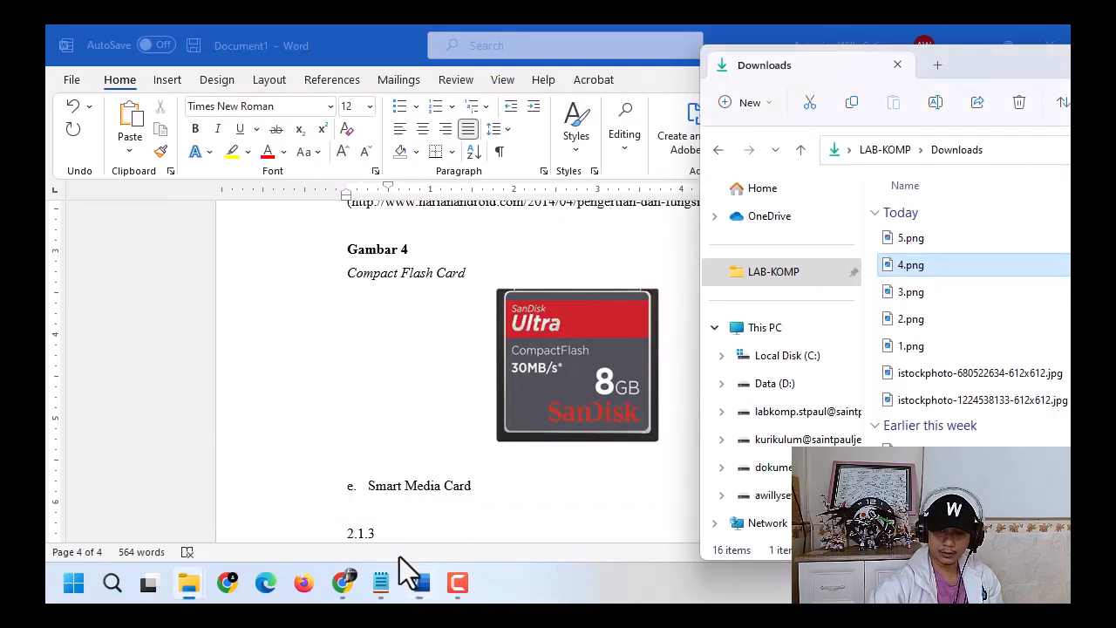
key(alt+Tab)
click(384, 586)
click(301, 488)
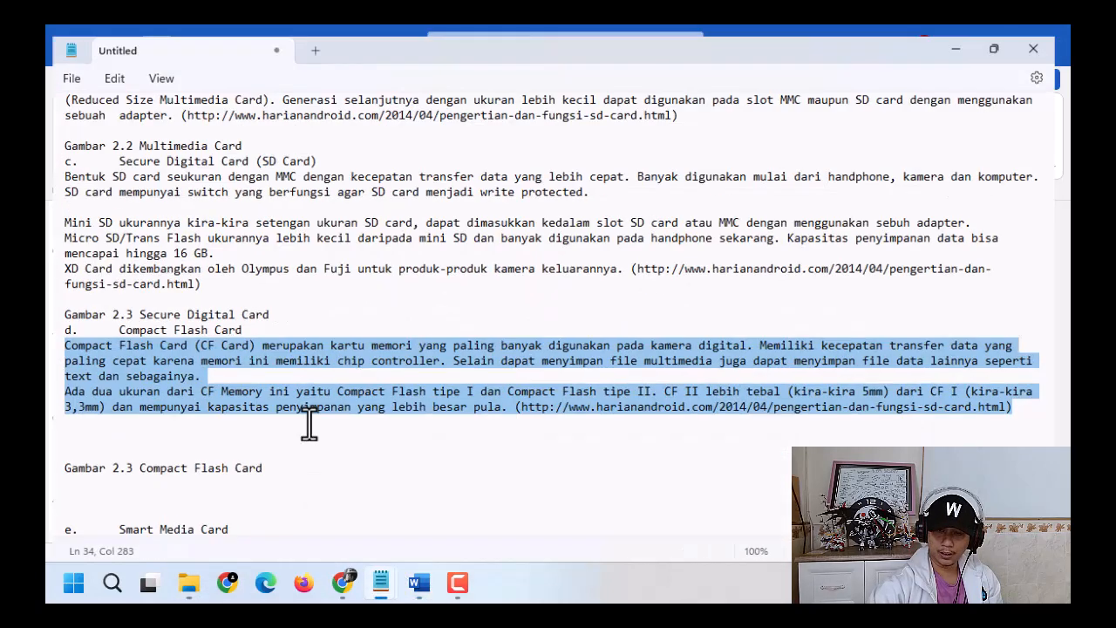
scroll(307, 384, down, 5)
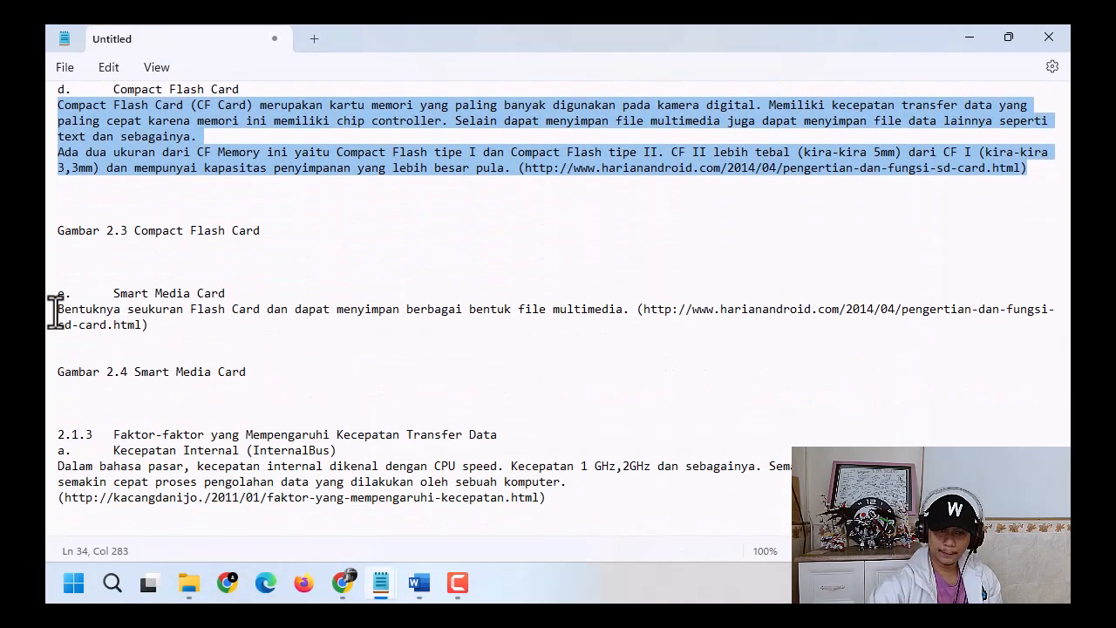
drag(58, 311, 171, 332)
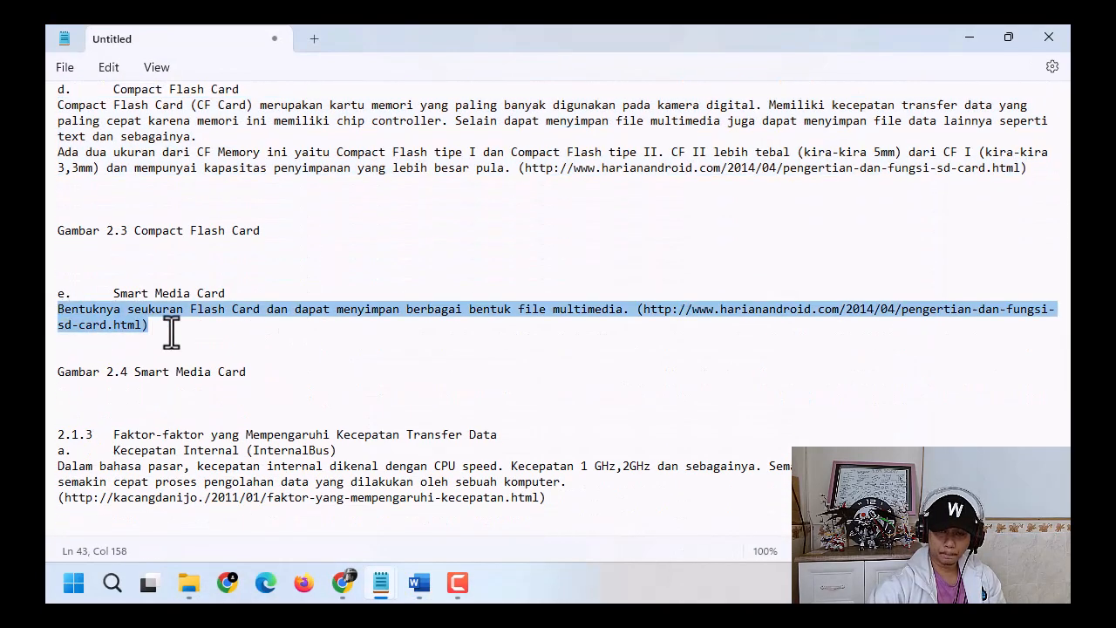
click(969, 38)
Step: Paste the copied paragraph into the indented line under the Smart Media Card heading
click(142, 149)
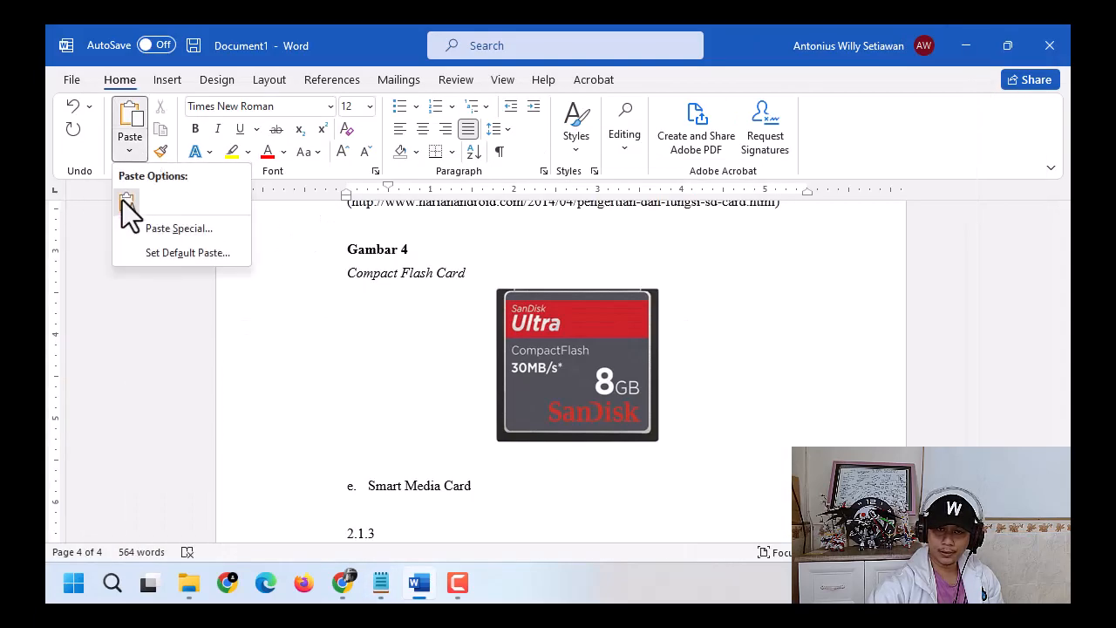
click(124, 202)
scroll(401, 342, down, 3)
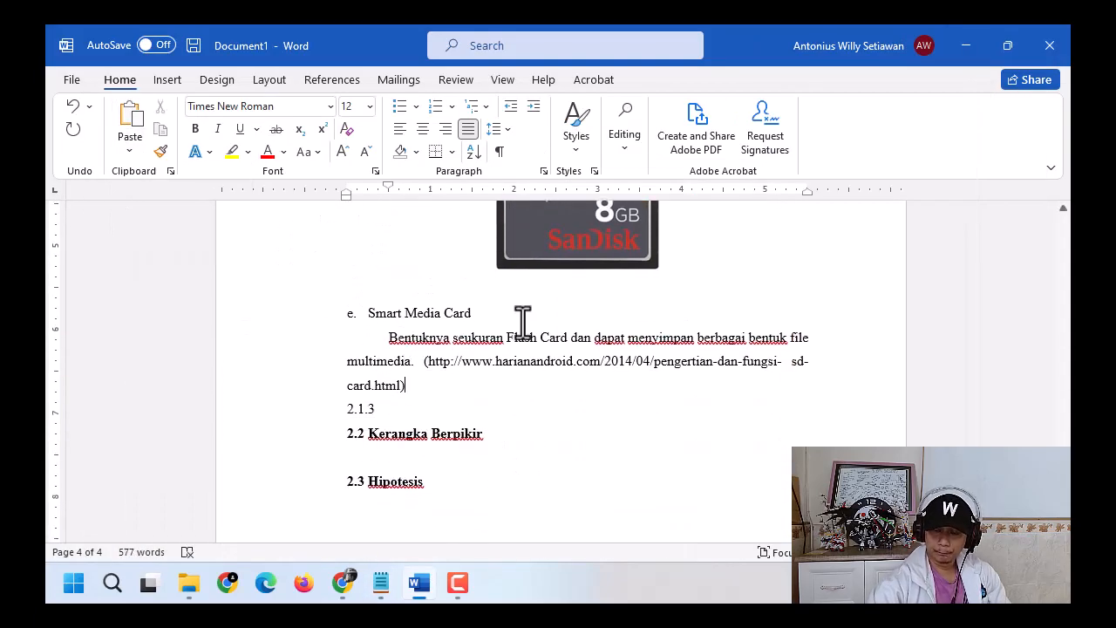
Step: Below the Smart Media Card paragraph, leave an empty line and add the unindented caption lines "Gambar 5" and "Smart Media Card", keeping the source address unlinked
key(Return)
key(ctrl+z)
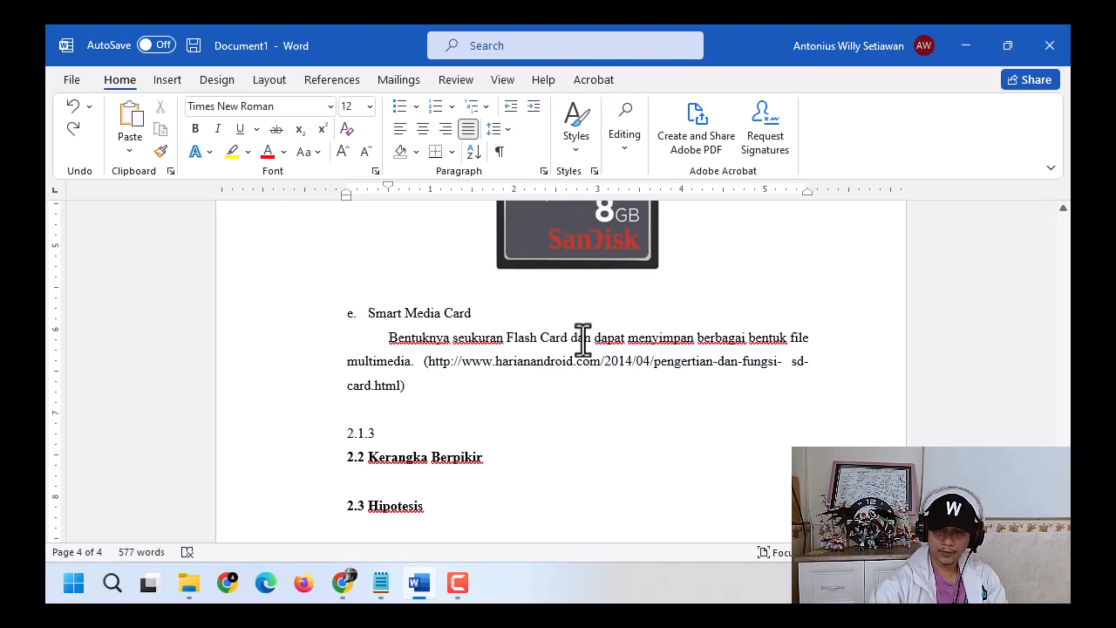
key(BackSpace)
key(Return)
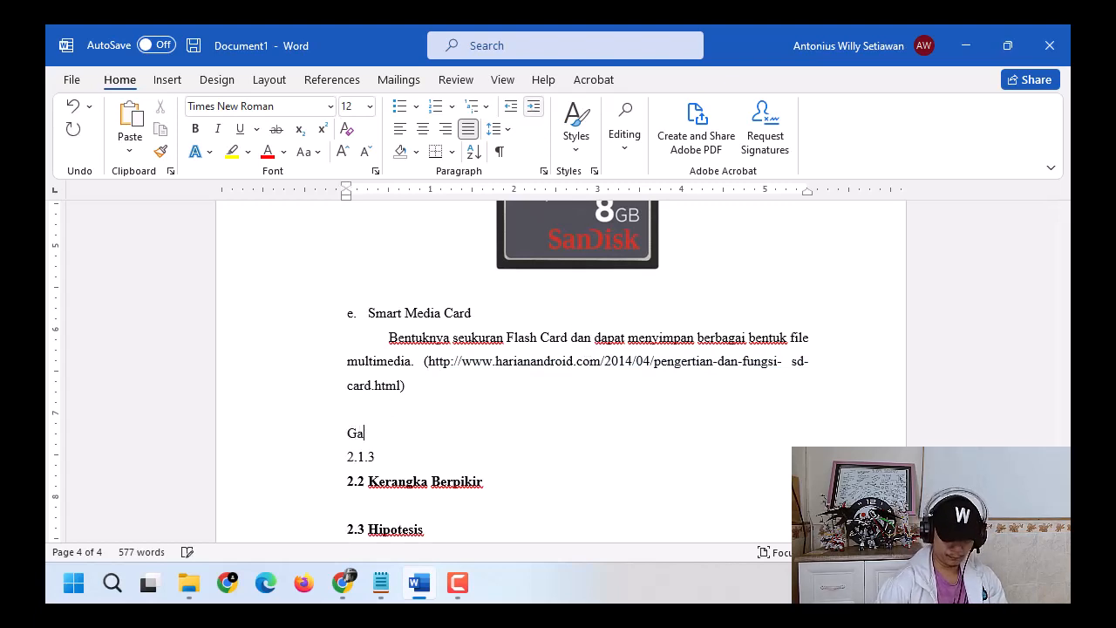
text(Gambar 5)
key(Return)
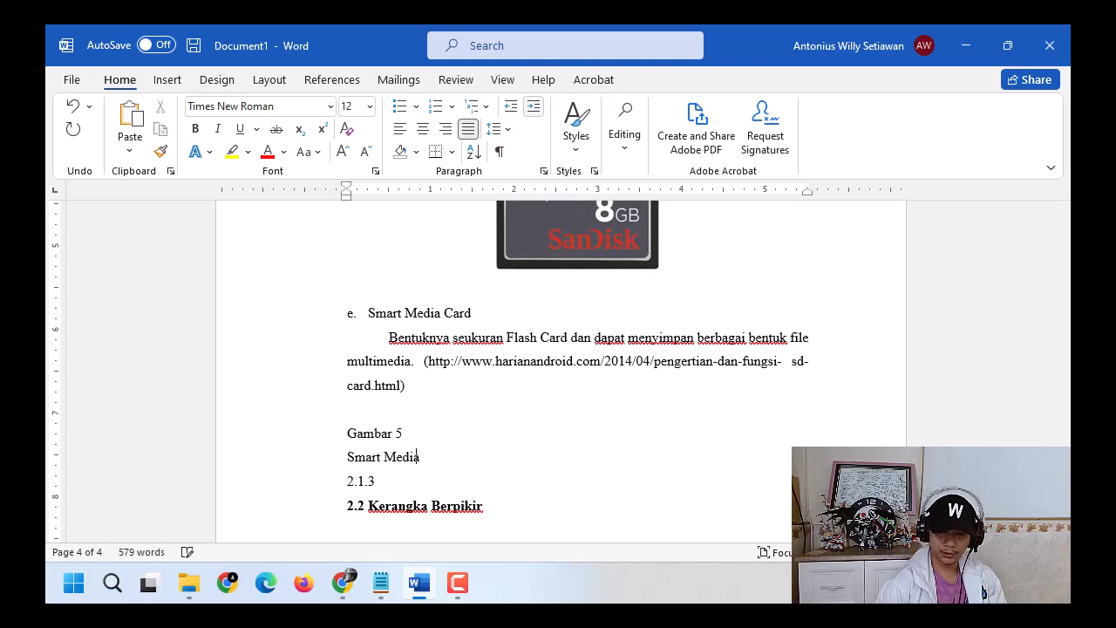
key(Return)
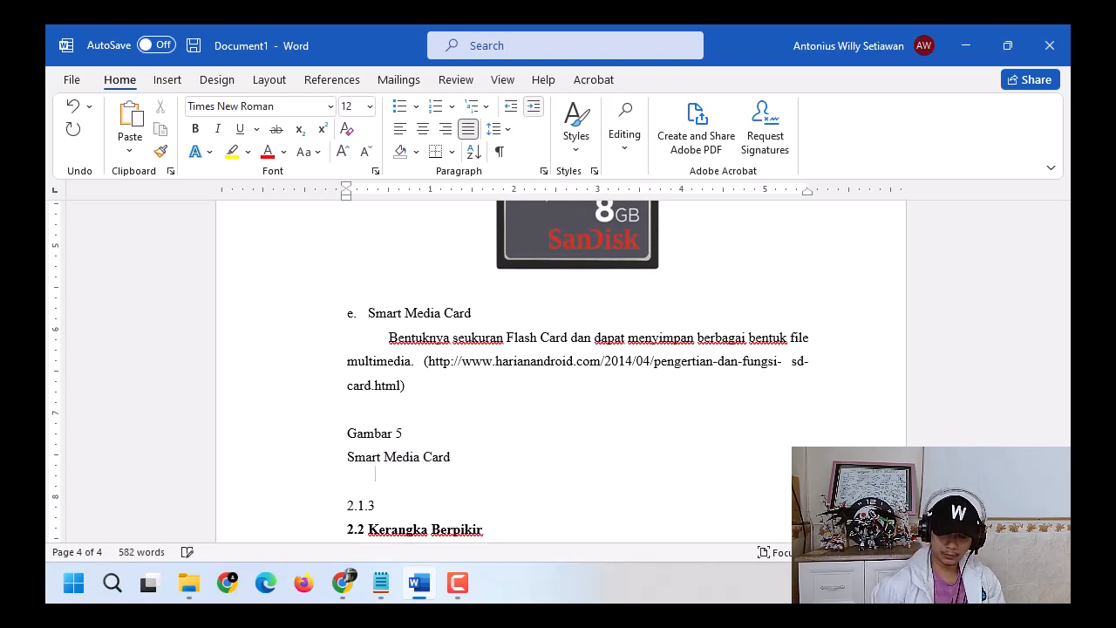
Step: Make the "Gambar 5" line bold and the "Smart Media Card" caption line italic, and place the cursor on the empty line below
key(shift+Down)
key(ctrl+b)
key(Right)
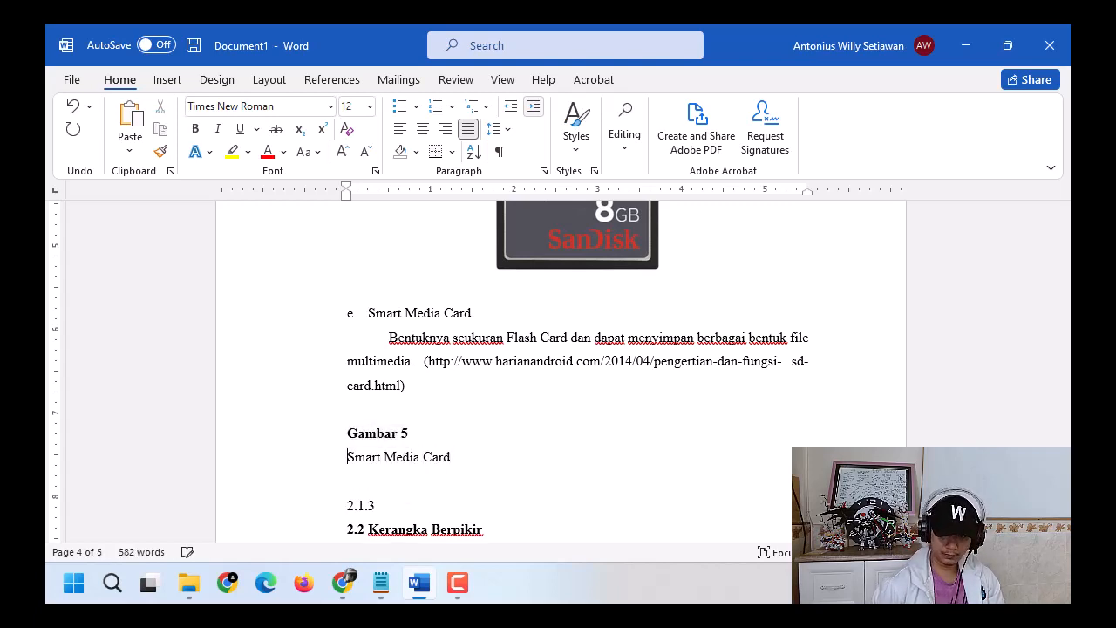
key(shift+Down)
key(ctrl+i)
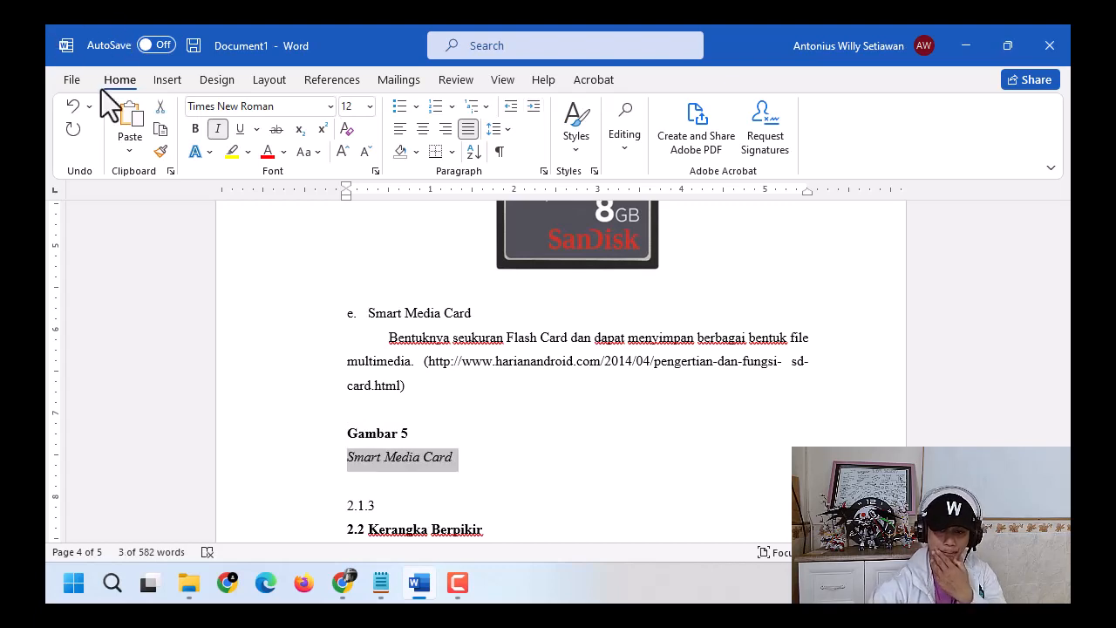
click(417, 485)
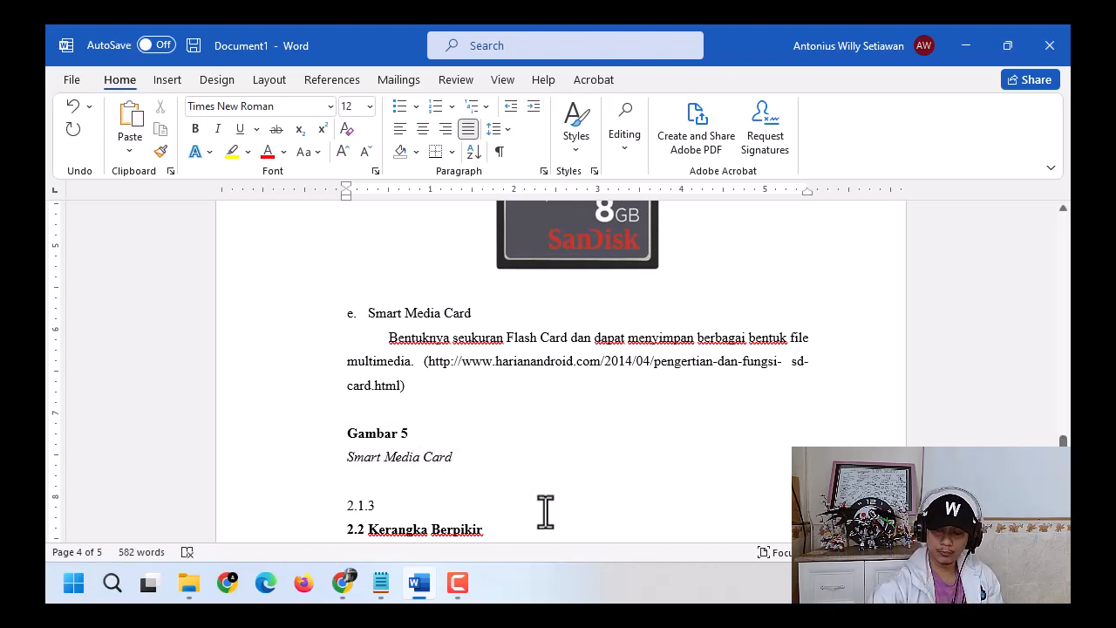
Step: Review the document from the Smart Media Card section back up to the start of section 2.1 Deskripsi Teori
scroll(559, 516, up, 2)
scroll(559, 516, up, 15)
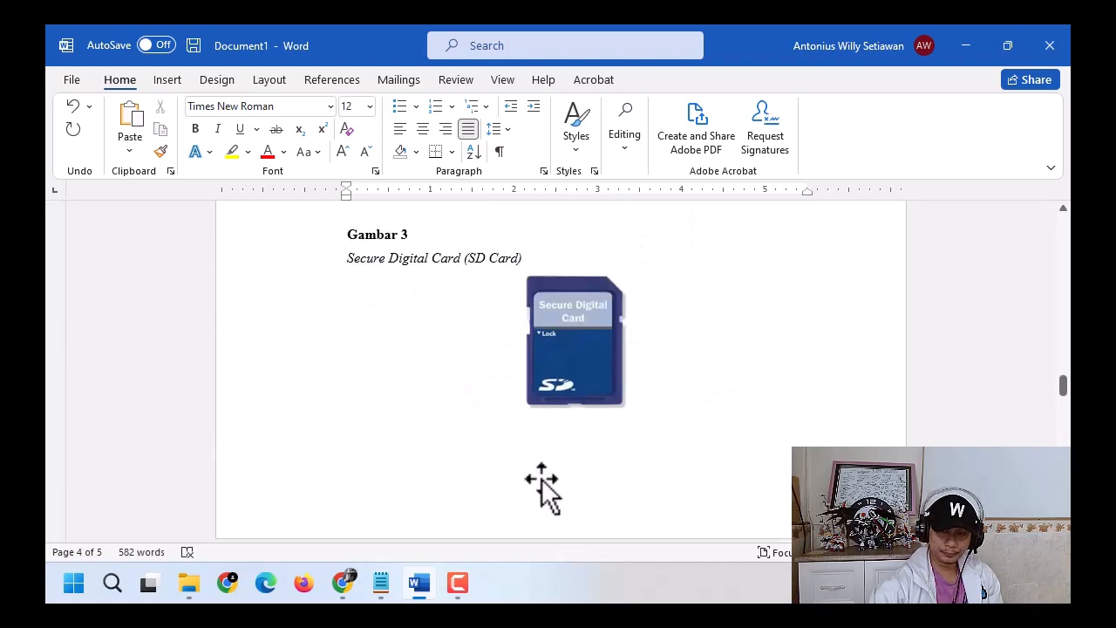
scroll(509, 454, up, 15)
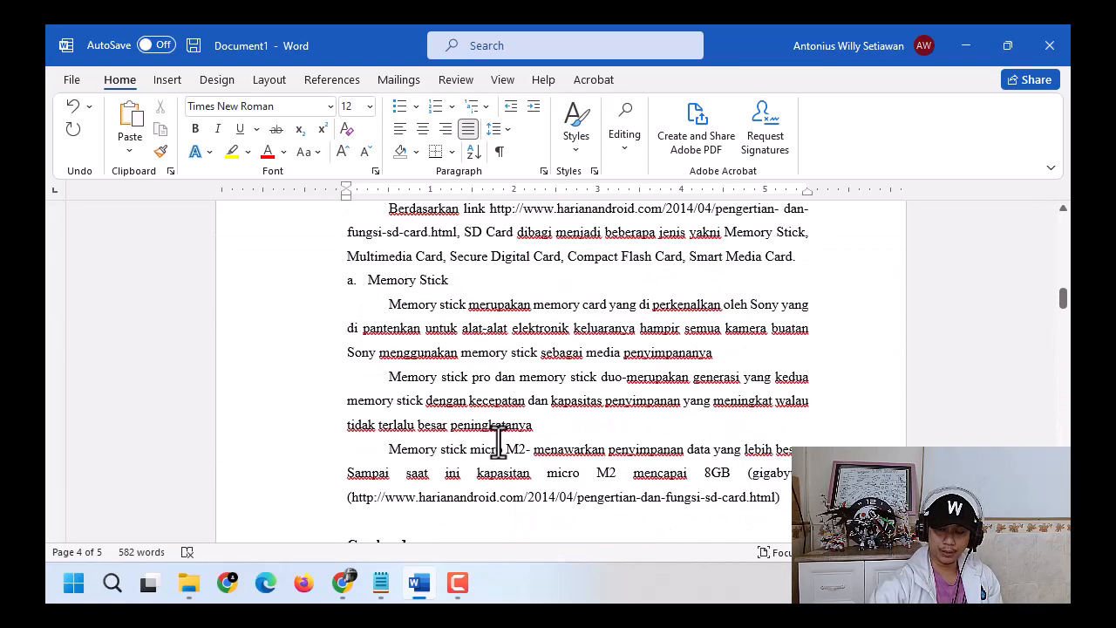
scroll(498, 442, up, 15)
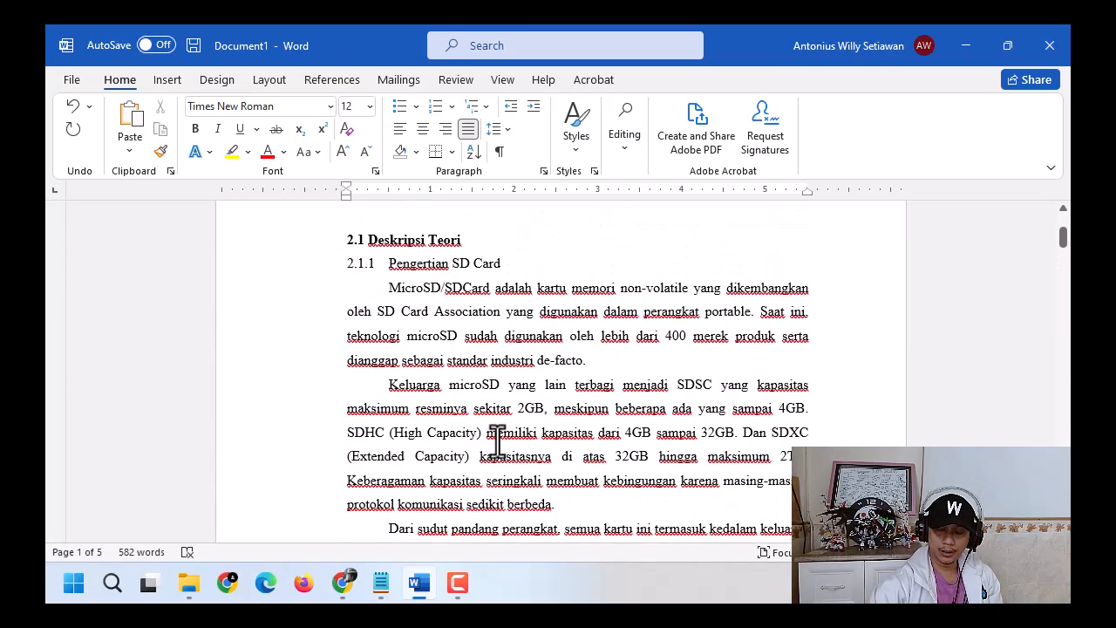
Step: Examine the first-line indents and justified lines of the first two paragraphs under 2.1.1 Pengertian SD Card
scroll(497, 445, down, 3)
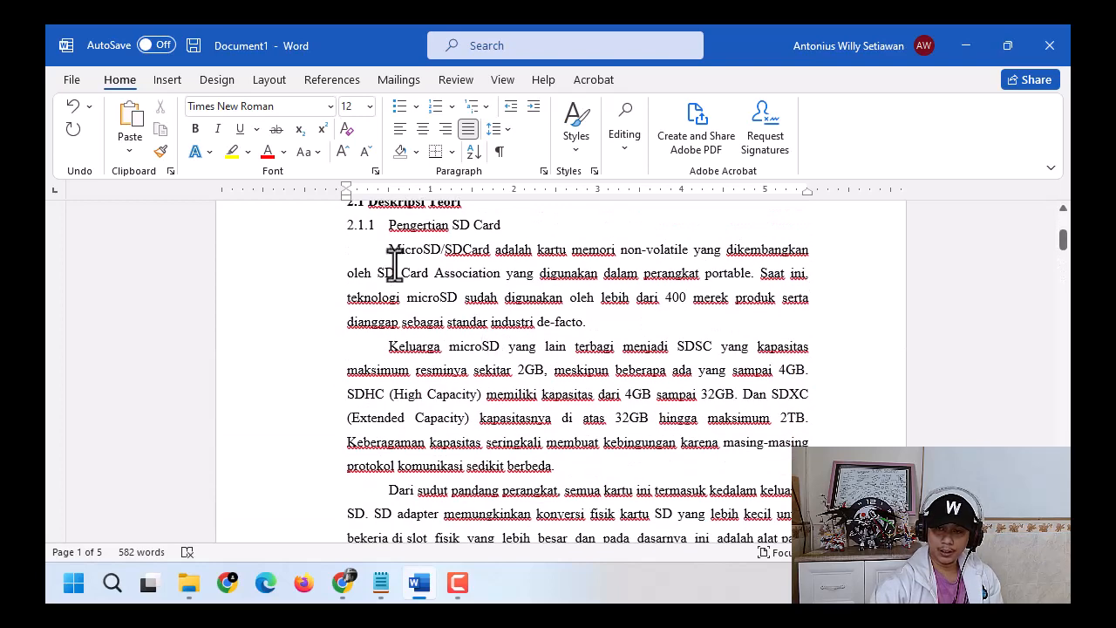
drag(389, 247, 653, 317)
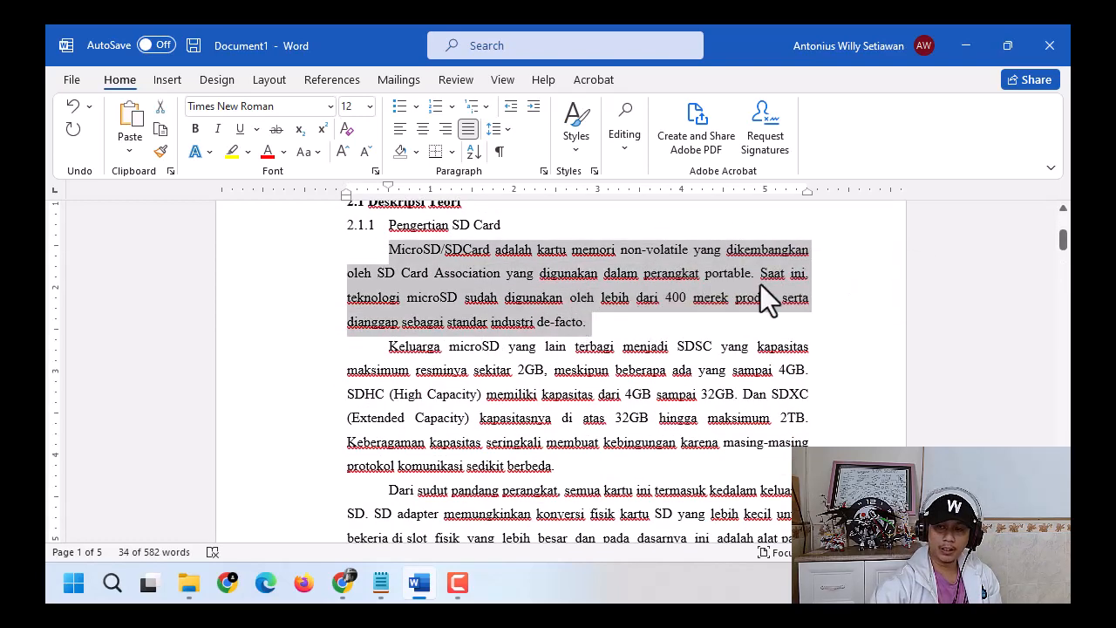
click(812, 256)
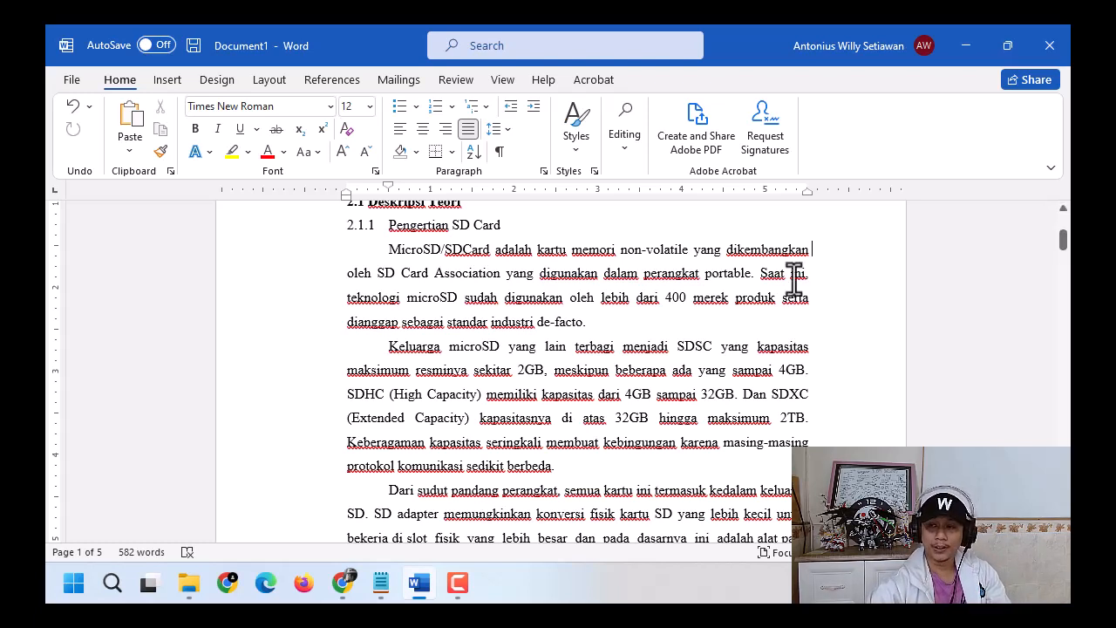
click(818, 250)
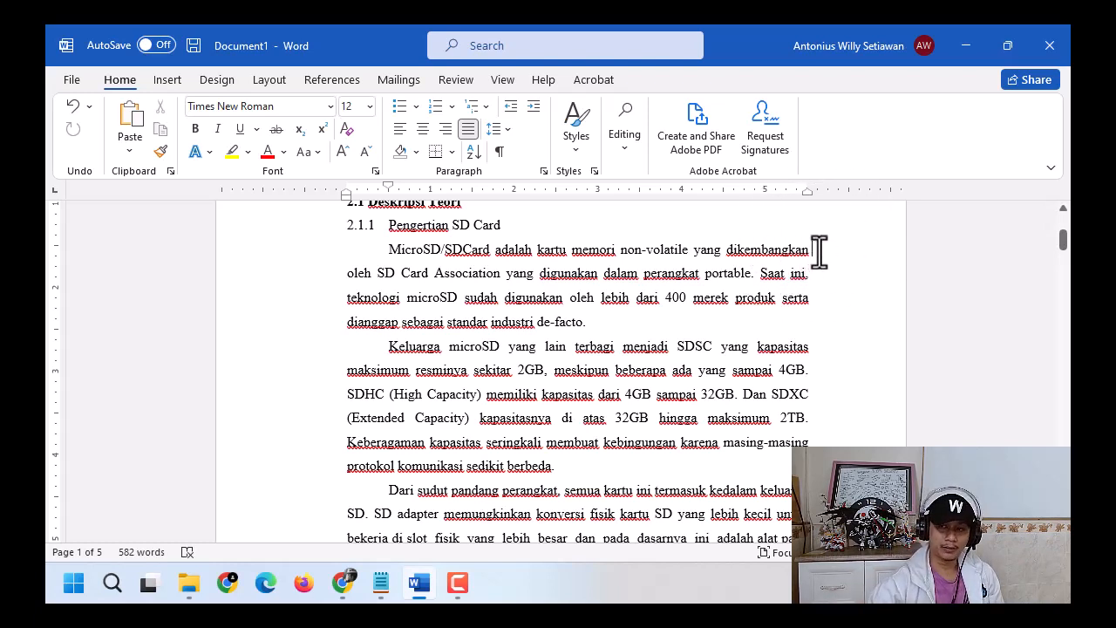
click(347, 280)
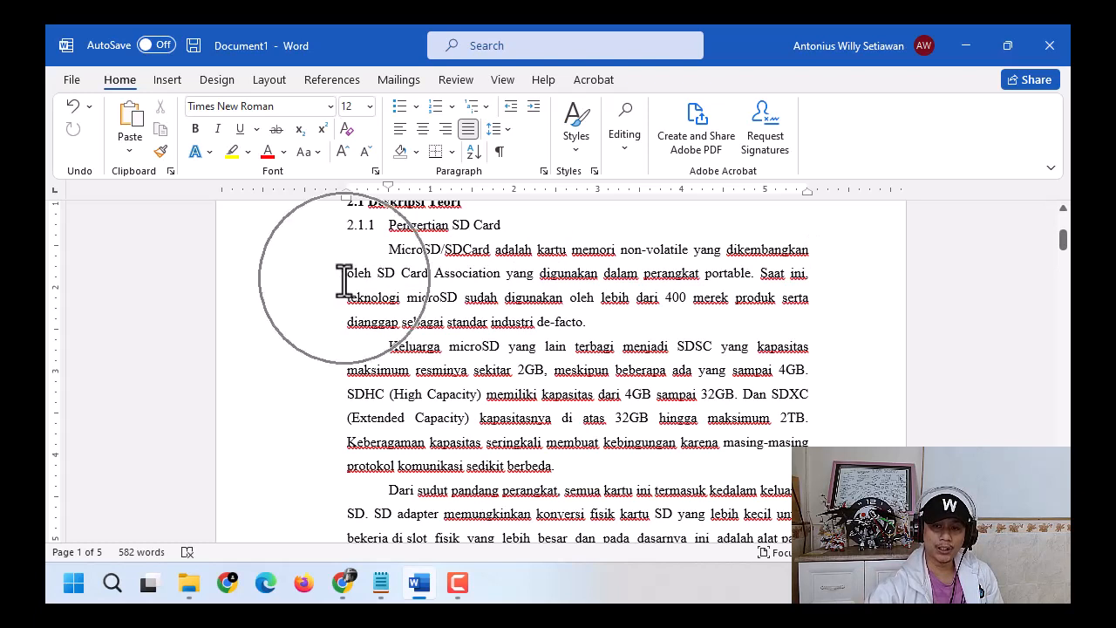
click(819, 278)
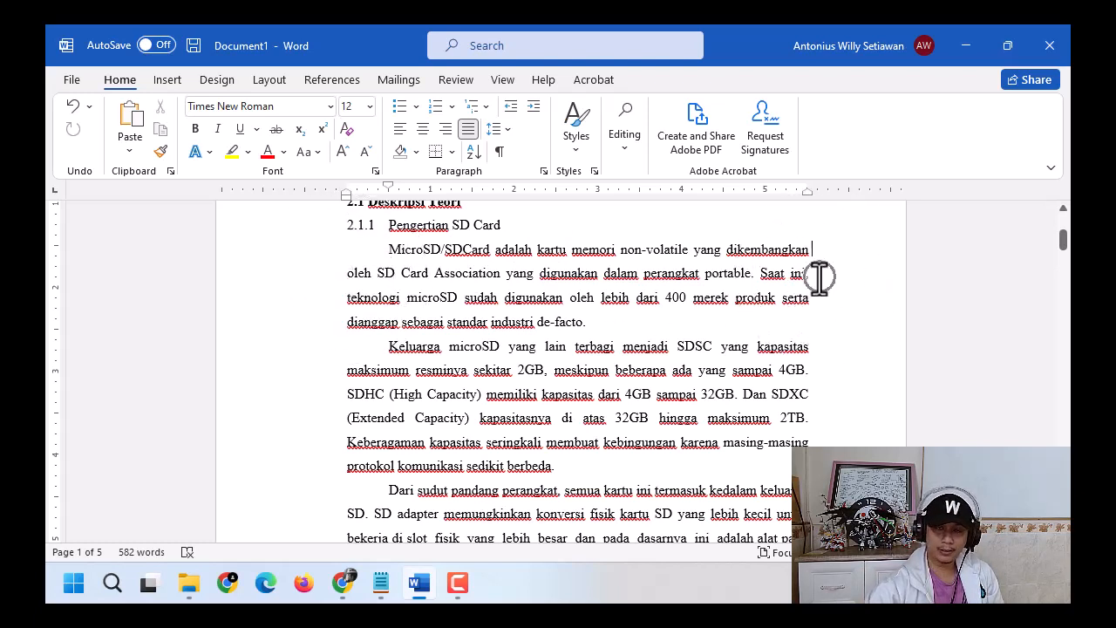
click(340, 301)
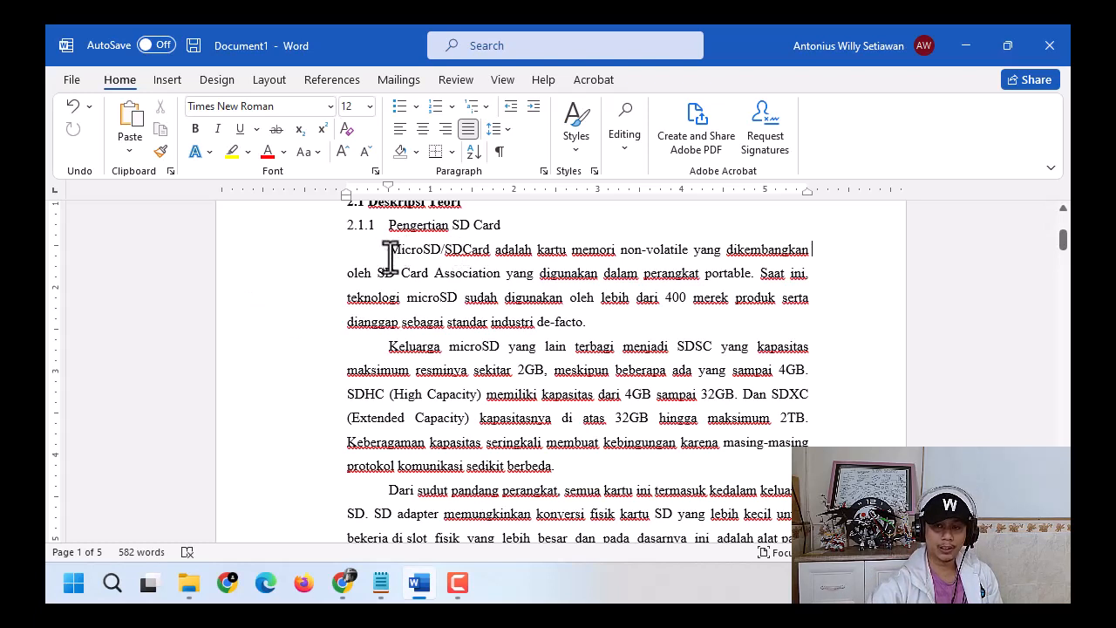
click(814, 253)
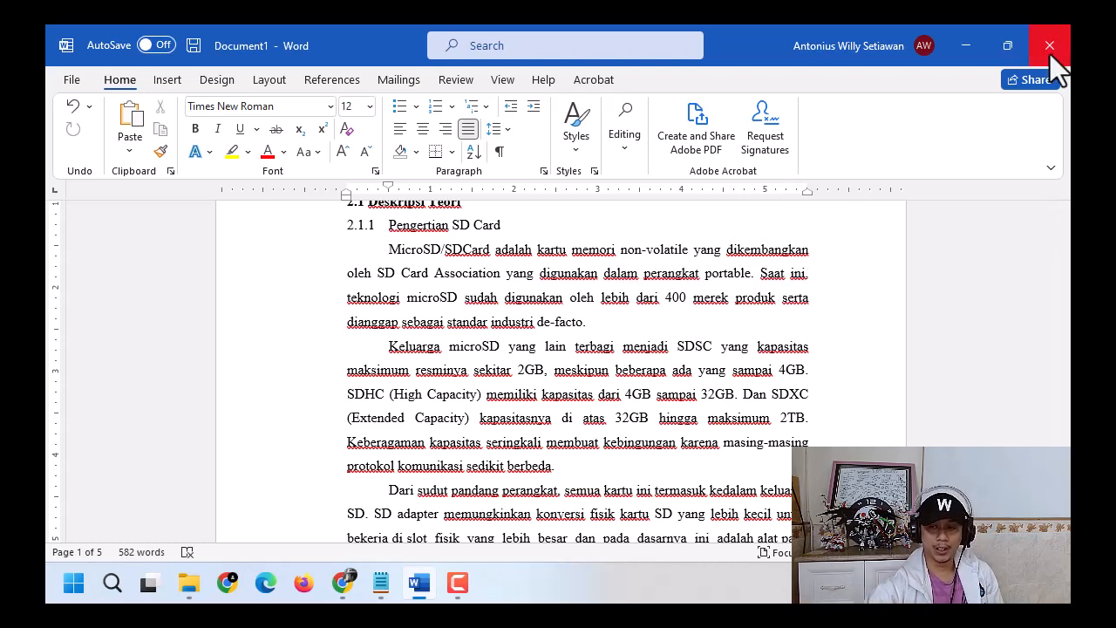
click(598, 328)
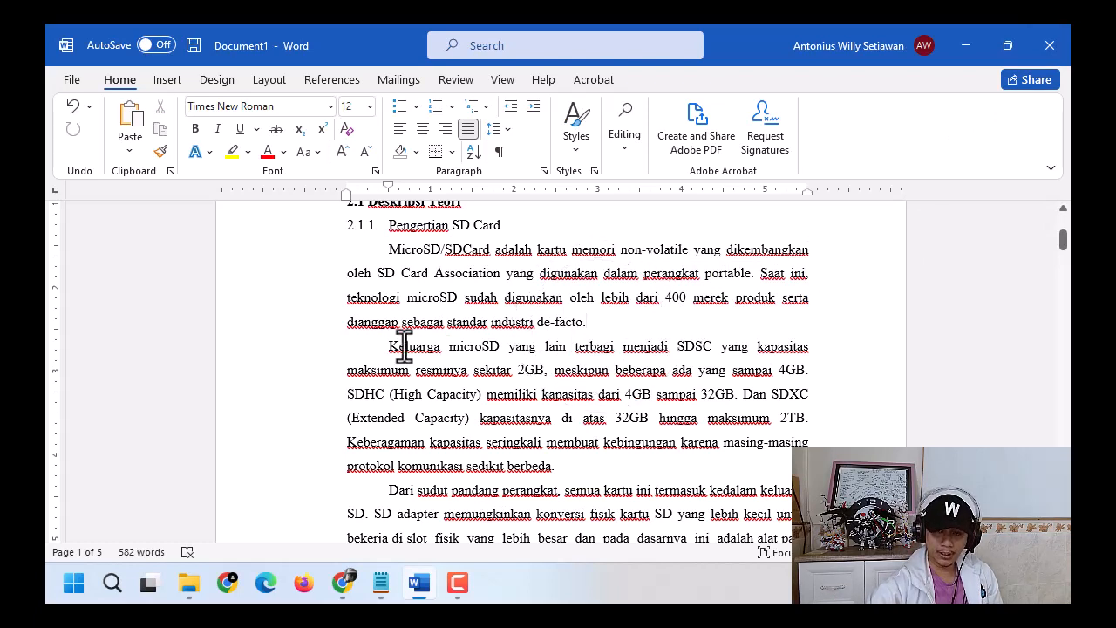
drag(388, 349, 554, 466)
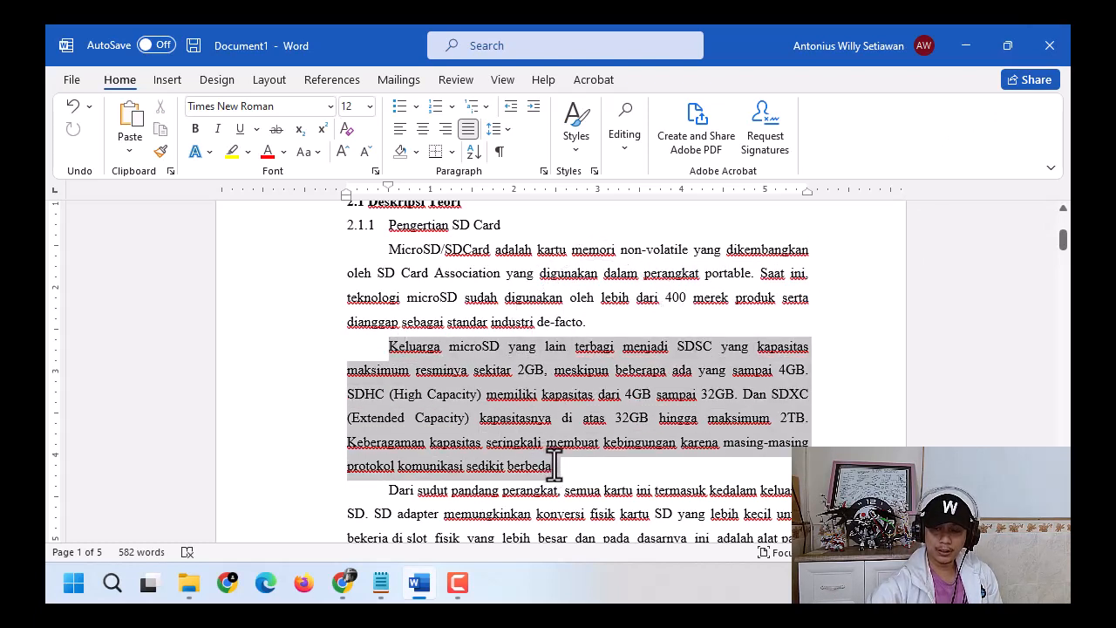
click(530, 425)
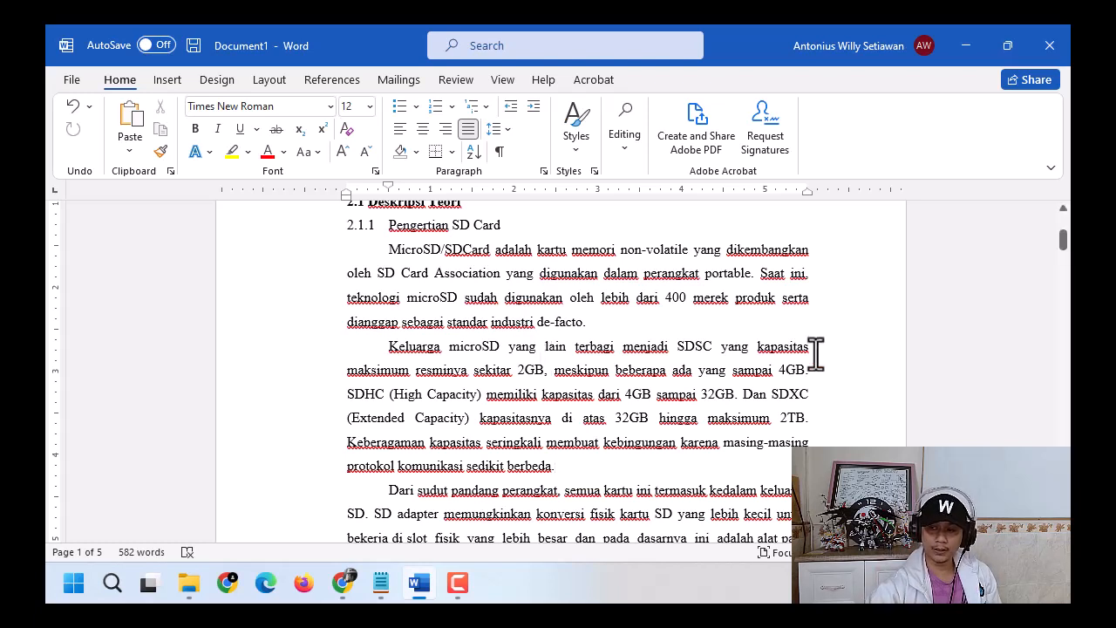
key(ctrl)
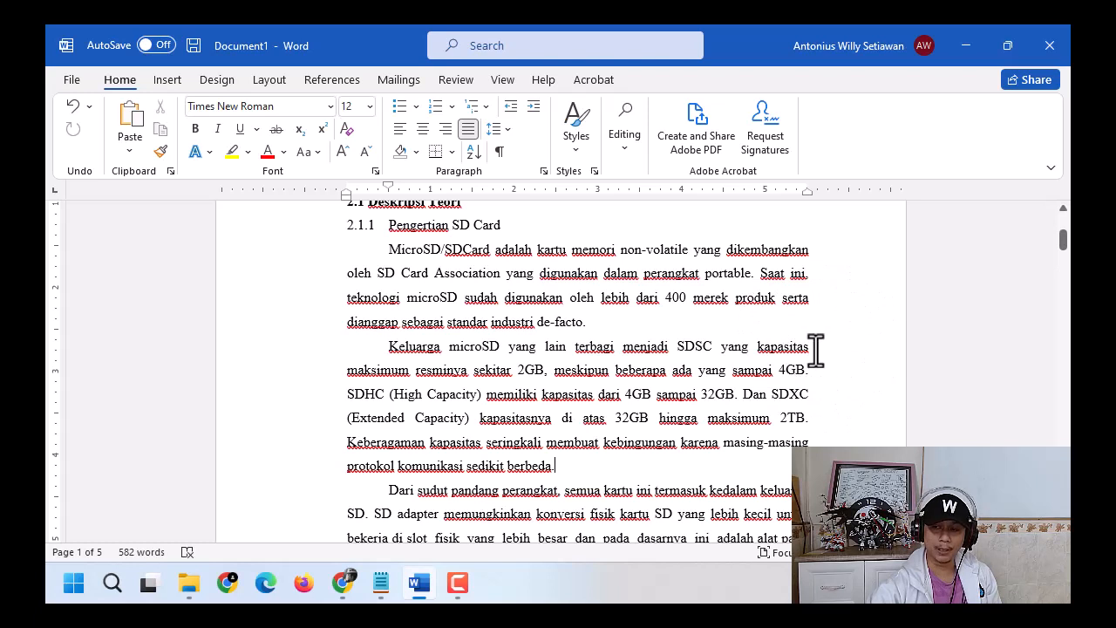
key(ctrl)
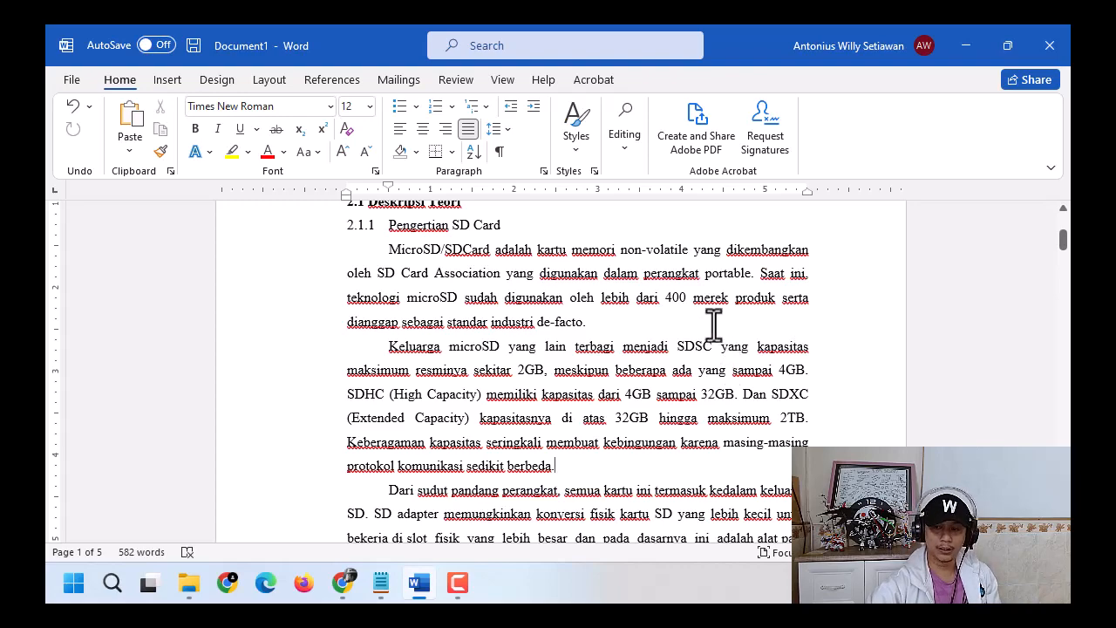
Step: Center the empty line below the "Smart Media Card" caption of Gambar 5
scroll(720, 347, down, 8)
scroll(708, 316, down, 15)
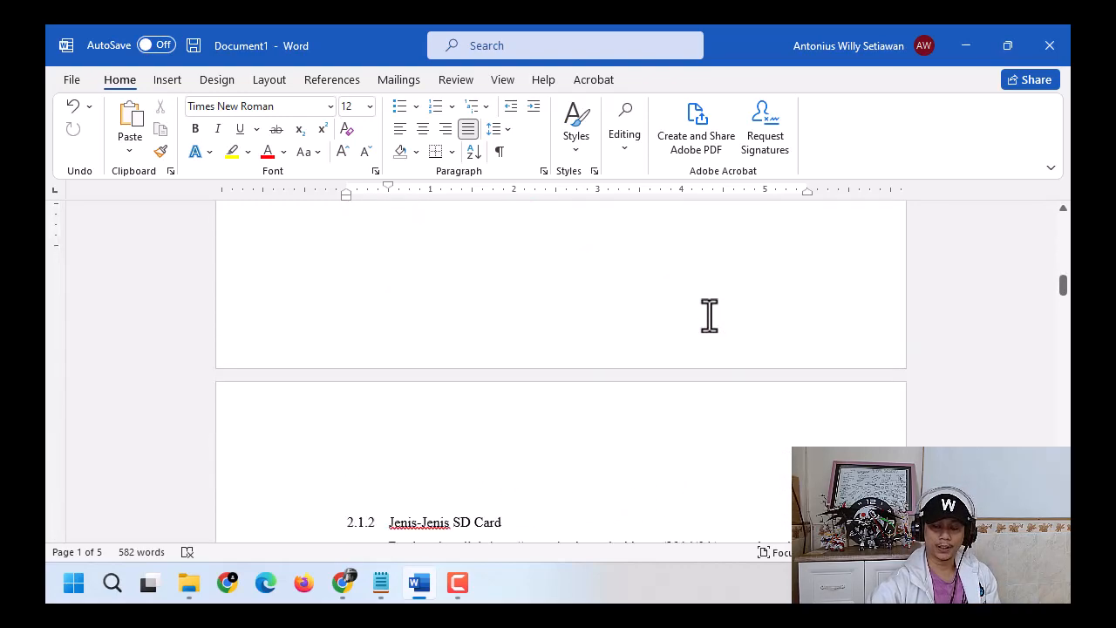
scroll(708, 312, down, 20)
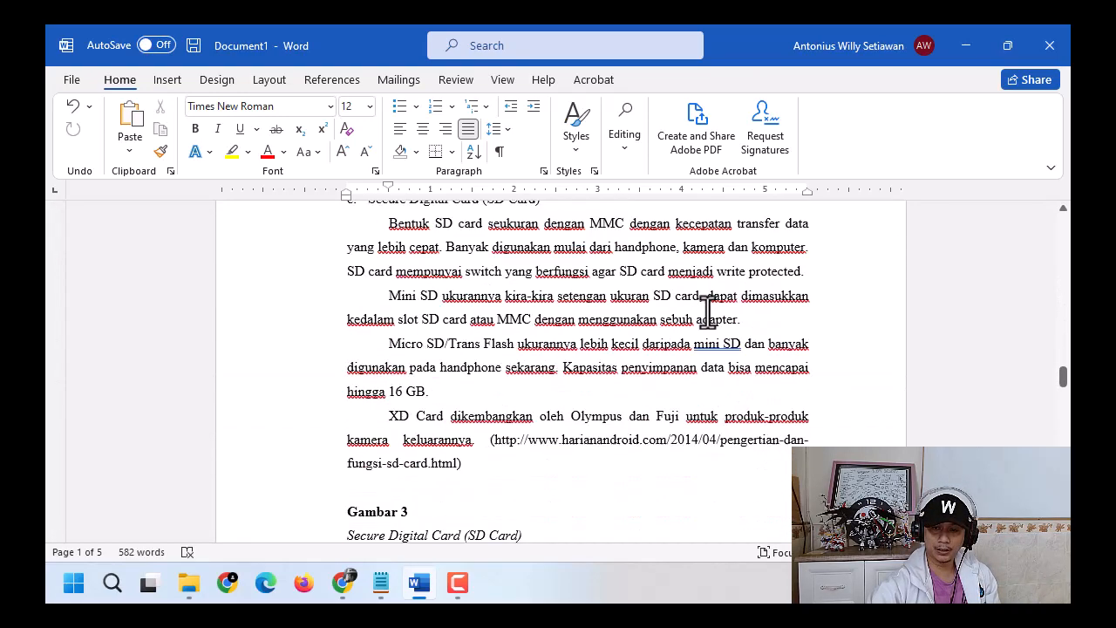
scroll(704, 310, down, 3)
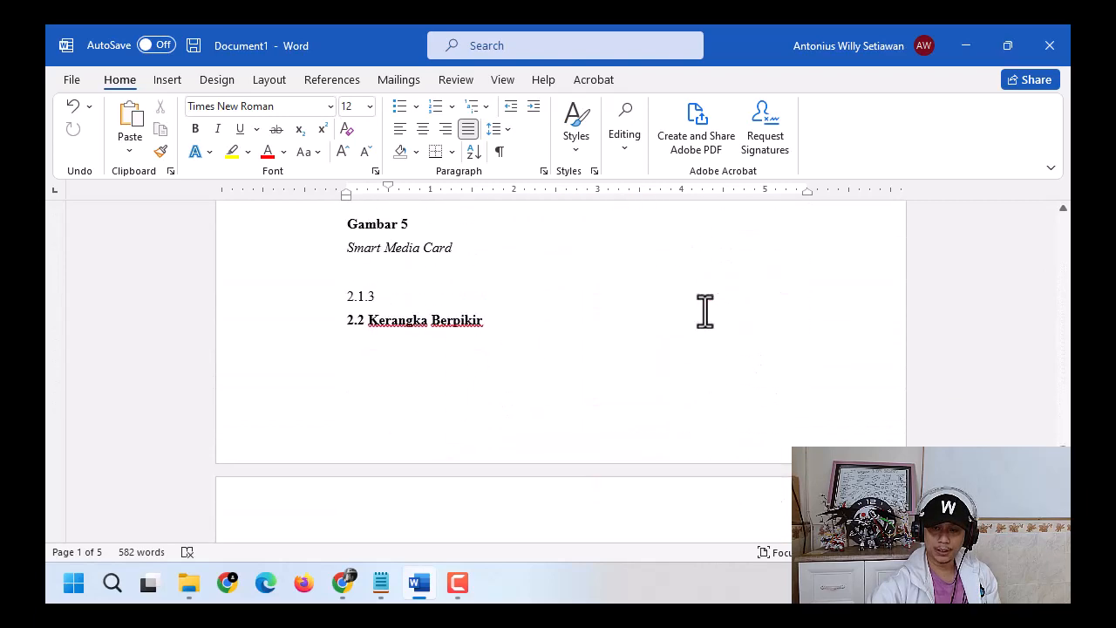
scroll(704, 311, up, 2)
click(472, 395)
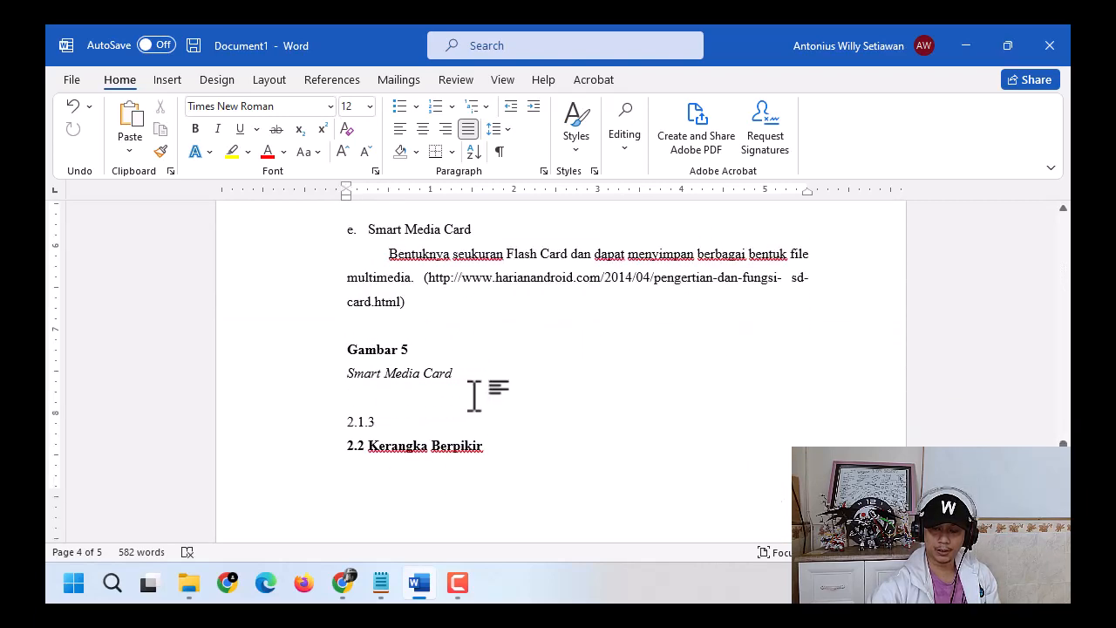
key(ctrl+e)
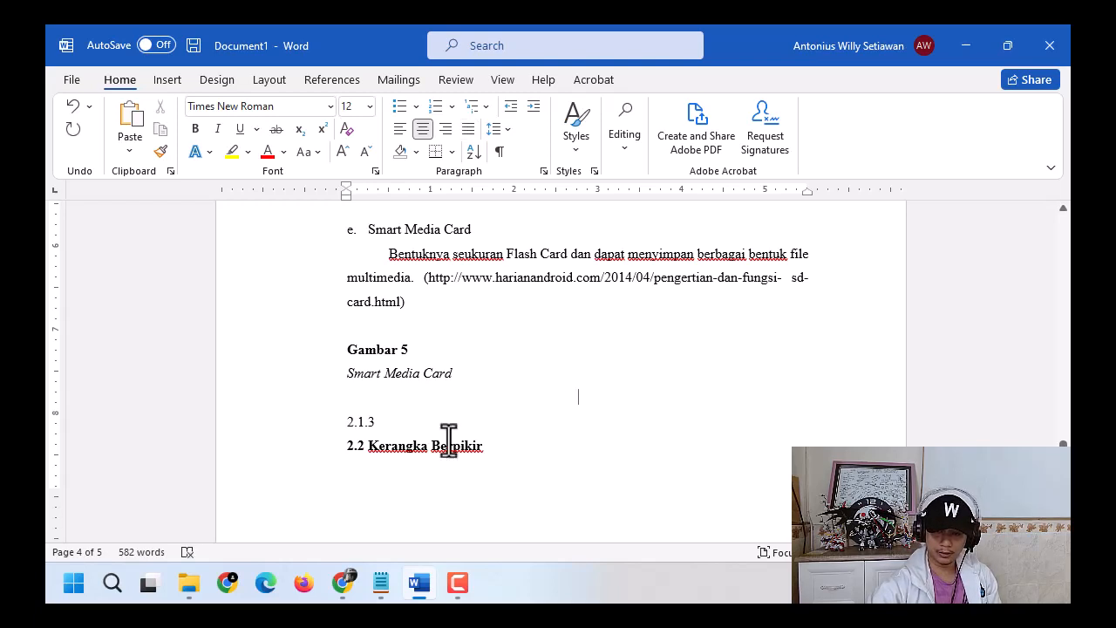
Step: Insert the picture 5.png from the Downloads folder into the centered line below the Smart Media Card caption
mouse_move(190, 584)
click(179, 497)
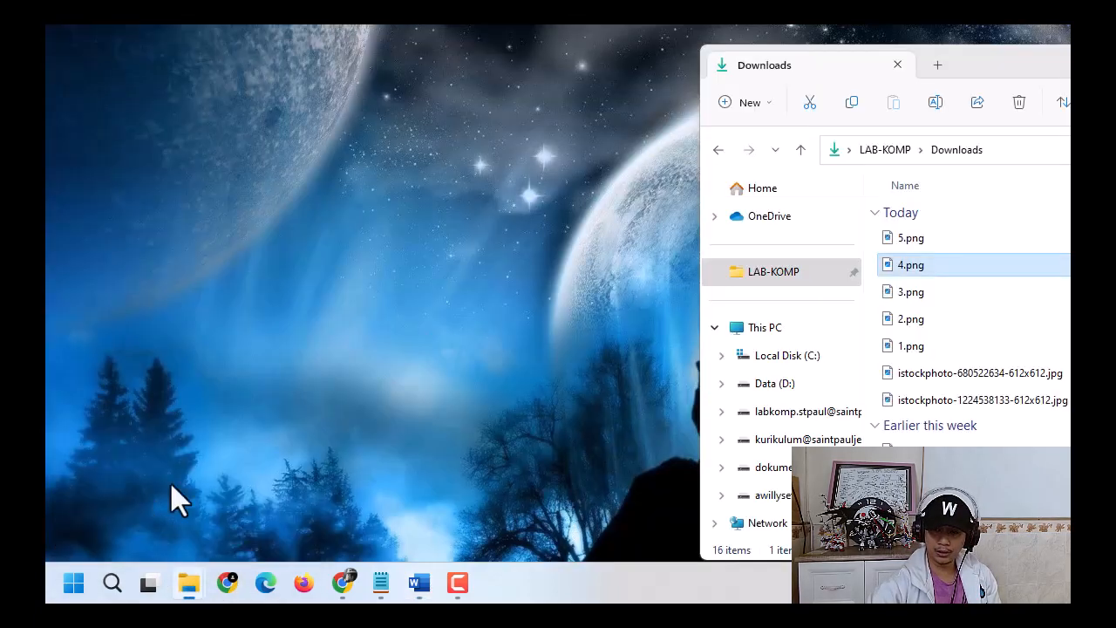
double_click(921, 237)
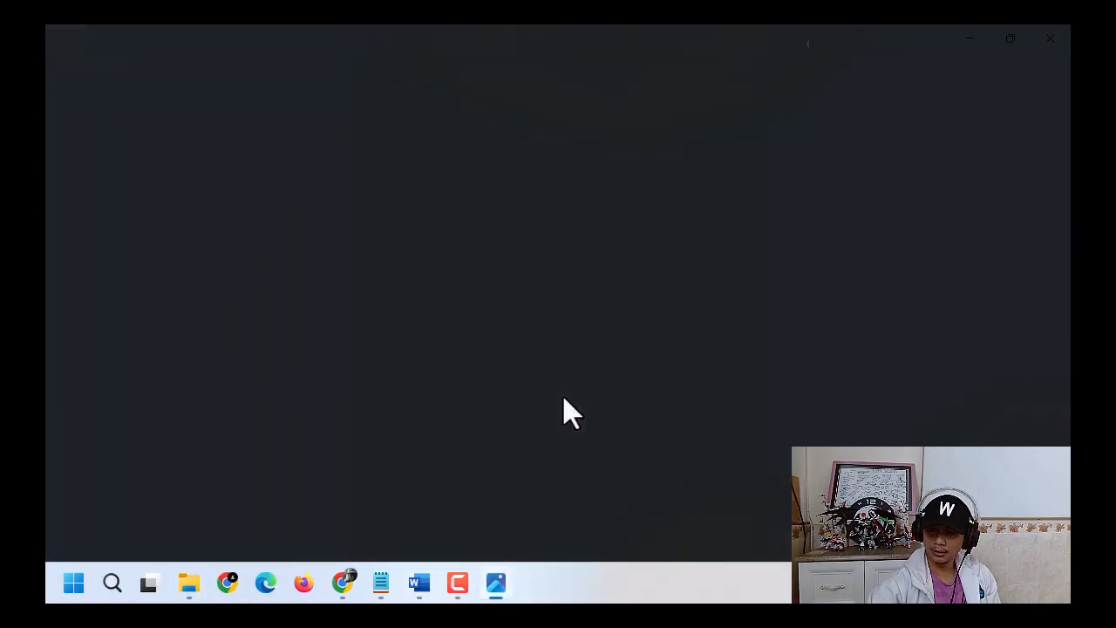
click(1051, 39)
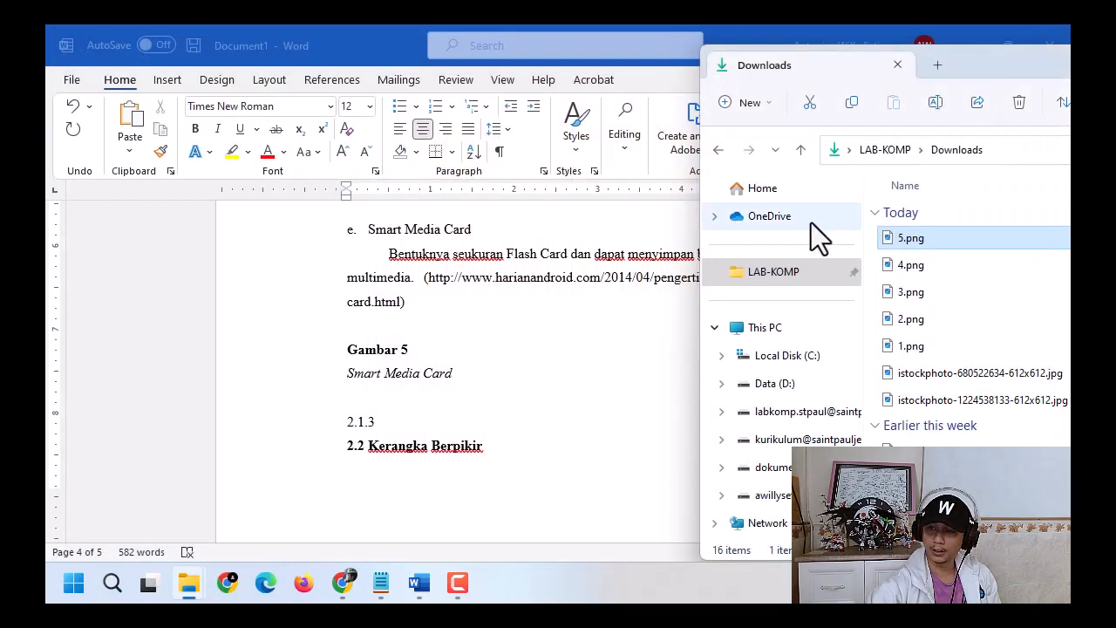
drag(893, 239, 634, 399)
Step: Shrink the inserted Smart Media Card picture proportionally to about 1.4 inches wide
scroll(637, 395, down, 6)
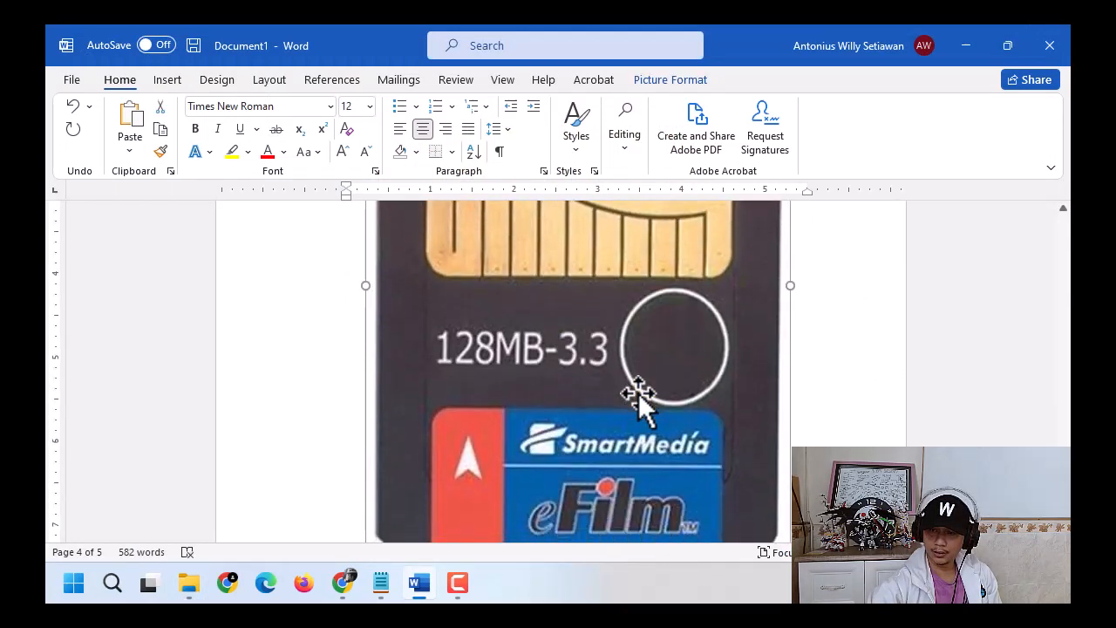
drag(366, 425, 538, 219)
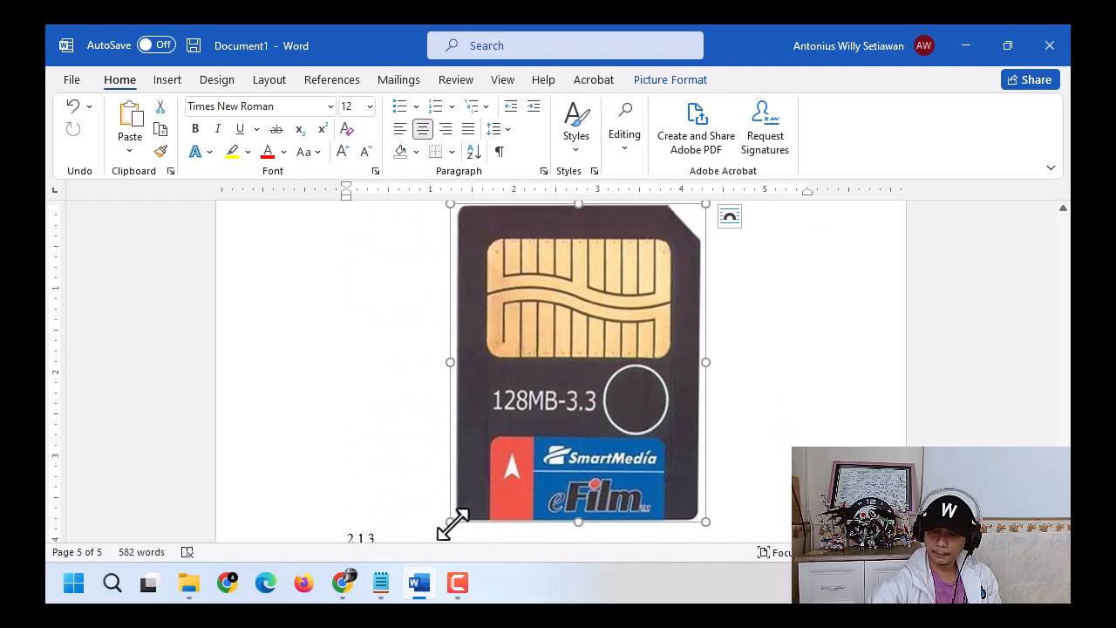
drag(451, 519, 580, 314)
Step: Shrink the Compact Flash Card picture under Gambar 4 proportionally to about 1.6 inches wide
scroll(616, 301, up, 5)
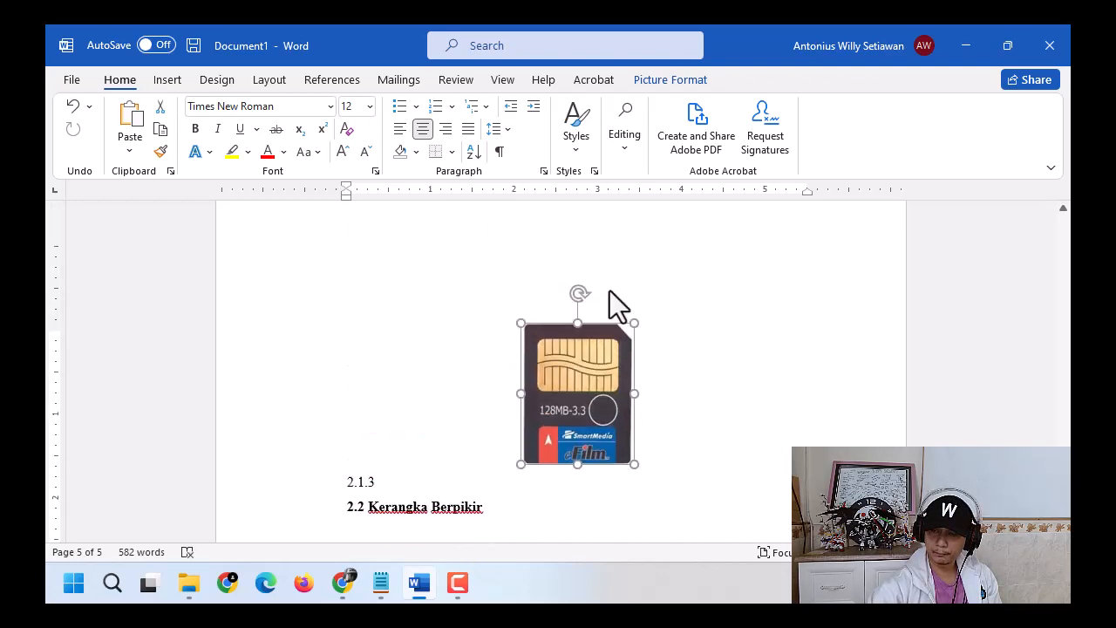
scroll(618, 287, up, 3)
scroll(628, 285, down, 4)
scroll(593, 366, up, 8)
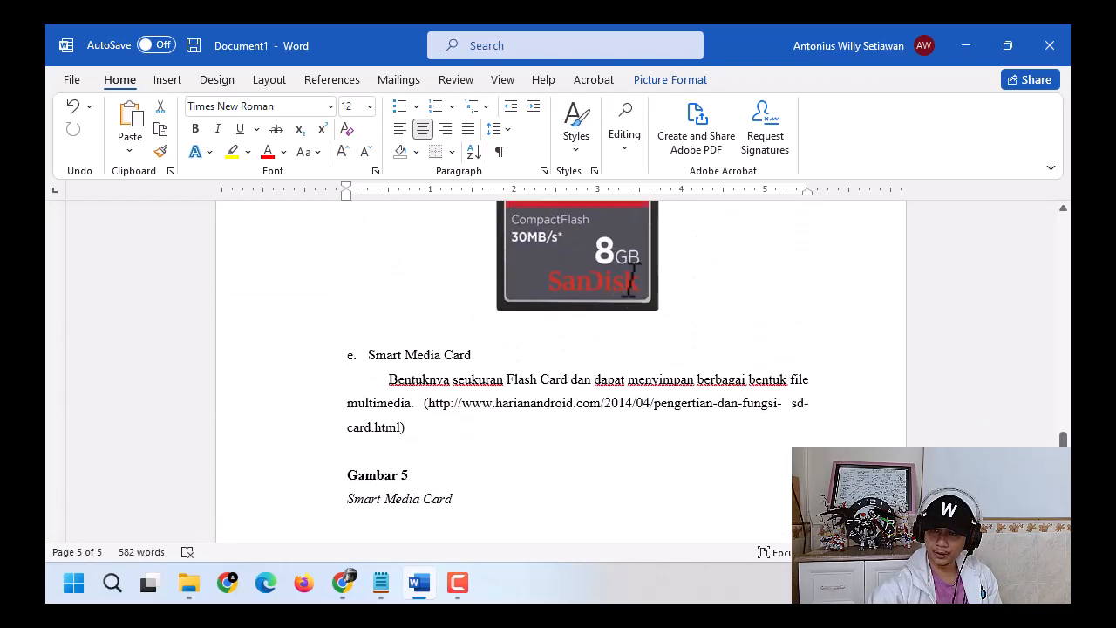
click(562, 449)
drag(497, 493, 513, 465)
Step: Reduce the Smart Media Card picture further to about 1.1 inches wide, keeping its proportions
scroll(666, 436, down, 5)
scroll(683, 399, up, 5)
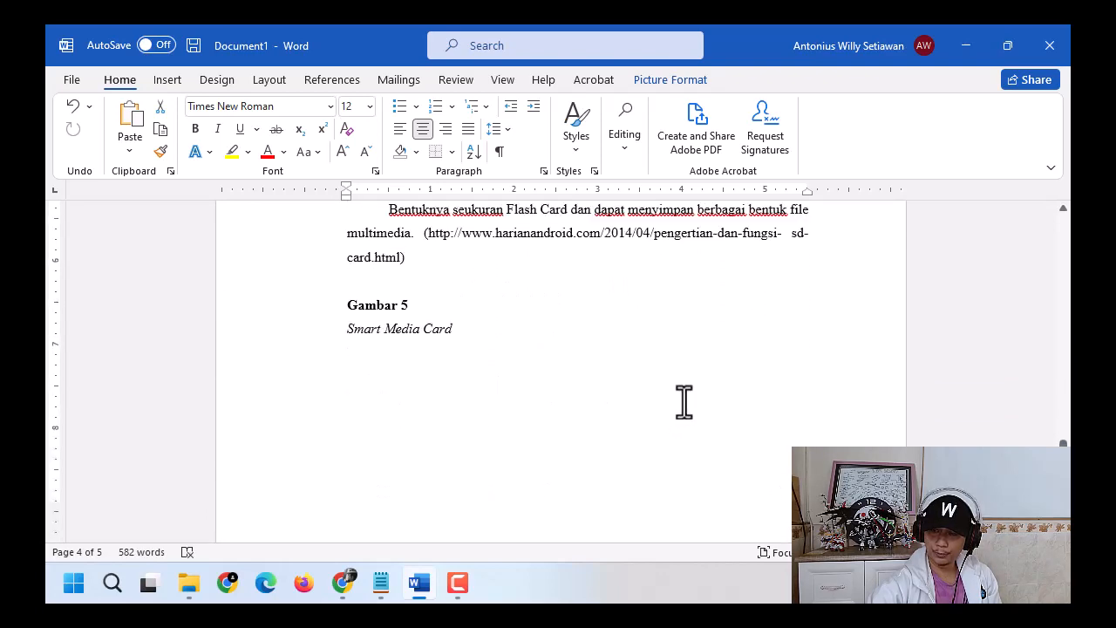
scroll(687, 398, up, 5)
scroll(686, 399, down, 12)
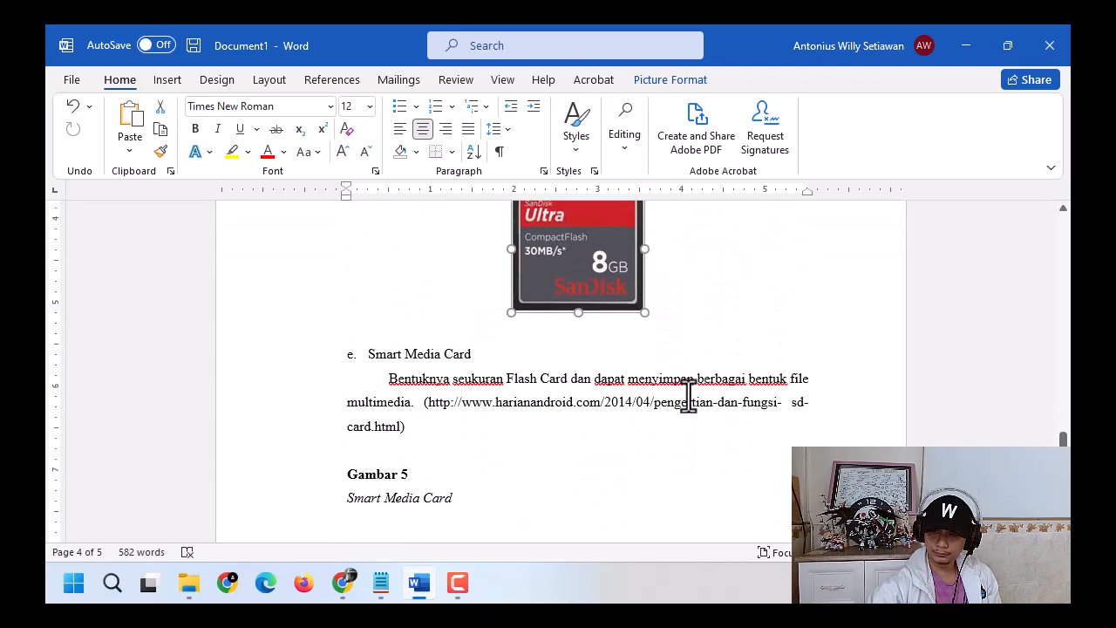
scroll(689, 397, down, 6)
click(569, 317)
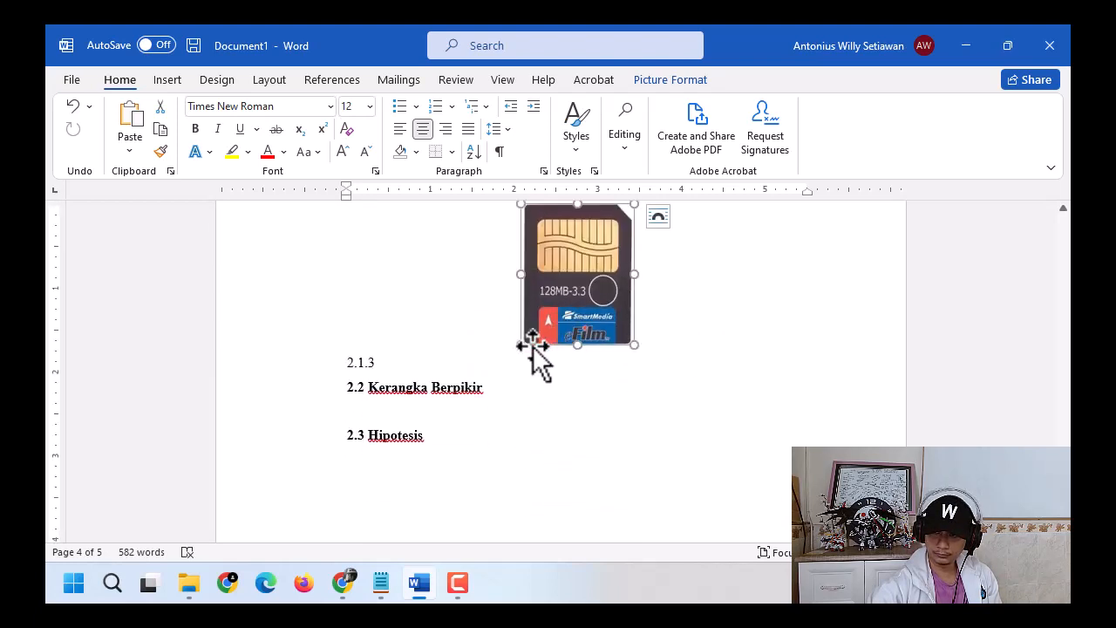
drag(518, 349, 530, 306)
Step: Reduce the Compact Flash Card picture further to about 1.3 inches wide and deselect it
scroll(660, 326, up, 8)
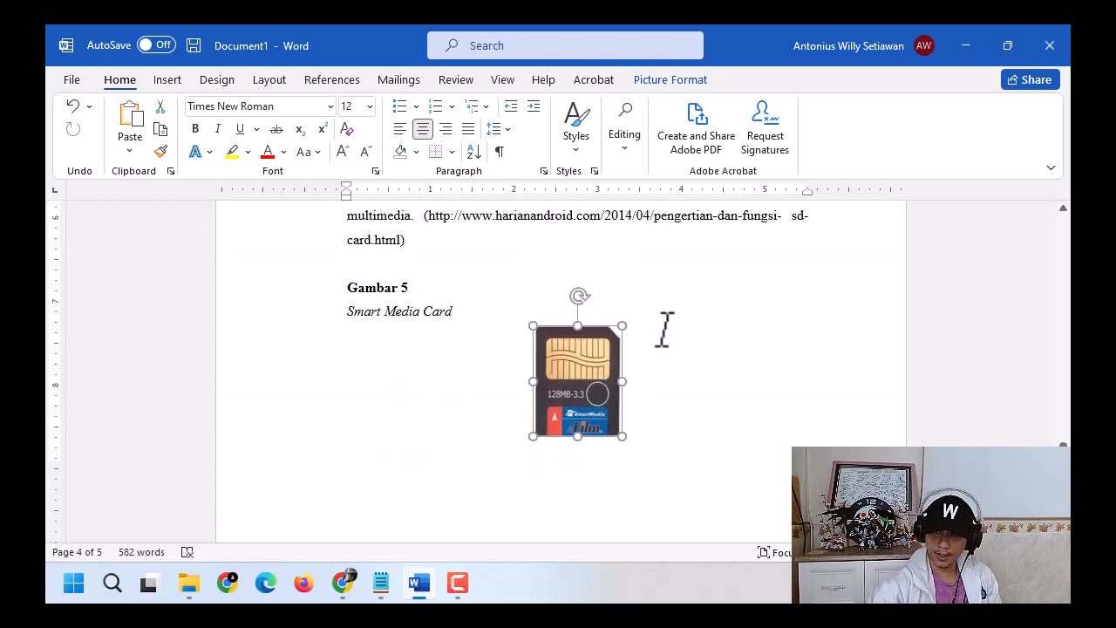
scroll(664, 333, up, 1)
click(546, 395)
drag(513, 420, 525, 397)
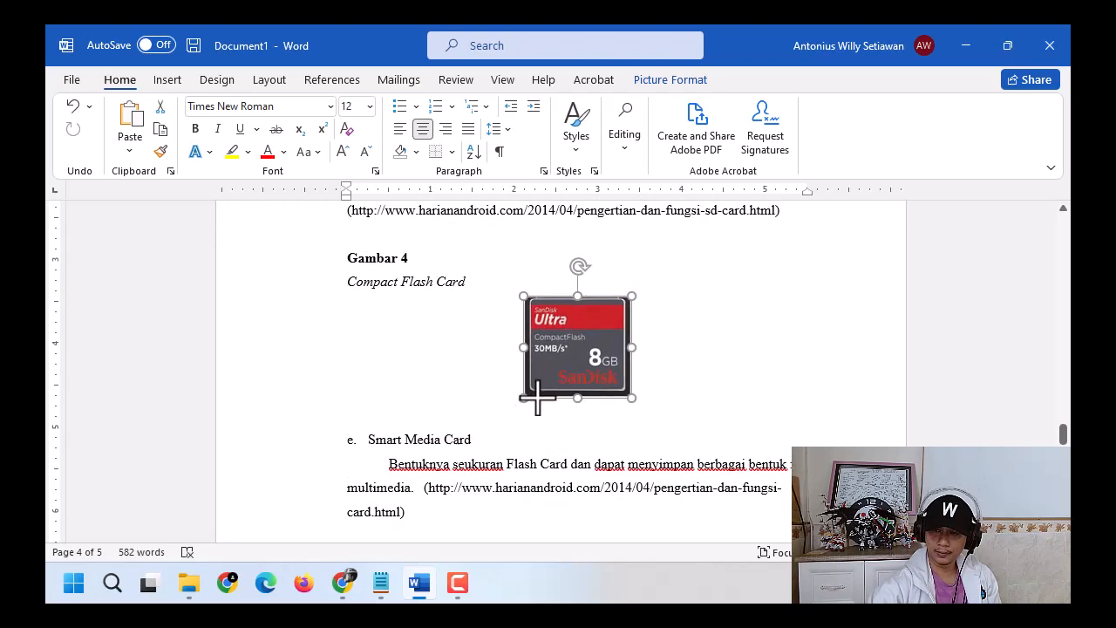
click(713, 397)
Step: Add an empty justified line below the Smart Media Card picture
scroll(717, 391, down, 6)
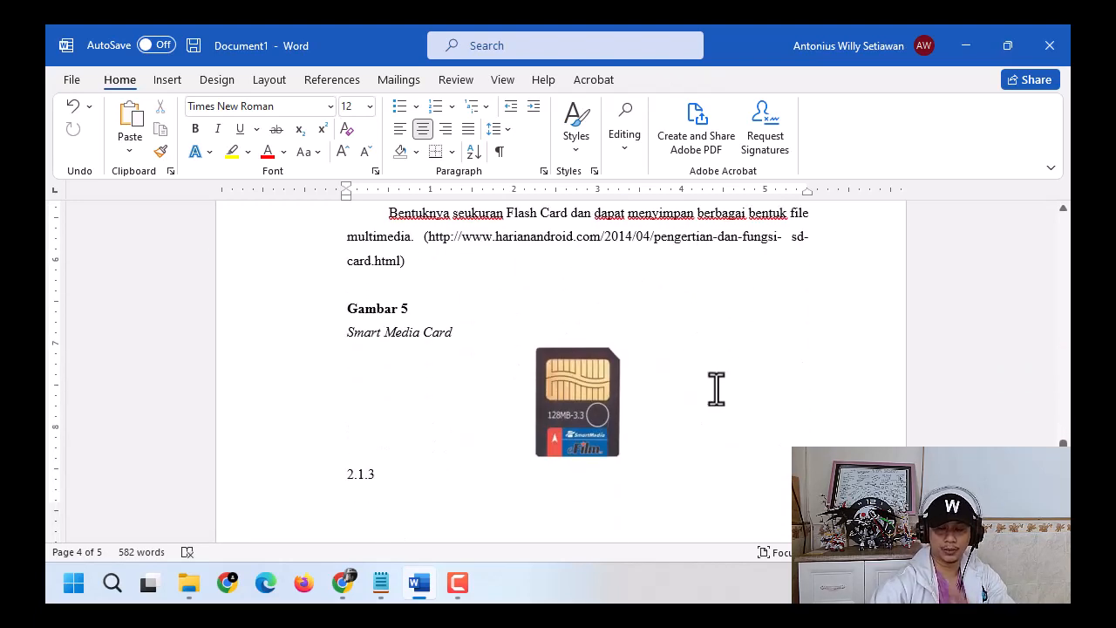
scroll(672, 423, down, 3)
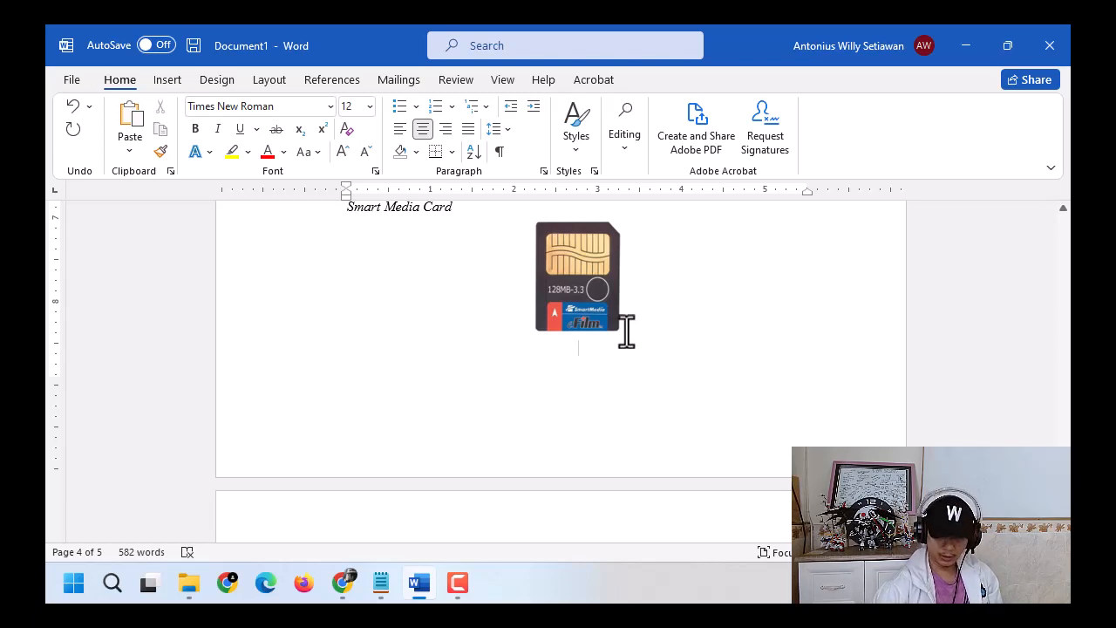
key(ctrl+j)
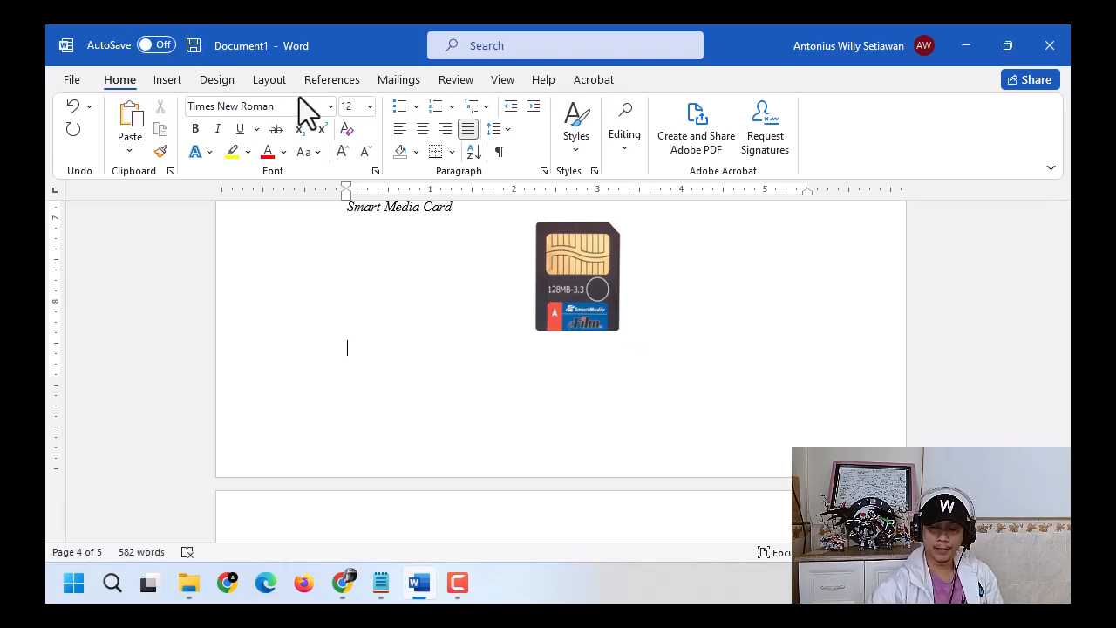
Step: Copy "Faktor-faktor yang Mempengaruhi Kecepatan Transfer Data" from the Notepad notes and paste it as plain text as heading 2.1.3 in Word
scroll(498, 421, down, 3)
click(498, 422)
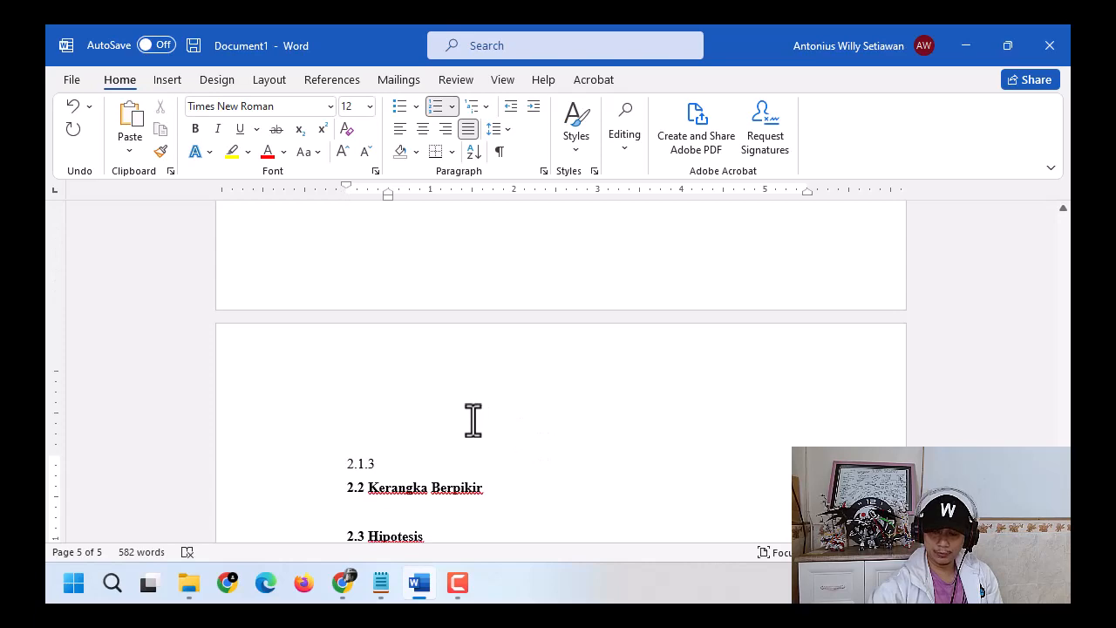
mouse_move(380, 586)
click(340, 533)
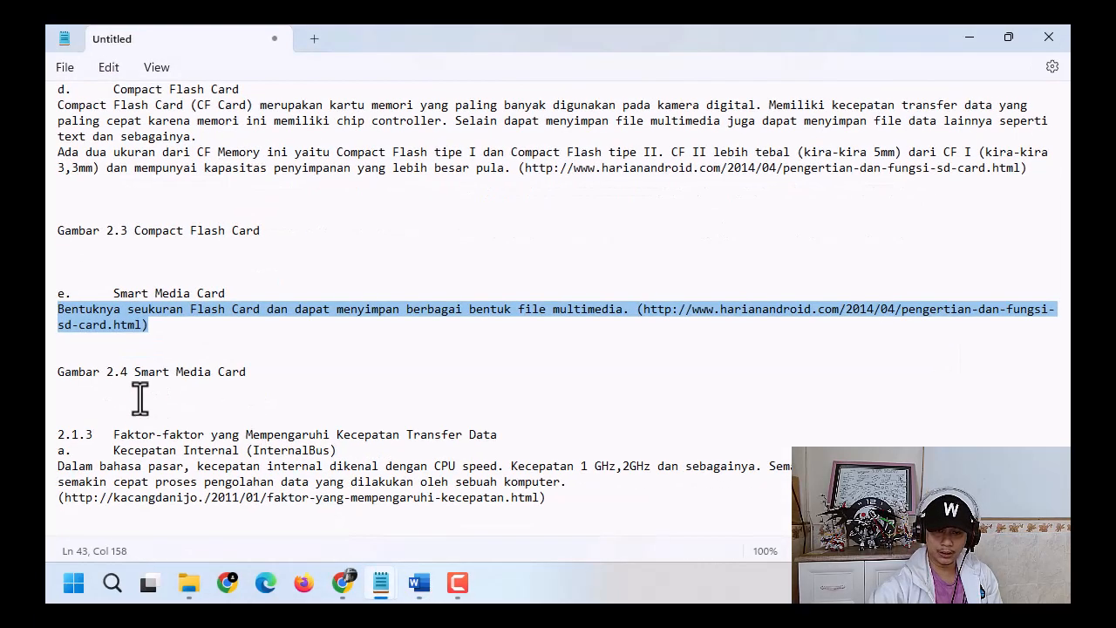
scroll(139, 398, down, 3)
drag(113, 293, 513, 291)
key(super+c)
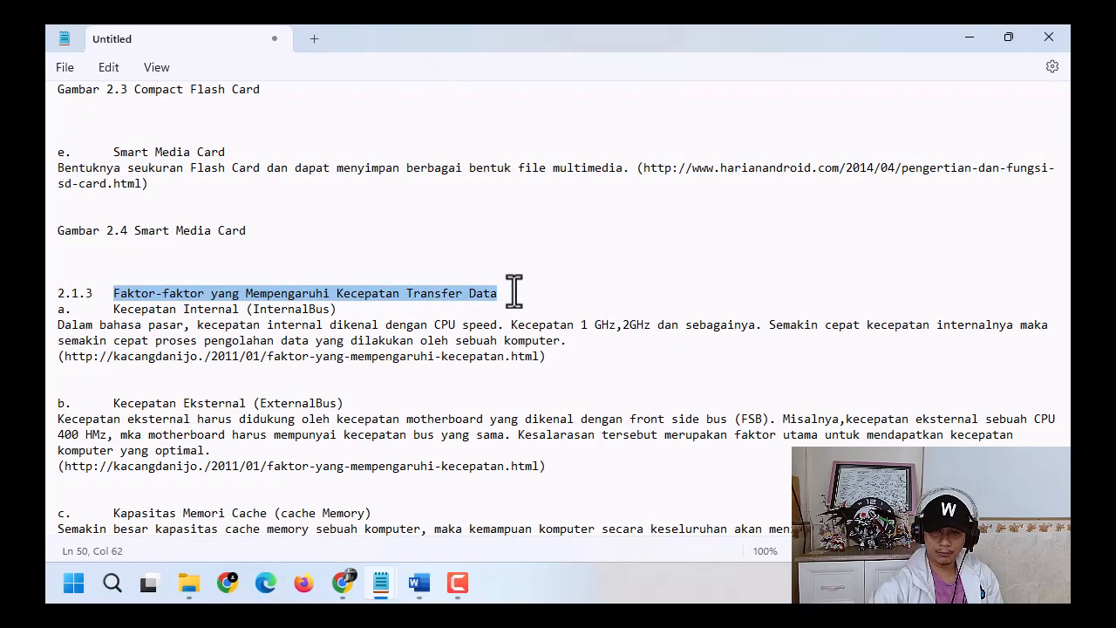
click(980, 32)
click(137, 151)
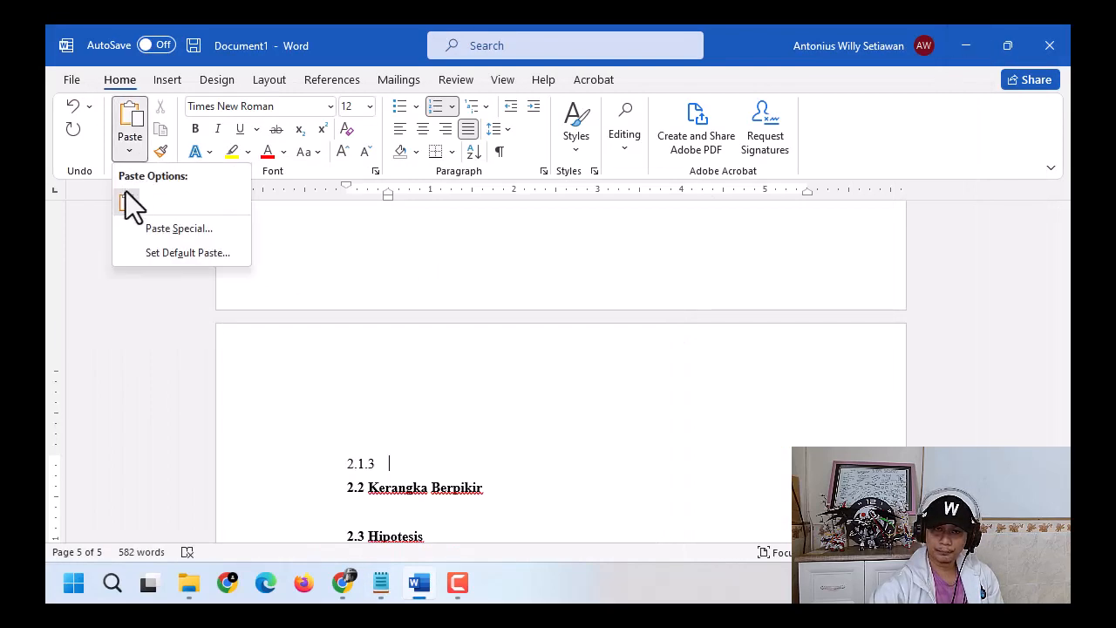
click(125, 191)
Step: Add an unnumbered line below heading 2.1.3, followed by an empty numbered heading 2.1.4
key(Return)
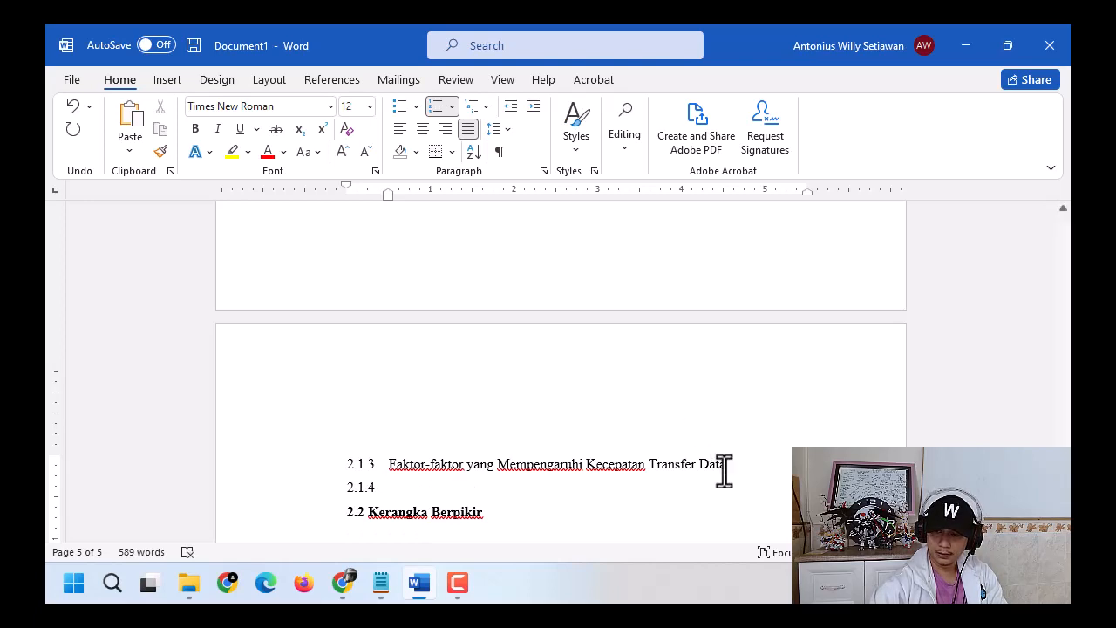
key(Return)
key(BackSpace)
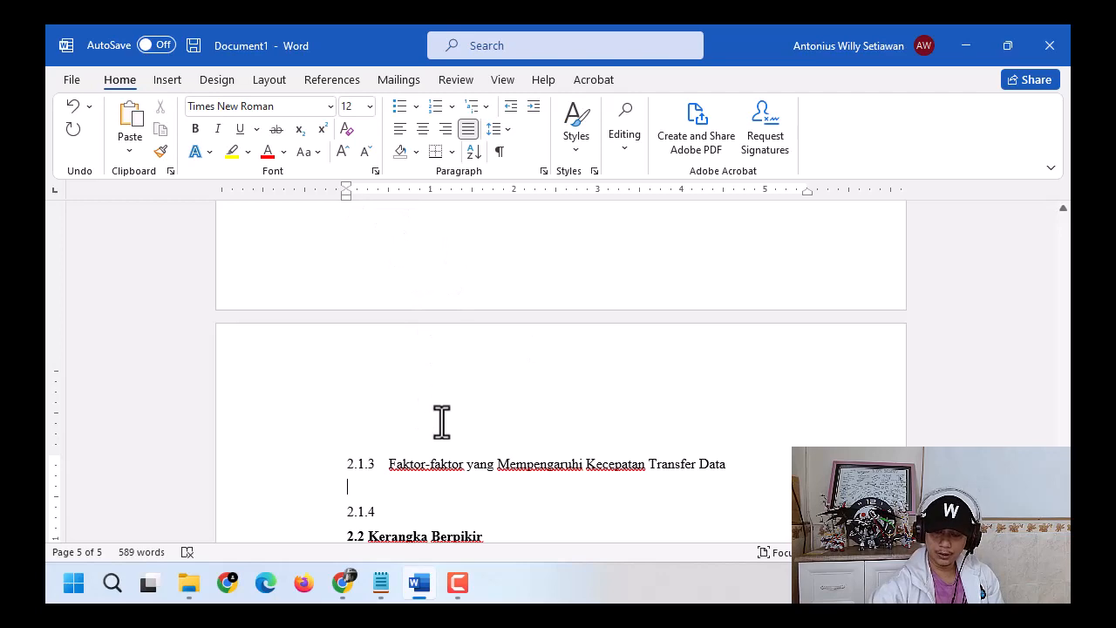
Step: Switch to Notepad, copy the subheading "Kecepatan Internal (InternalBus)" and return to Word
mouse_move(384, 586)
click(317, 496)
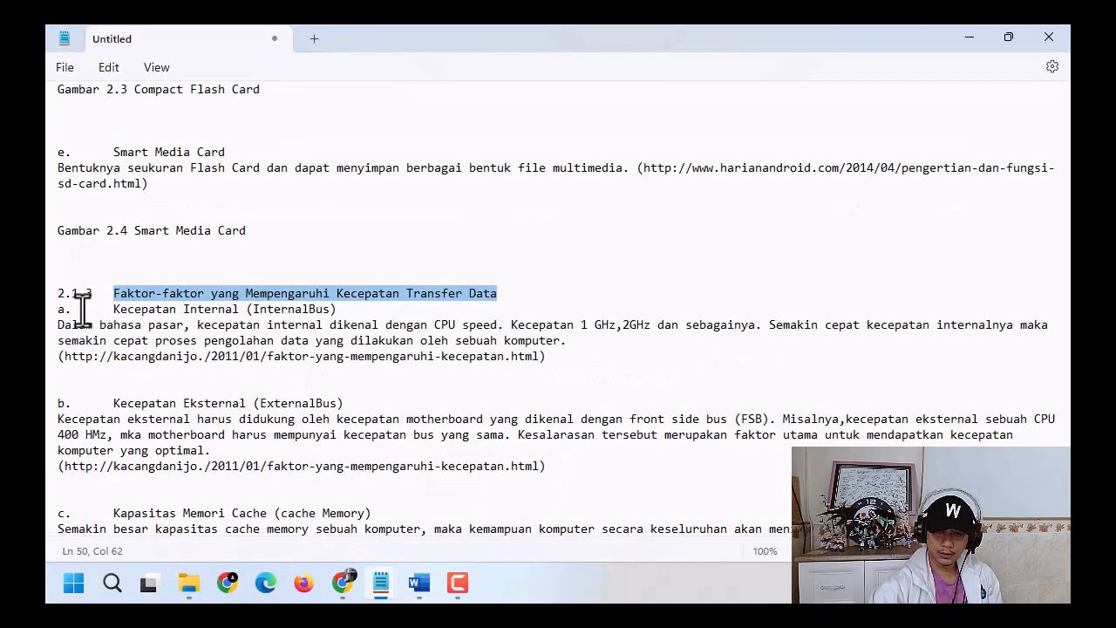
drag(113, 309, 334, 311)
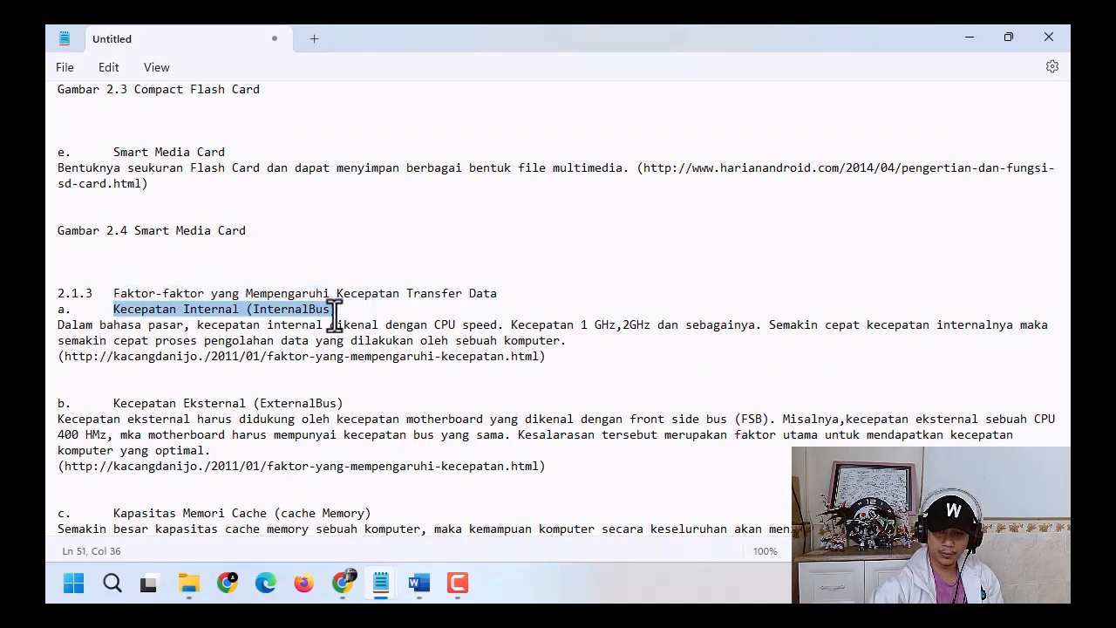
click(971, 31)
Step: Start a lettered list at a. under heading 2.1.3, align it to the left margin and paste the copied subheading as plain text
text(.)
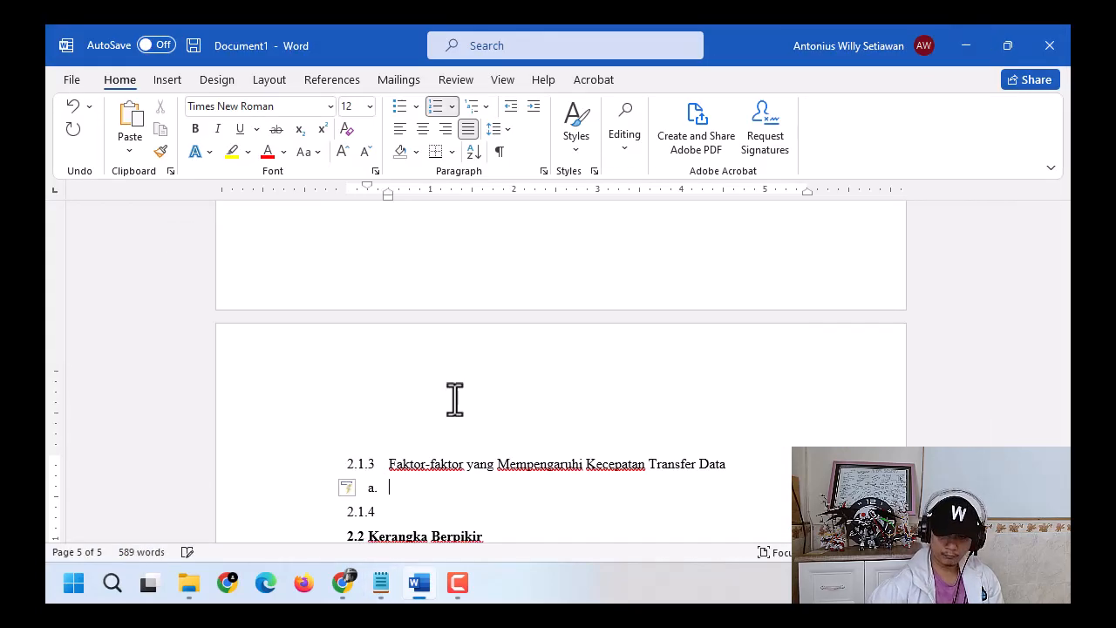
key(ctrl)
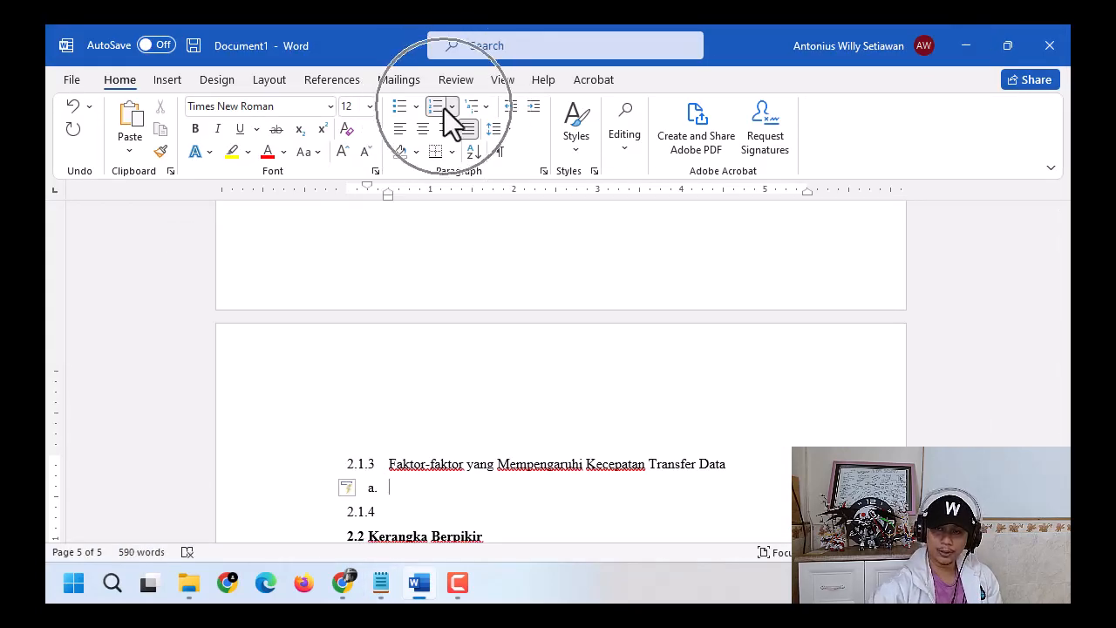
key(ctrl)
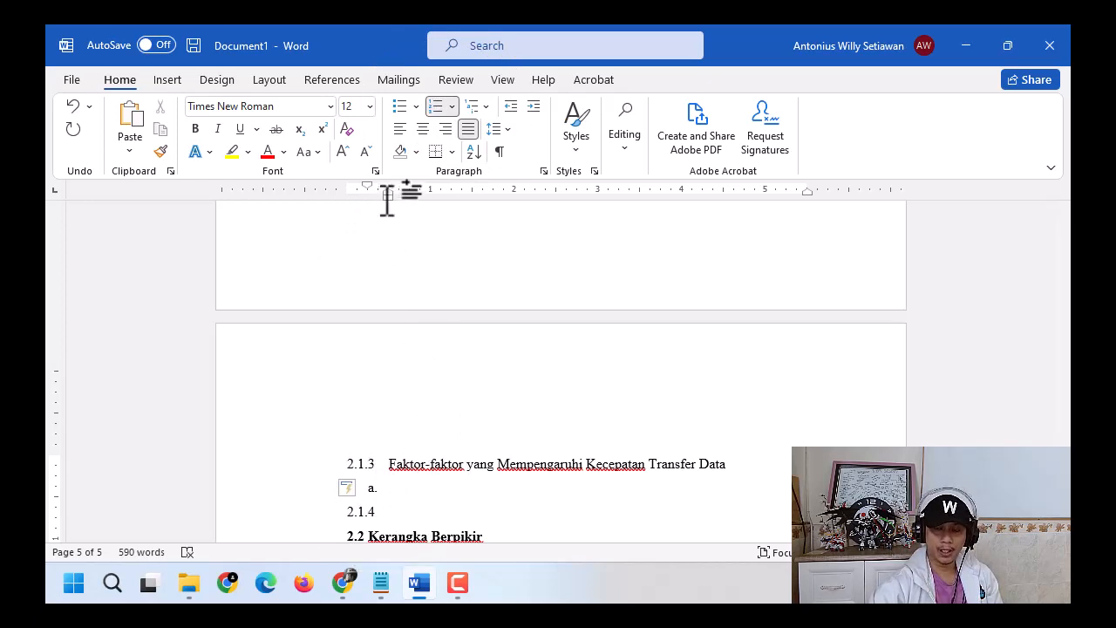
drag(387, 195, 370, 197)
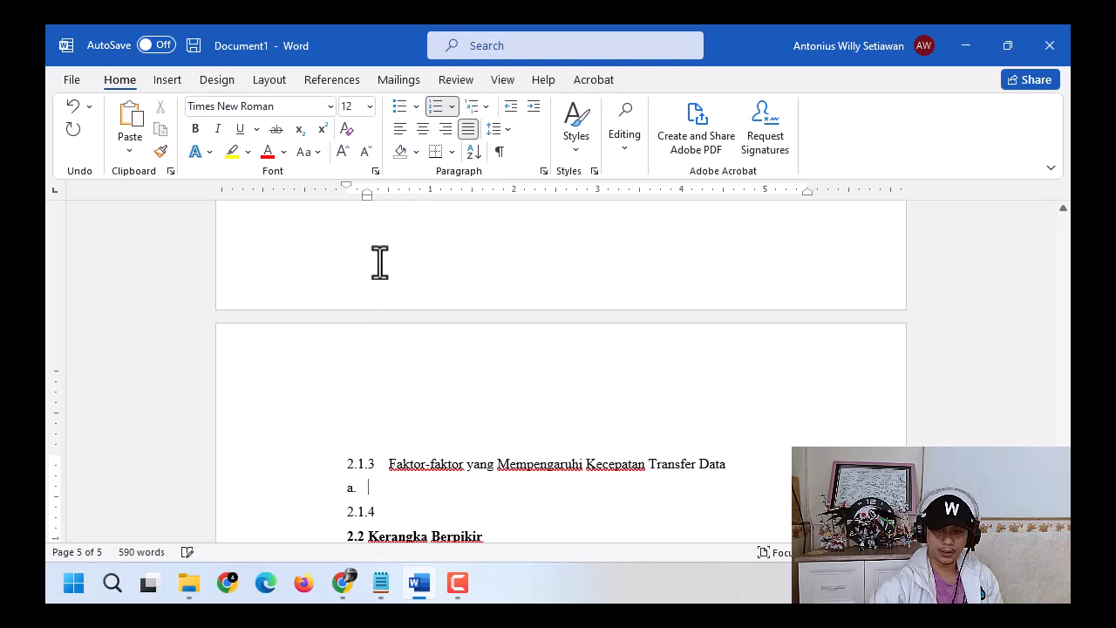
click(129, 150)
click(129, 198)
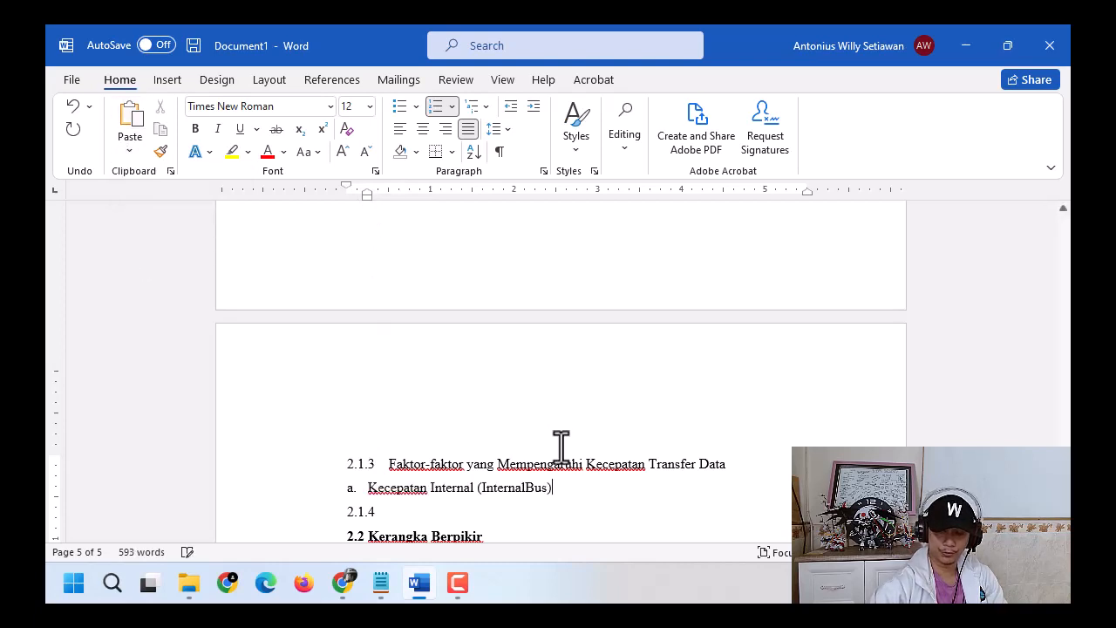
Step: Add list item b. below Kecepatan Internal and fill it with "Kecepatan Eksternal (ExternalBus)" copied from Notepad
scroll(571, 428, down, 2)
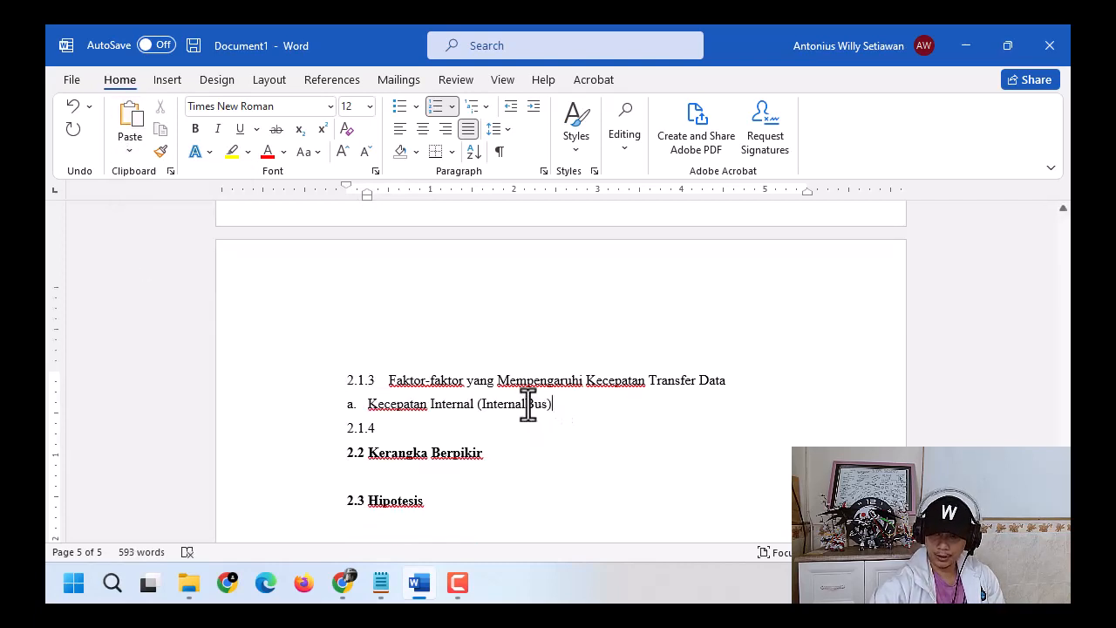
click(526, 404)
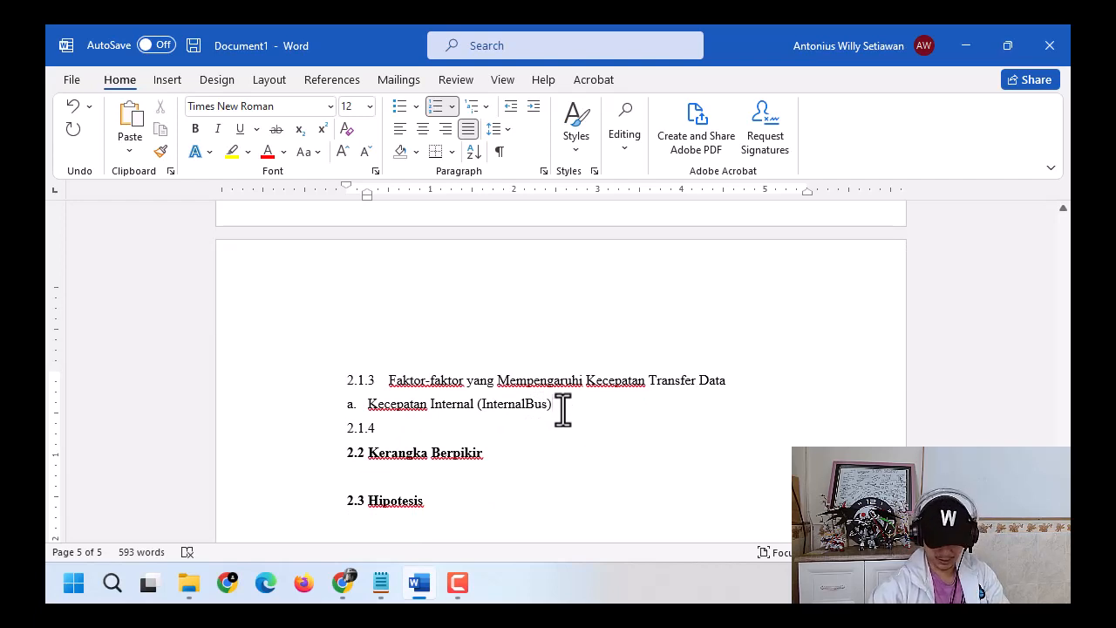
key(Return)
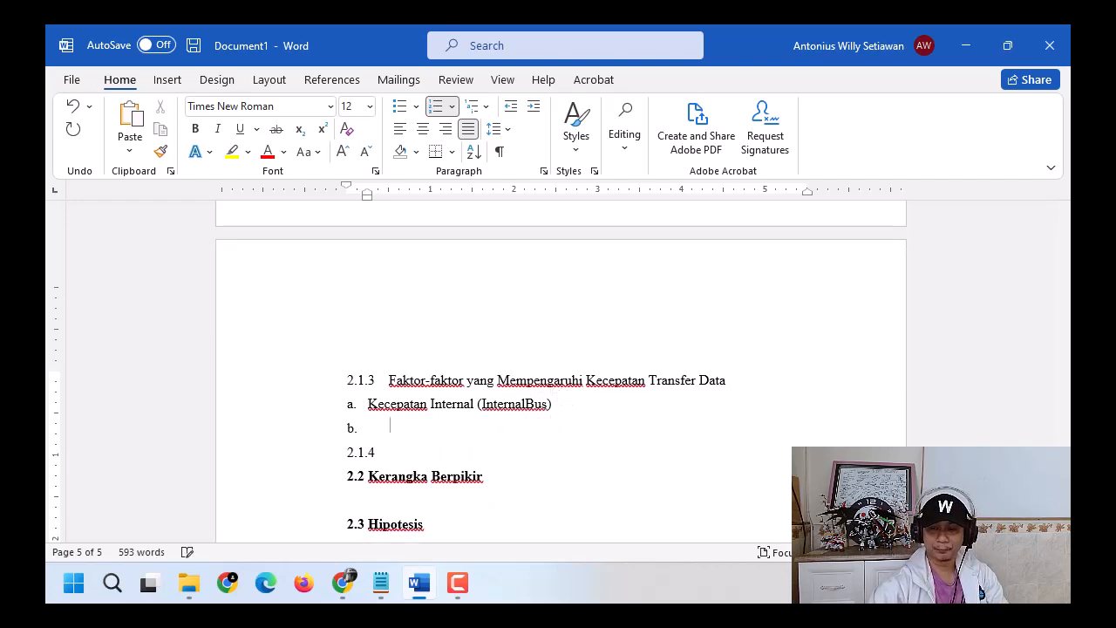
key(alt+Tab)
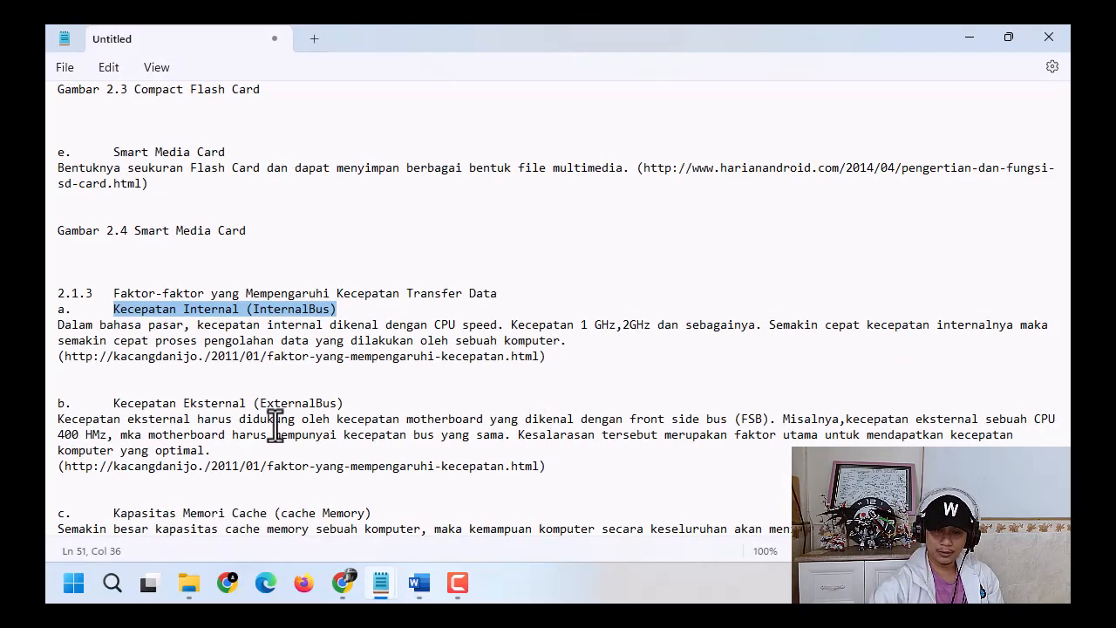
click(113, 403)
drag(113, 403, 344, 404)
key(super+c)
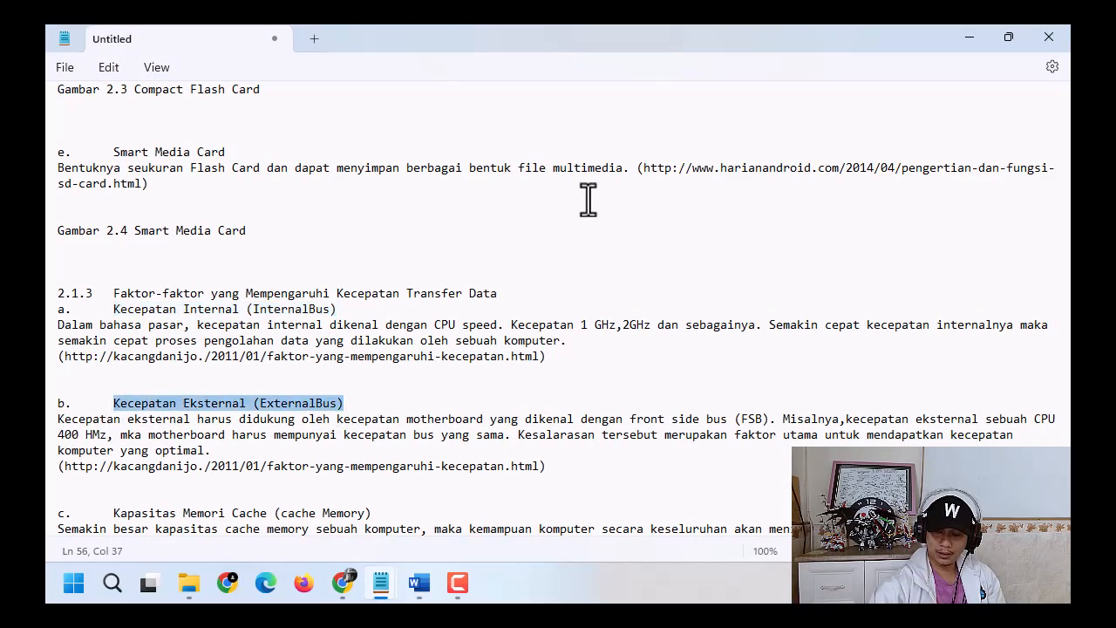
click(971, 34)
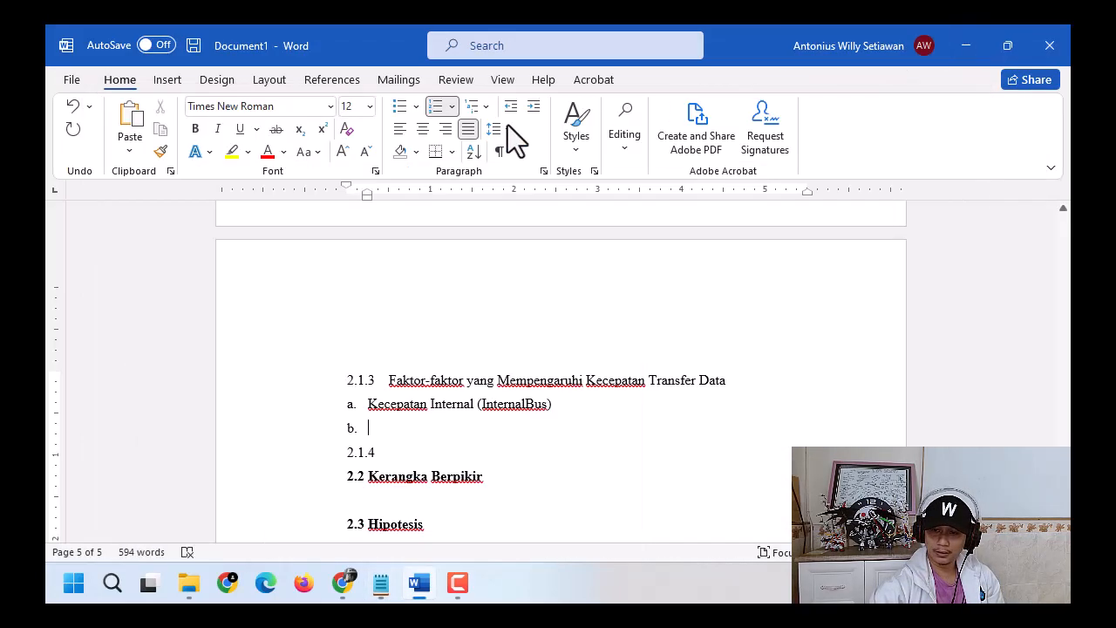
click(129, 147)
click(127, 202)
Step: Add list item c. and fill it with "Kapasitas Memori Cache (cache Memory)" copied from Notepad as plain text
key(Return)
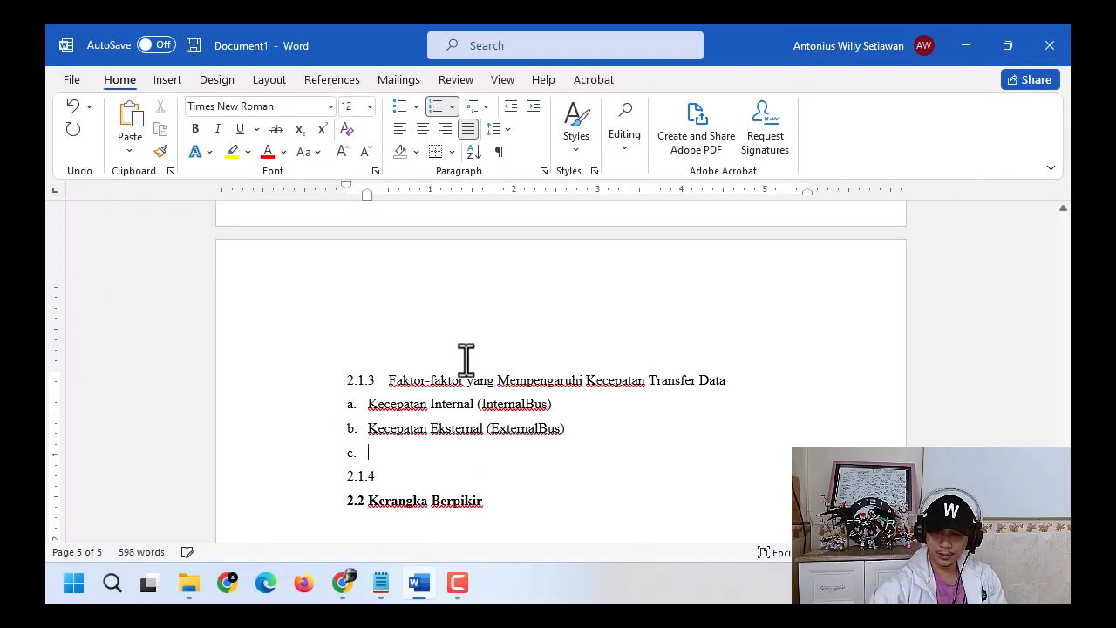
key(alt+Tab)
scroll(174, 436, down, 3)
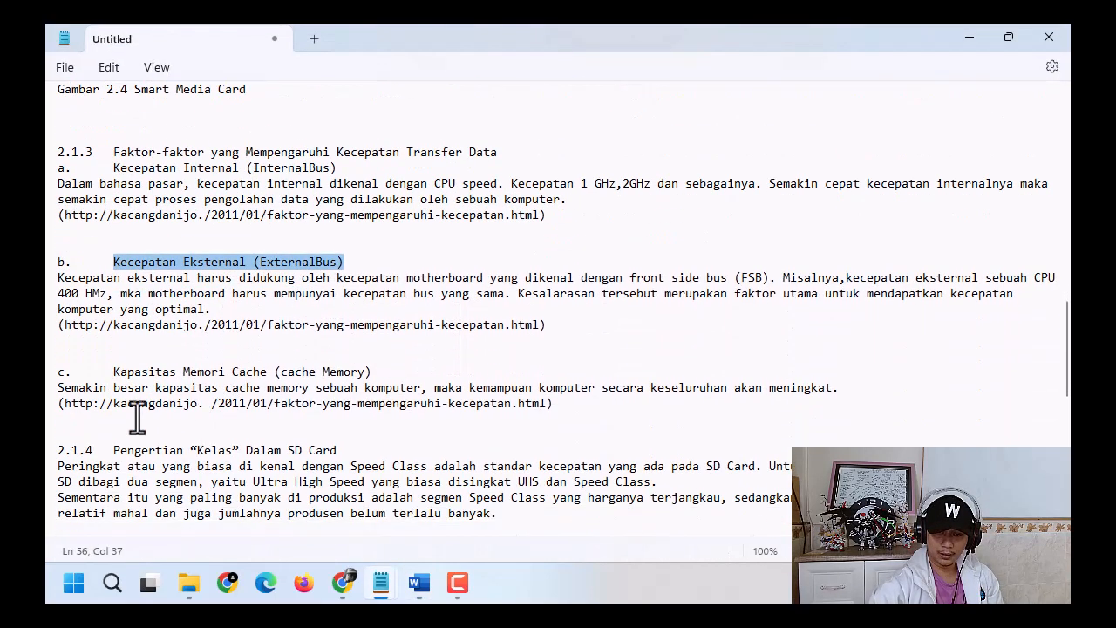
drag(112, 371, 371, 371)
key(super+c)
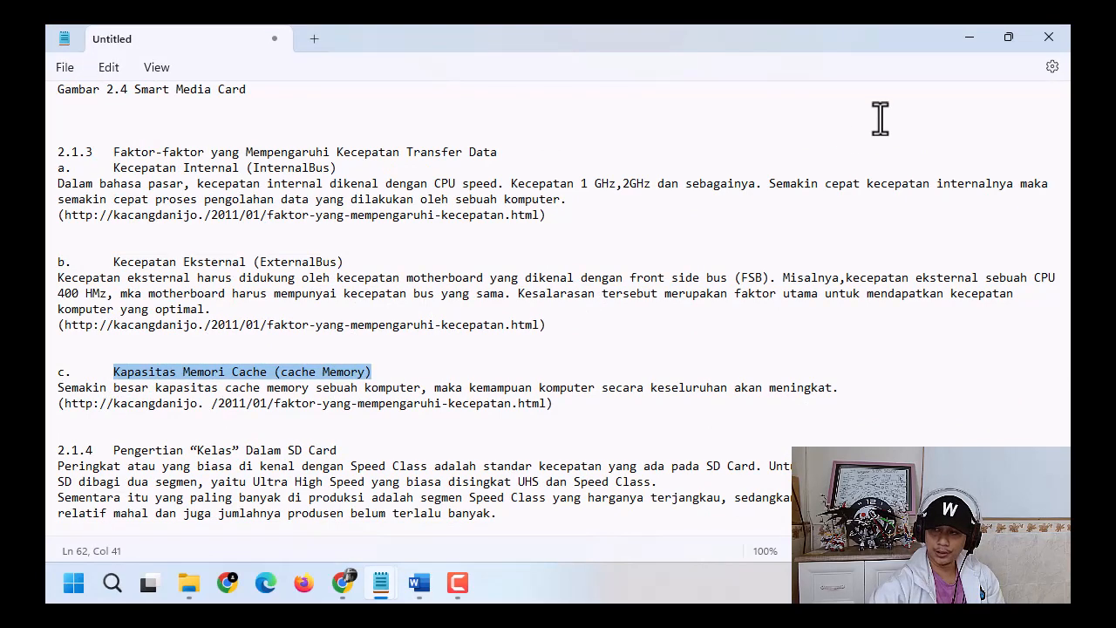
click(969, 37)
click(129, 150)
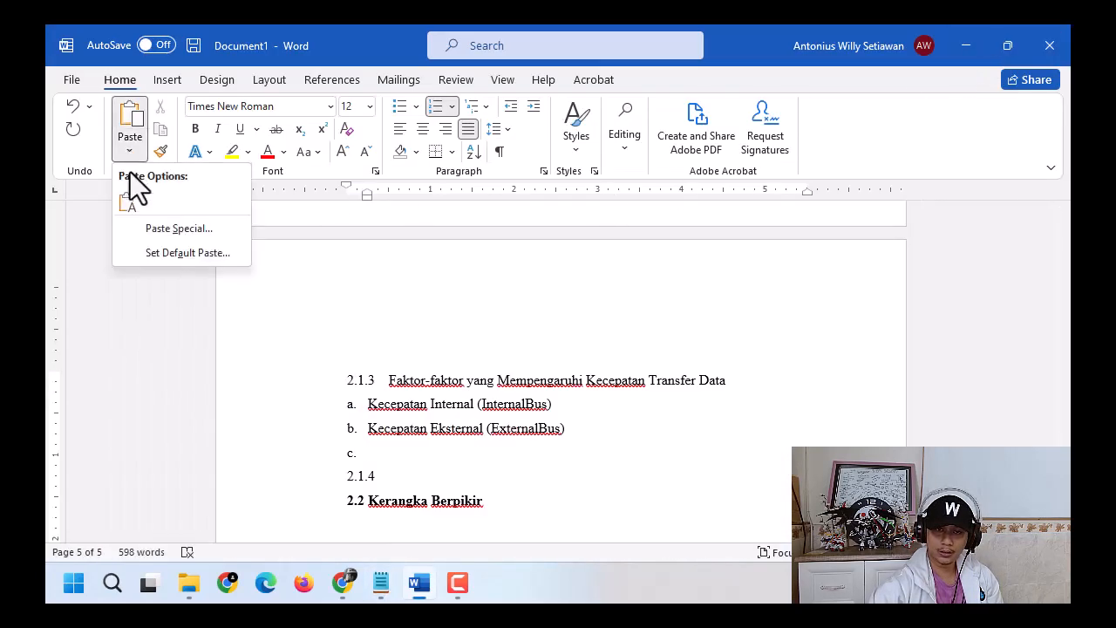
click(146, 199)
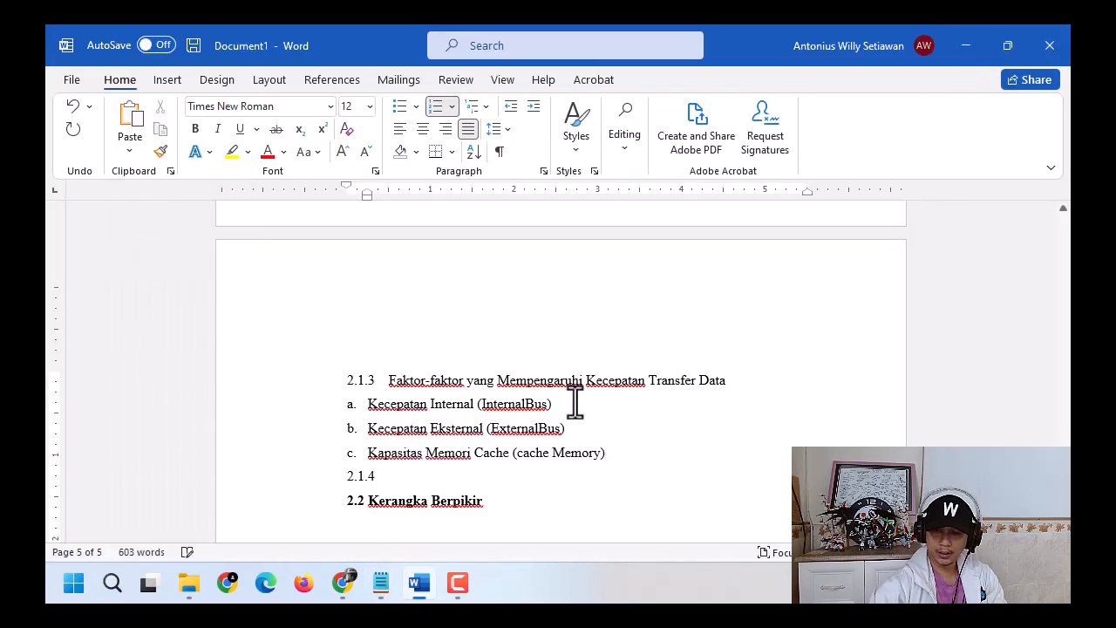
Step: In Notepad, copy the Kecepatan Internal paragraph together with its source link and return to Word
key(alt+Tab)
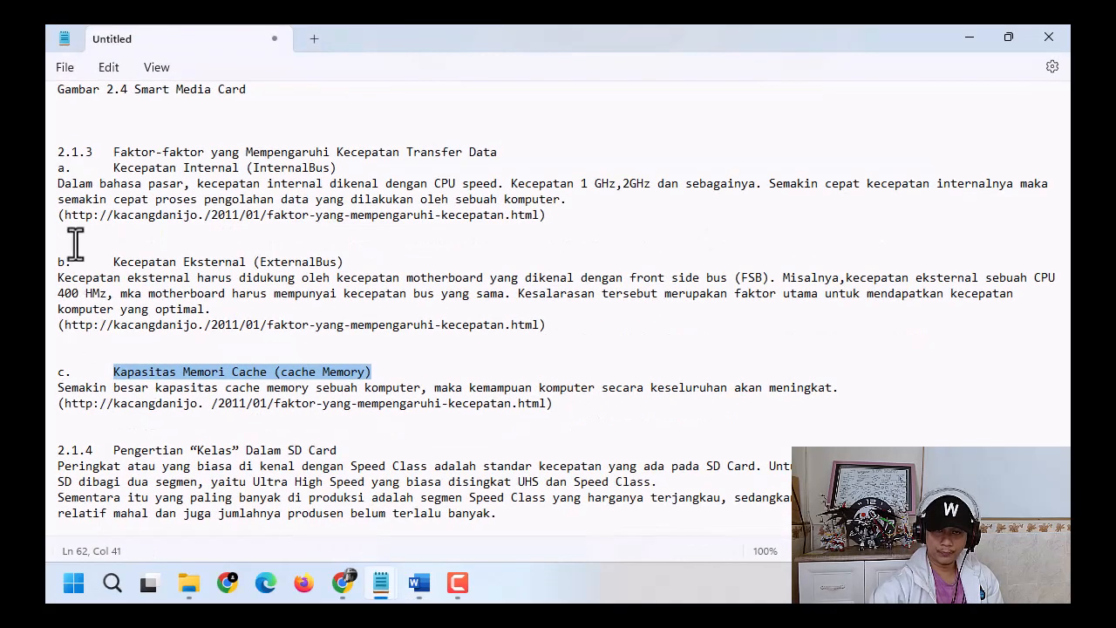
drag(59, 184, 547, 214)
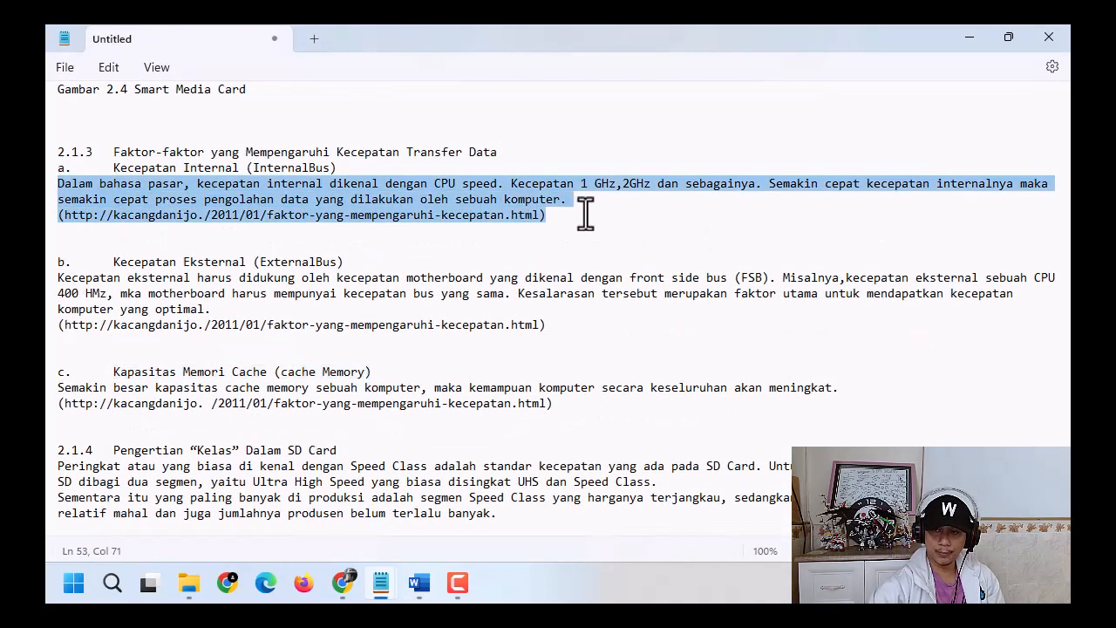
click(973, 31)
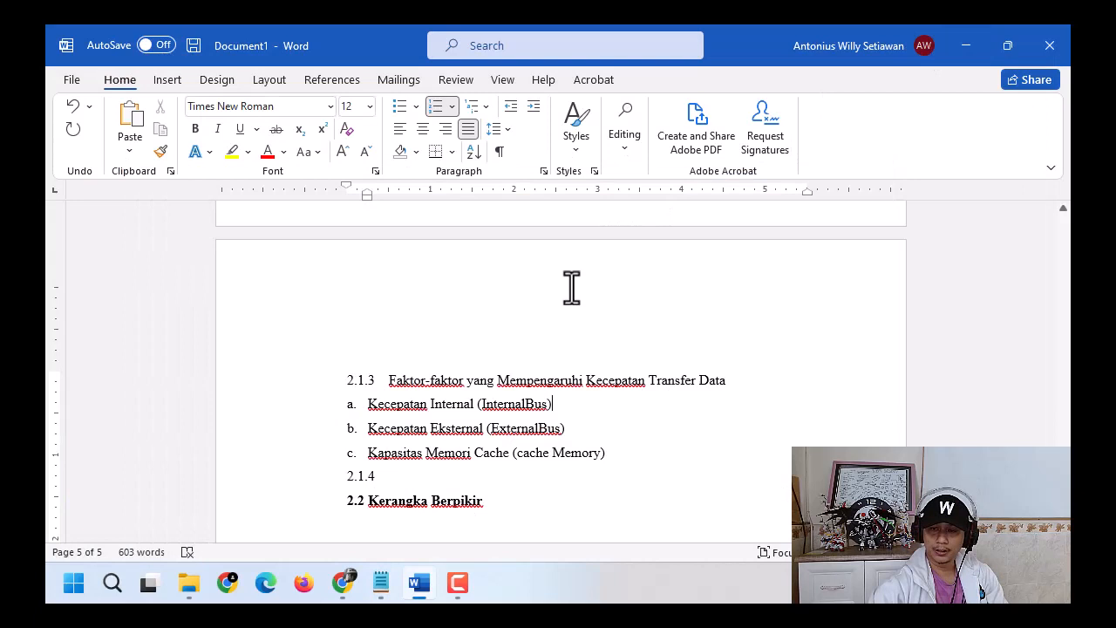
Step: Add an unlettered line below item a., give it a 0.5-inch first-line indent and paste the copied paragraph as plain text
click(576, 405)
key(Return)
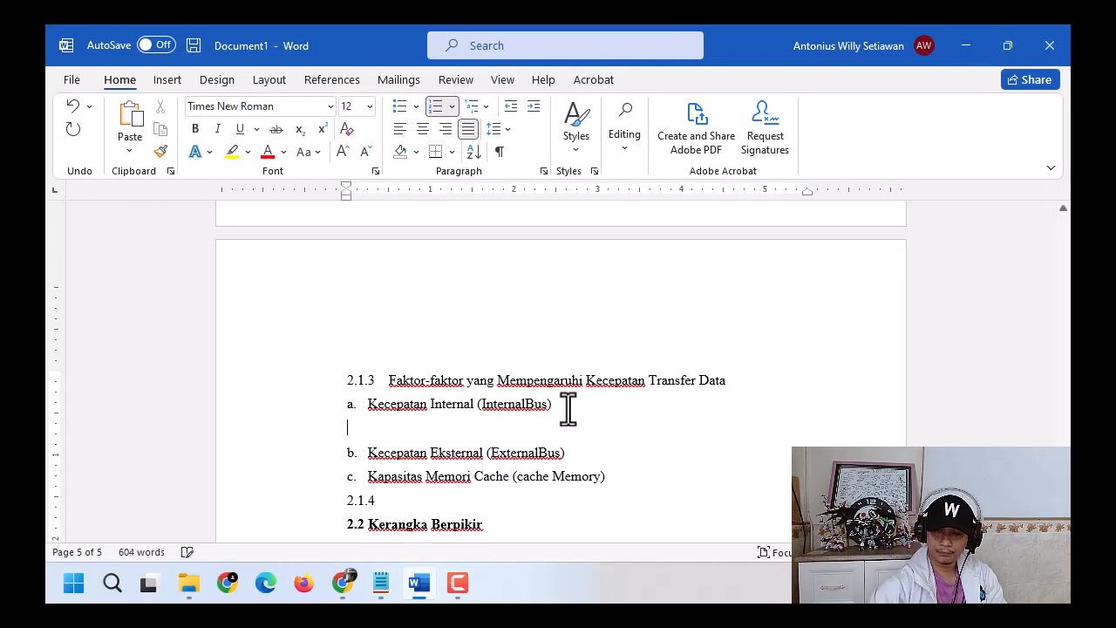
key(BackSpace)
click(346, 191)
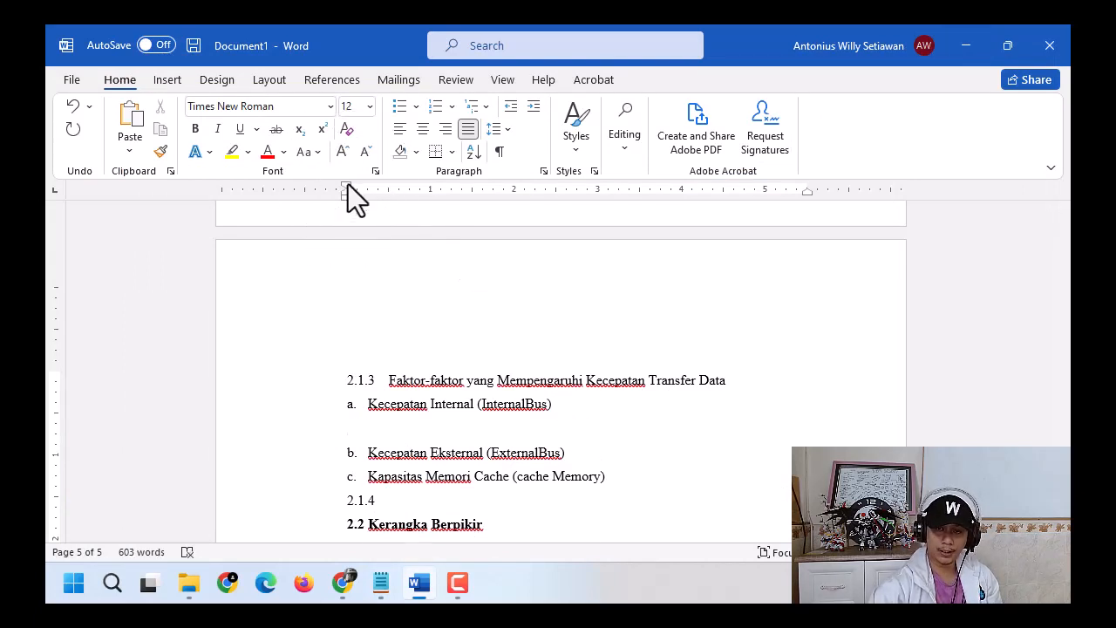
drag(348, 184, 389, 192)
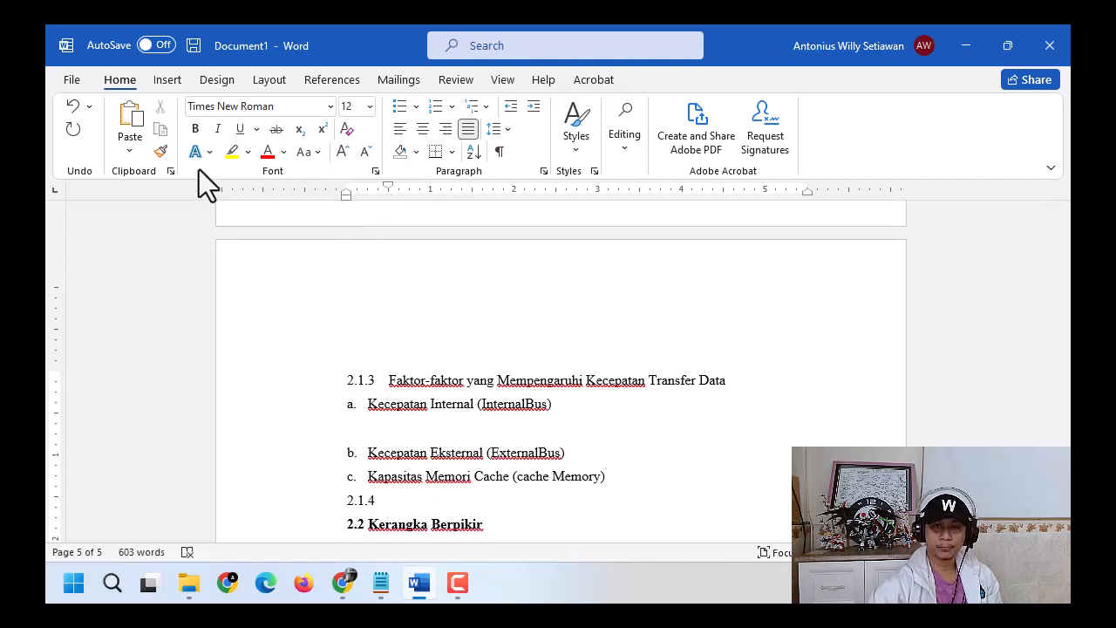
click(129, 150)
click(130, 197)
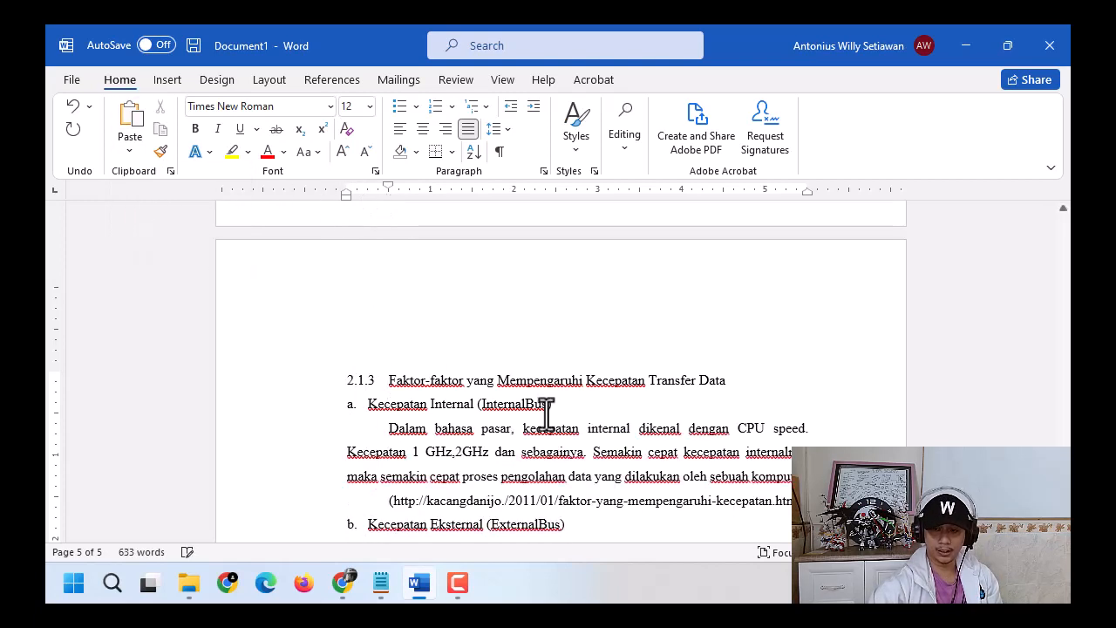
Step: Merge the source link into the Kecepatan Internal paragraph and place it on its own unindented line with a line break
scroll(578, 424, down, 3)
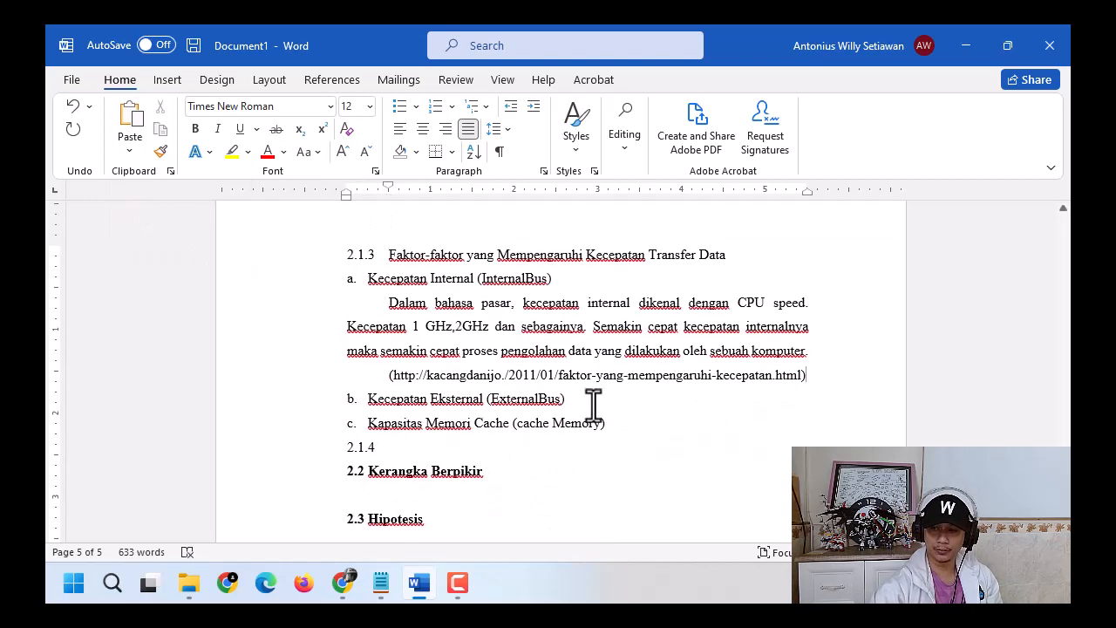
click(385, 375)
key(BackSpace)
key(BackSpace)
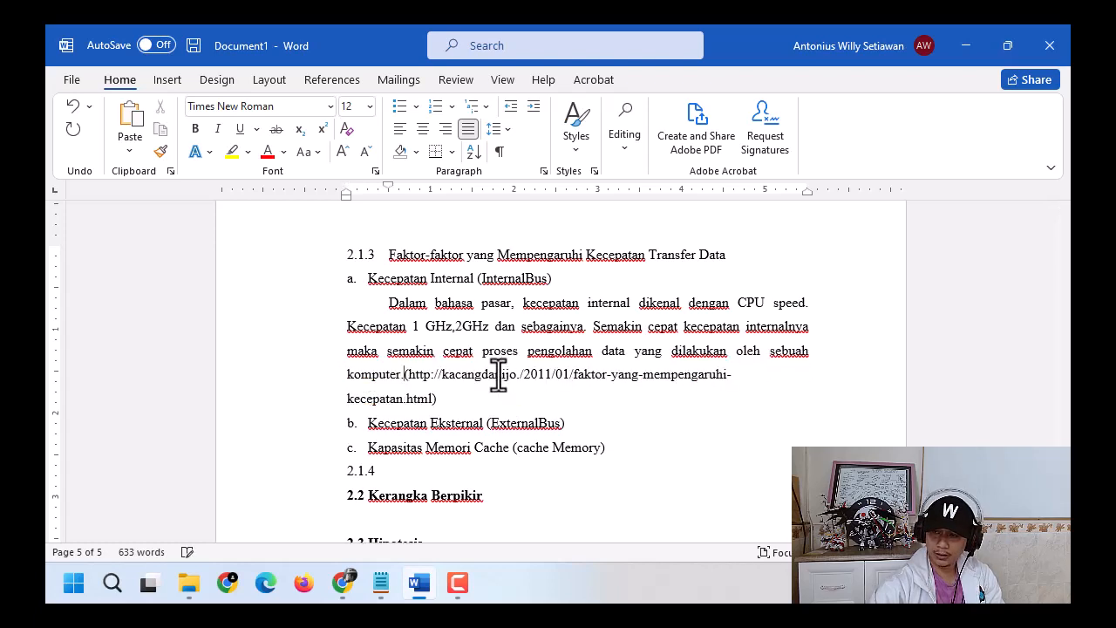
key(Return)
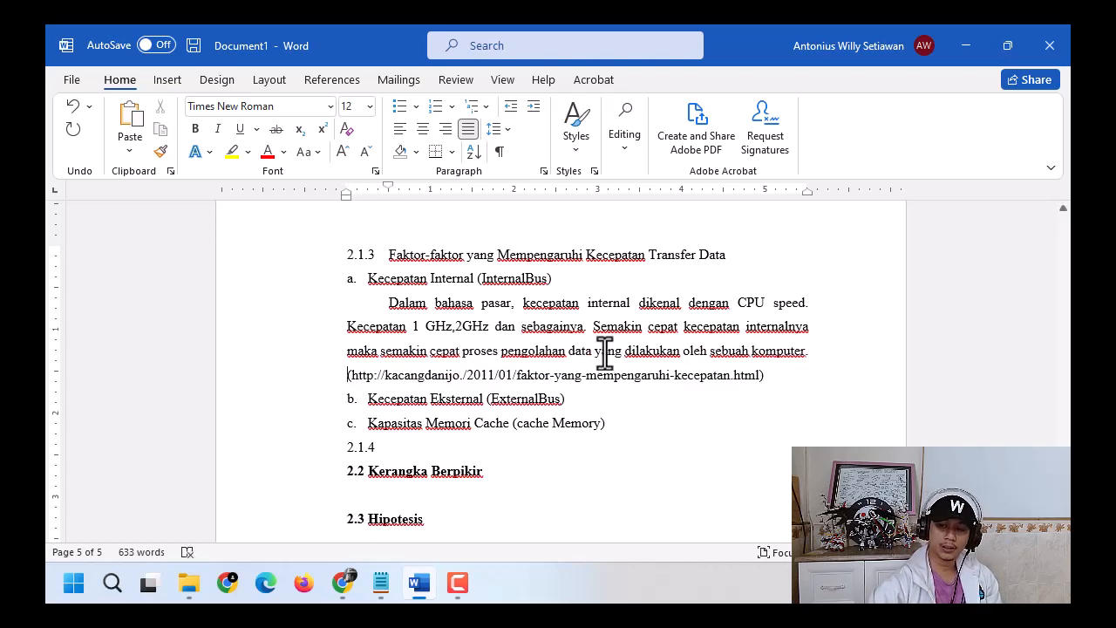
Step: Add an unlettered line below item b. Kecepatan Eksternal and give it a 0.5-inch first-line indent
scroll(605, 351, down, 2)
click(599, 319)
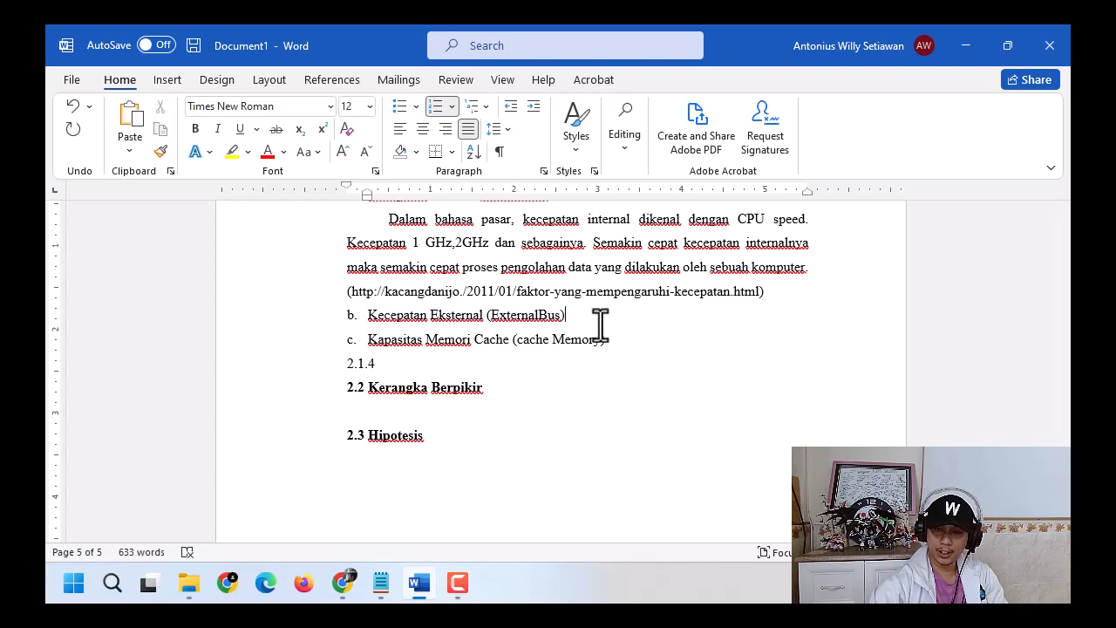
key(Return)
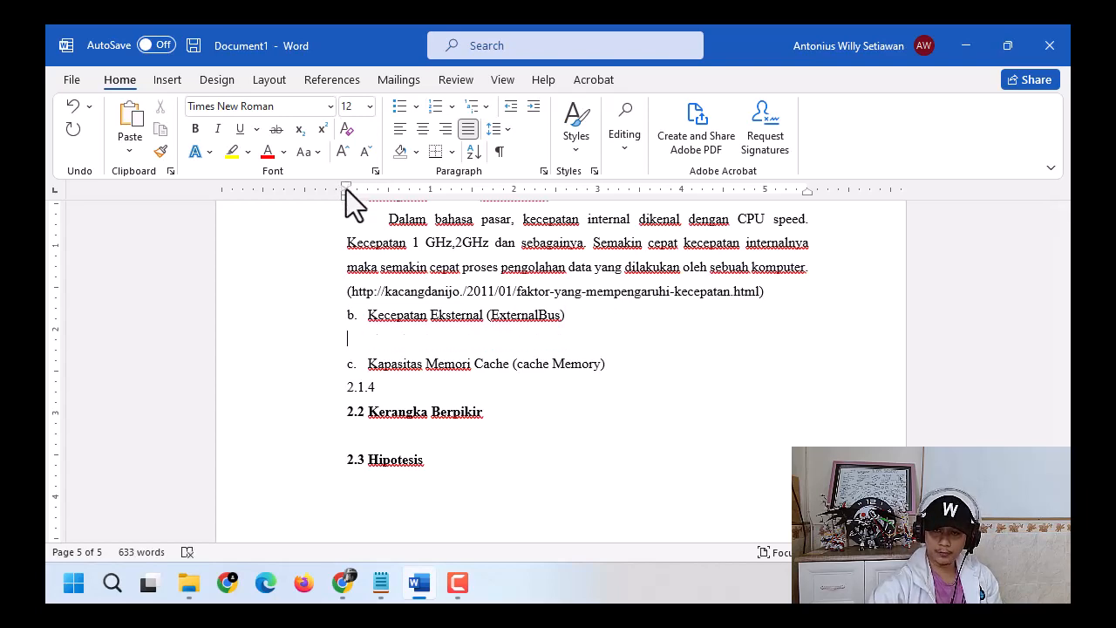
Step: In Notepad, join the source link to the end of the Kecepatan Eksternal paragraph and copy the whole paragraph
key(alt+Tab)
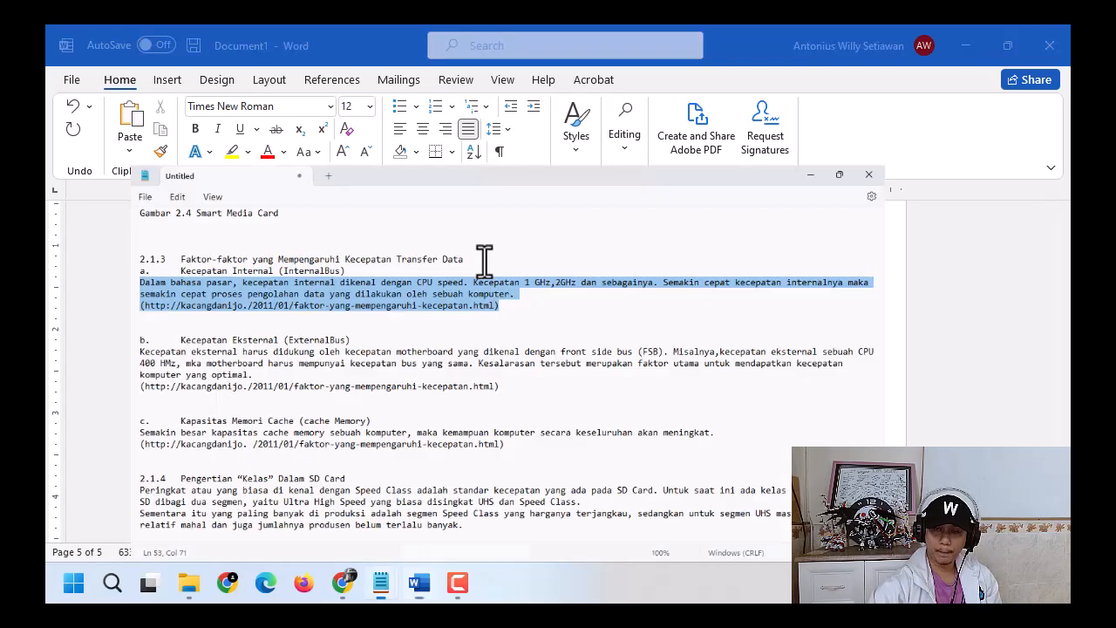
key(super+Up)
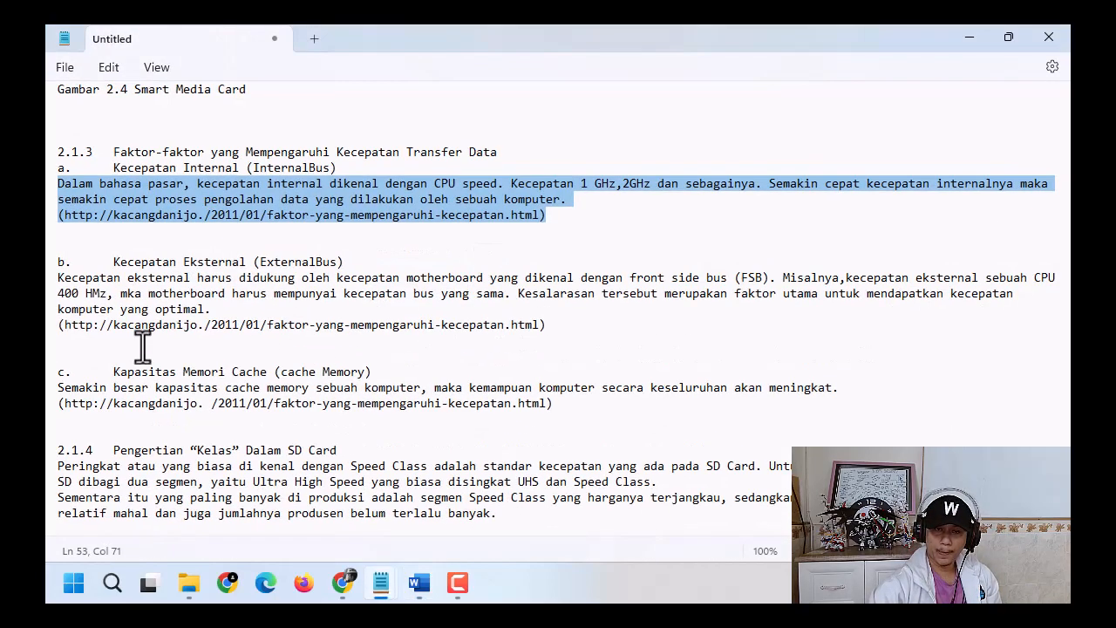
click(58, 278)
triple_click(58, 325)
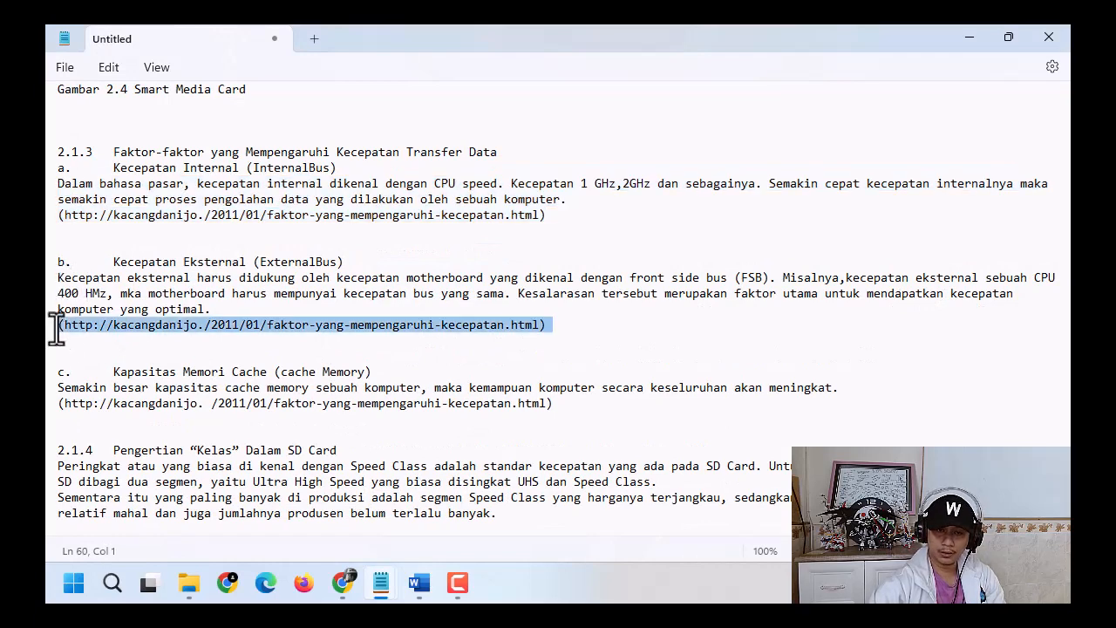
click(59, 324)
key(BackSpace)
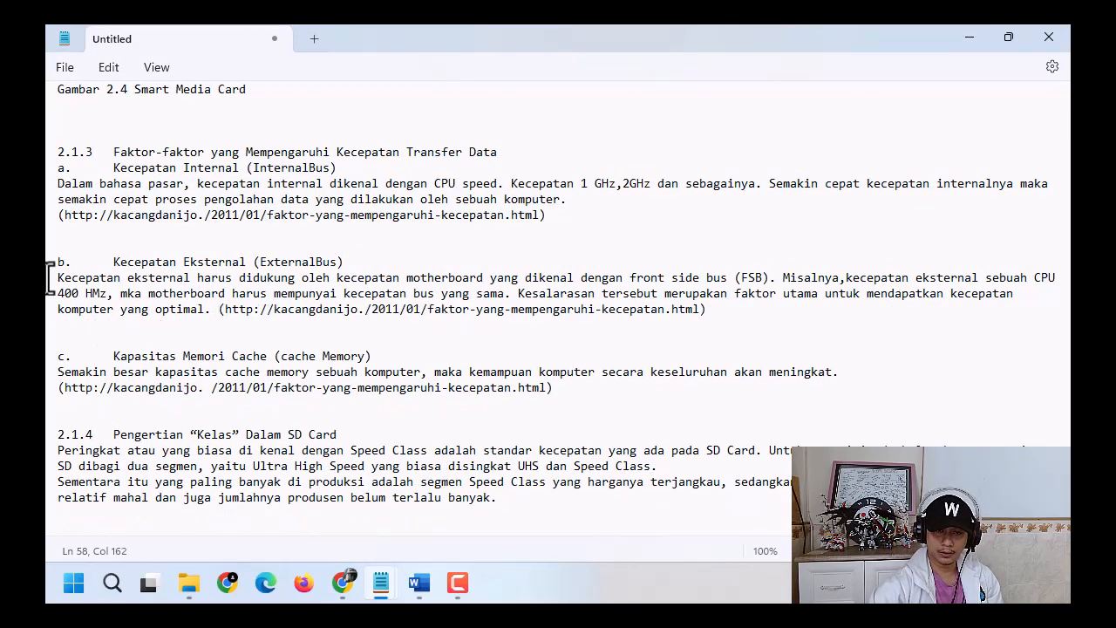
drag(58, 279, 780, 310)
key(super+c)
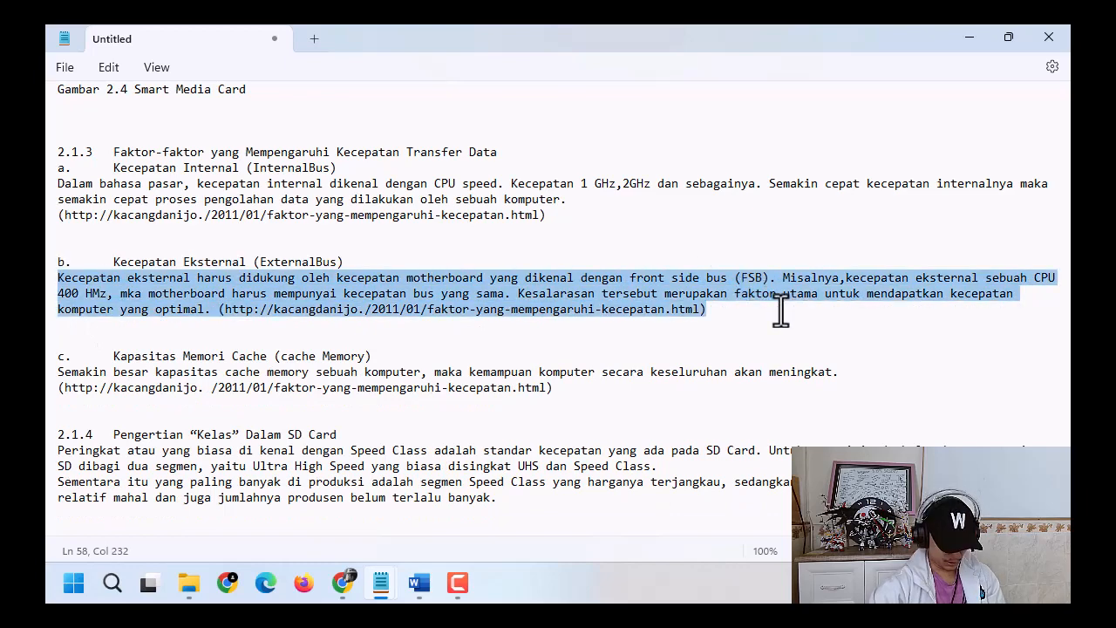
Step: Return to Word and paste the Kecepatan Eksternal paragraph as plain text on the indented line below item b
click(959, 38)
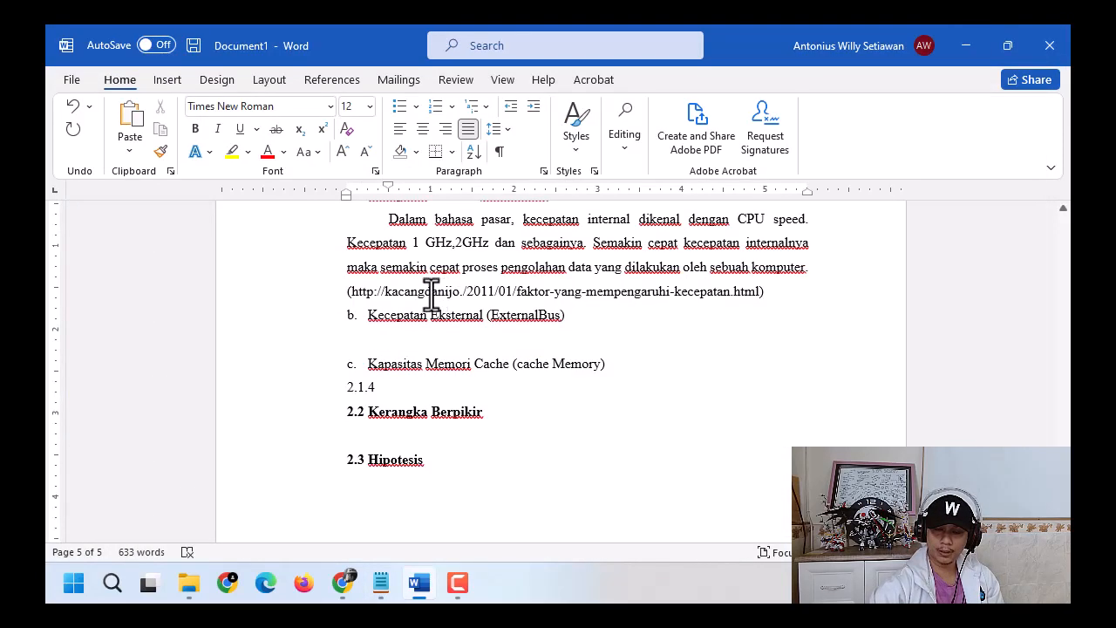
click(130, 153)
click(130, 200)
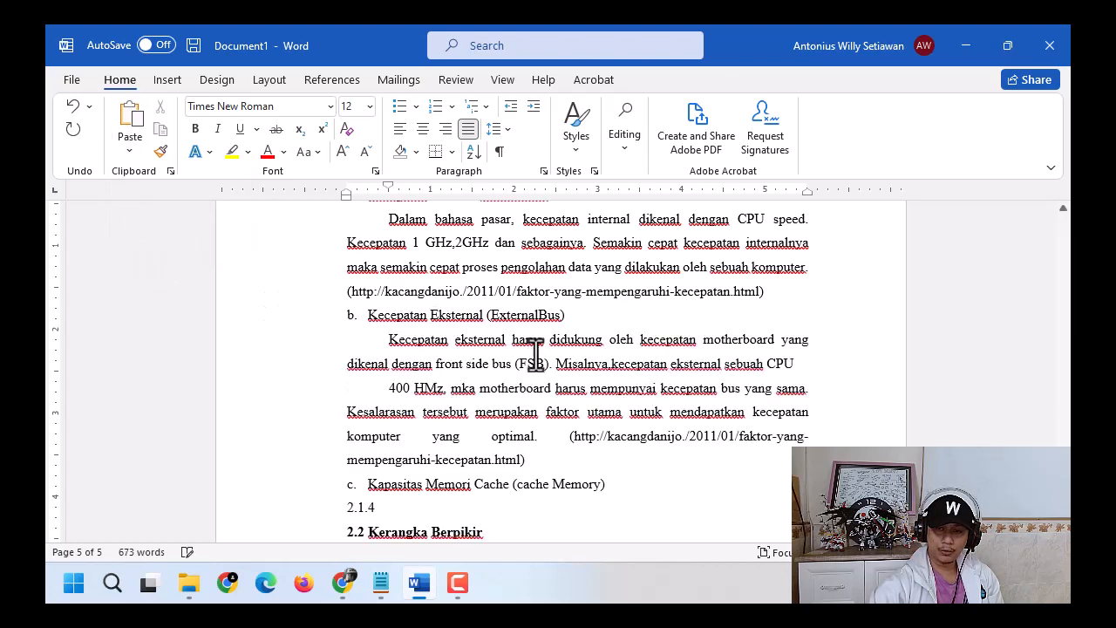
scroll(532, 353, down, 2)
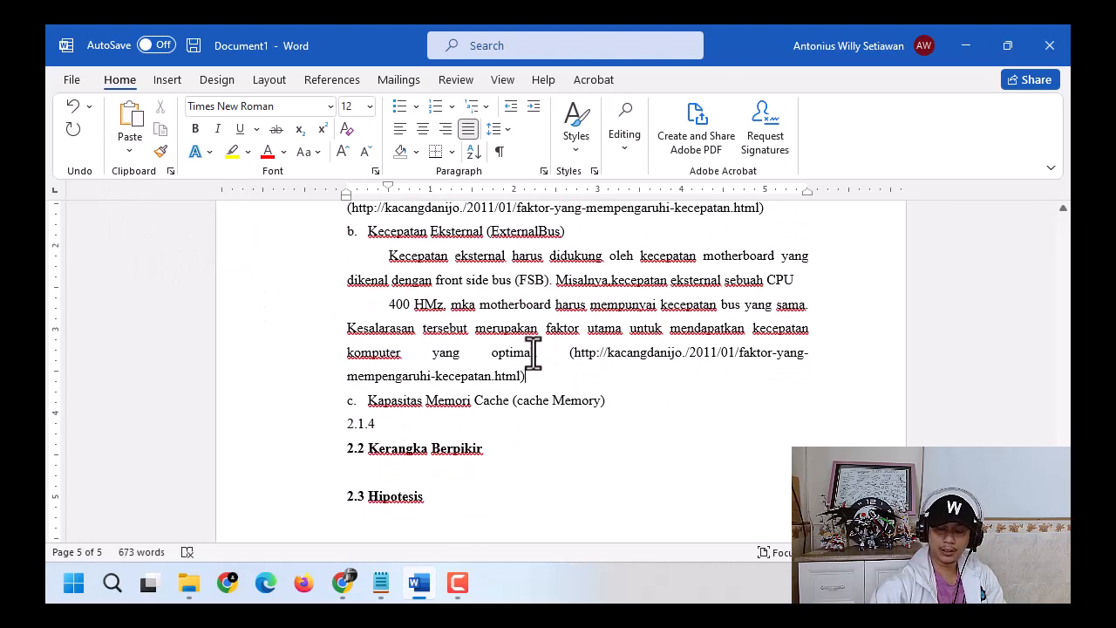
Step: Add an unlettered line below item c. Kapasitas Memori Cache with a 0.5-inch first-line indent
click(632, 407)
key(Return)
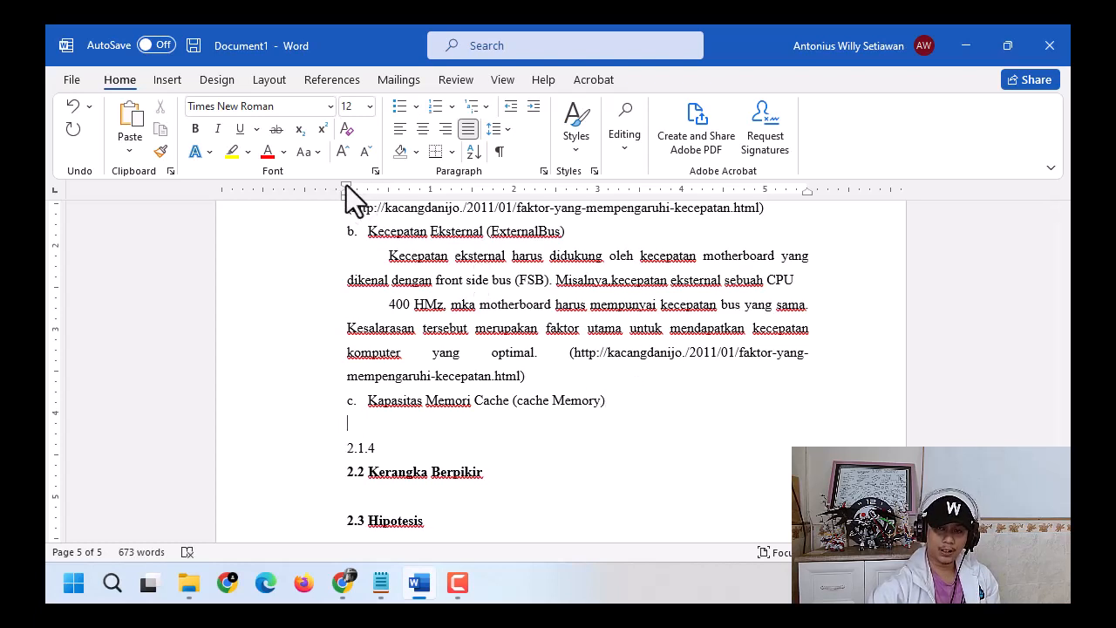
drag(347, 186, 388, 186)
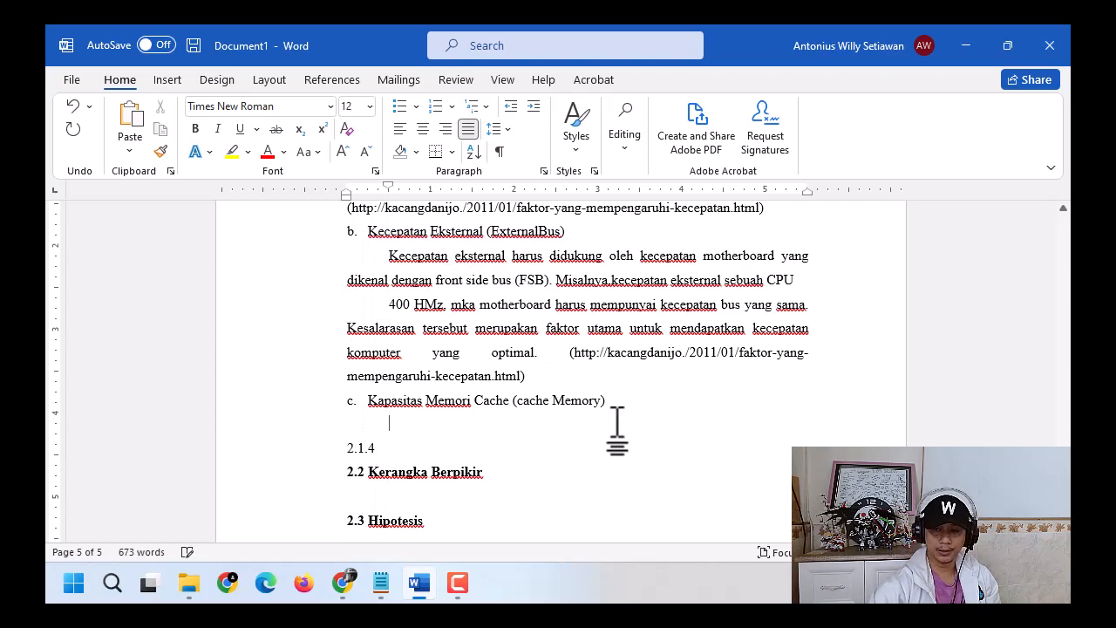
Step: In Notepad, join the source link to the Kapasitas Memori Cache paragraph and copy the paragraph with its link
key(alt+Tab)
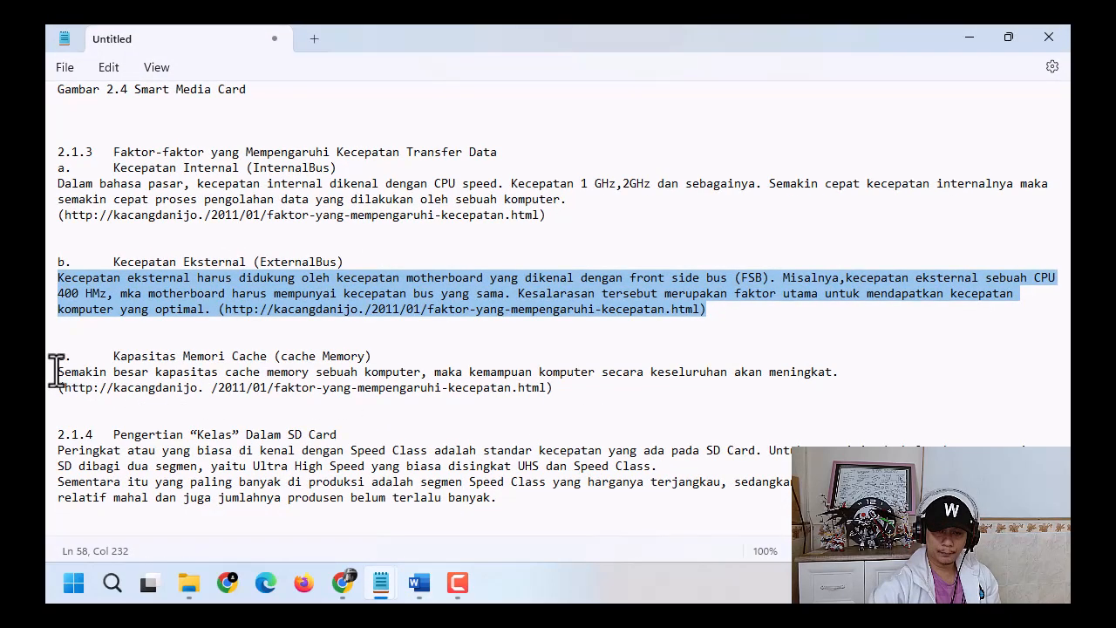
drag(54, 372, 65, 382)
click(62, 384)
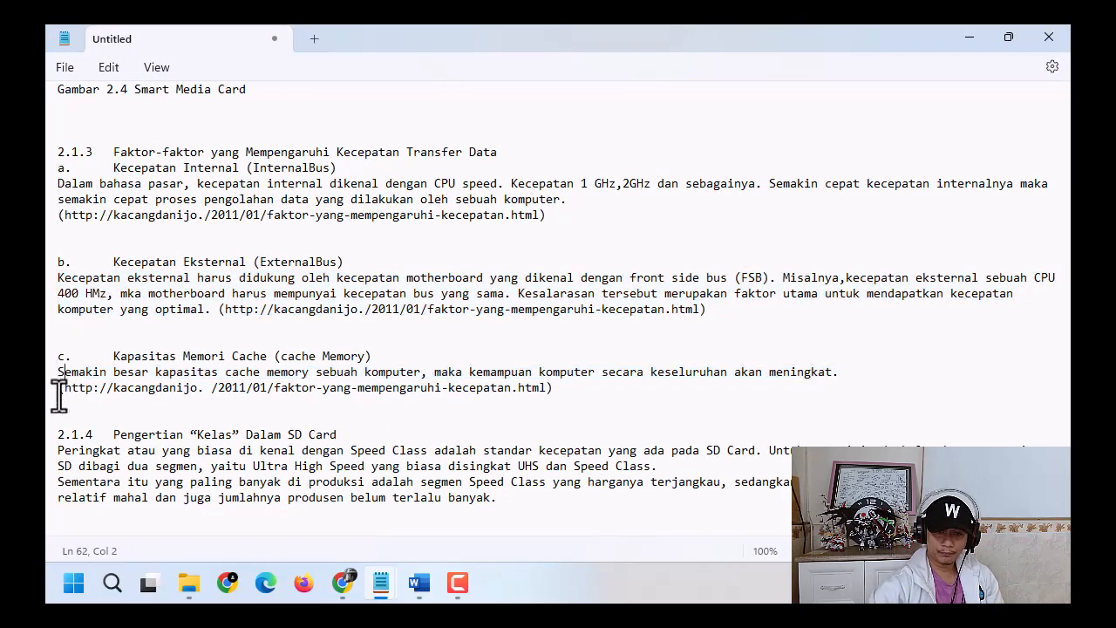
key(End)
key(Delete)
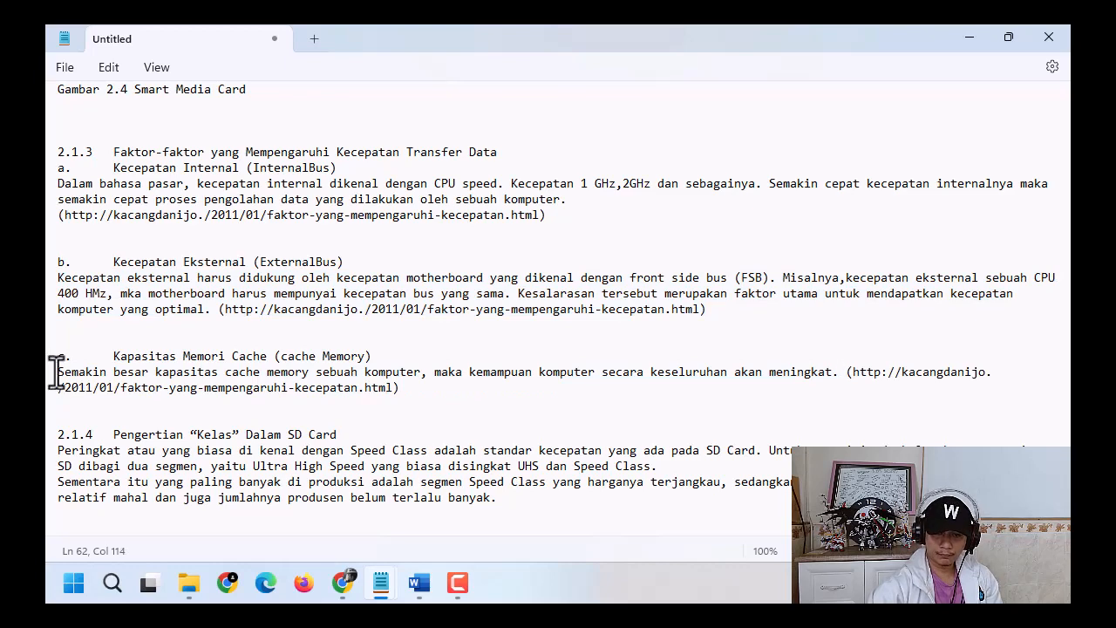
drag(58, 372, 462, 388)
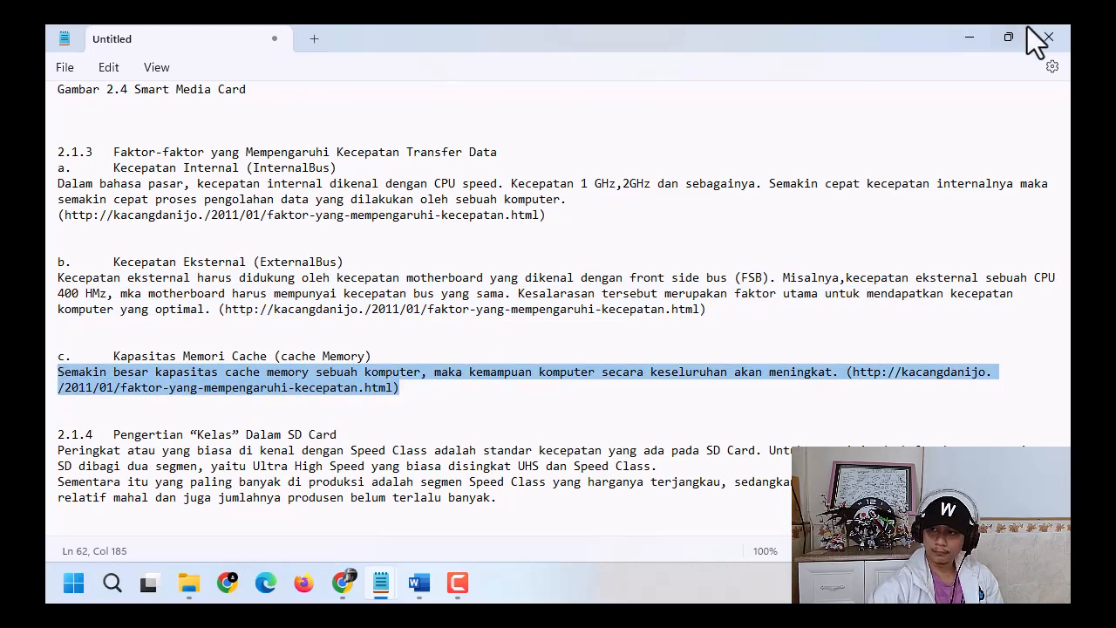
Step: Return to Word and paste the cache memory paragraph as plain text on the indented line below item c
click(968, 41)
click(119, 155)
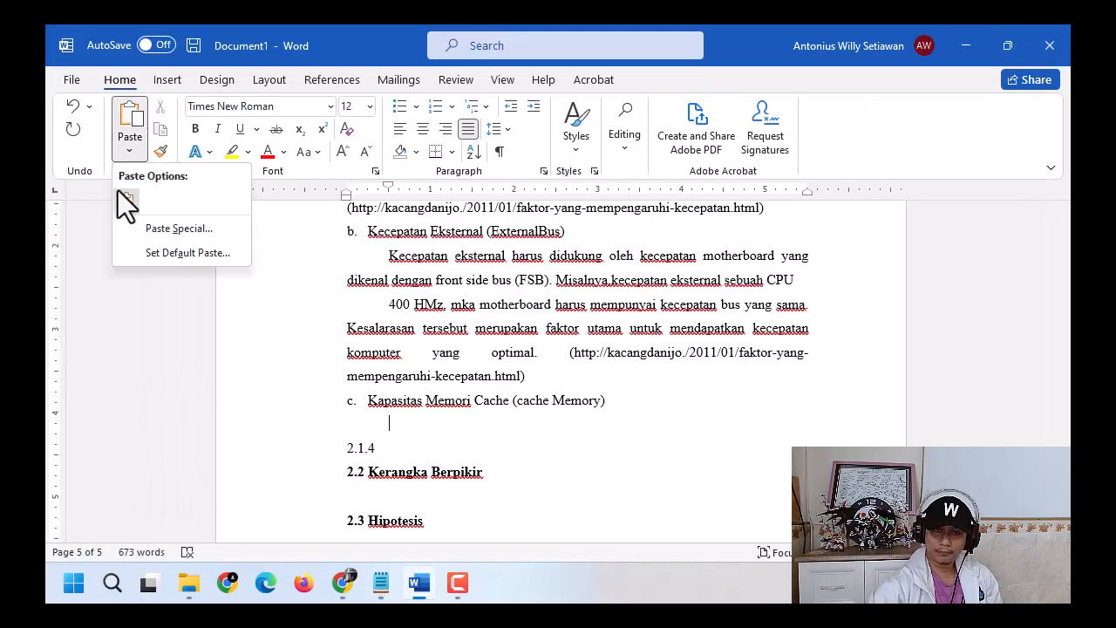
click(125, 202)
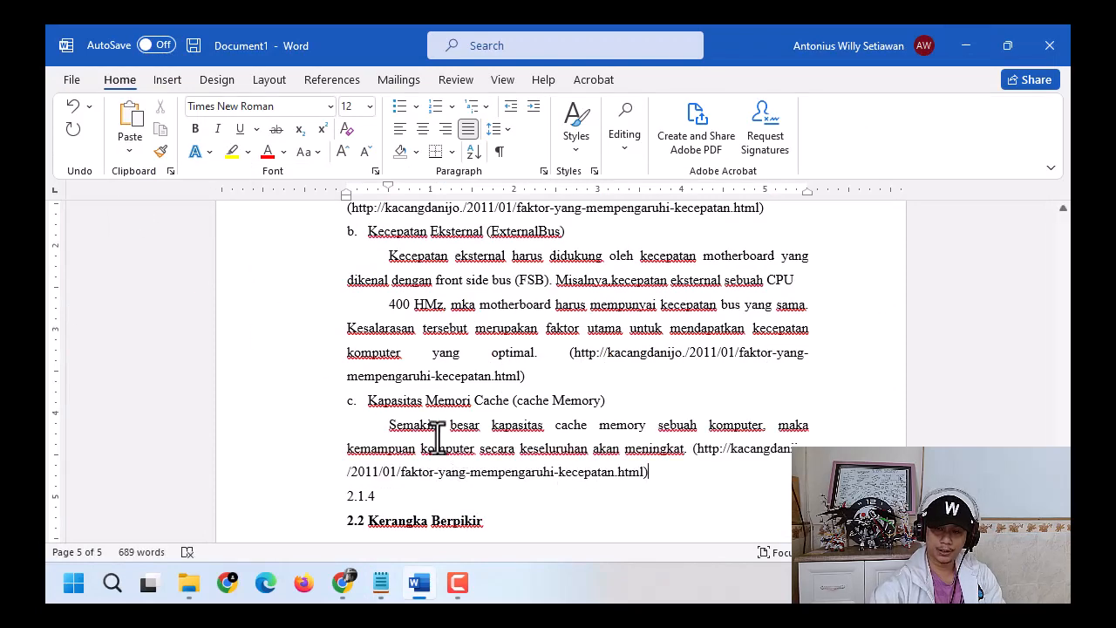
Step: Review the numbering, lettered items and indented paragraphs throughout section 2.1.3
scroll(425, 388, up, 5)
scroll(428, 402, down, 5)
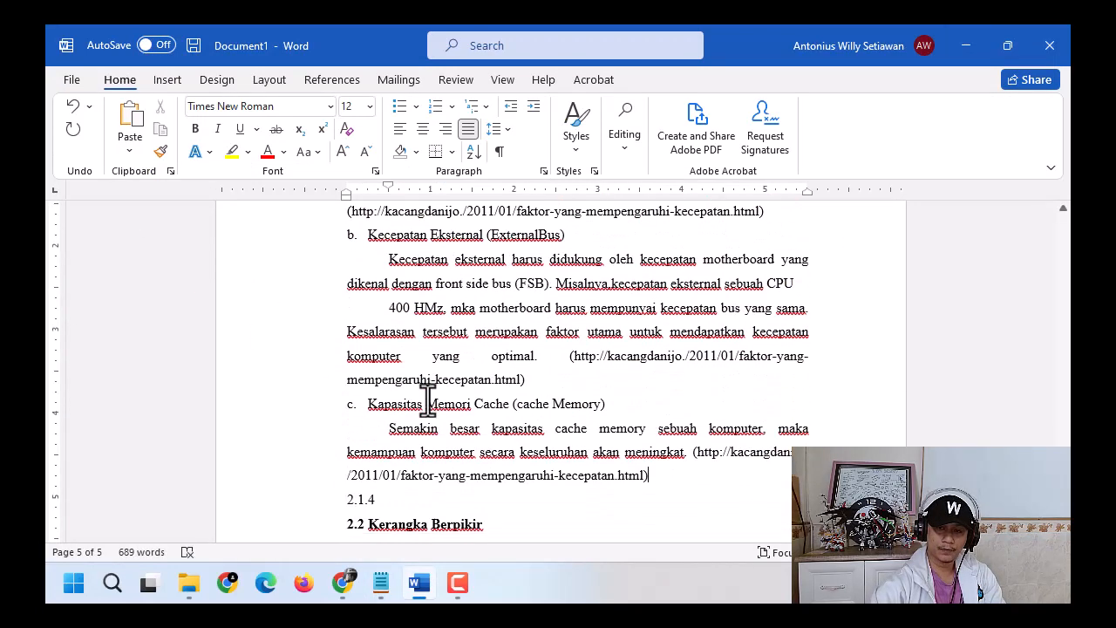
scroll(424, 399, down, 2)
scroll(367, 349, up, 2)
click(351, 233)
scroll(358, 279, up, 1)
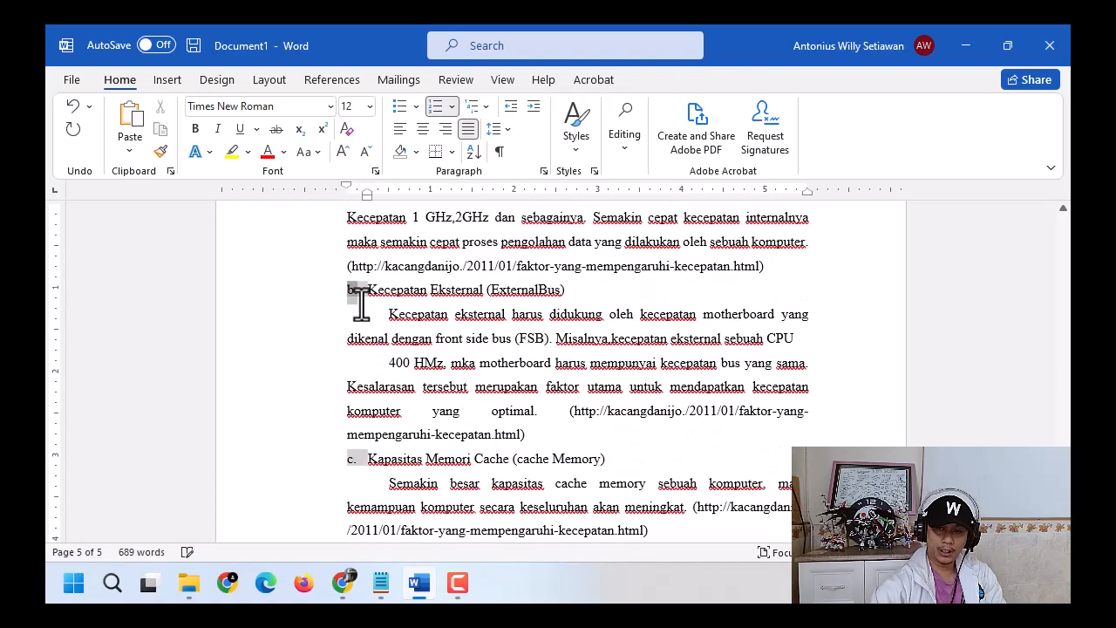
scroll(357, 301, up, 2)
click(356, 297)
scroll(407, 369, down, 2)
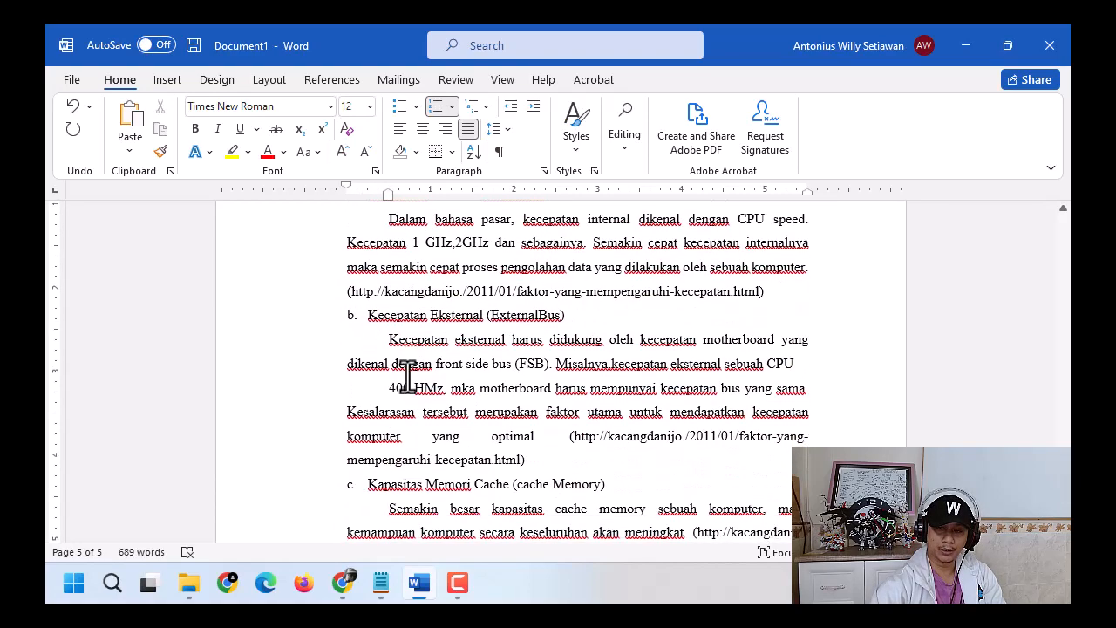
scroll(408, 377, down, 5)
Step: Place the cursor after the cache memory paragraph, then copy the heading “Pengertian “Kelas” Dalam SD Card” from Notepad and return to Word
click(661, 308)
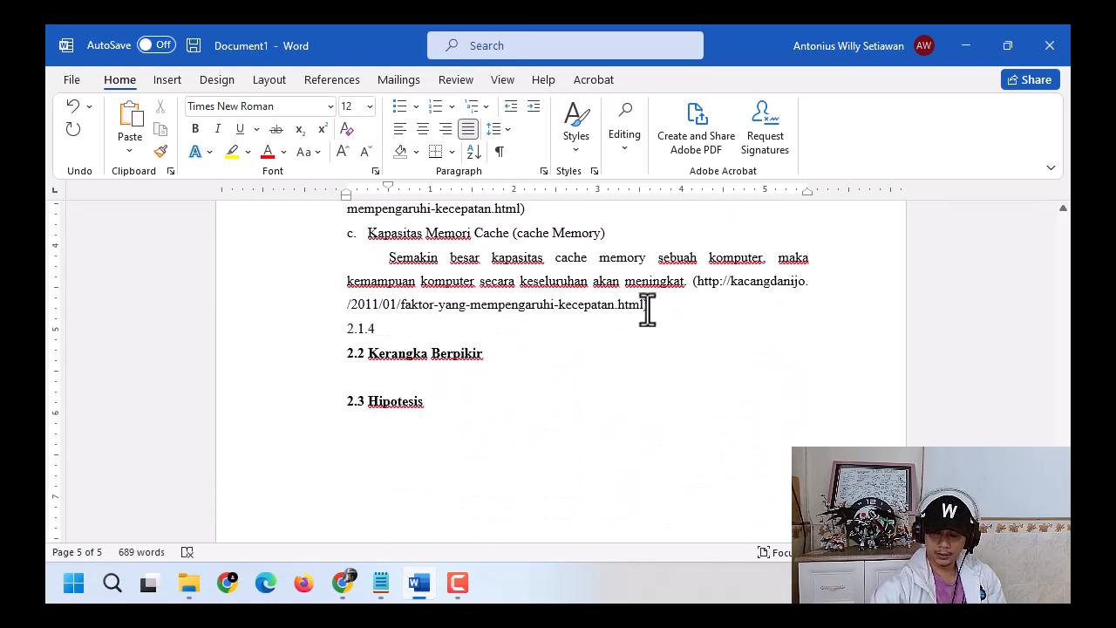
key(alt+Tab)
scroll(474, 368, down, 2)
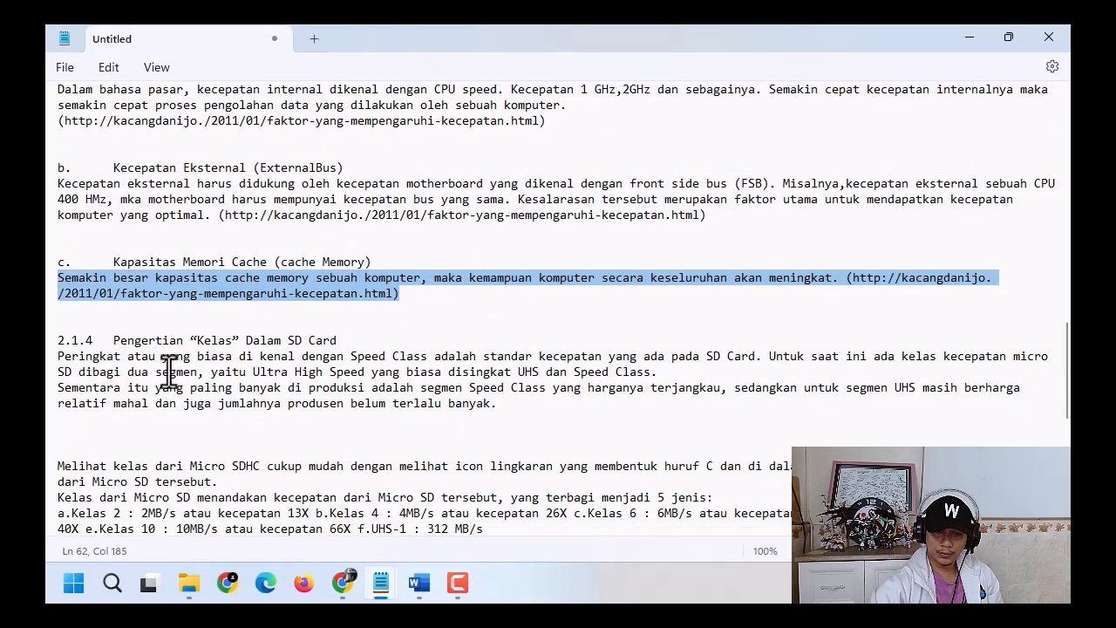
drag(116, 340, 361, 341)
key(super+c)
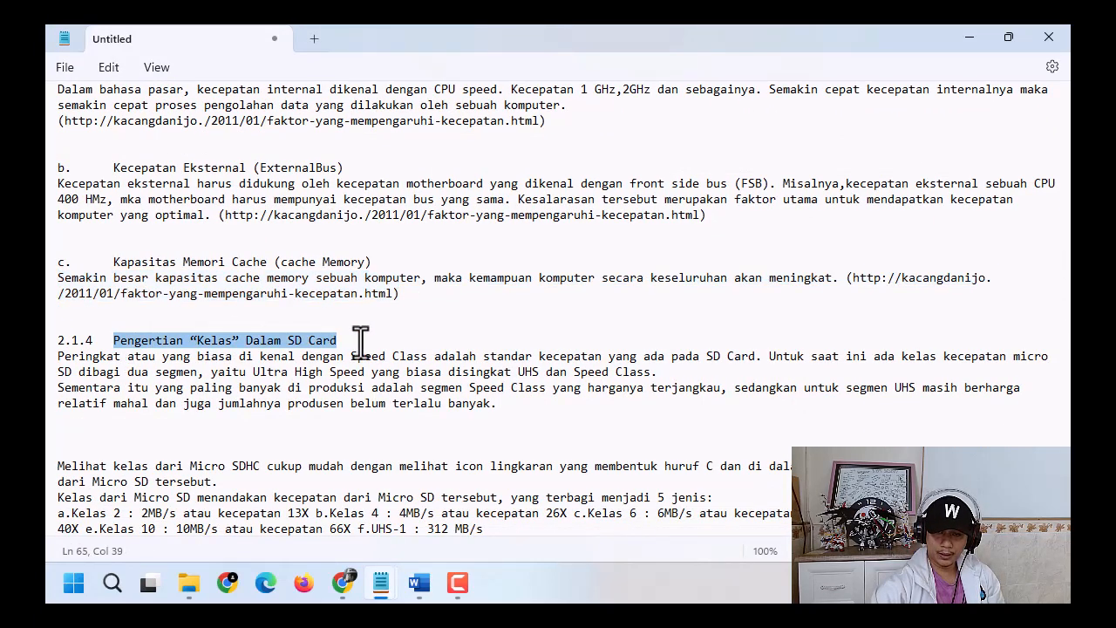
click(969, 35)
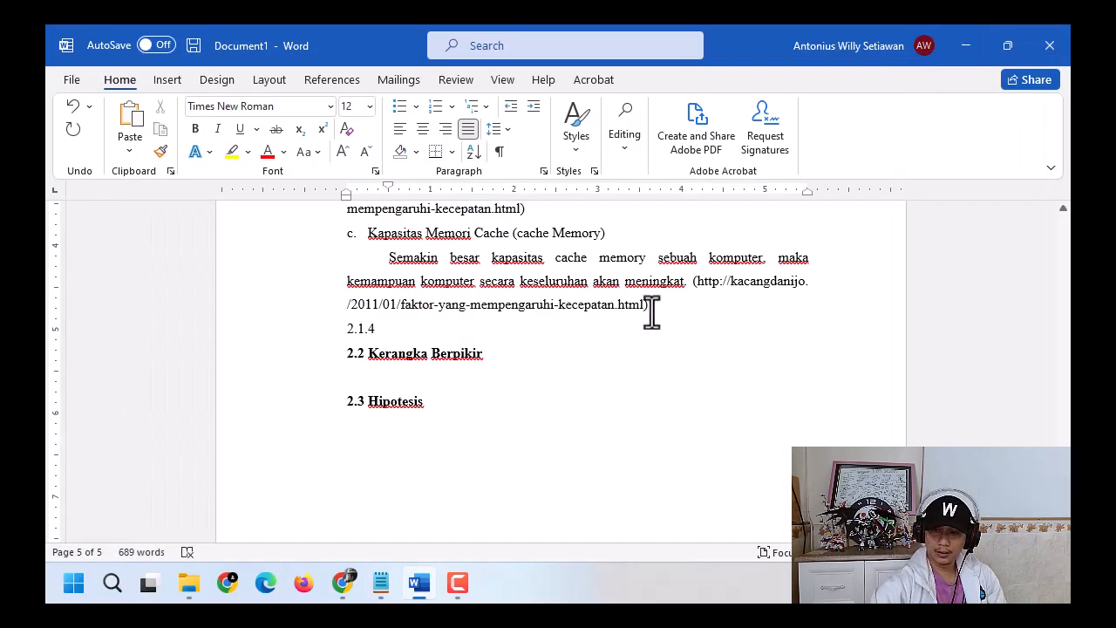
Step: Insert an empty line above 2.1.4 and paste the copied heading as plain text beside that number
key(Return)
click(443, 360)
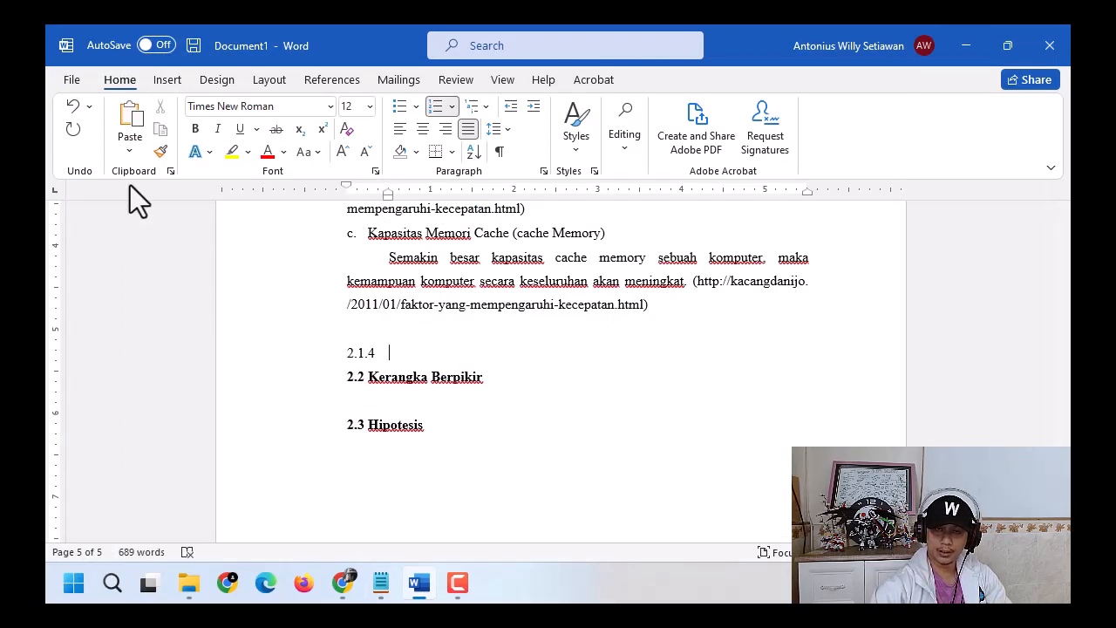
click(129, 150)
click(130, 202)
Step: Add an unnumbered line between the 2.1.4 heading and a new 2.1.5 item
key(Return)
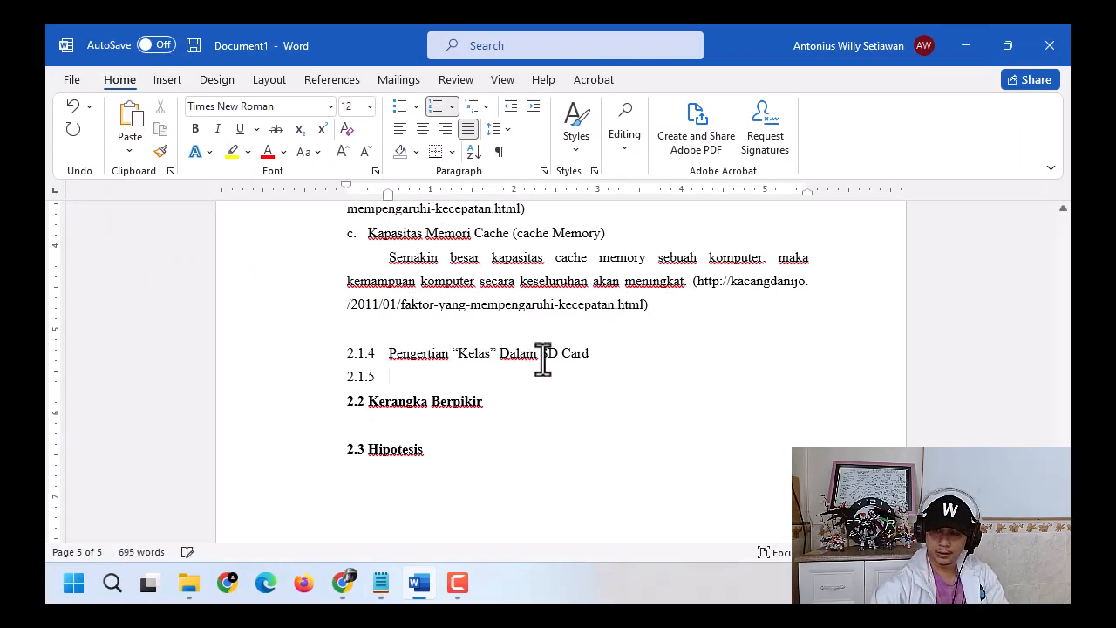
key(Return)
key(BackSpace)
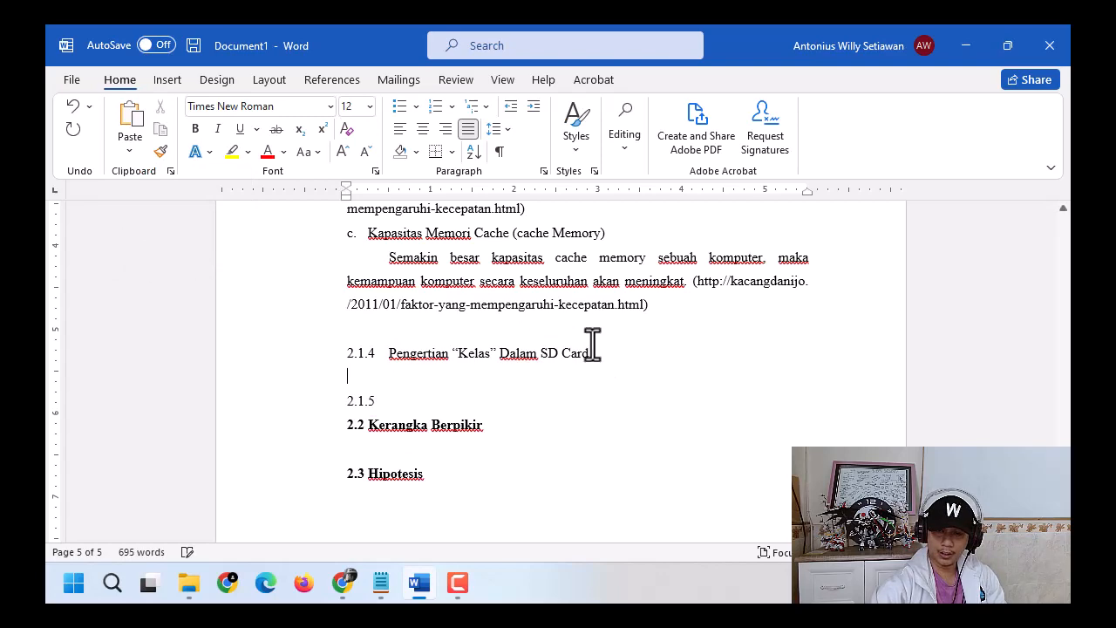
Step: In Notepad, copy the section 2.1.4 text from “Peringkat atau” through “yang terbagi menjadi 5 jenis:”
click(951, 59)
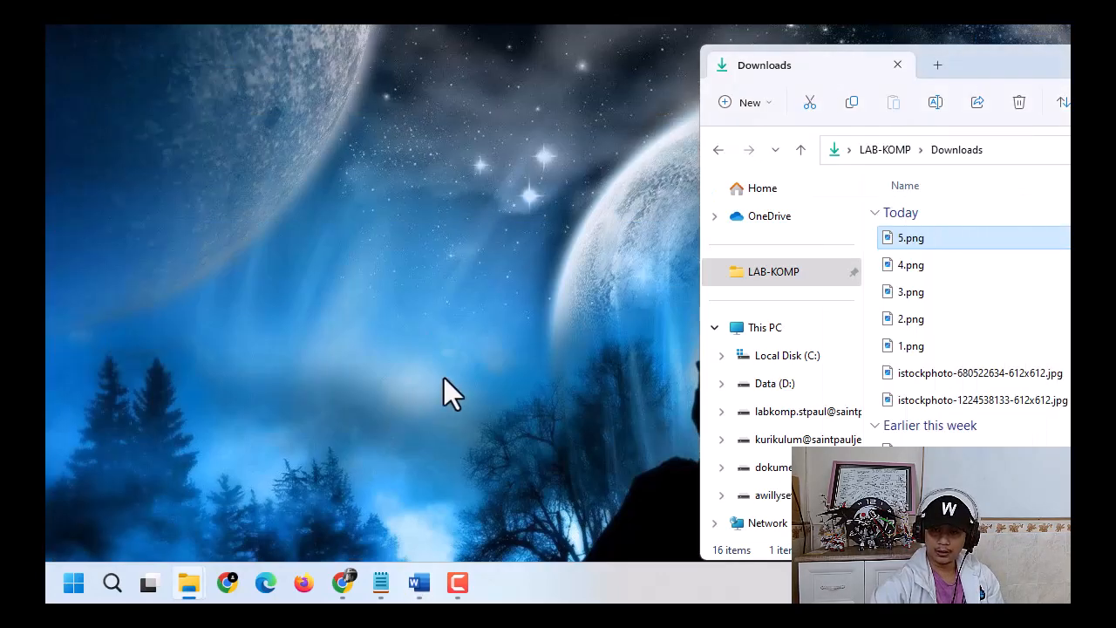
click(423, 584)
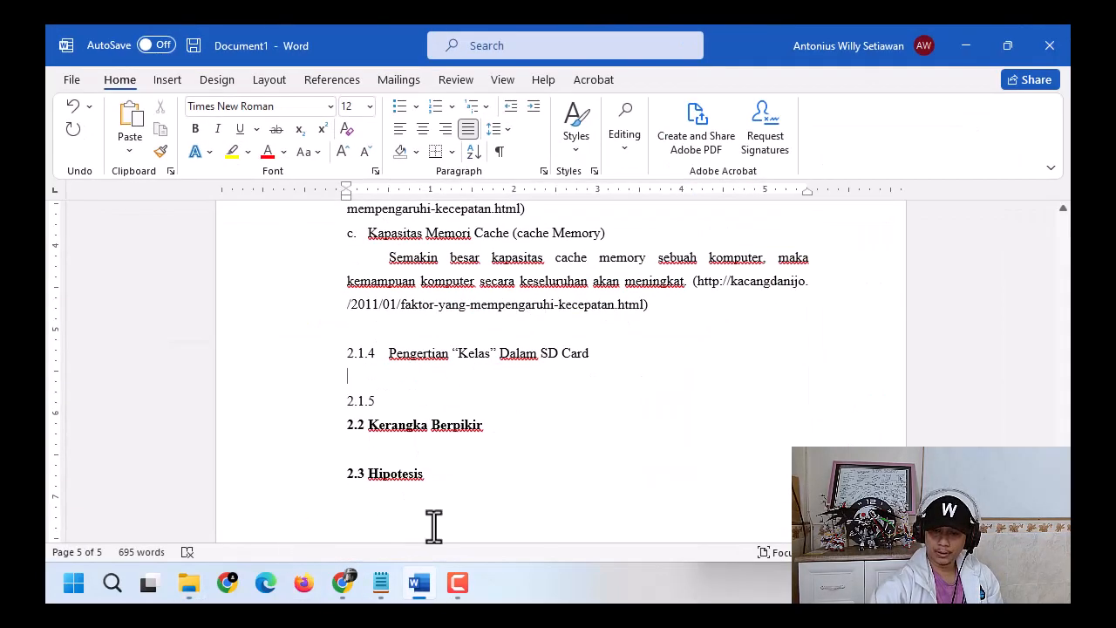
mouse_move(384, 593)
click(319, 523)
scroll(392, 397, down, 1)
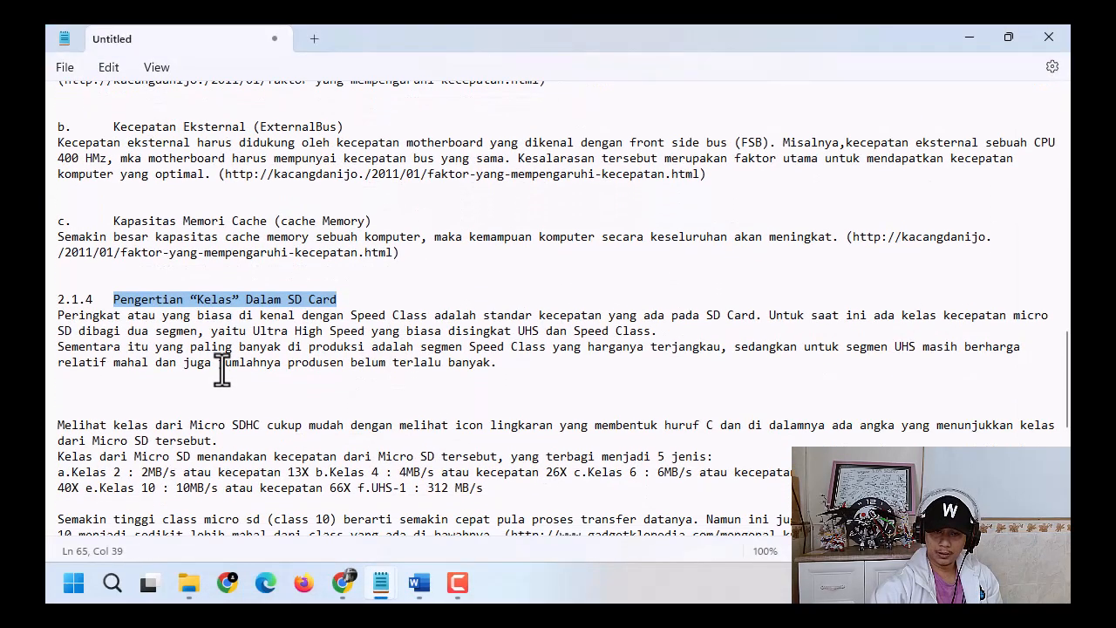
drag(59, 307, 731, 451)
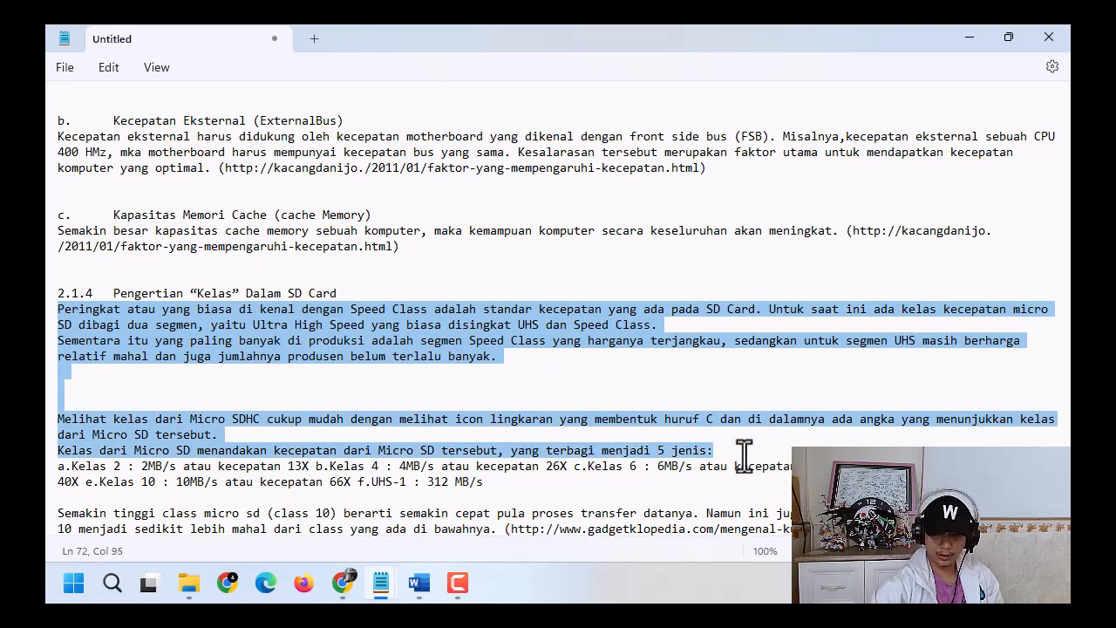
Step: Return to Word and paste the copied text as plain text on the unnumbered line below the 2.1.4 heading
key(alt+Tab)
click(129, 151)
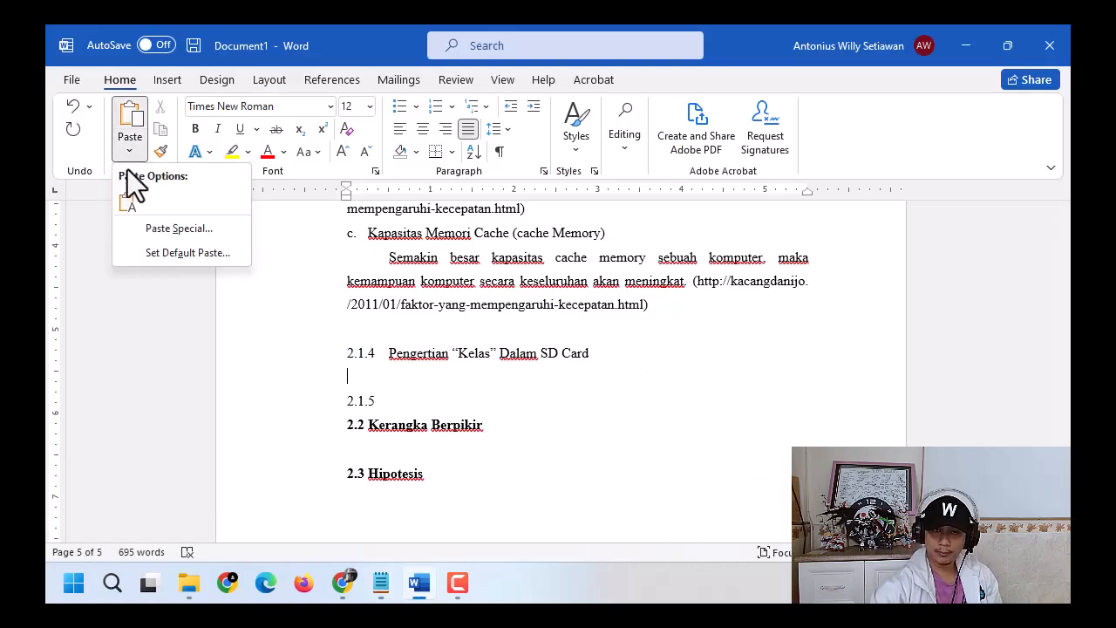
click(128, 204)
scroll(406, 314, up, 3)
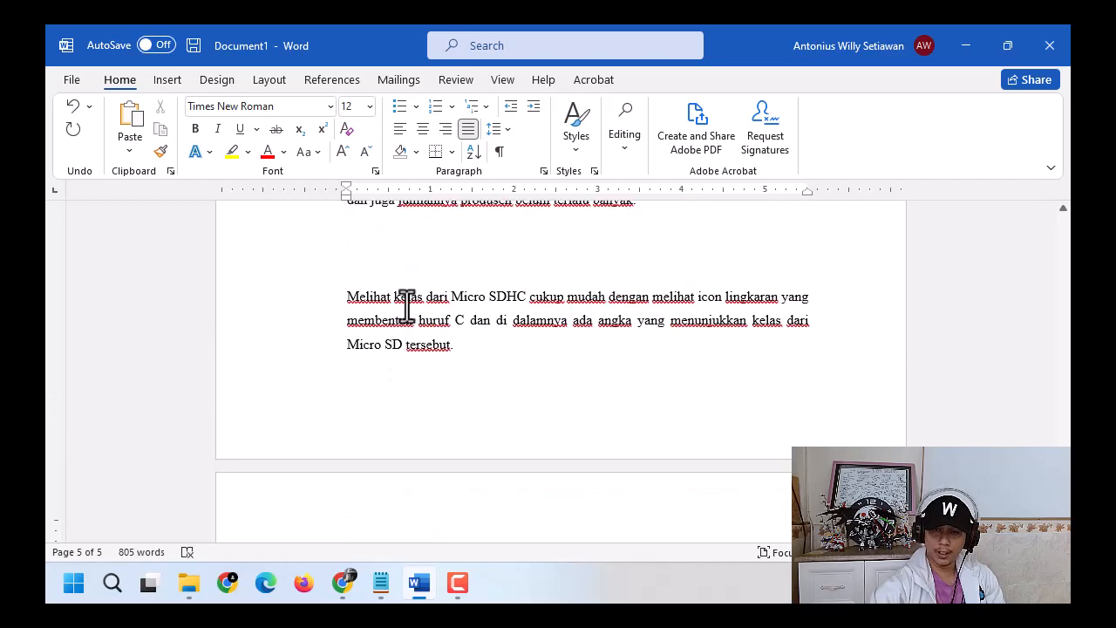
scroll(406, 307, up, 4)
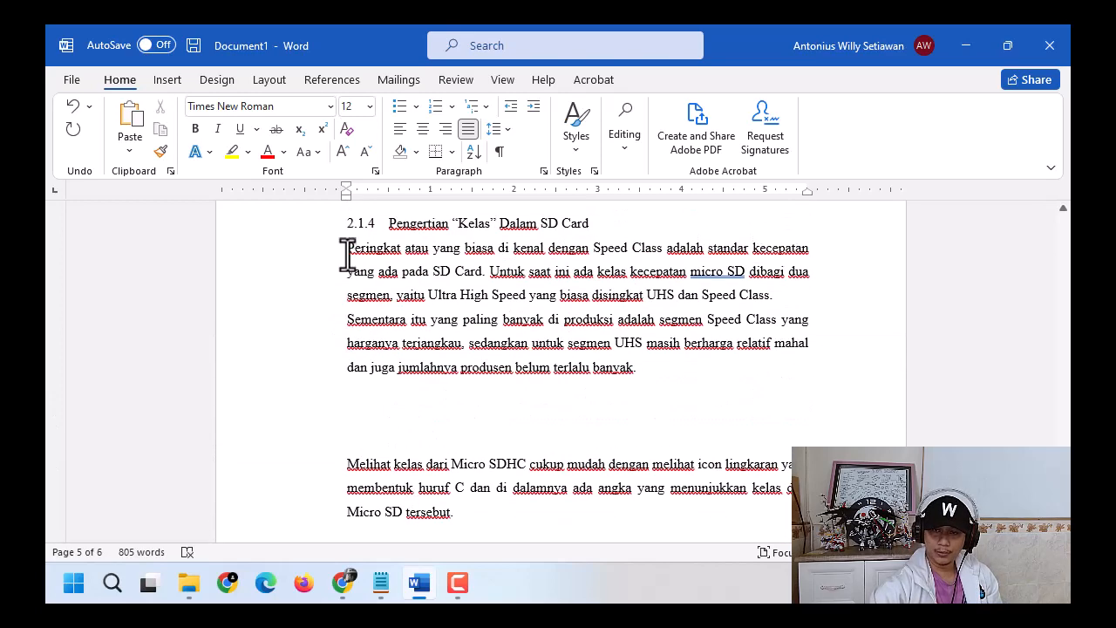
Step: Indent the first lines of the pasted 2.1.4 paragraphs by 0.5 inch and delete the blank lines above “Melihat kelas dari Micro SDHC”
shift+click(347, 248)
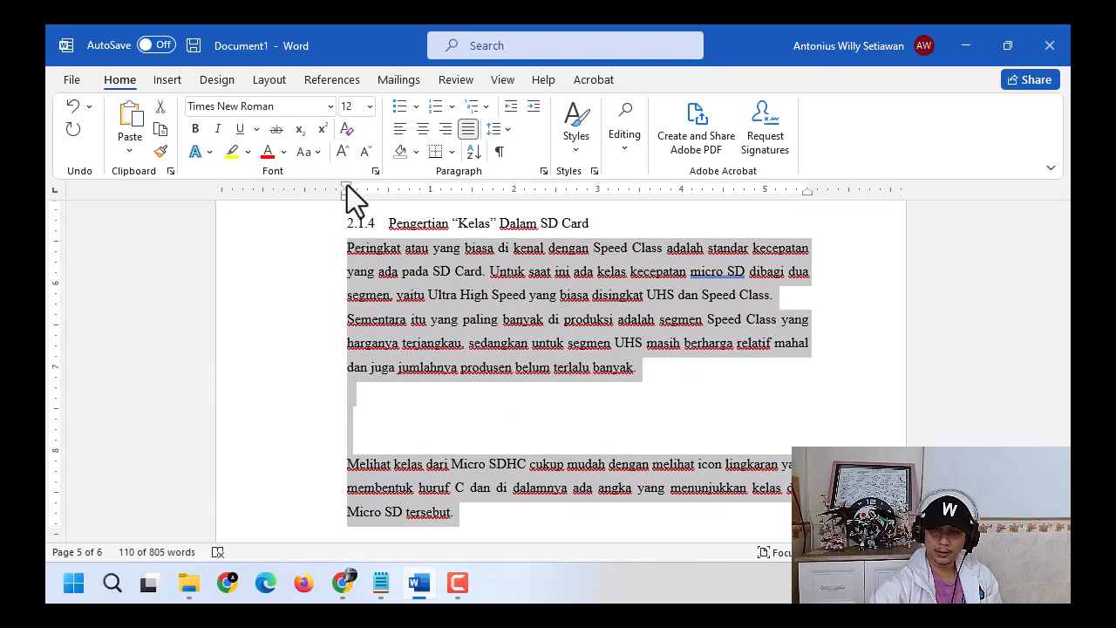
drag(347, 187, 389, 191)
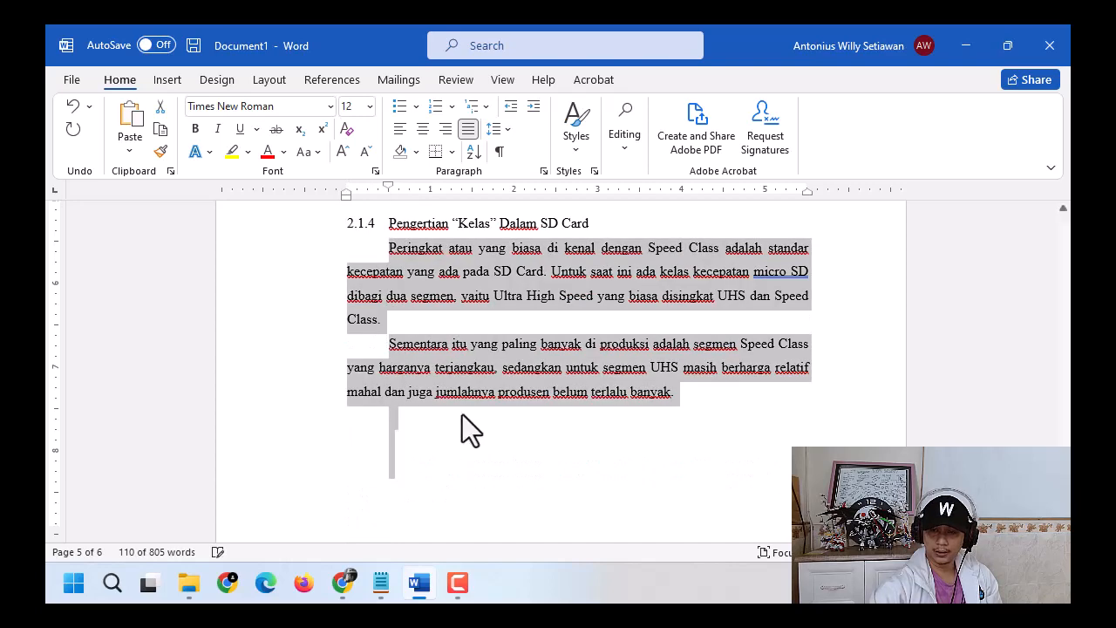
click(462, 415)
key(Delete)
key(Delete)
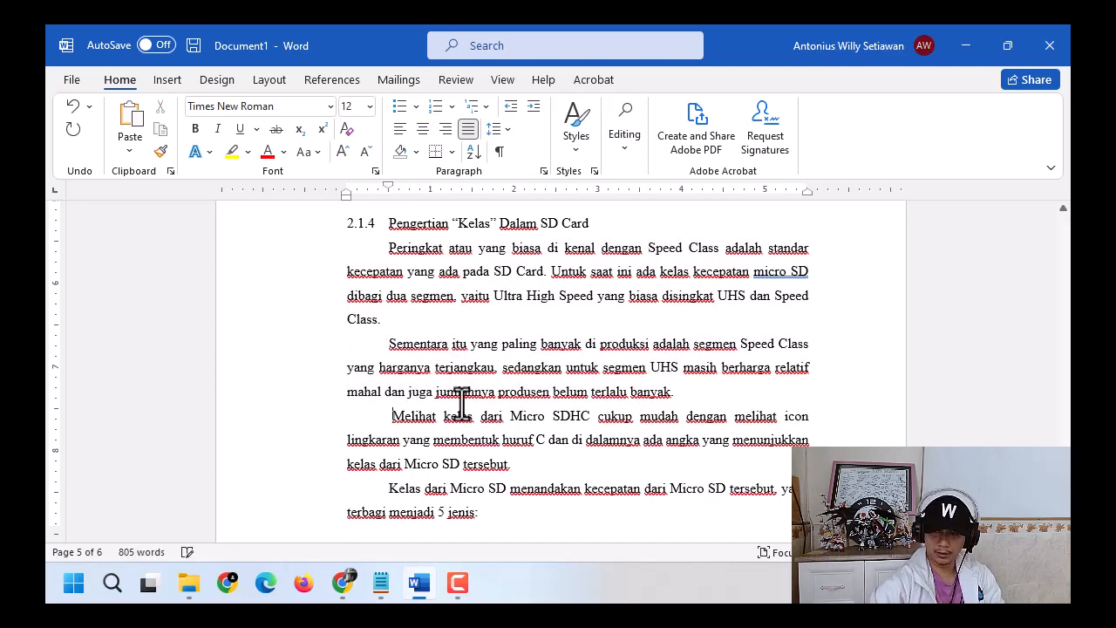
scroll(463, 402, up, 2)
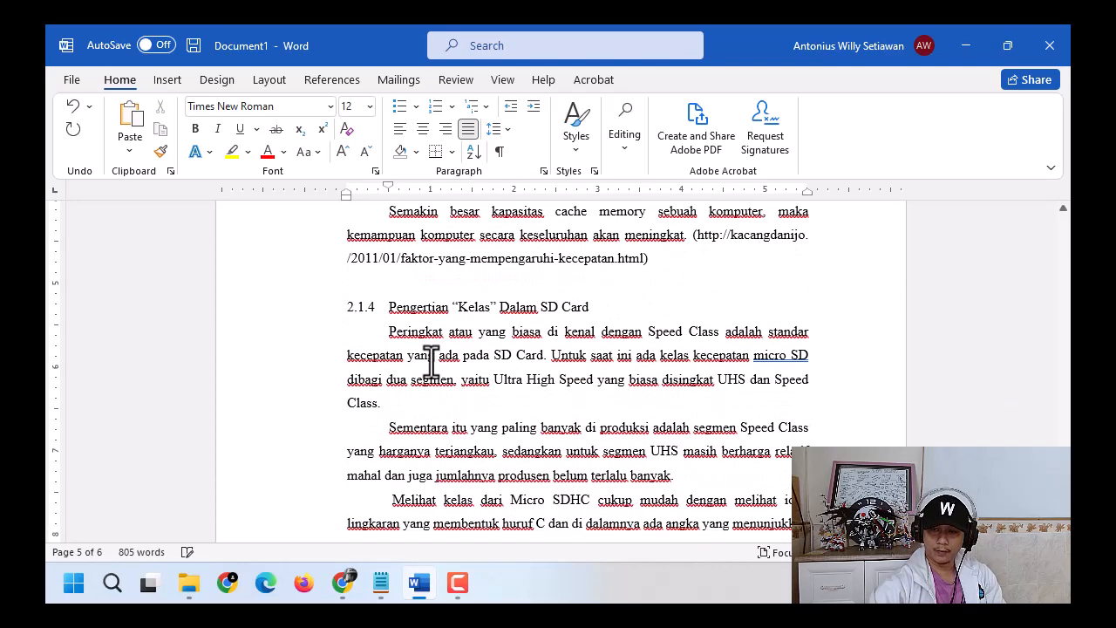
scroll(445, 436, down, 3)
scroll(455, 464, down, 3)
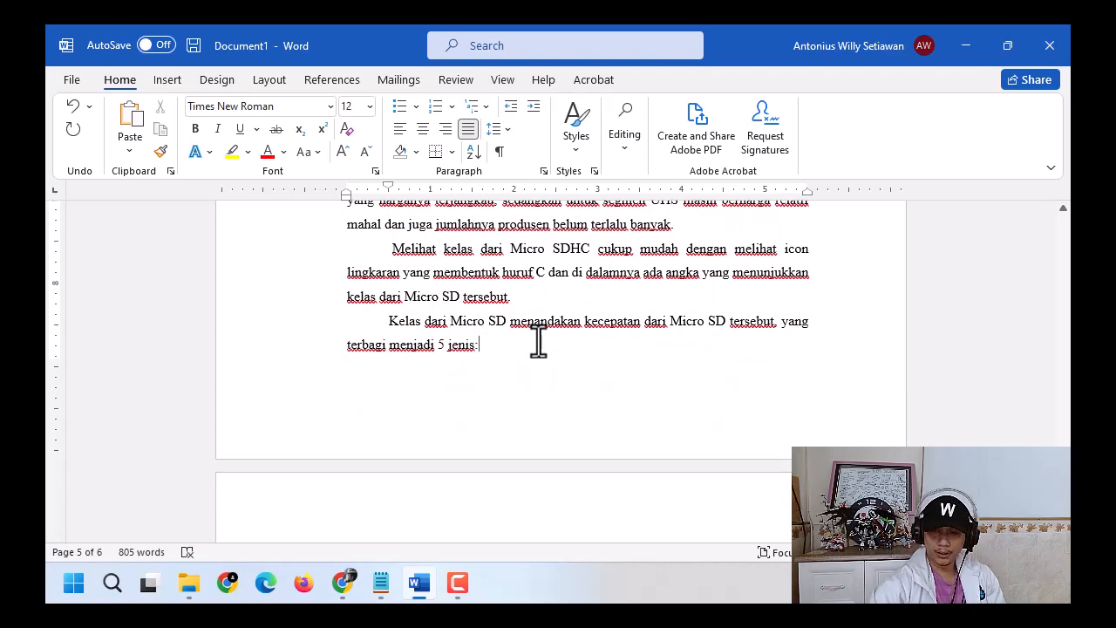
Step: In Notepad, copy the class list from “a.Kelas 2” through “f.UHS-1 : 312 MB/s”
key(alt+Tab)
scroll(305, 388, down, 5)
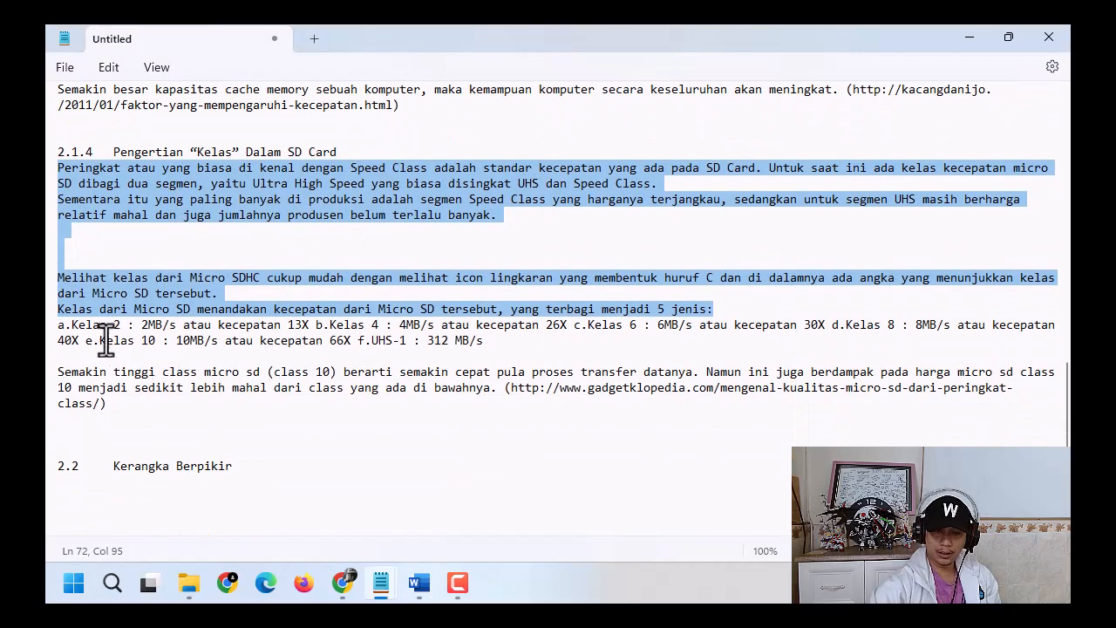
click(105, 340)
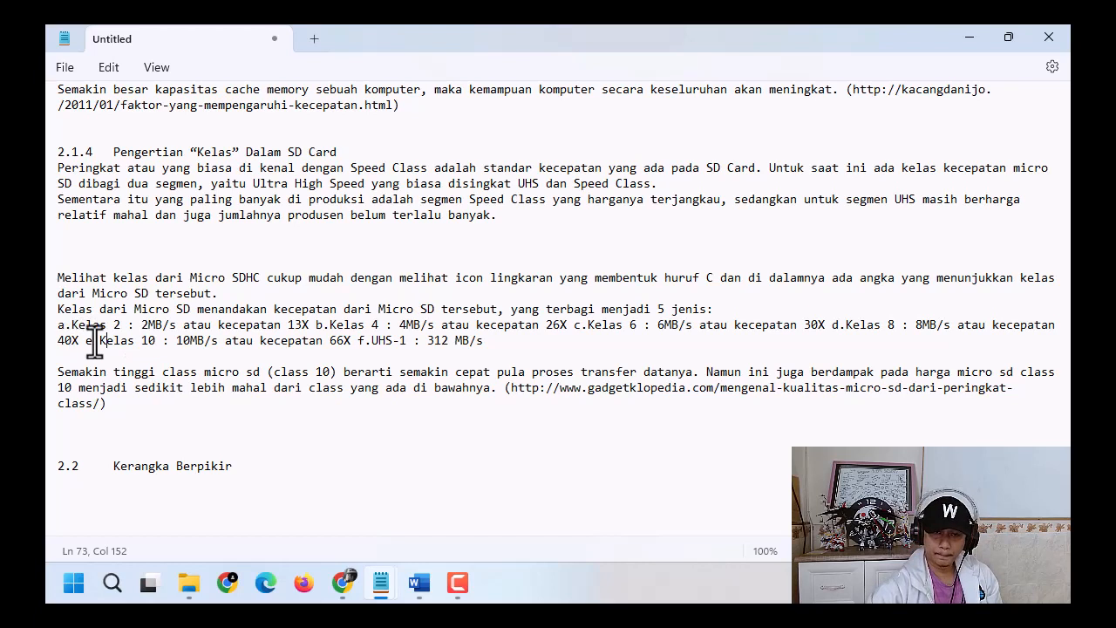
drag(59, 325, 520, 342)
key(super+c)
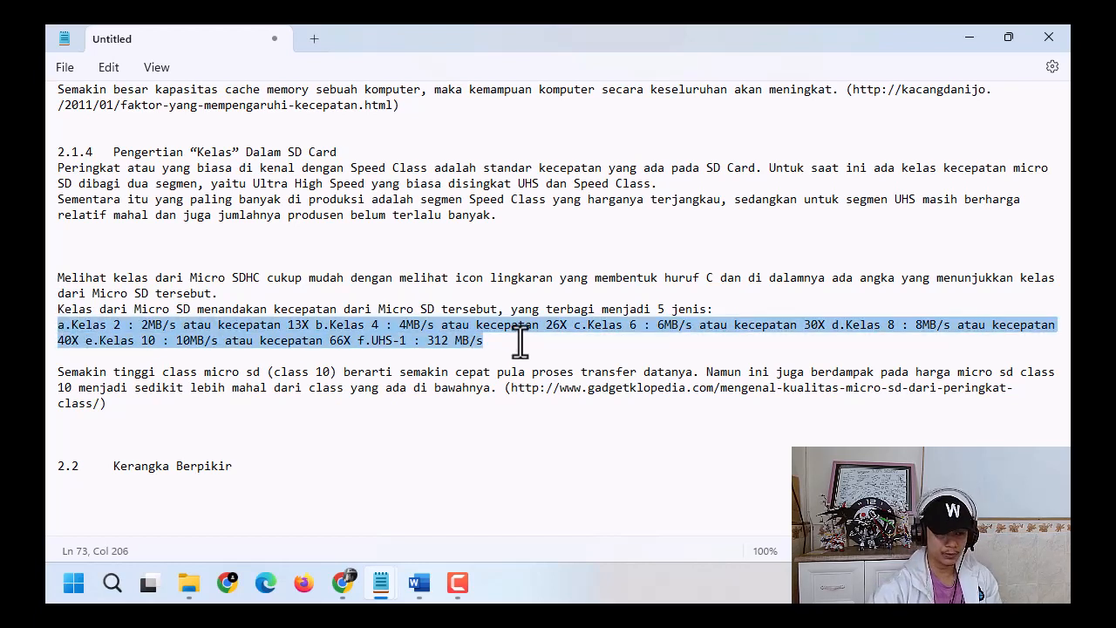
Step: Return to Word and paste the copied class list as plain text on the empty line above 2.1.5
click(974, 35)
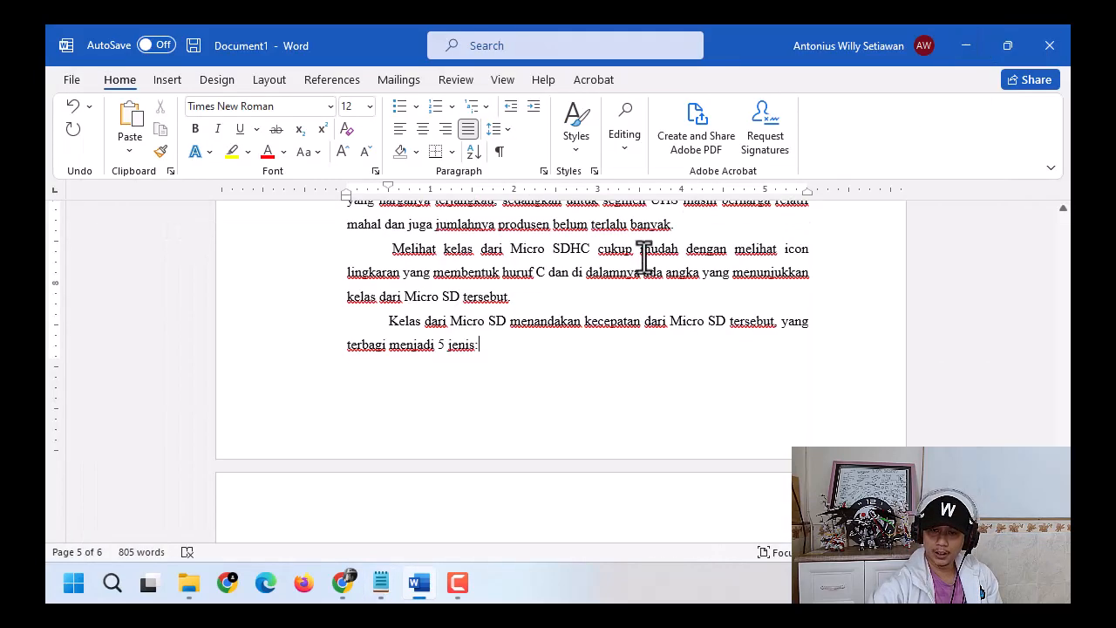
scroll(506, 323, down, 2)
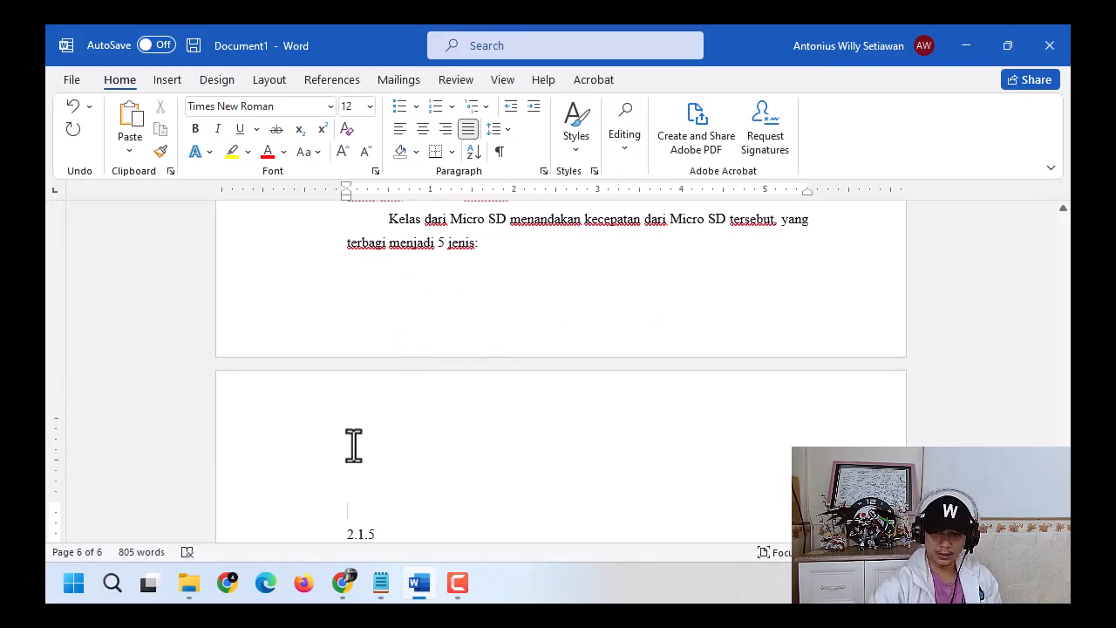
click(347, 499)
click(130, 150)
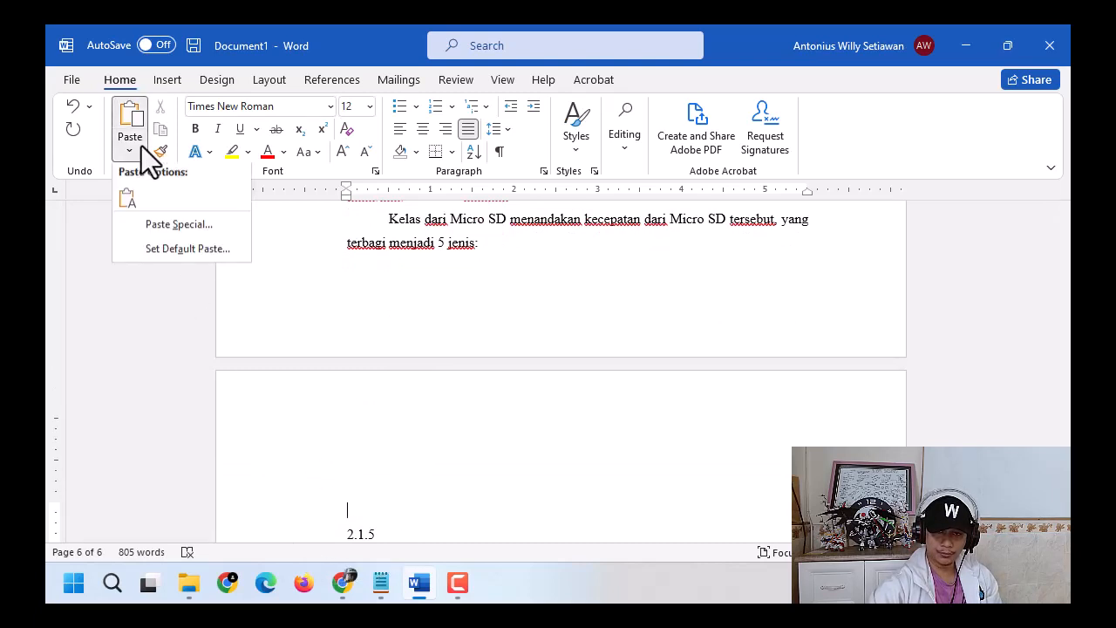
click(130, 210)
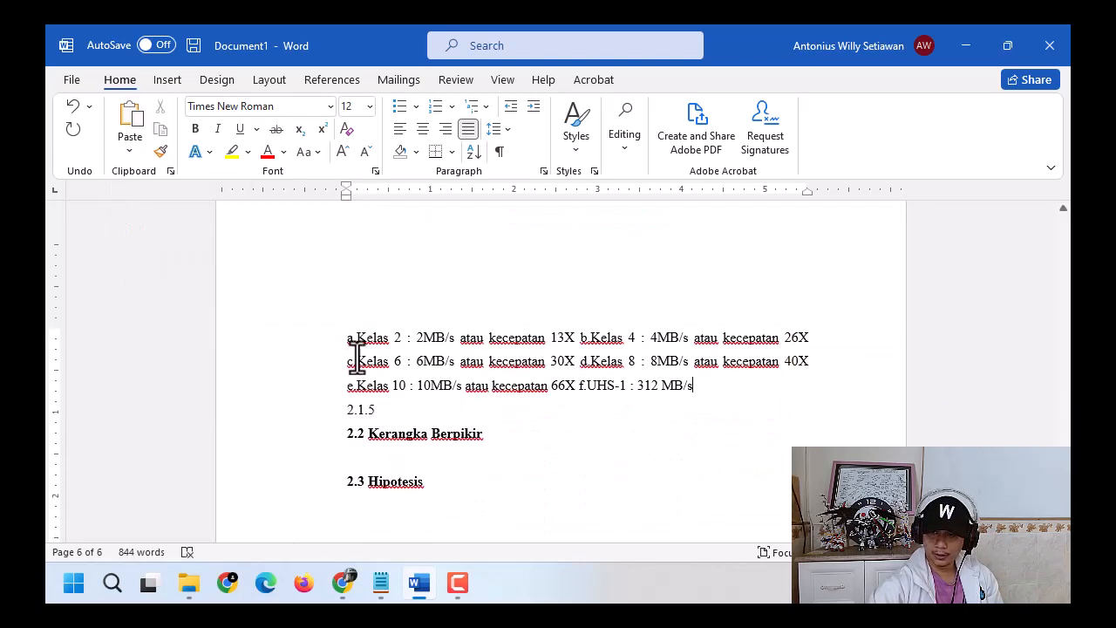
Step: Split the pasted class list so that each item from a to f starts on its own line
click(578, 338)
key(Return)
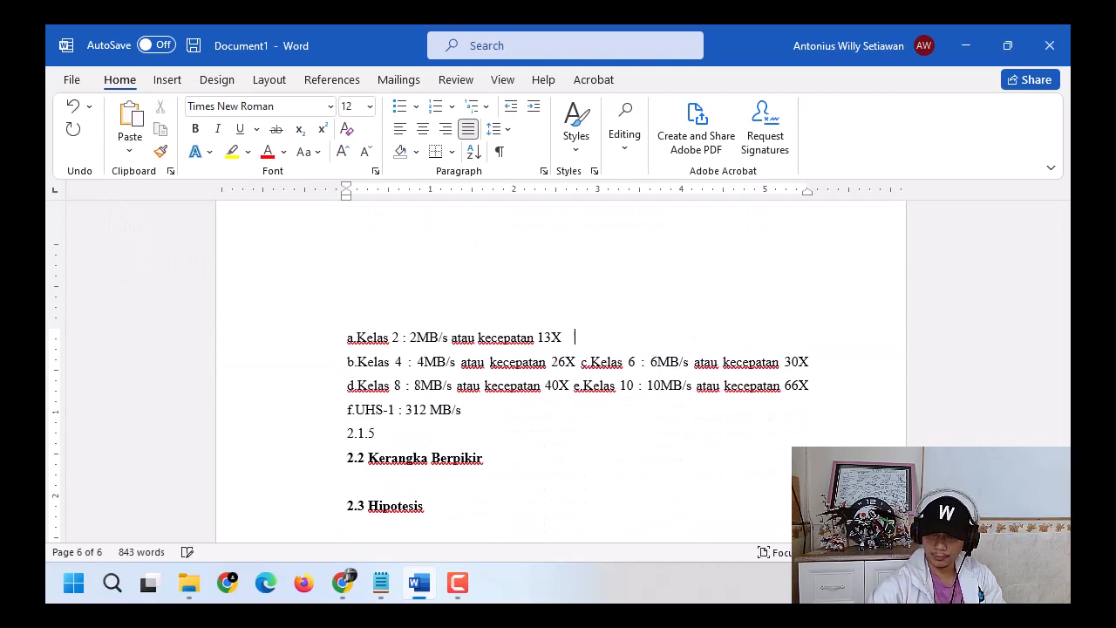
click(579, 362)
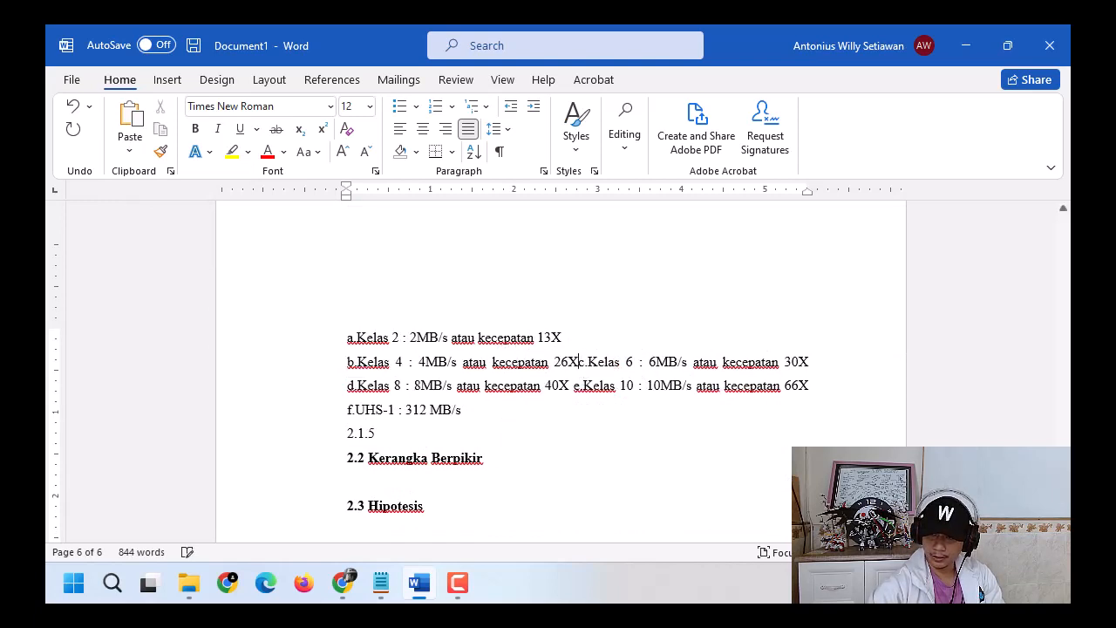
key(Return)
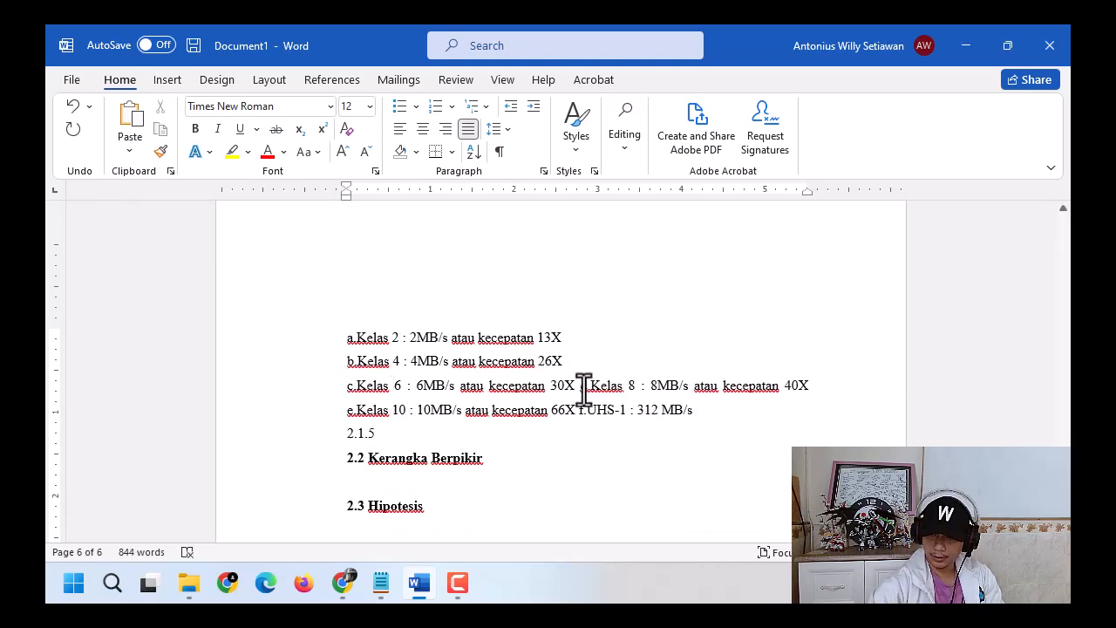
click(583, 386)
key(Return)
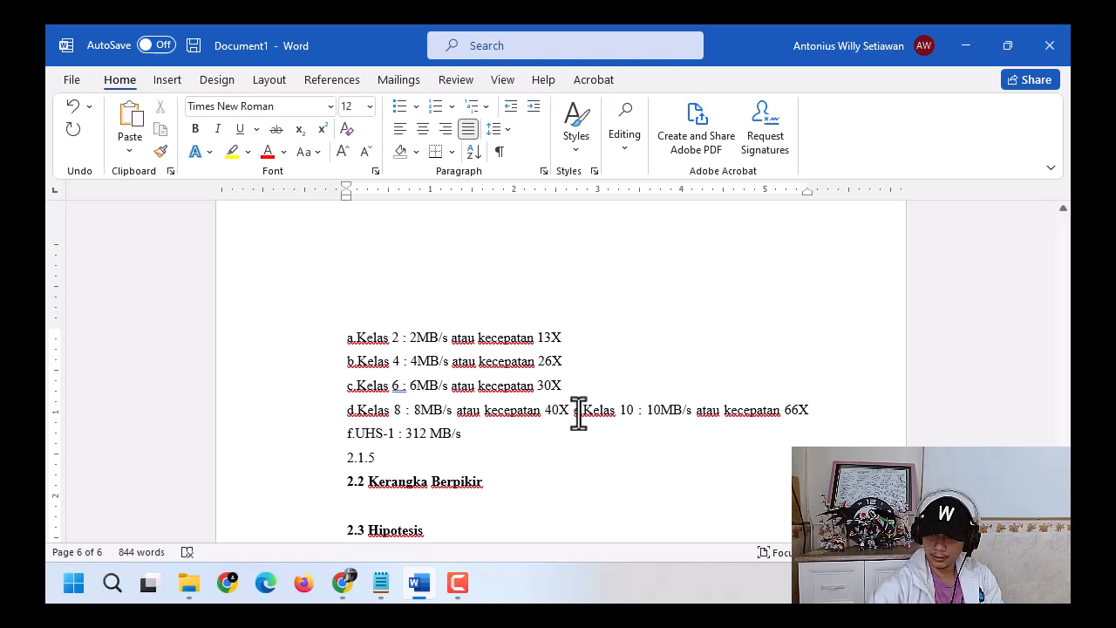
click(580, 410)
key(Return)
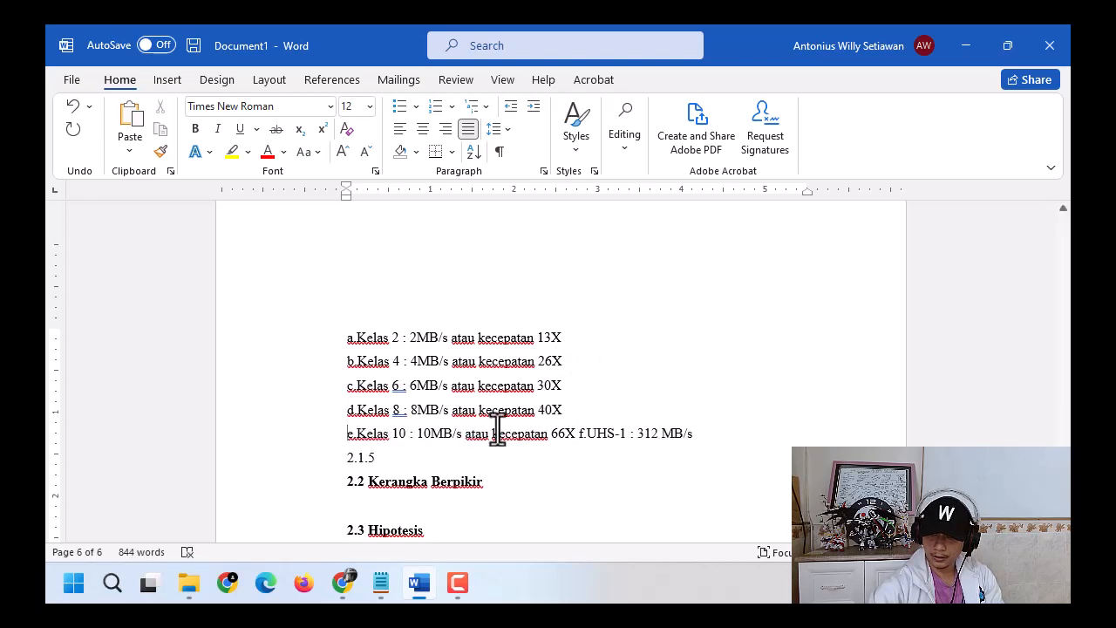
click(578, 433)
key(Return)
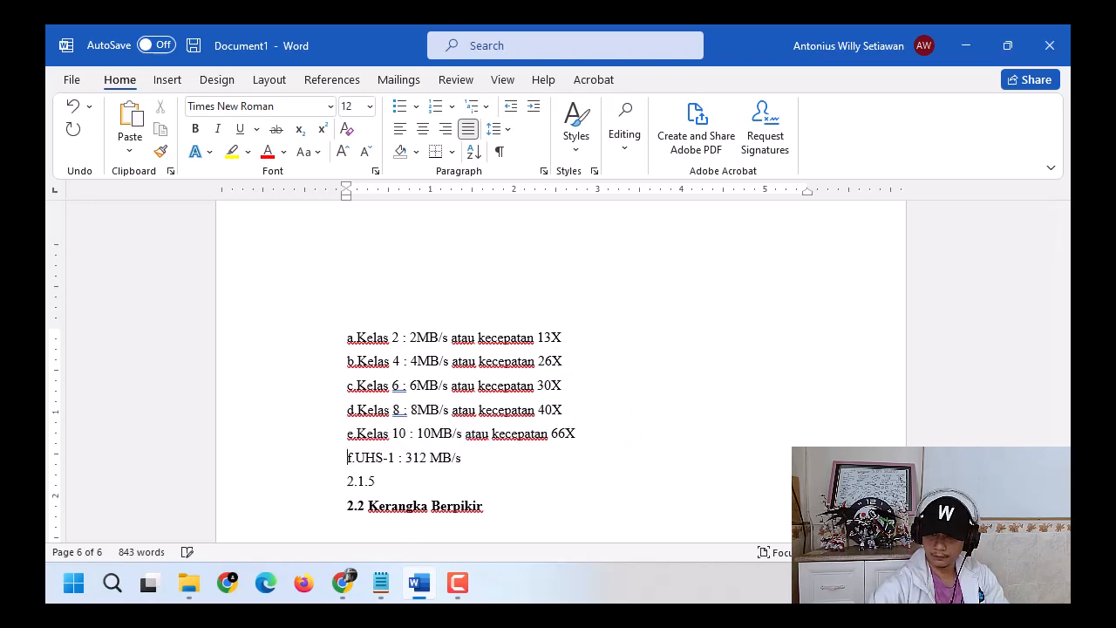
click(491, 457)
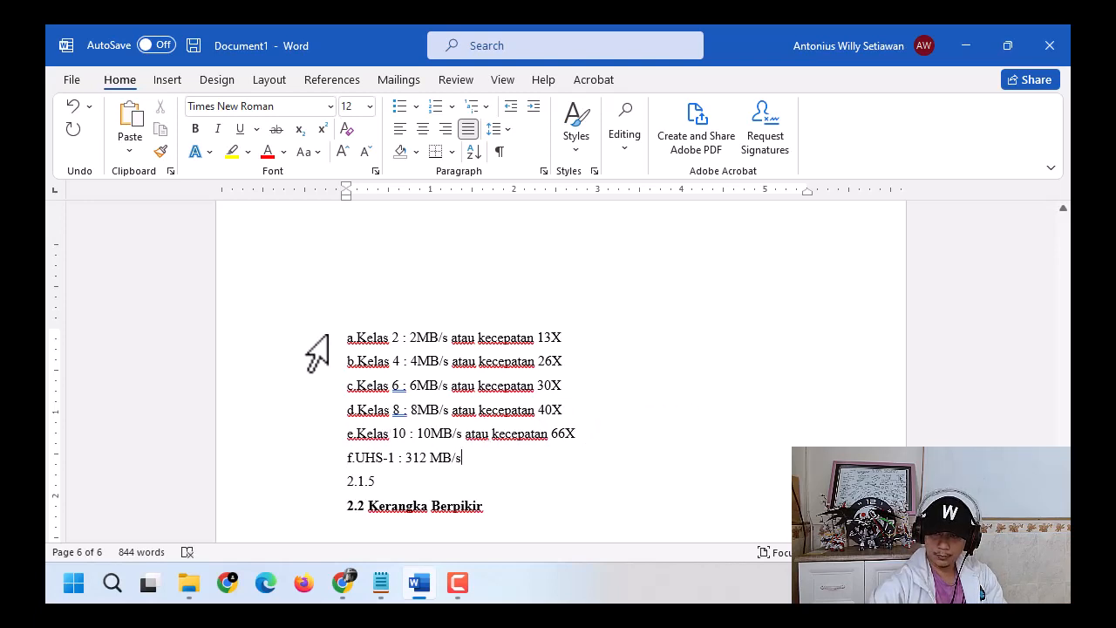
Step: Delete the manually typed letters and periods “a.” through “f.” in front of the six class items
drag(324, 337, 319, 440)
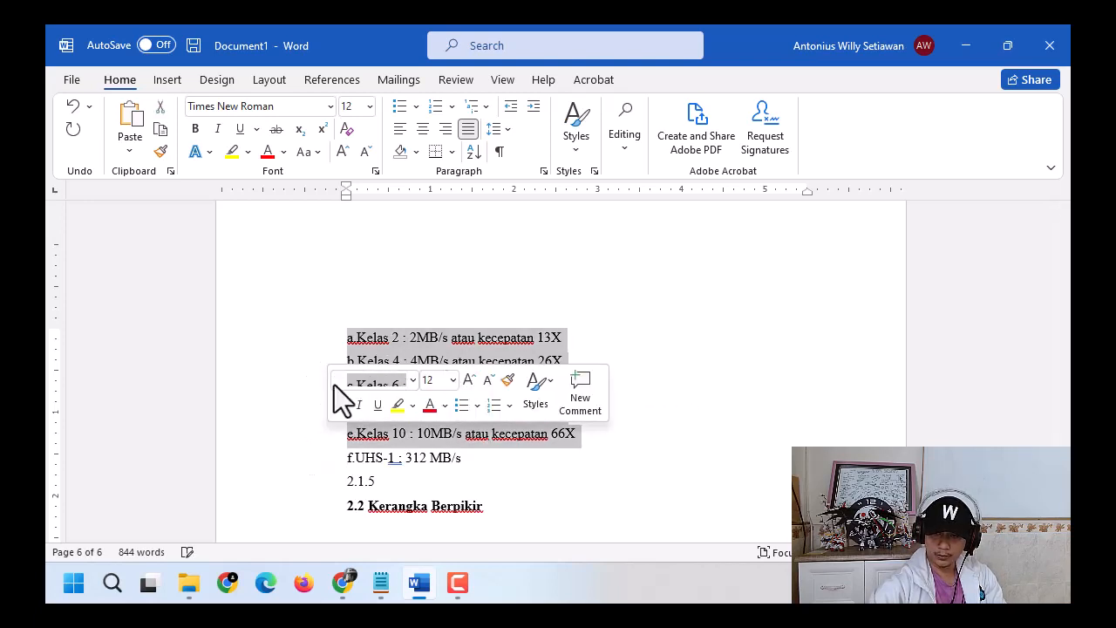
click(356, 345)
key(BackSpace)
key(BackSpace)
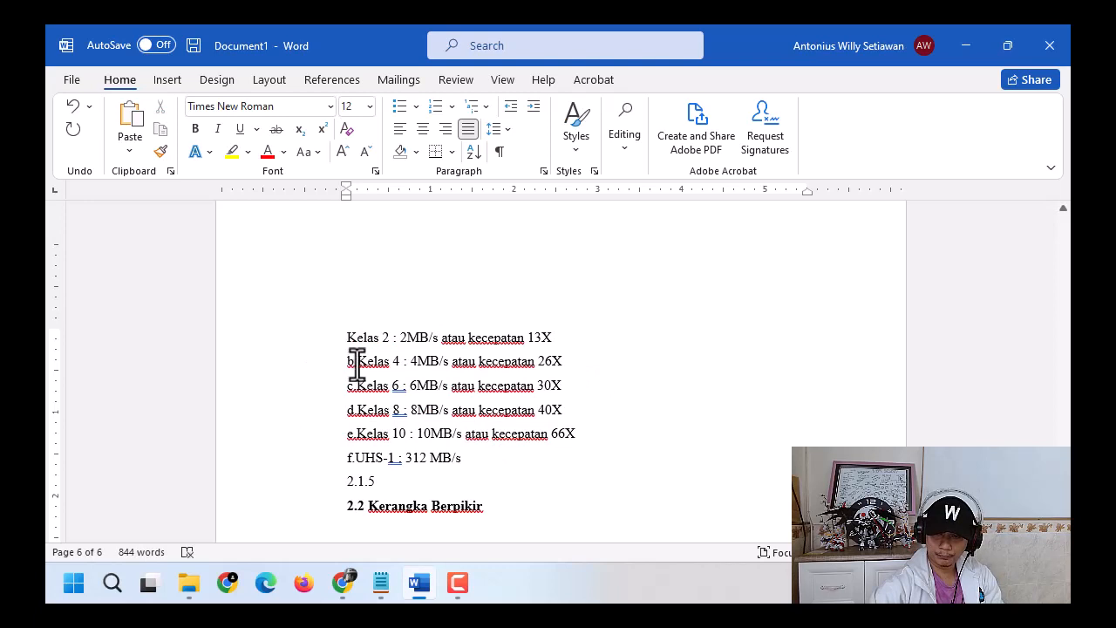
click(358, 363)
key(BackSpace)
key(BackSpace)
click(357, 389)
key(BackSpace)
key(BackSpace)
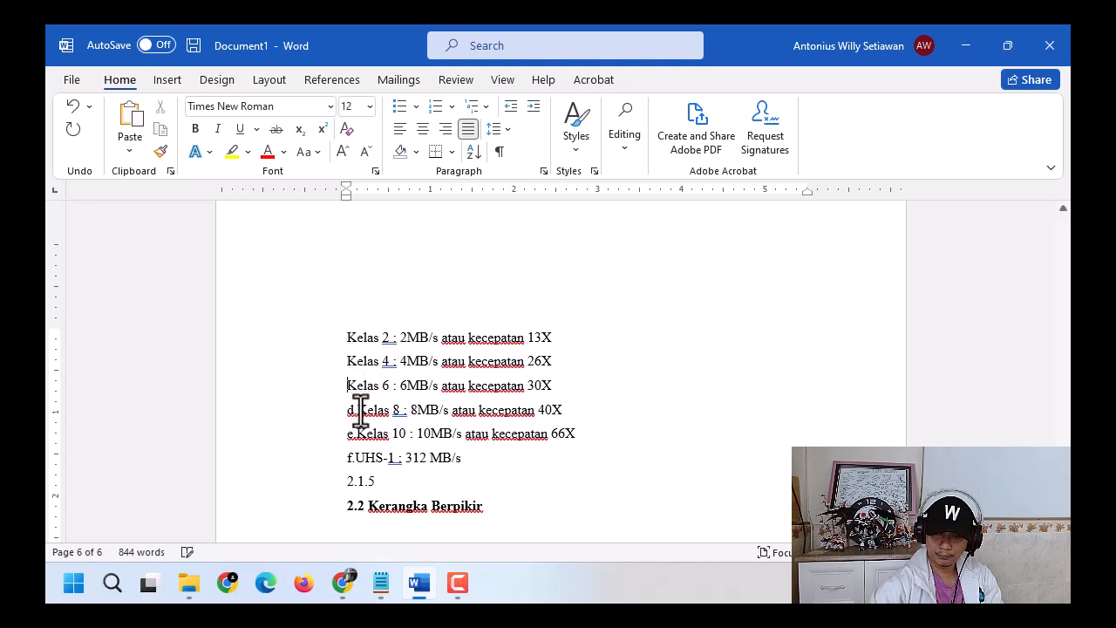
key(BackSpace)
key(BackSpace)
click(360, 434)
key(BackSpace)
key(BackSpace)
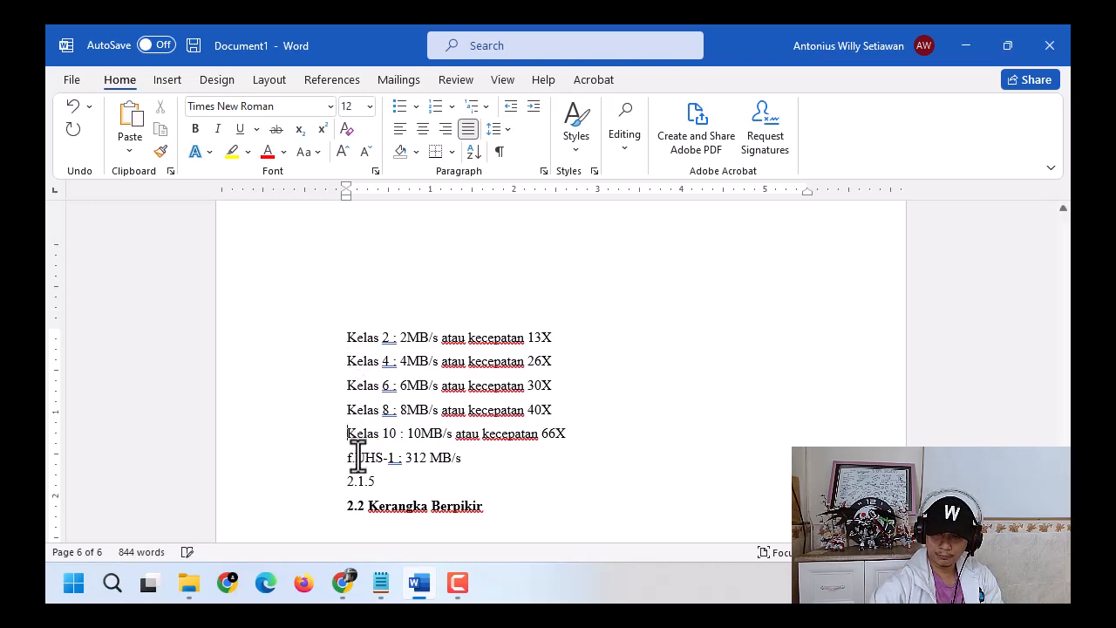
click(361, 458)
key(BackSpace)
key(BackSpace)
Step: Apply automatic a., b., c. numbering to the six class items and align the list letters with the body text's left edge
drag(347, 339, 488, 453)
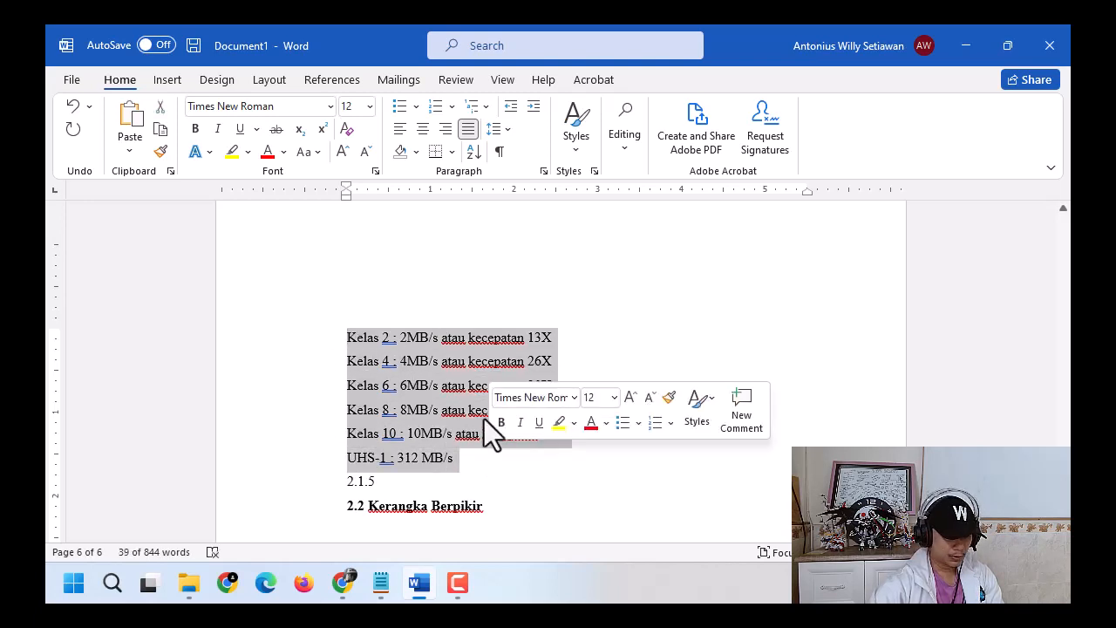
click(453, 109)
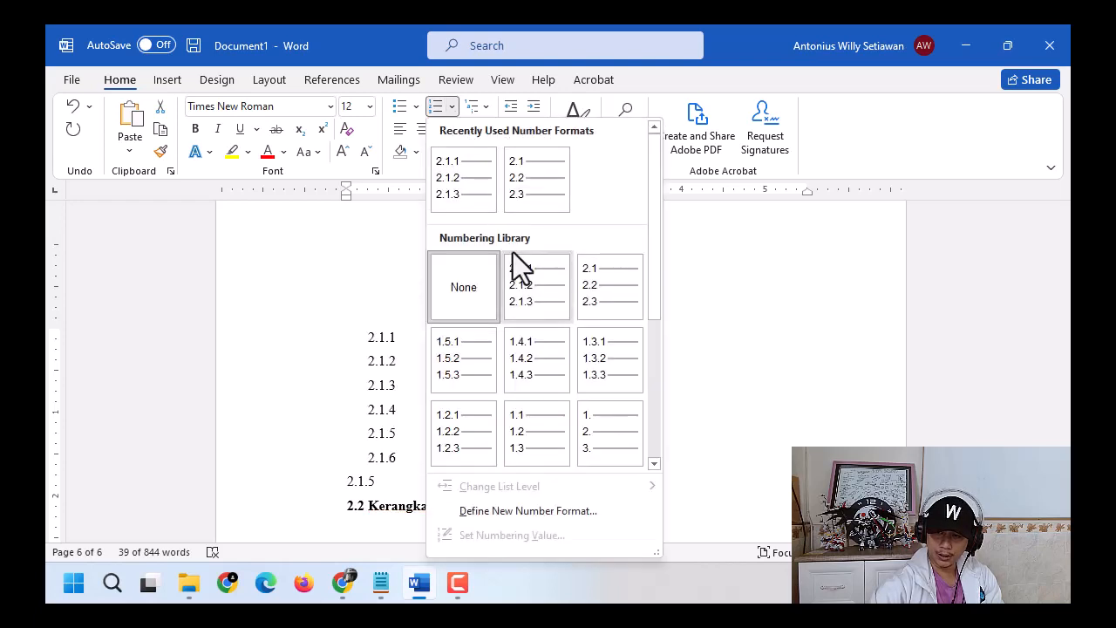
scroll(515, 257, down, 5)
click(542, 322)
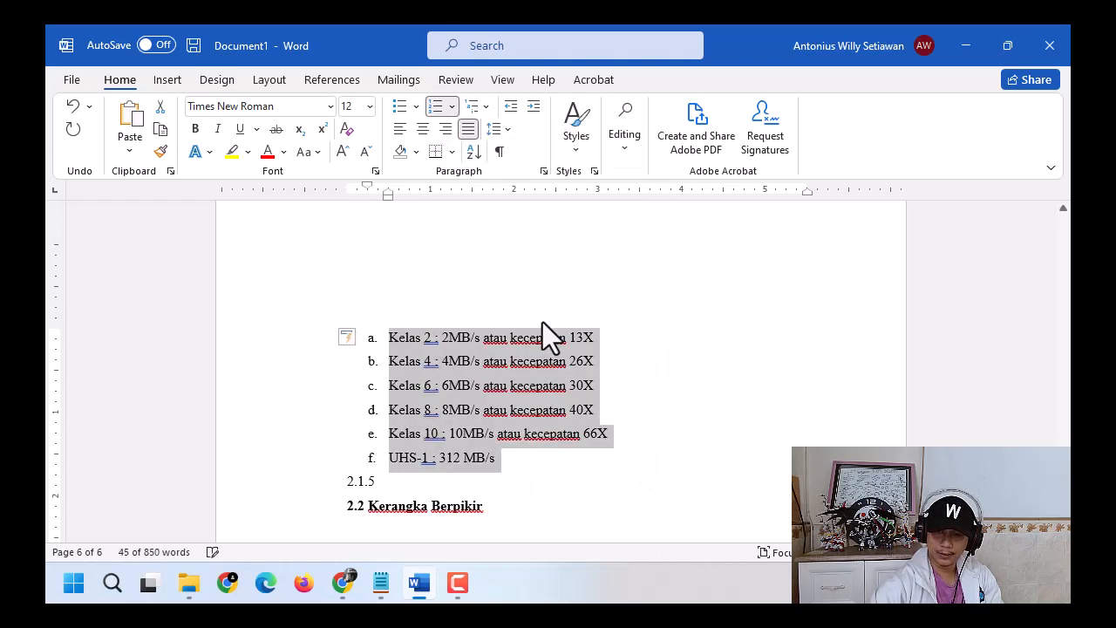
drag(390, 199, 369, 199)
click(662, 359)
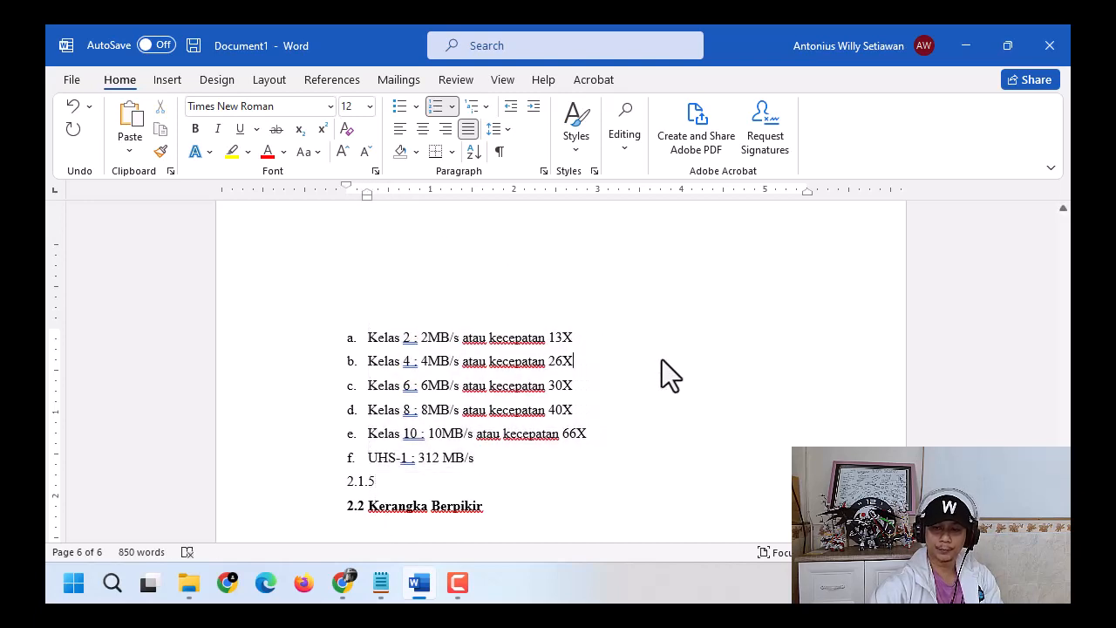
Step: Remove the unused 2.1.5 number below the class list, leaving that line empty
scroll(662, 359, up, 4)
scroll(662, 360, down, 5)
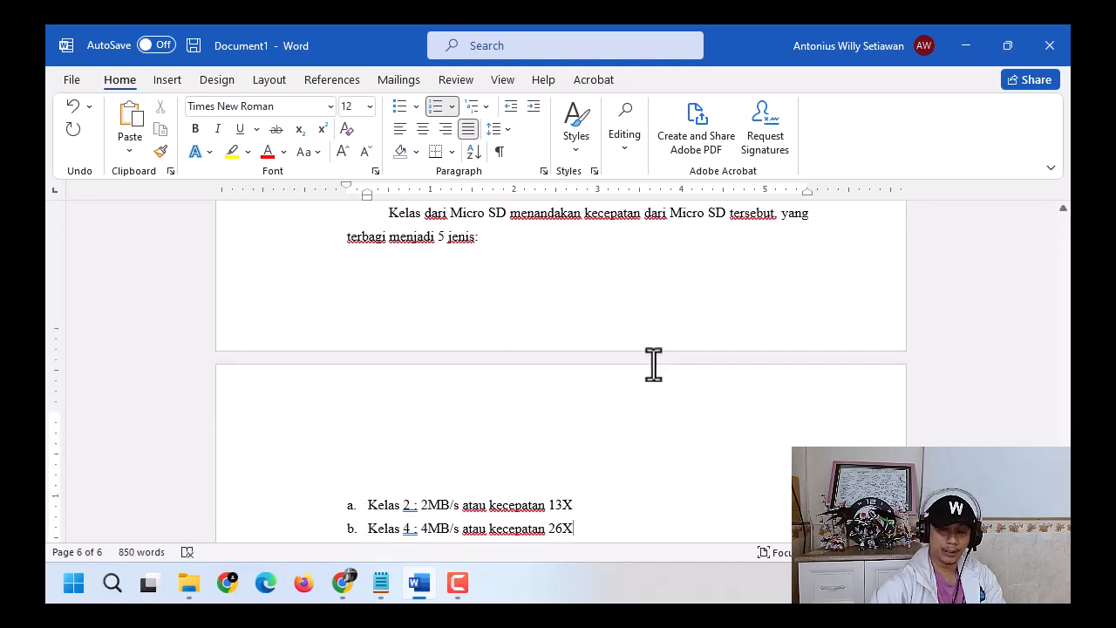
click(506, 316)
key(BackSpace)
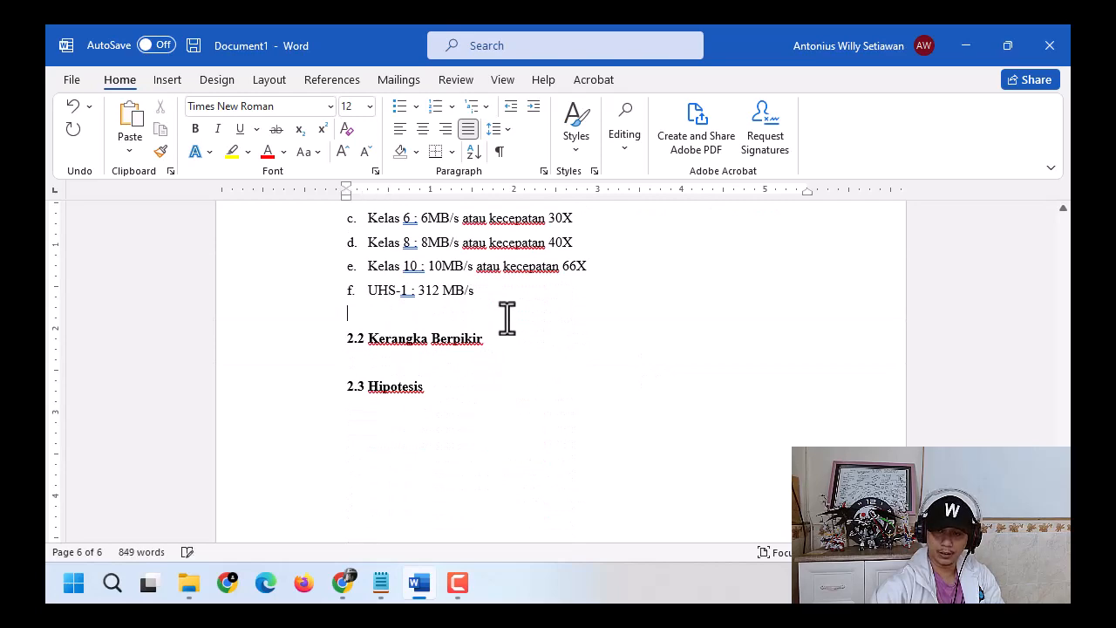
scroll(507, 319, up, 15)
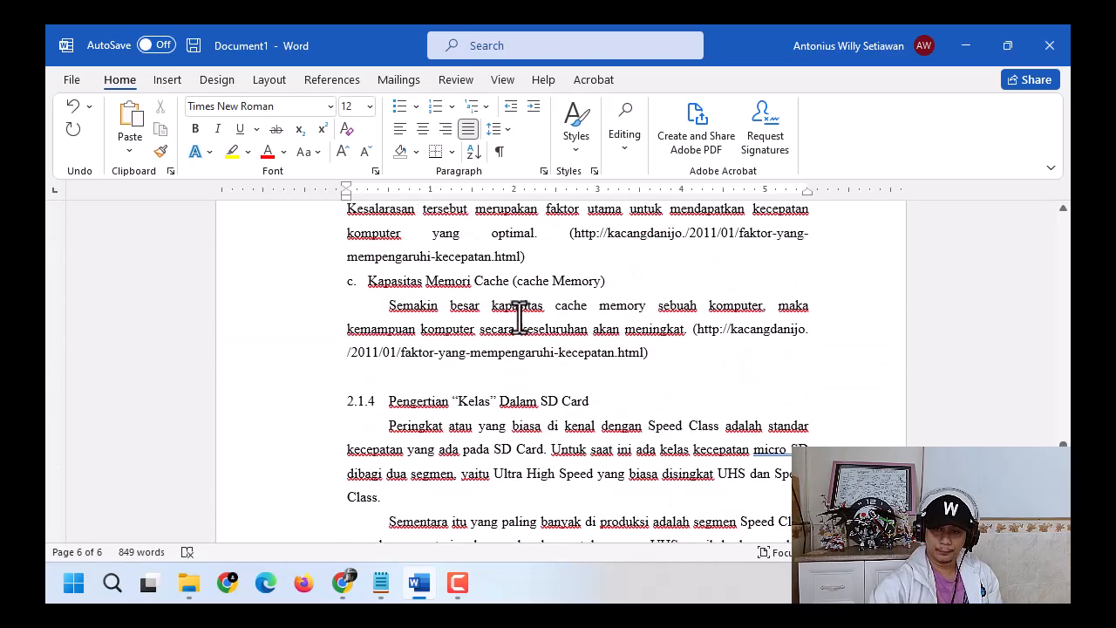
scroll(520, 315, down, 15)
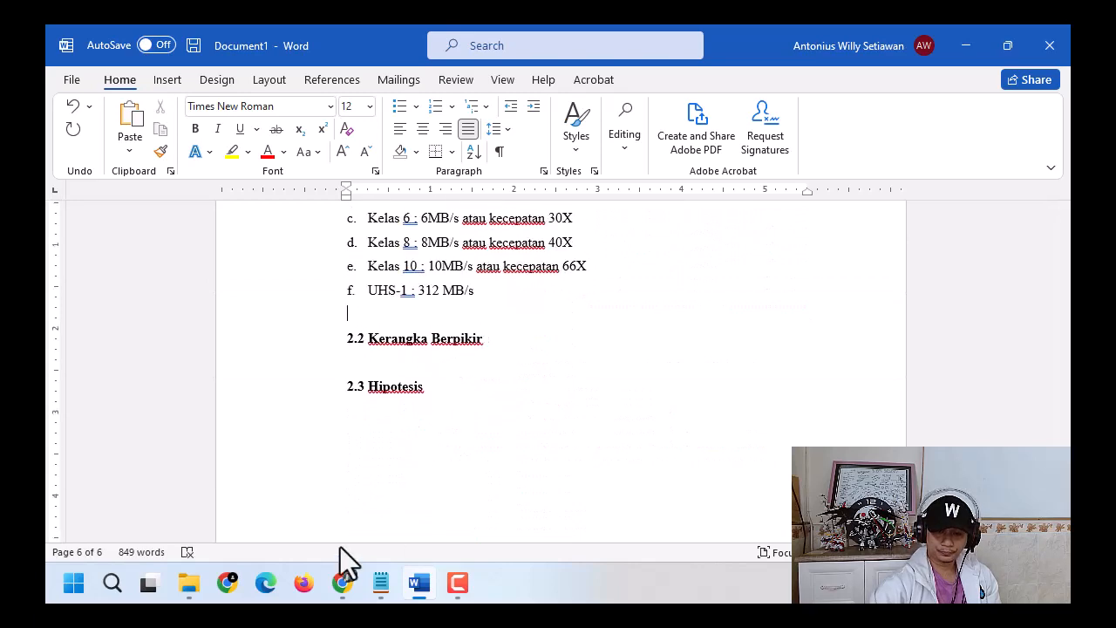
Step: In Notepad, copy the paragraph from “Semakin tinggi class micro sd” through its gadgetklopedia.com source link
click(384, 586)
click(331, 527)
scroll(332, 428, down, 4)
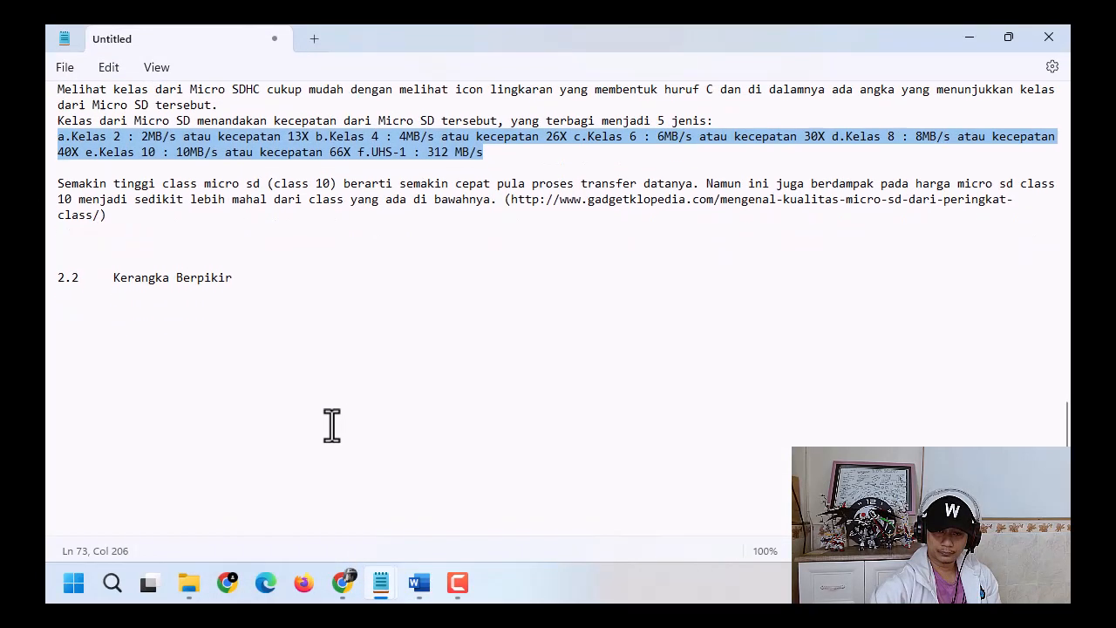
scroll(332, 426, up, 2)
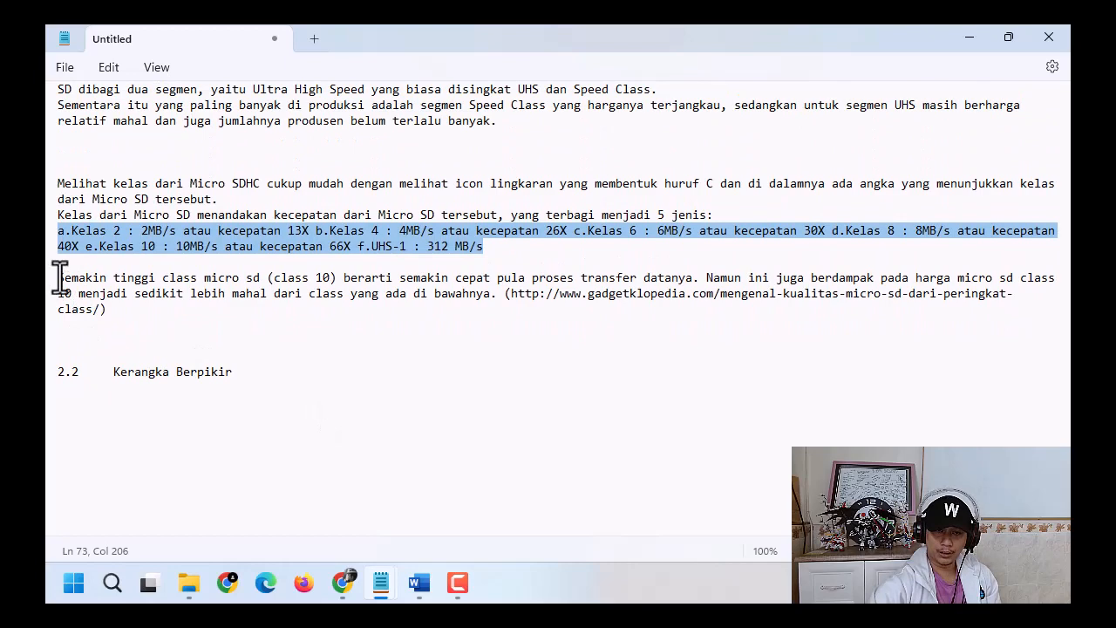
drag(59, 277, 130, 305)
key(super+c)
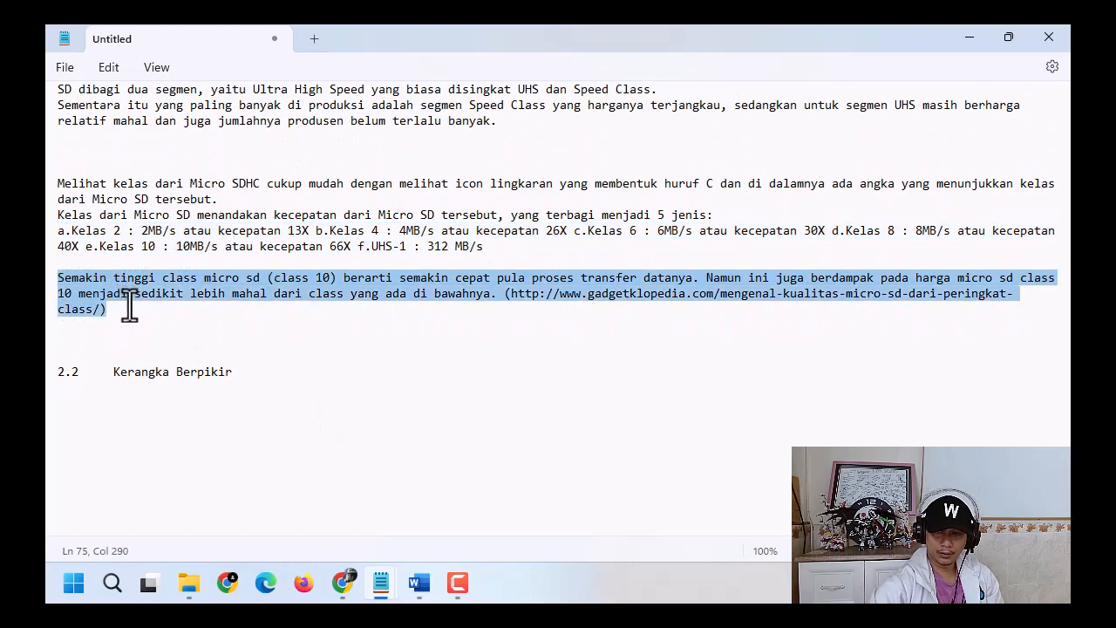
Step: In Word, paste the “Semakin tinggi class micro sd” paragraph below the class list with a 0.5-inch first-line indent, followed by an empty line
click(968, 38)
key(Return)
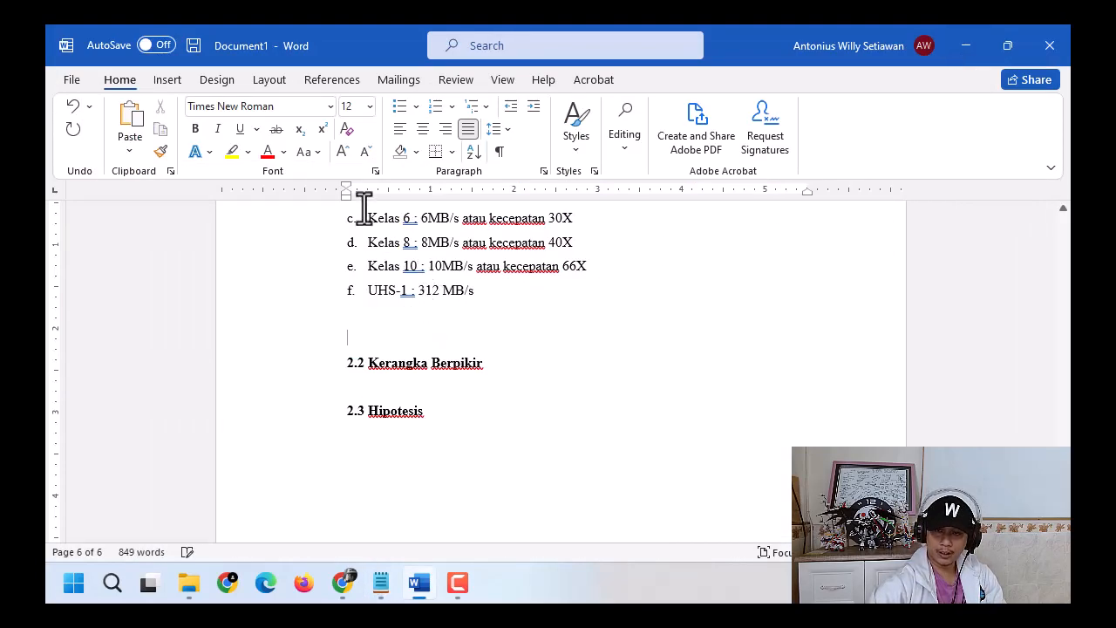
drag(348, 185, 390, 198)
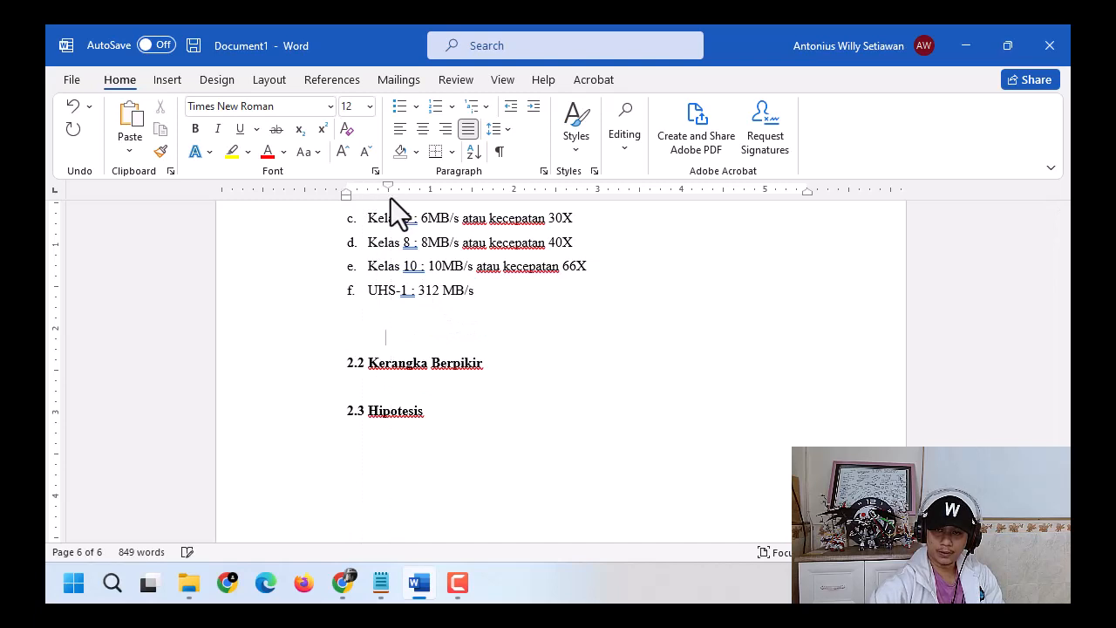
click(130, 150)
click(131, 192)
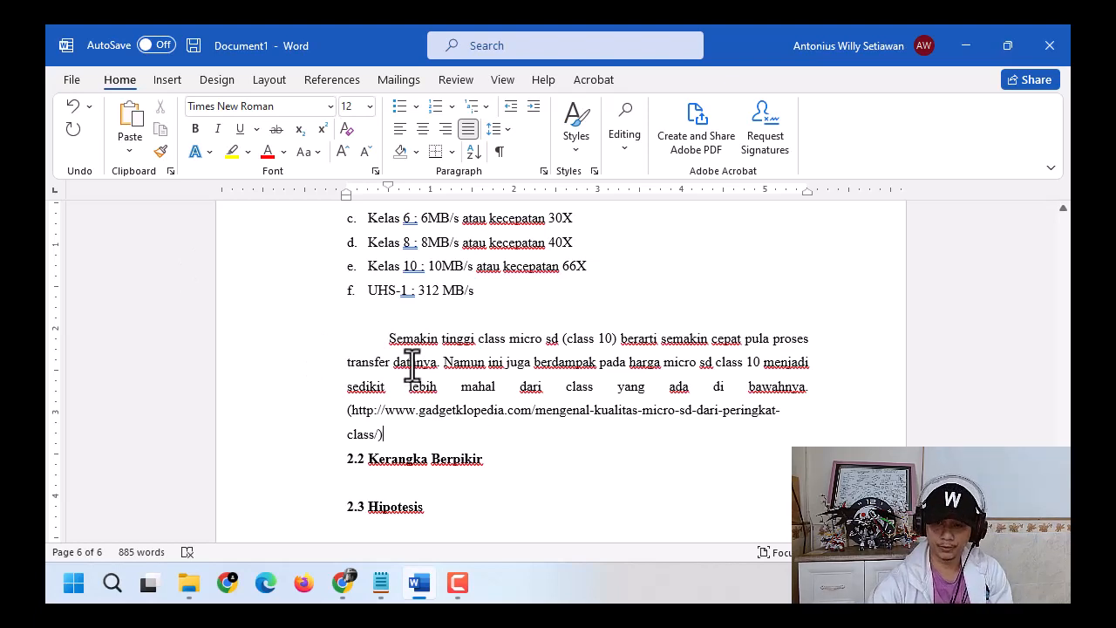
key(Return)
key(ctrl+z)
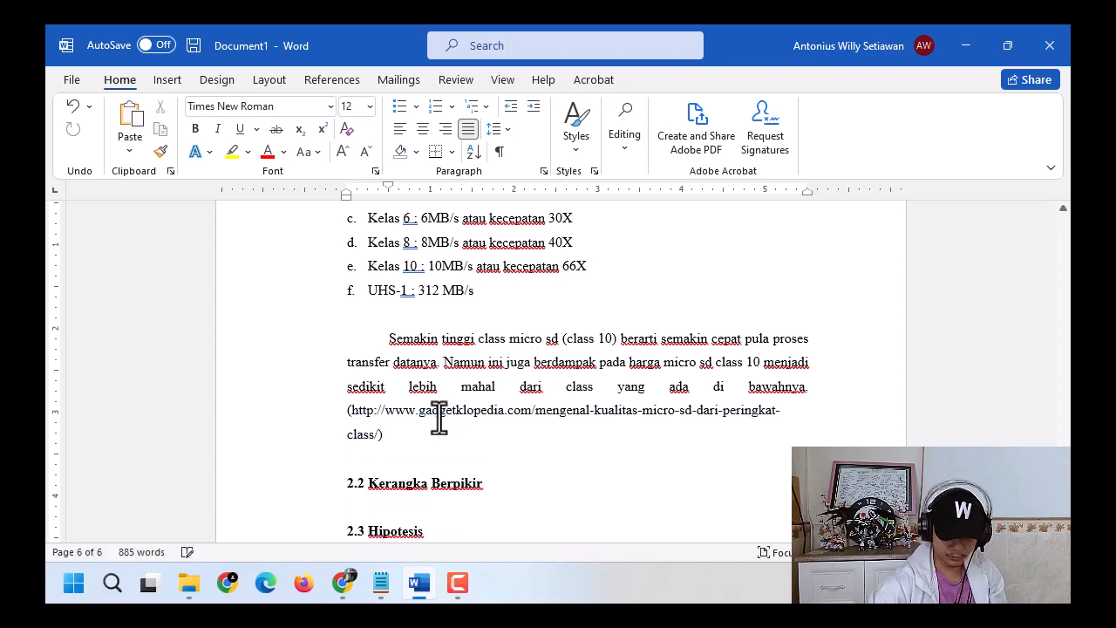
Step: Try to remove the empty line between the class list and the “Semakin tinggi” paragraph
scroll(436, 338, up, 2)
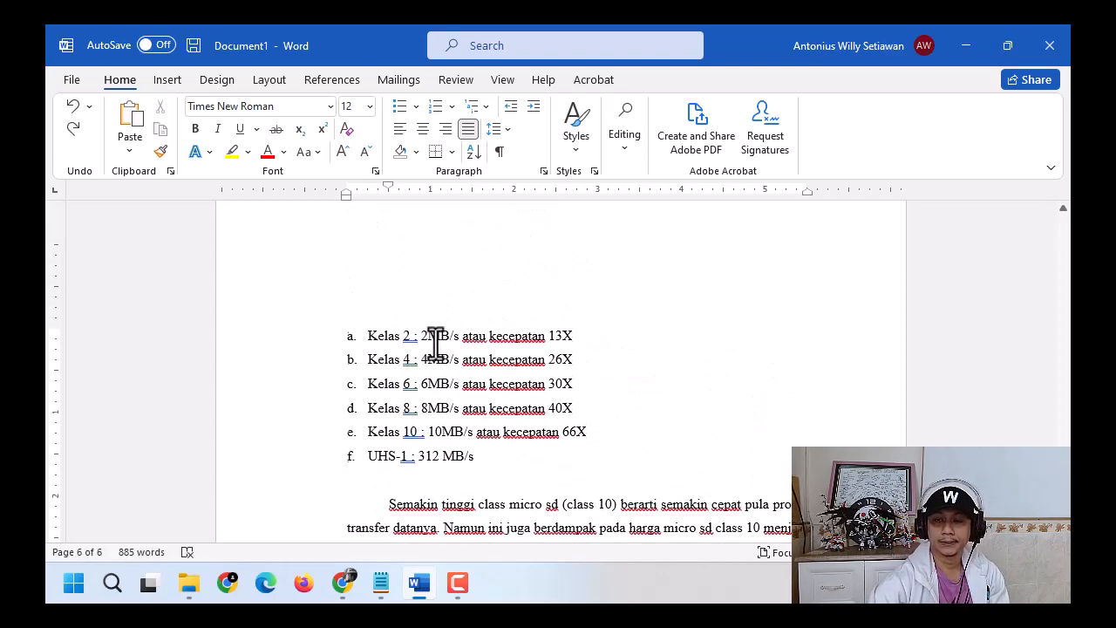
click(479, 480)
scroll(480, 480, up, 6)
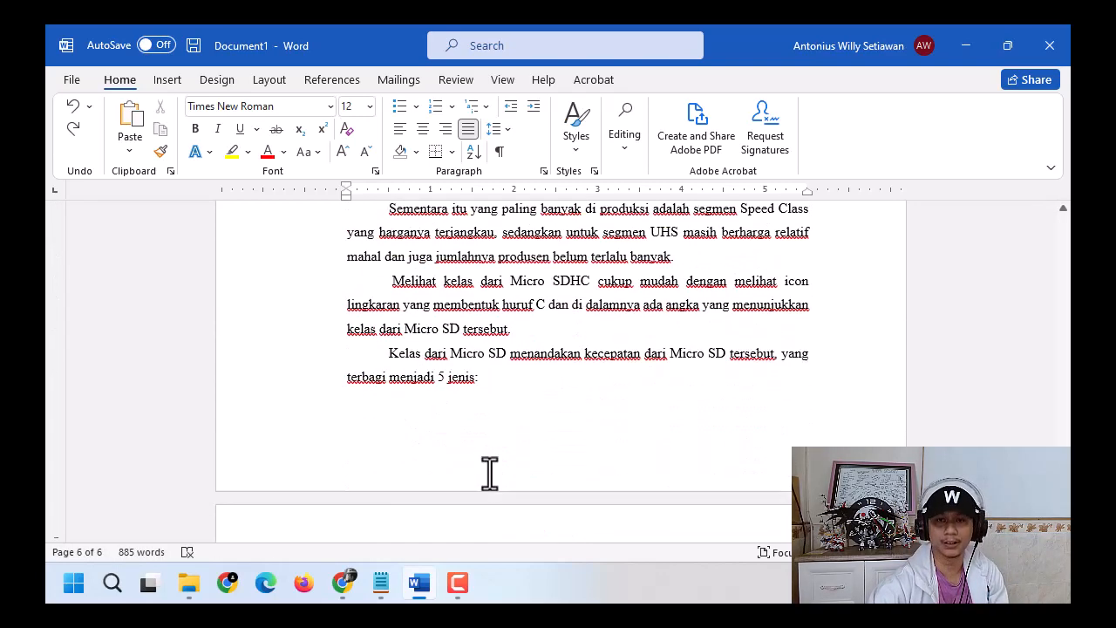
scroll(489, 474, down, 3)
scroll(491, 473, down, 3)
scroll(471, 392, down, 1)
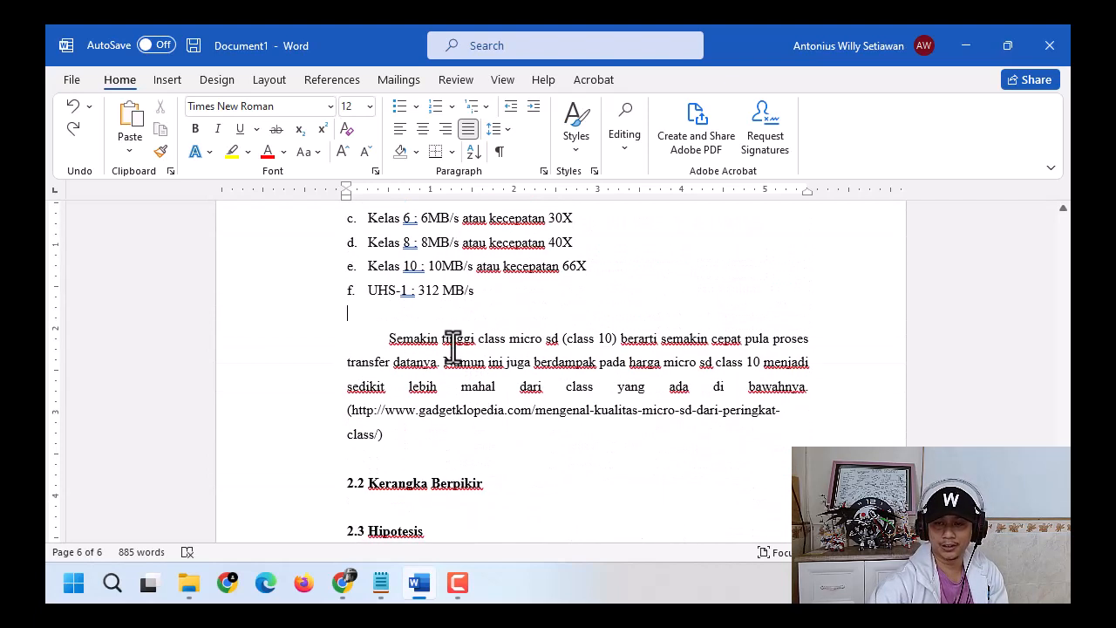
key(Delete)
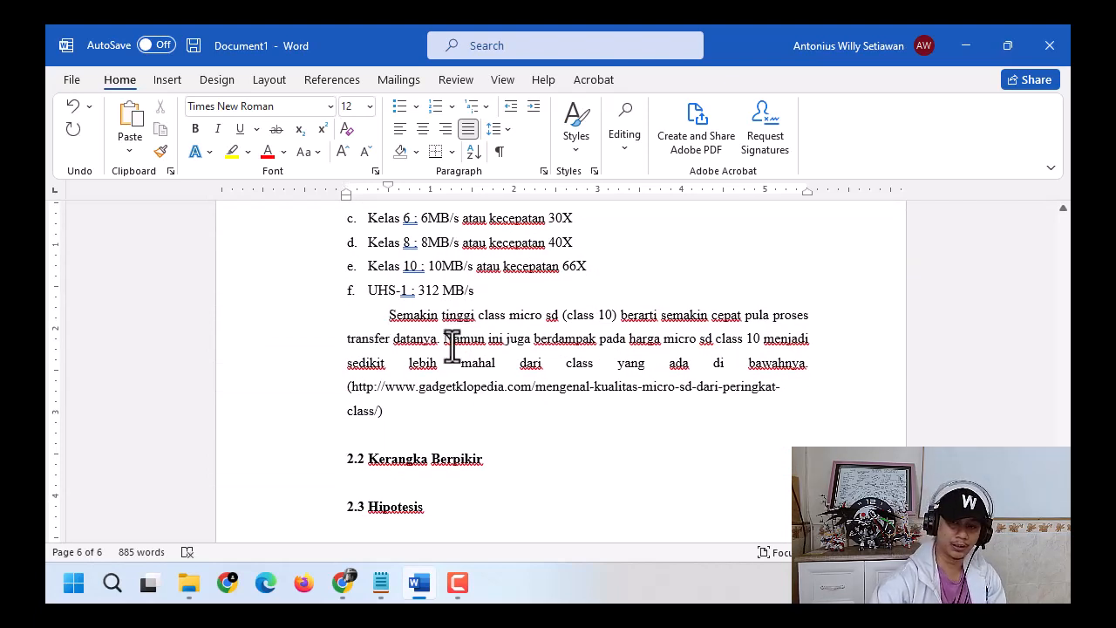
key(ctrl+z)
Step: In Notepad, copy the H0 and H1 hypothesis lines listed under 2.3 Hipotesis
scroll(451, 338, down, 3)
click(453, 383)
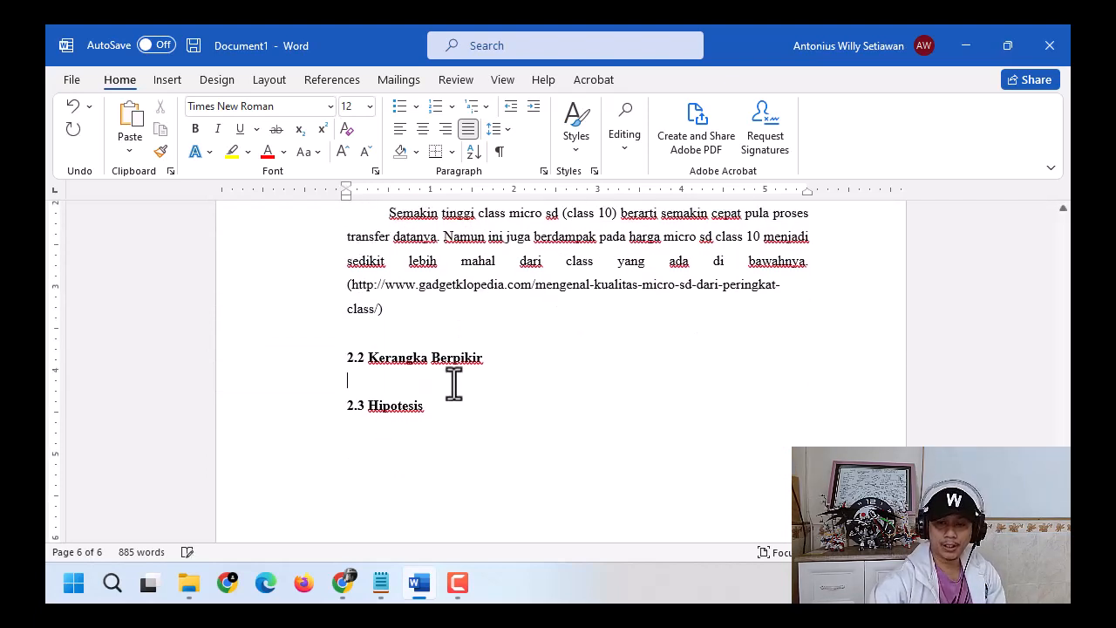
scroll(454, 381, down, 3)
scroll(454, 382, up, 4)
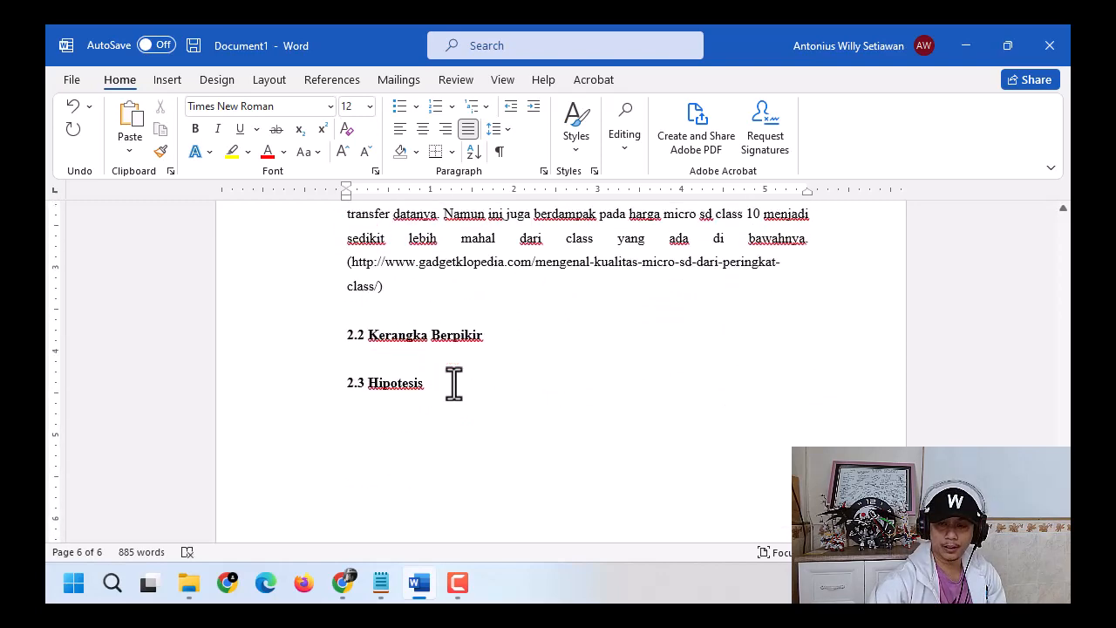
mouse_move(378, 585)
click(323, 505)
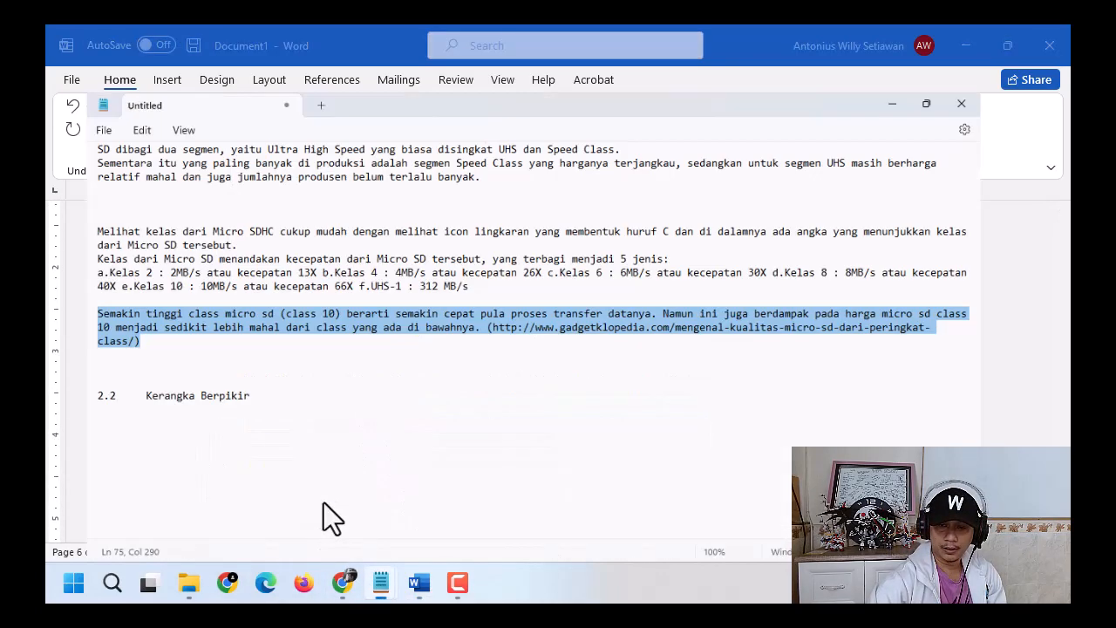
click(306, 420)
scroll(304, 418, down, 4)
scroll(303, 419, up, 4)
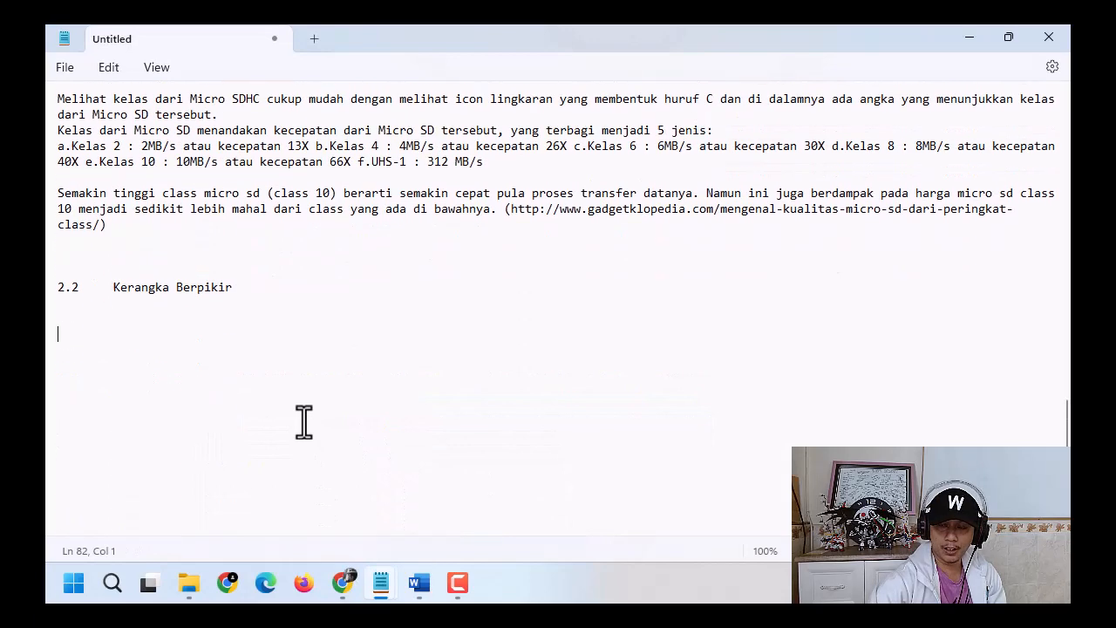
scroll(304, 419, down, 6)
scroll(304, 420, up, 4)
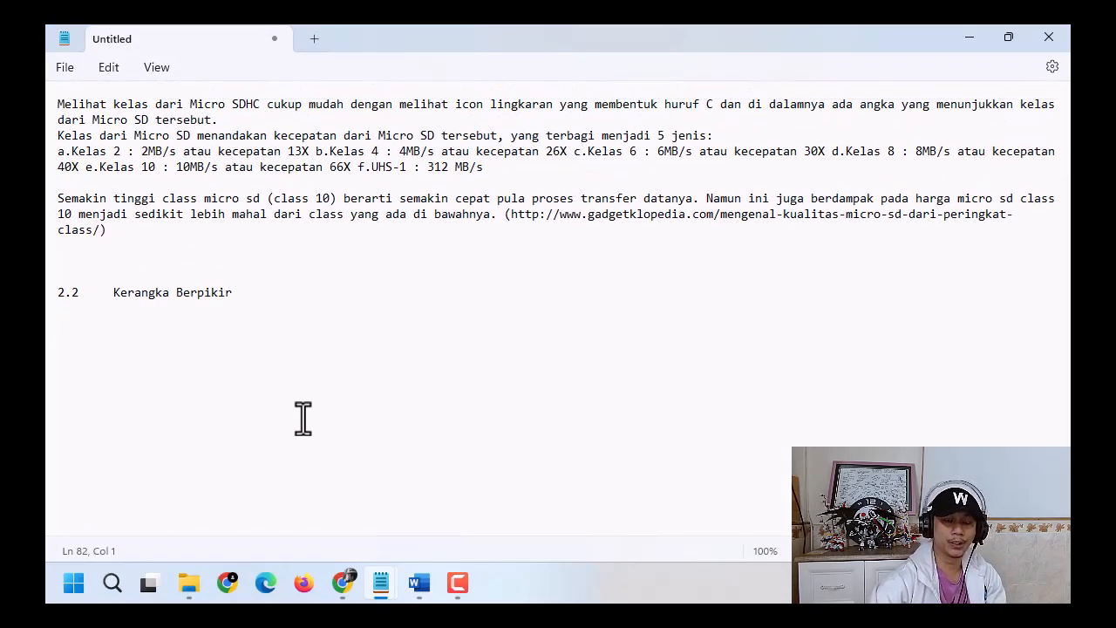
scroll(303, 418, down, 3)
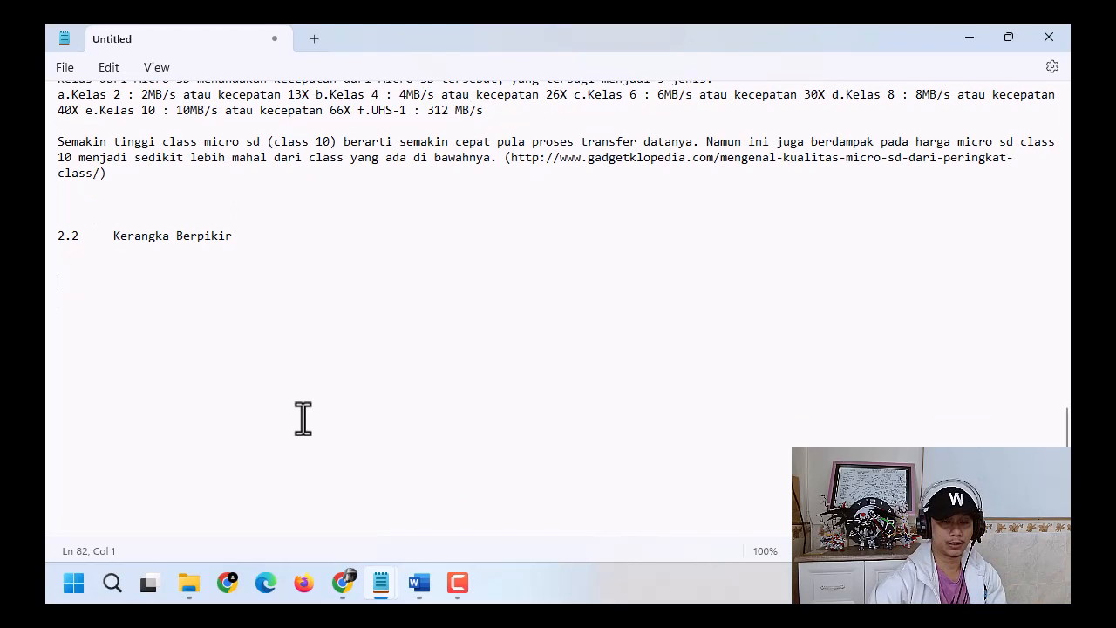
scroll(303, 418, down, 1)
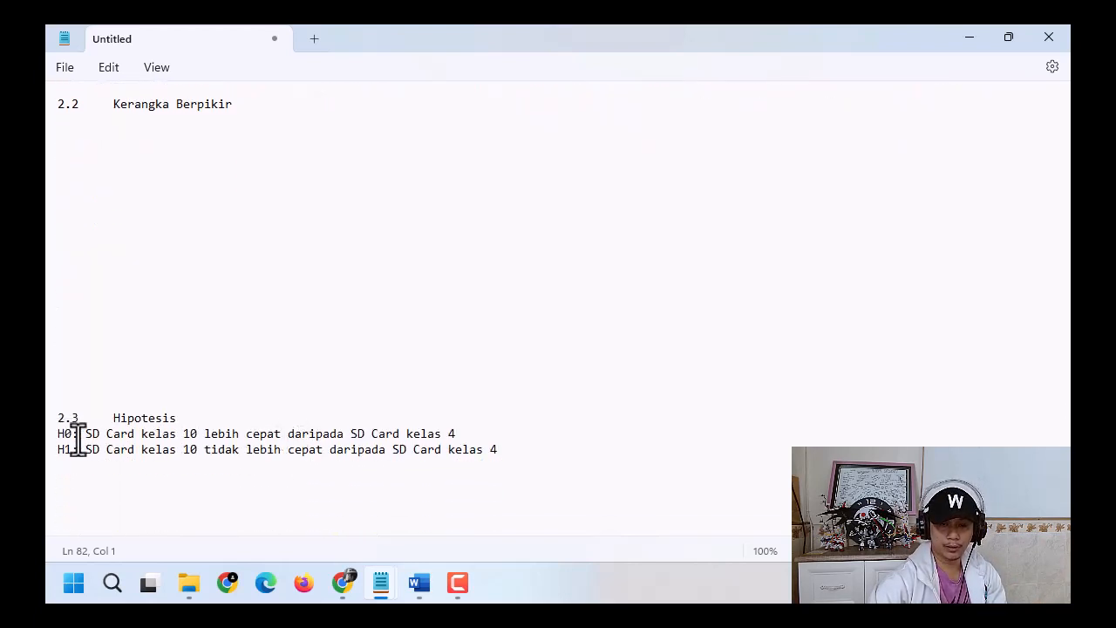
drag(58, 433, 525, 451)
key(super+c)
Step: In Word, paste the H0 and H1 lines as non-bold, text-only content directly below the 2.3 Hipotesis heading
click(420, 583)
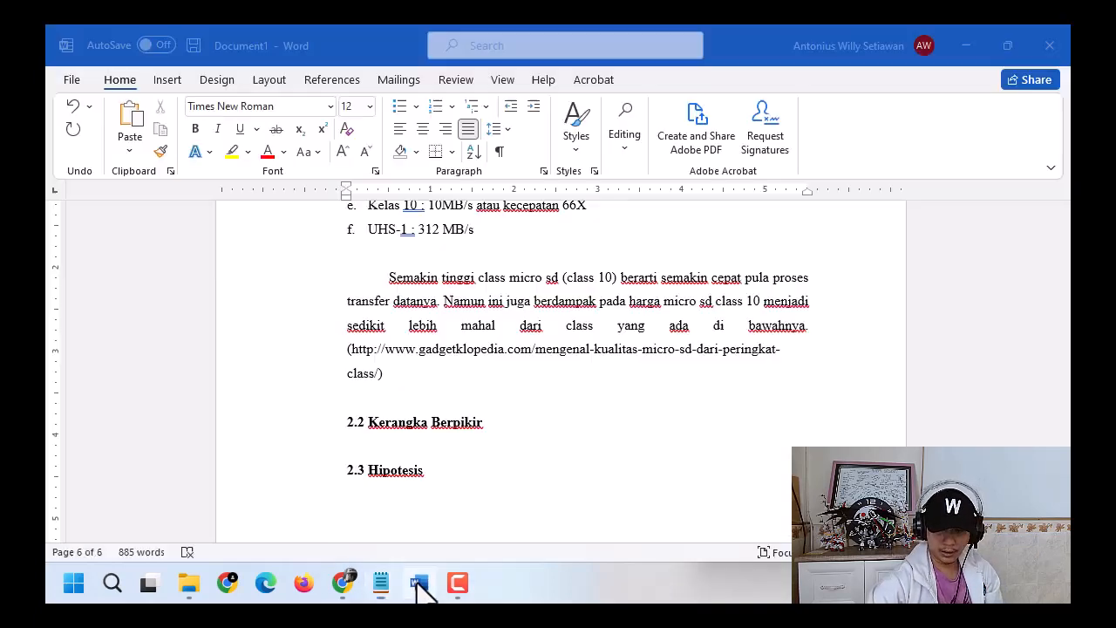
click(424, 495)
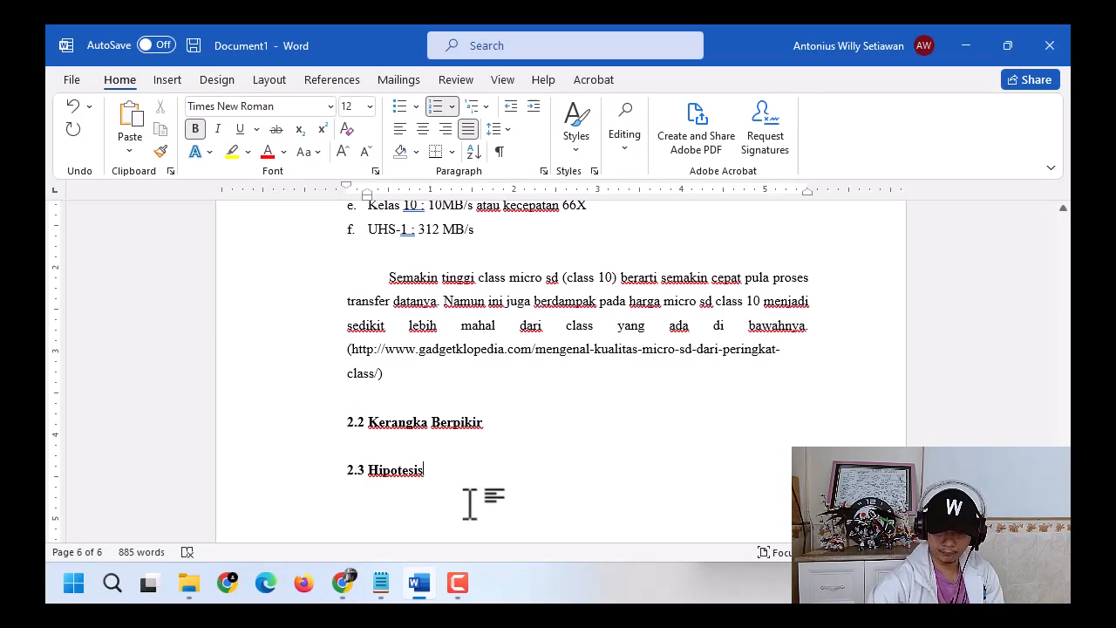
scroll(468, 504, down, 3)
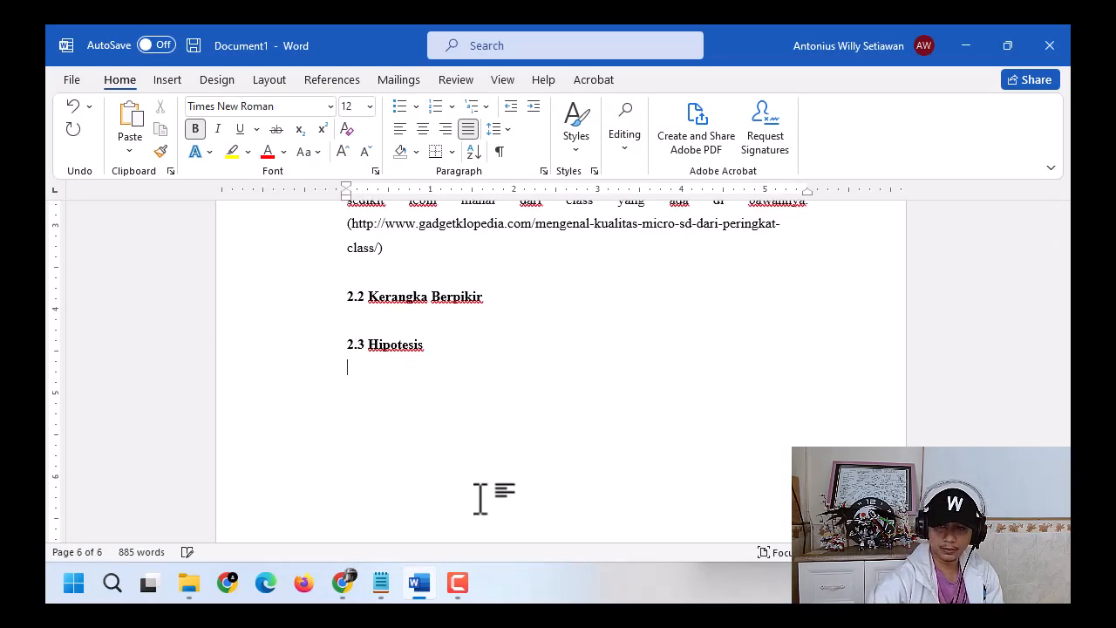
click(131, 150)
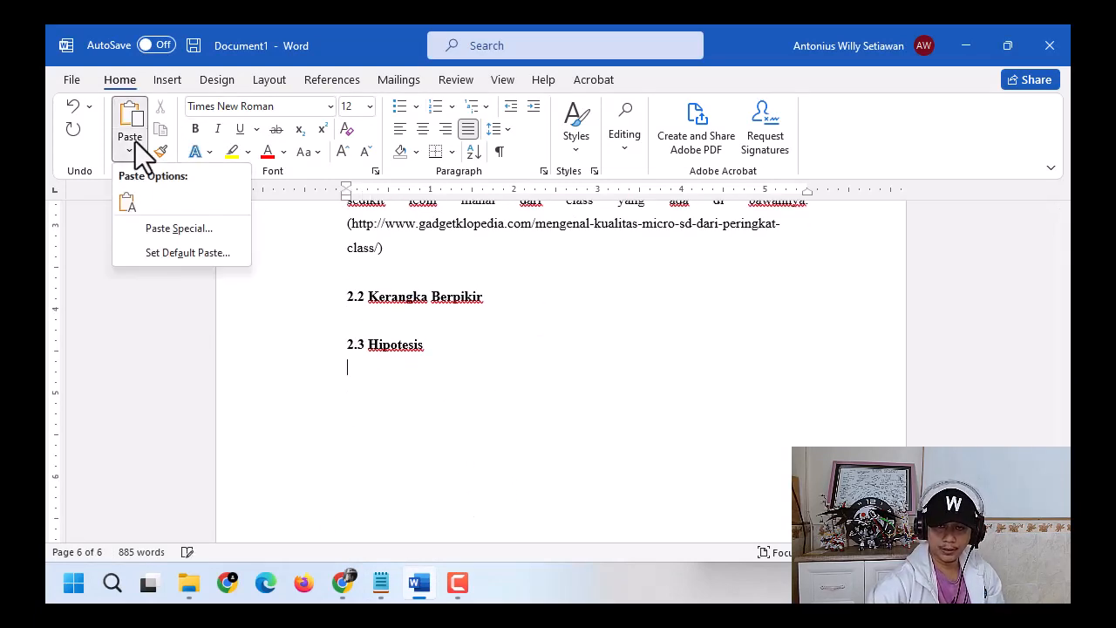
click(132, 201)
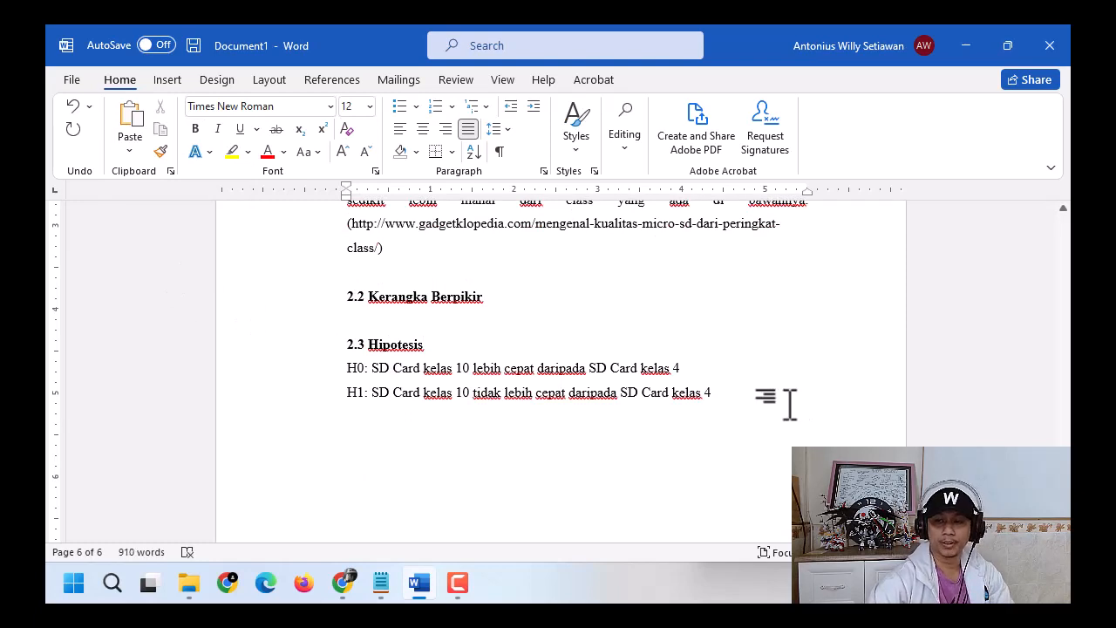
Step: Start the 2.2 Kerangka Berpikir heading at the top of a new page and add an extra empty line beneath it
scroll(570, 325, down, 4)
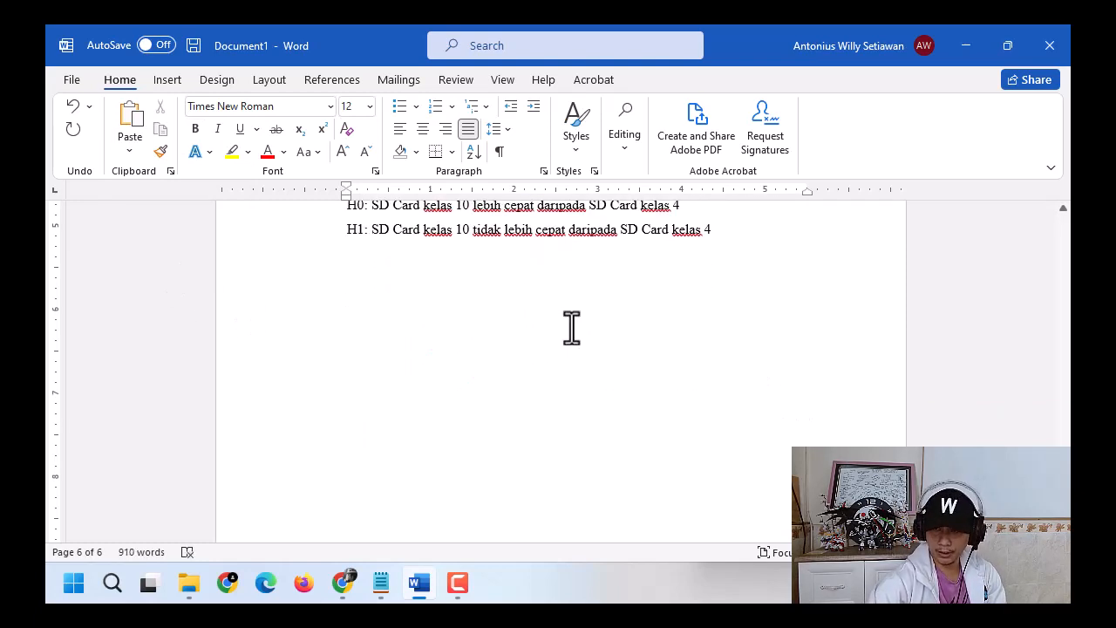
scroll(570, 325, up, 4)
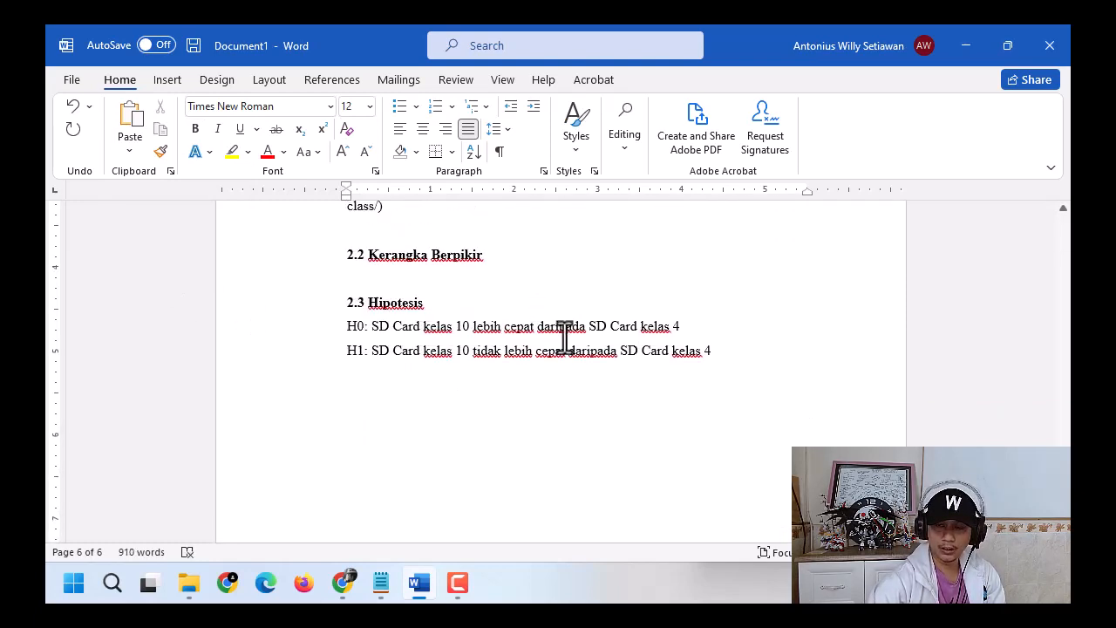
scroll(567, 332, down, 4)
scroll(564, 340, up, 4)
scroll(565, 339, up, 1)
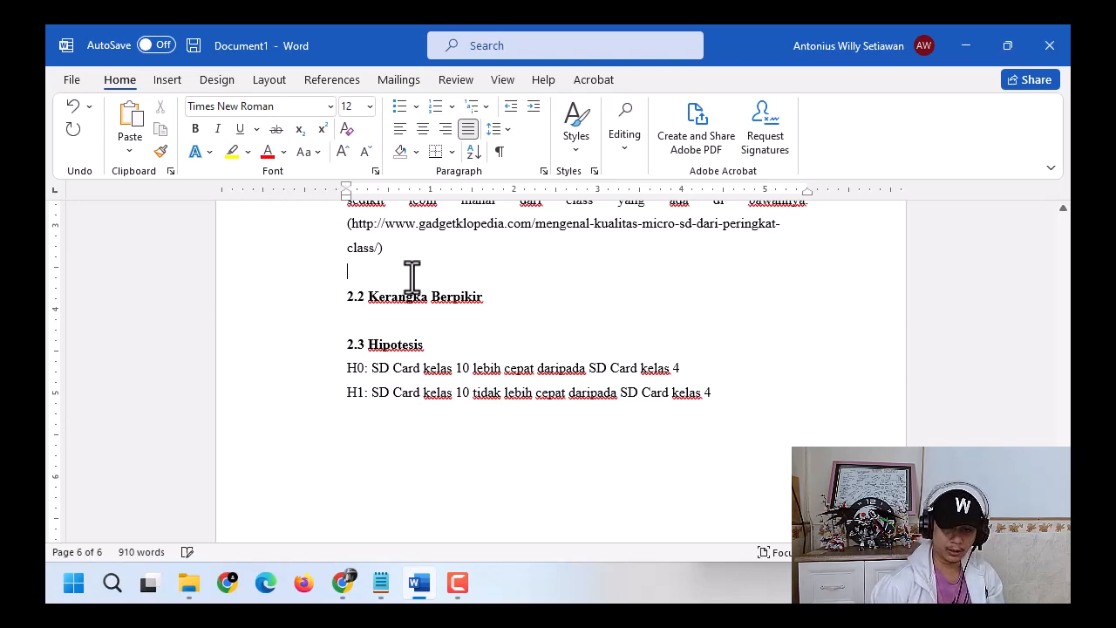
key(ctrl+Return)
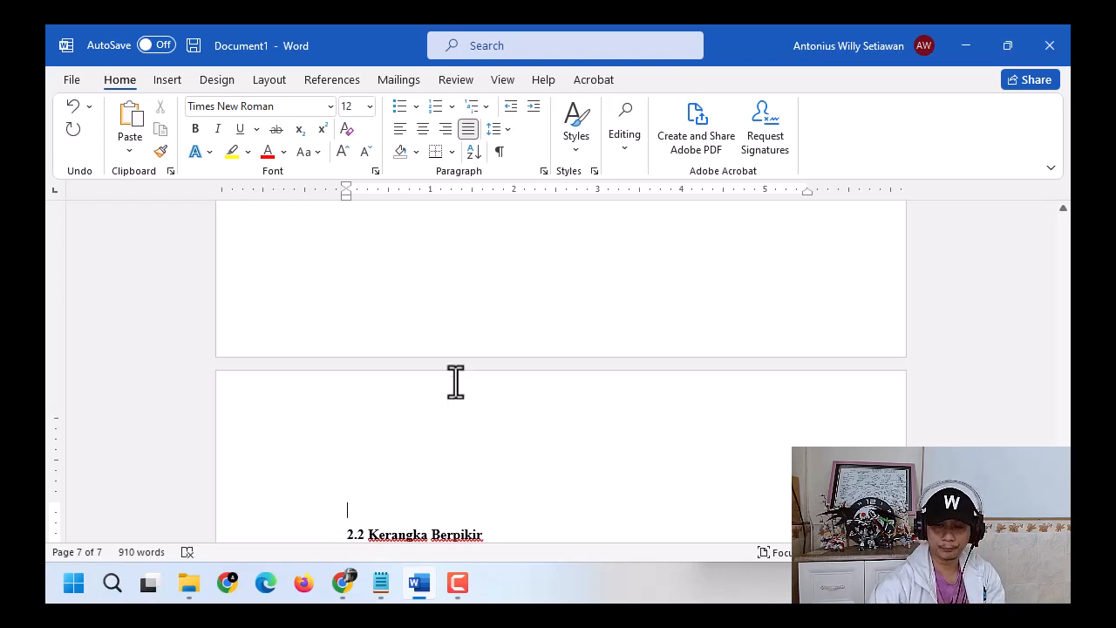
scroll(456, 381, up, 3)
scroll(456, 381, down, 3)
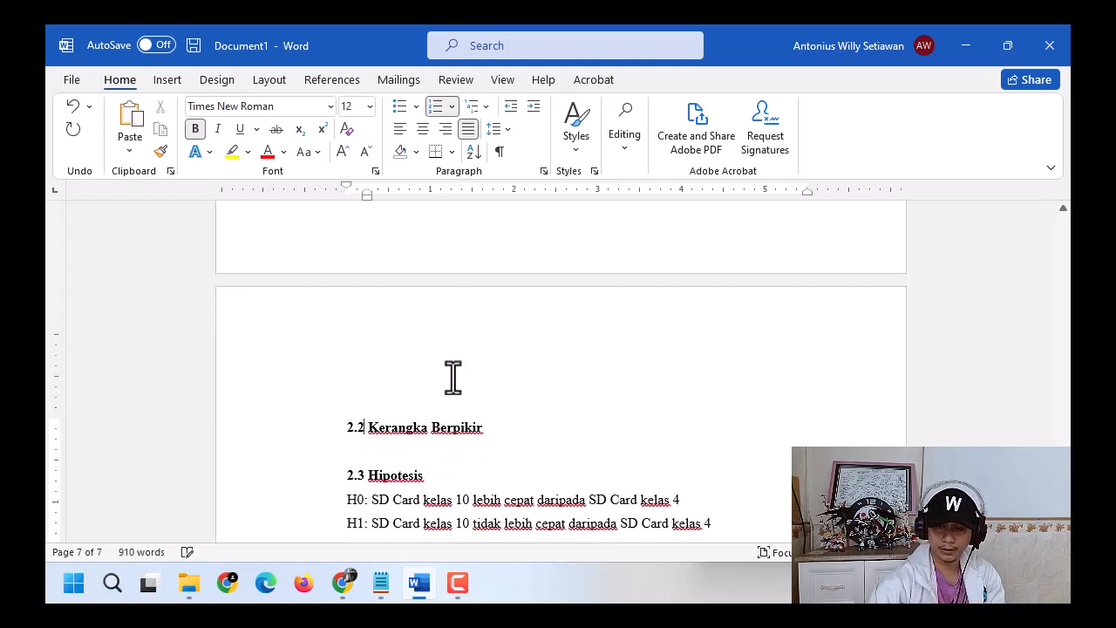
click(447, 452)
key(Return)
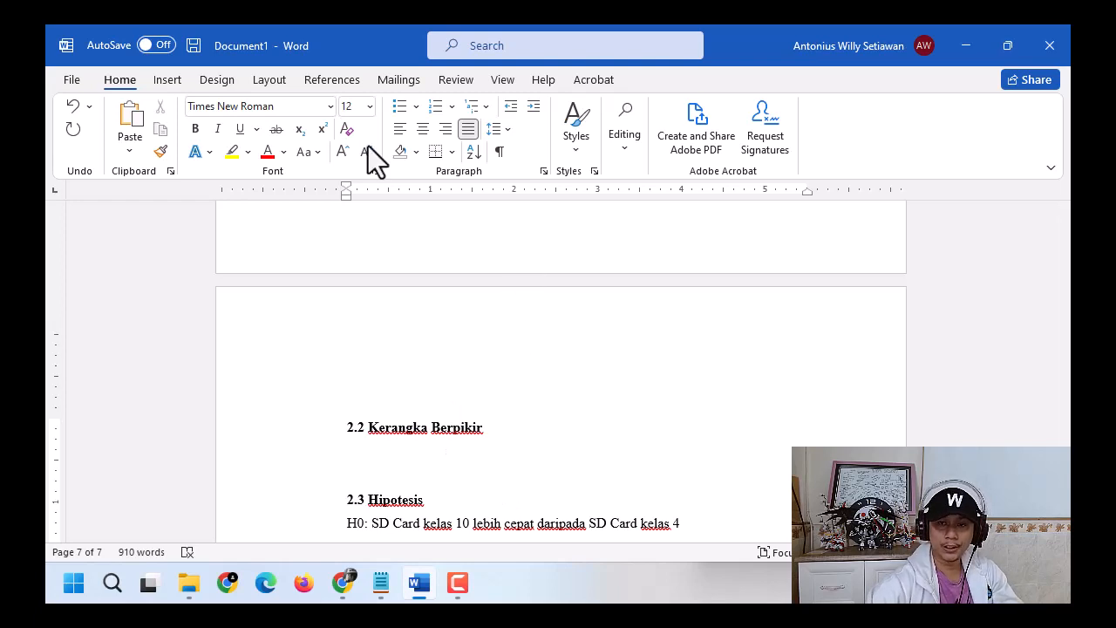
Step: Draw a rectangle about 1 inch wide in the blank area below the H1 hypothesis line
click(169, 80)
click(244, 110)
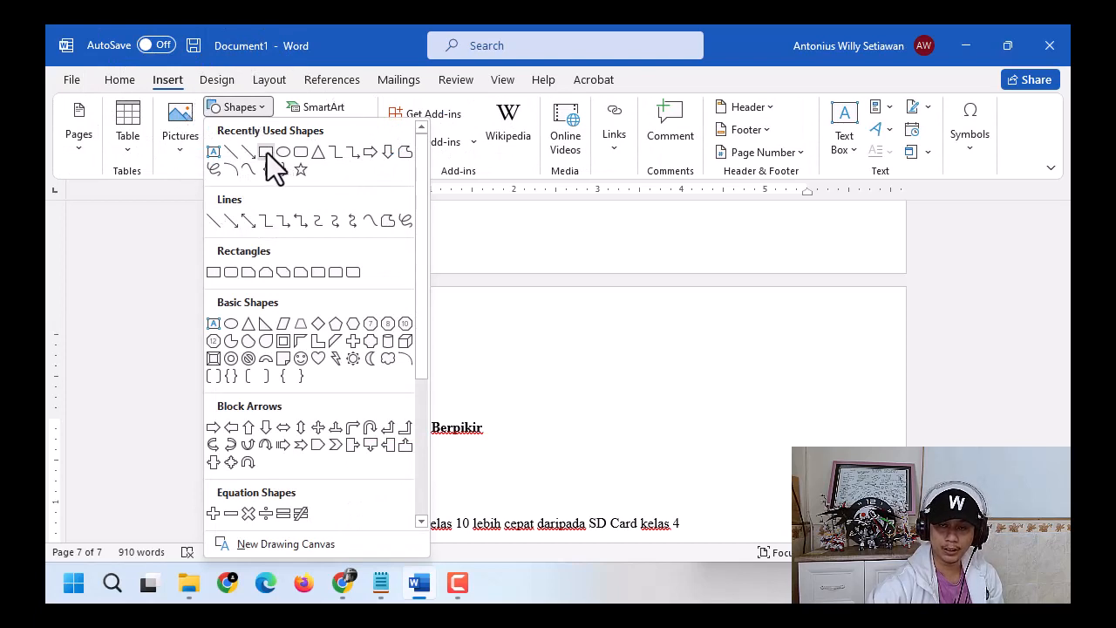
click(270, 153)
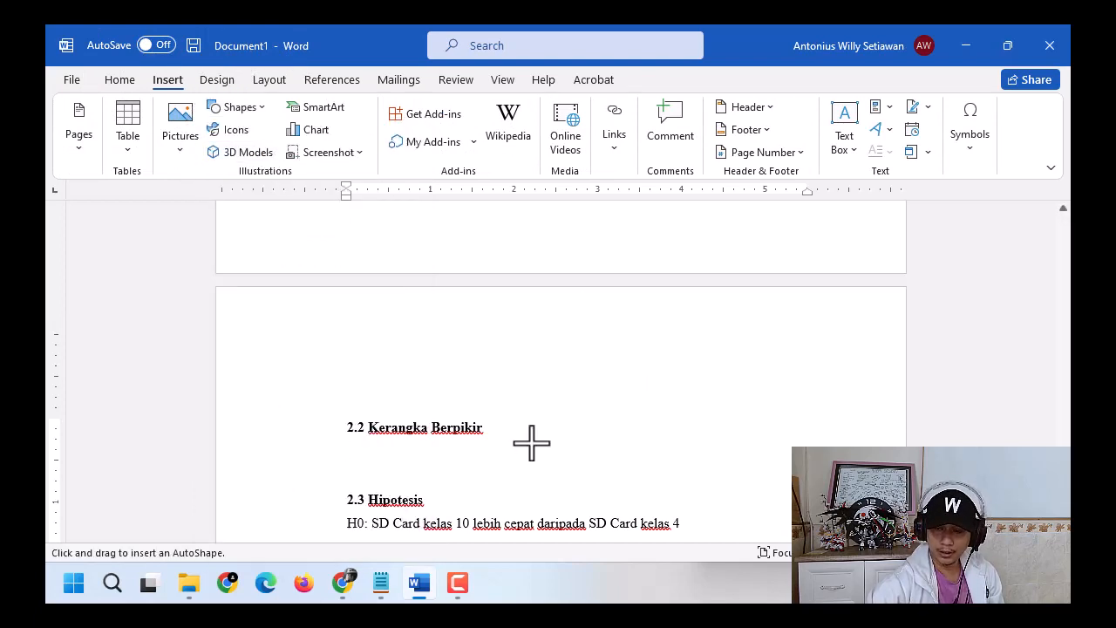
scroll(536, 436, down, 5)
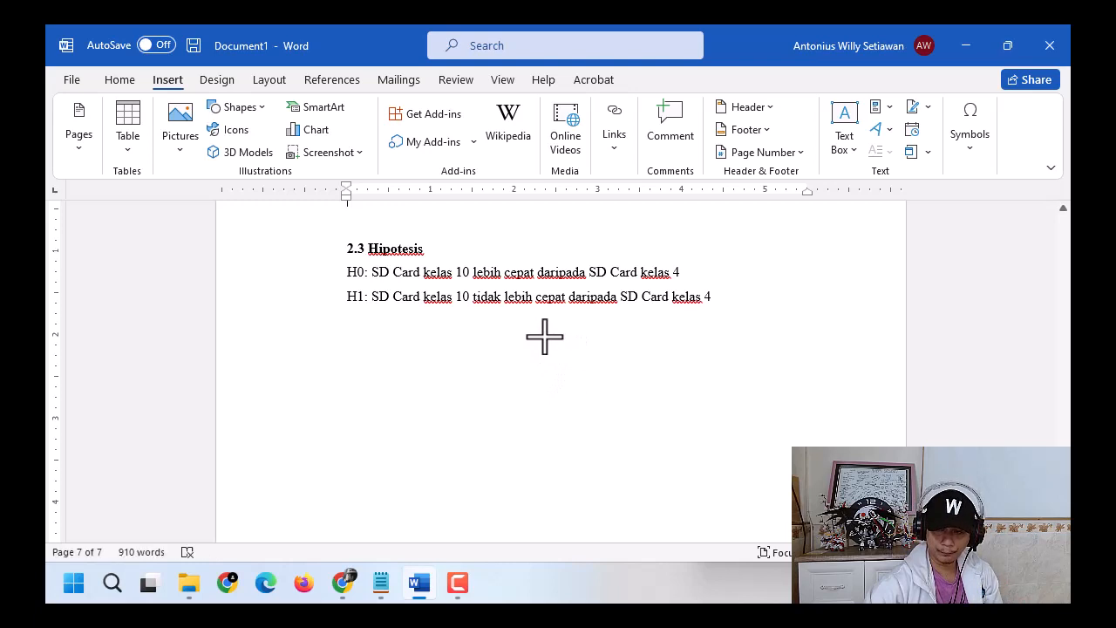
mouse_move(543, 337)
mouse_down()
mouse_move(589, 364)
mouse_move(623, 367)
mouse_up()
Step: Give the rectangle a white fill and a black outline
right_click(602, 358)
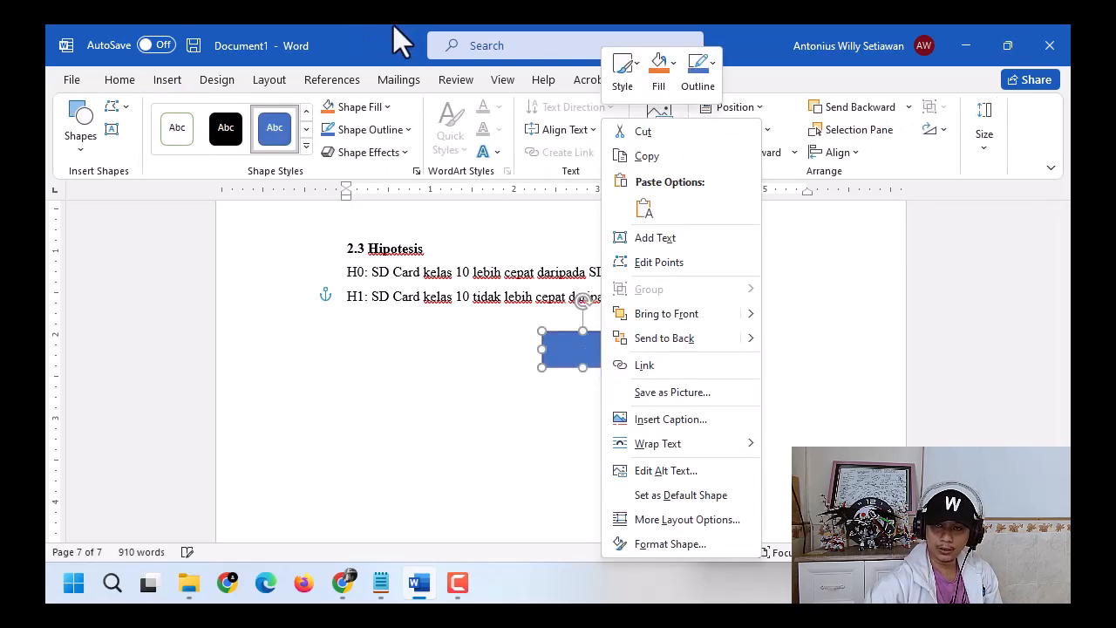
click(381, 106)
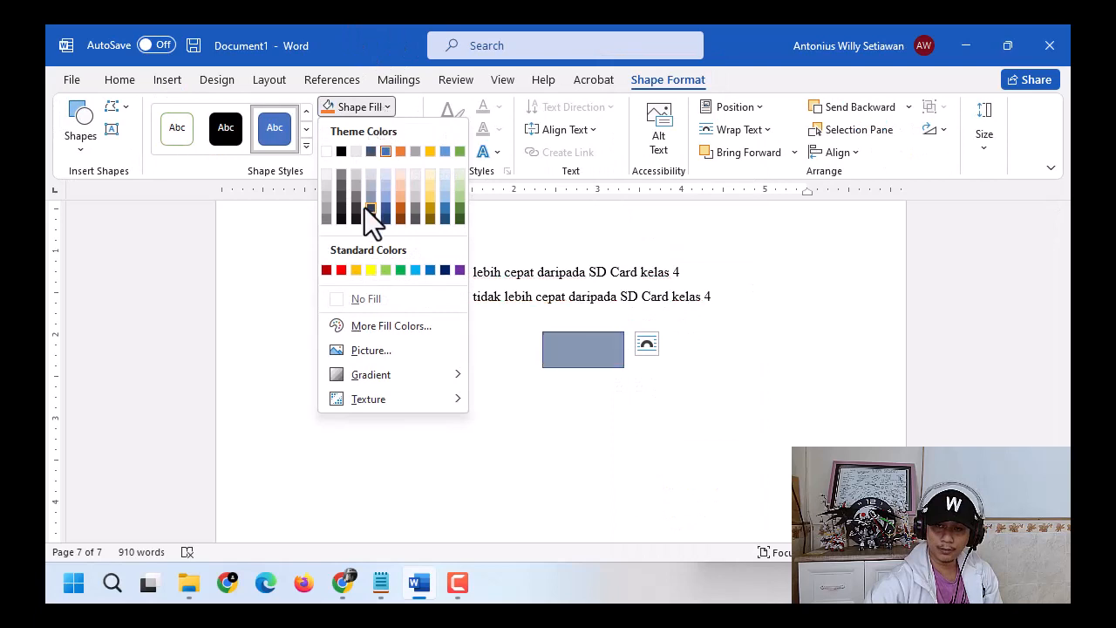
click(327, 150)
click(407, 130)
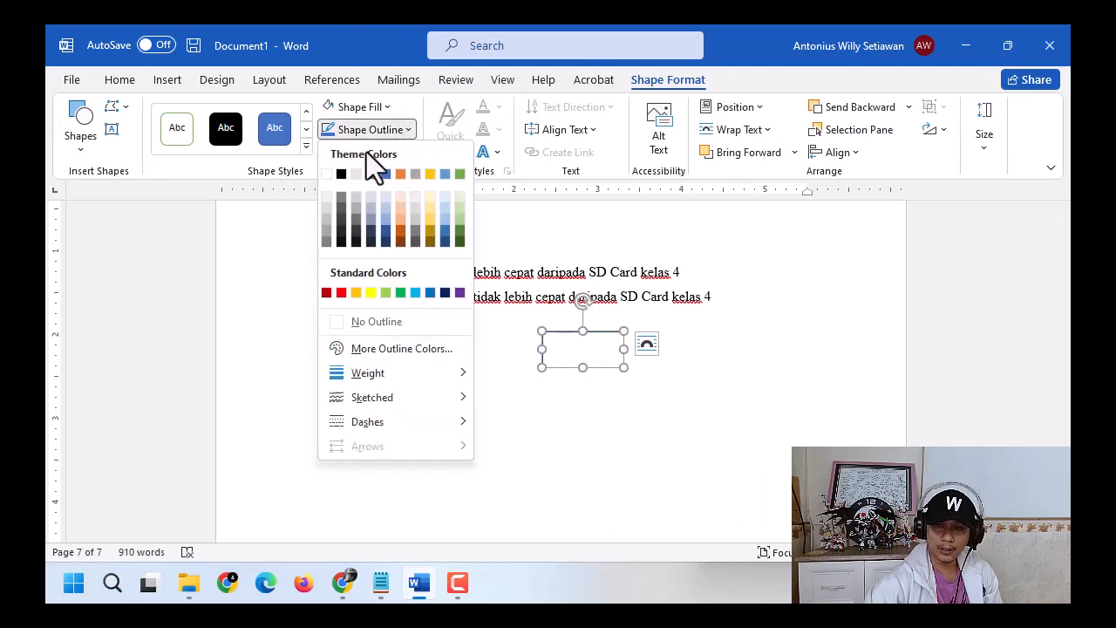
click(341, 174)
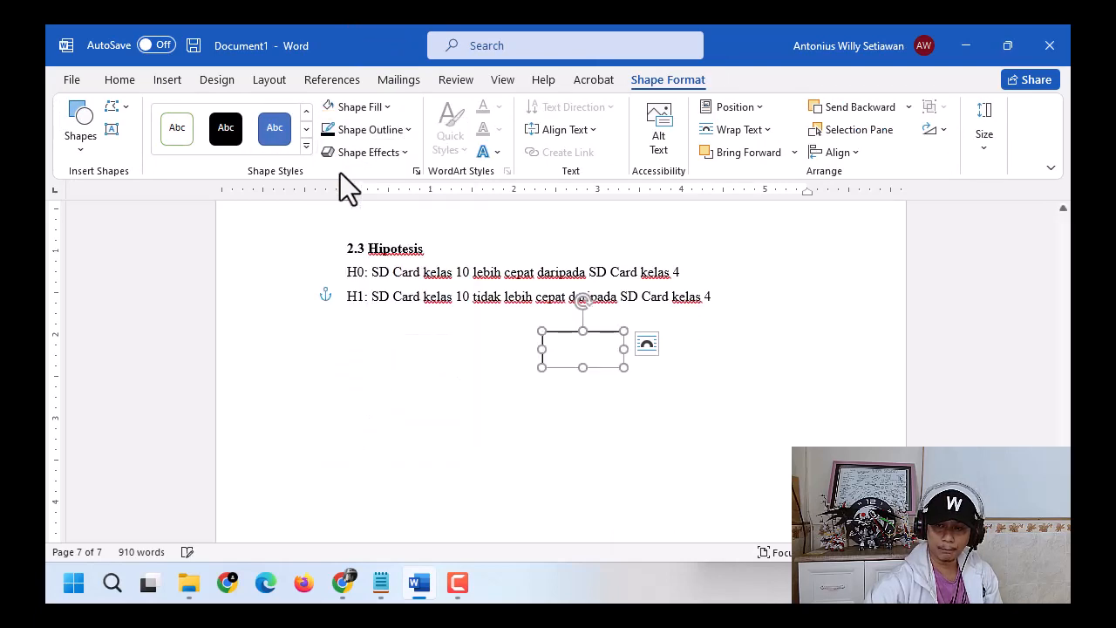
Step: Enable text entry in the rectangle and set its font to Times New Roman at size 12
right_click(595, 357)
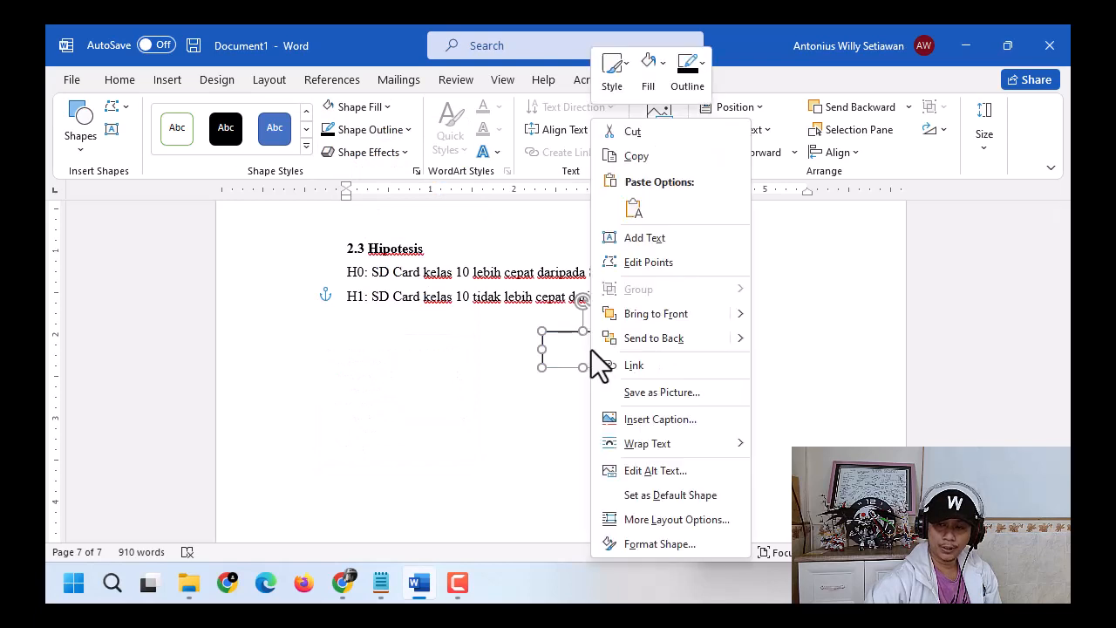
click(655, 239)
click(131, 81)
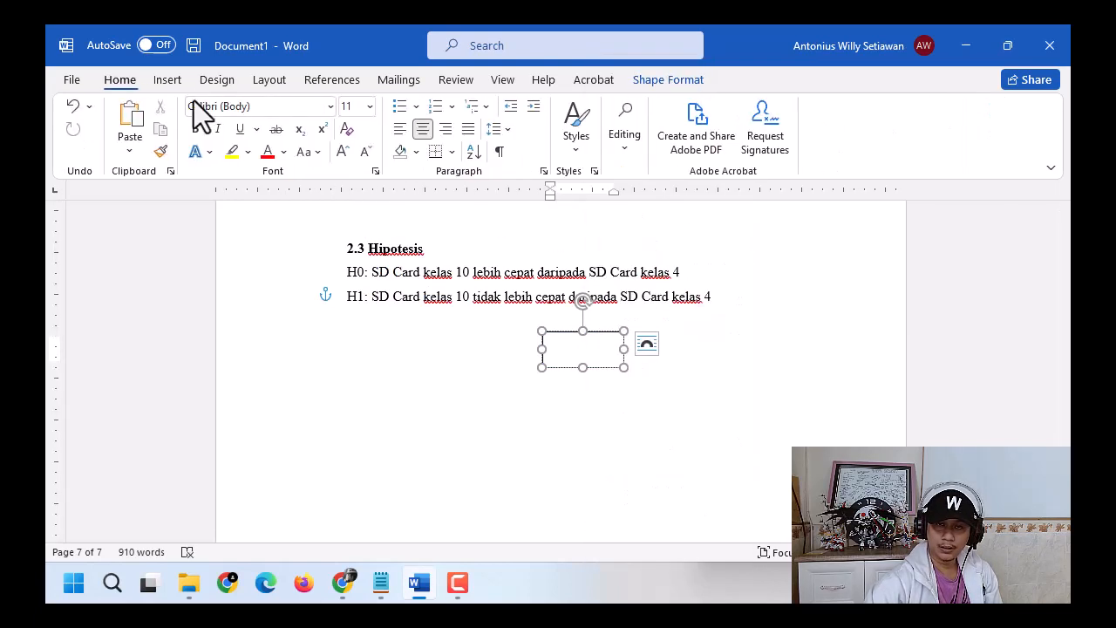
click(202, 106)
text(Times New Roman)
key(Tab)
text(12)
key(Return)
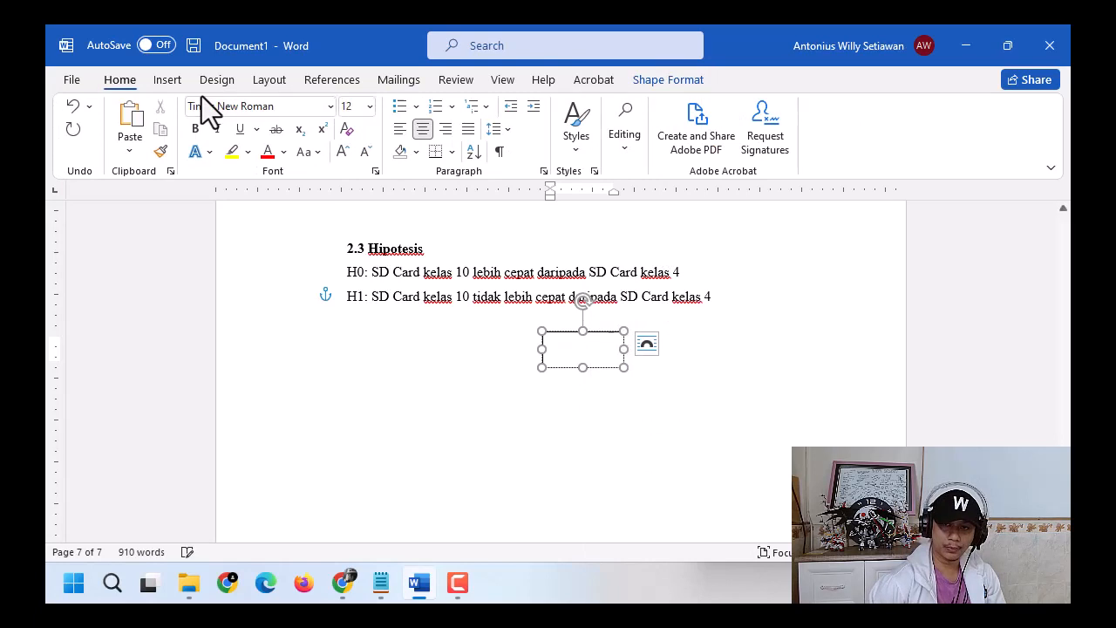
click(493, 128)
click(493, 128)
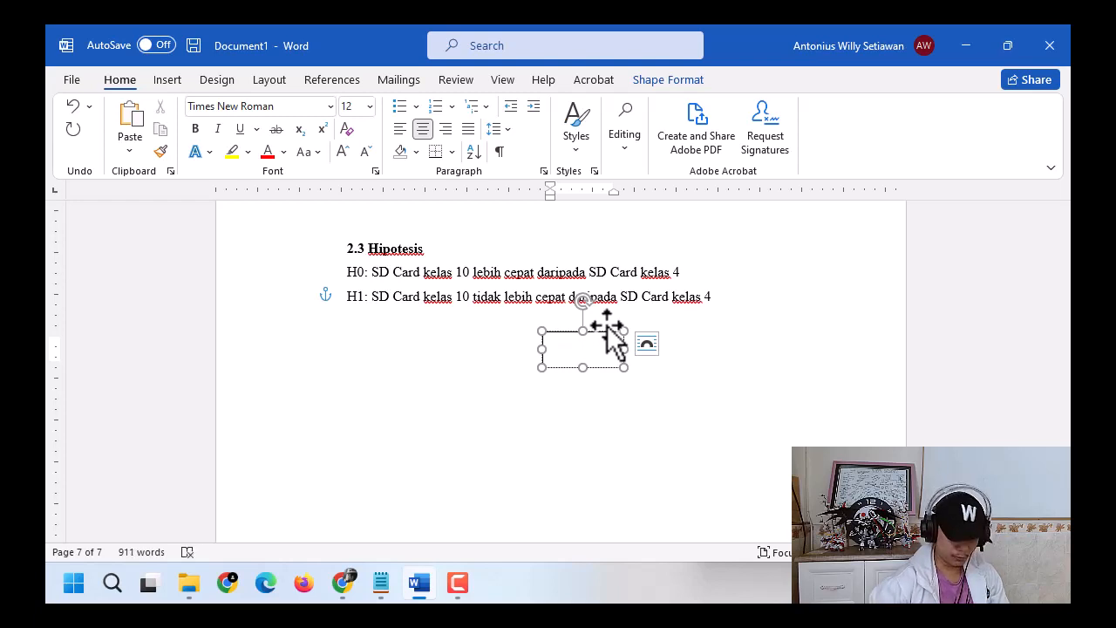
Step: Make the rectangle's text black and have it read "Komponen"
key(ctrl+a)
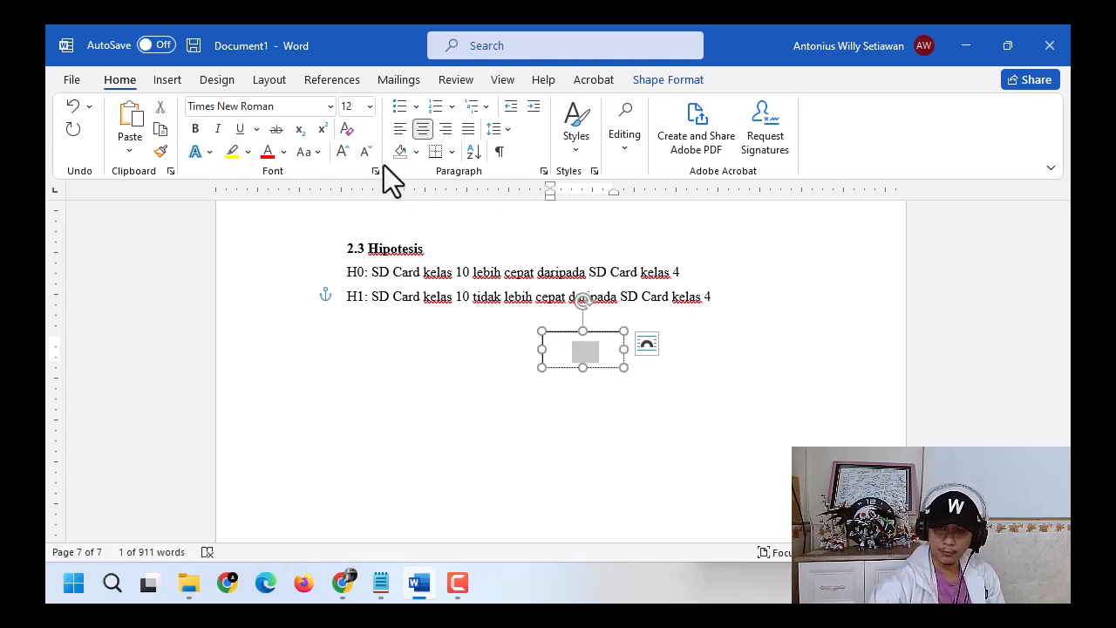
click(285, 153)
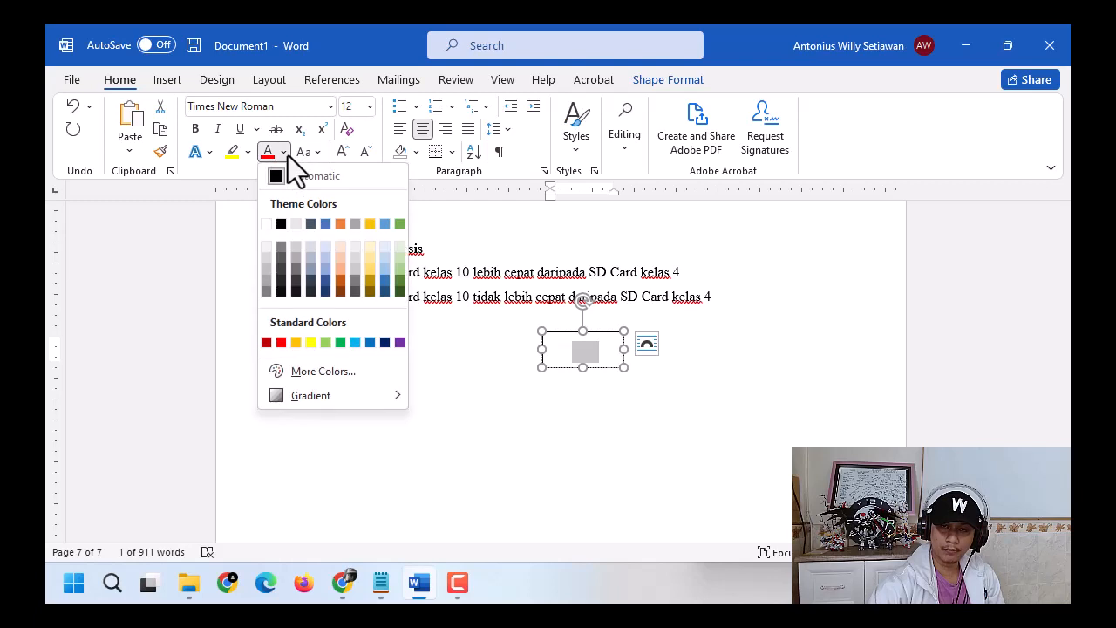
click(282, 223)
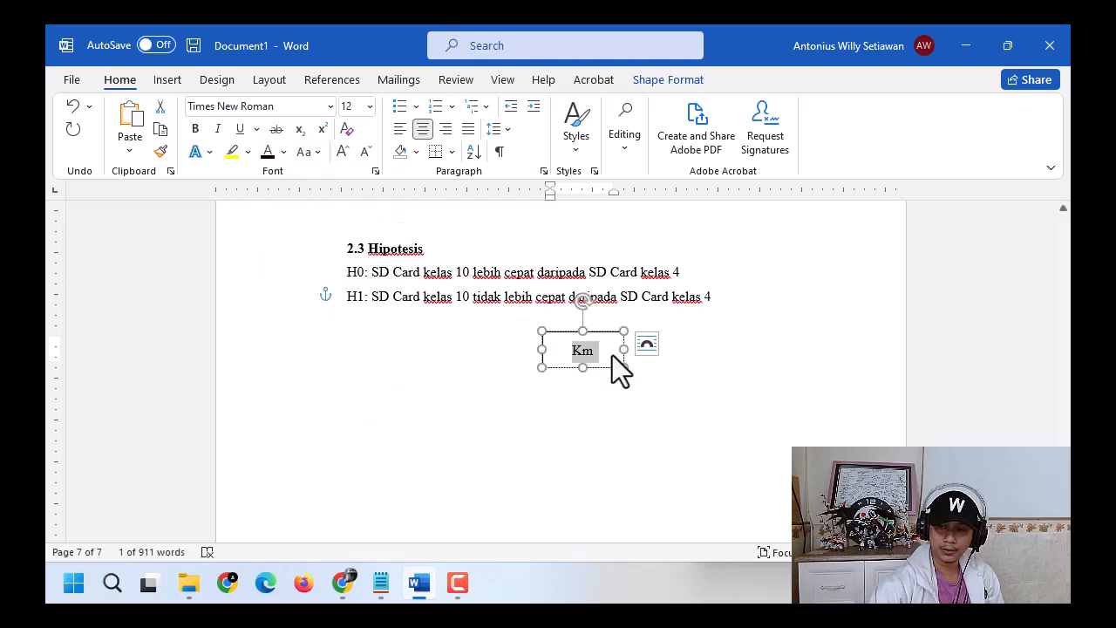
text(Km)
key(BackSpace)
text(omponen)
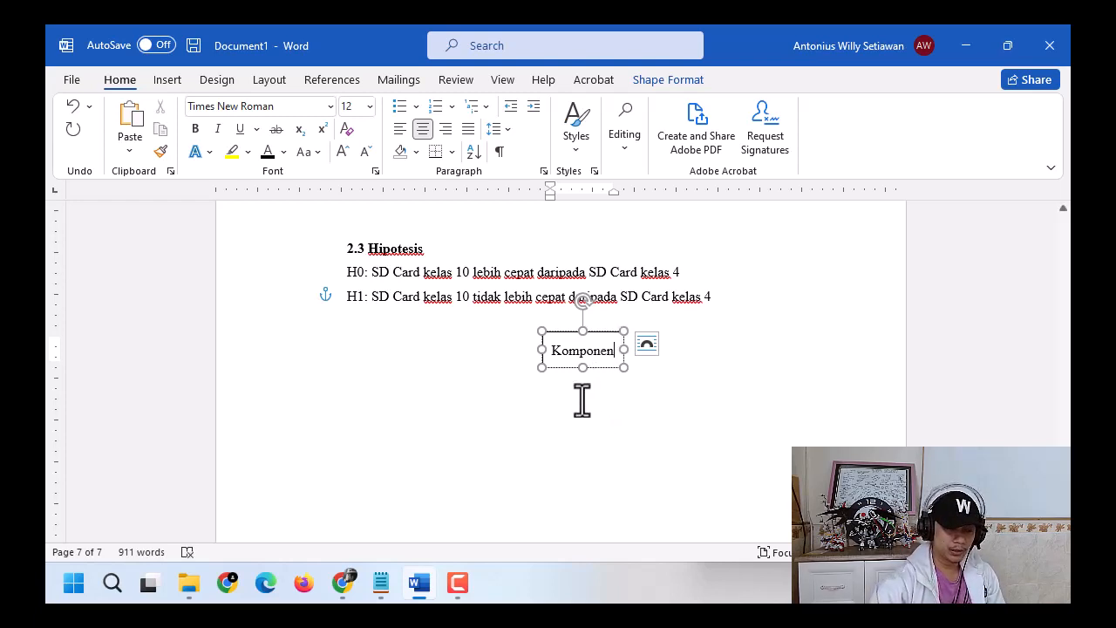
Step: Duplicate the Komponen rectangle and place the copy below and to the left of the original
click(571, 369)
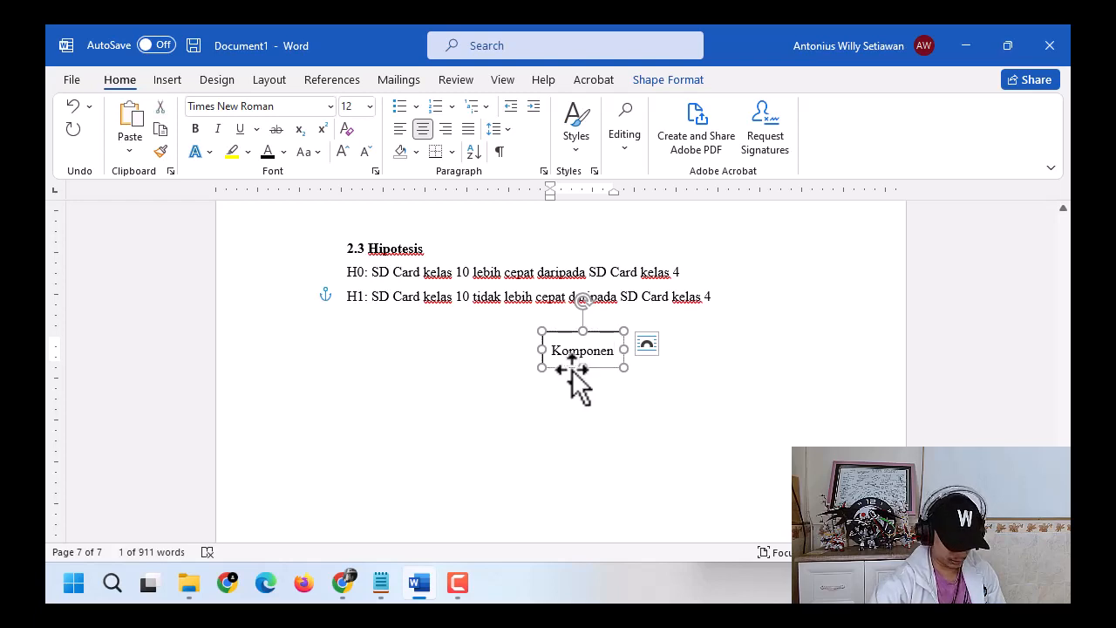
key(ctrl+c)
key(ctrl+v)
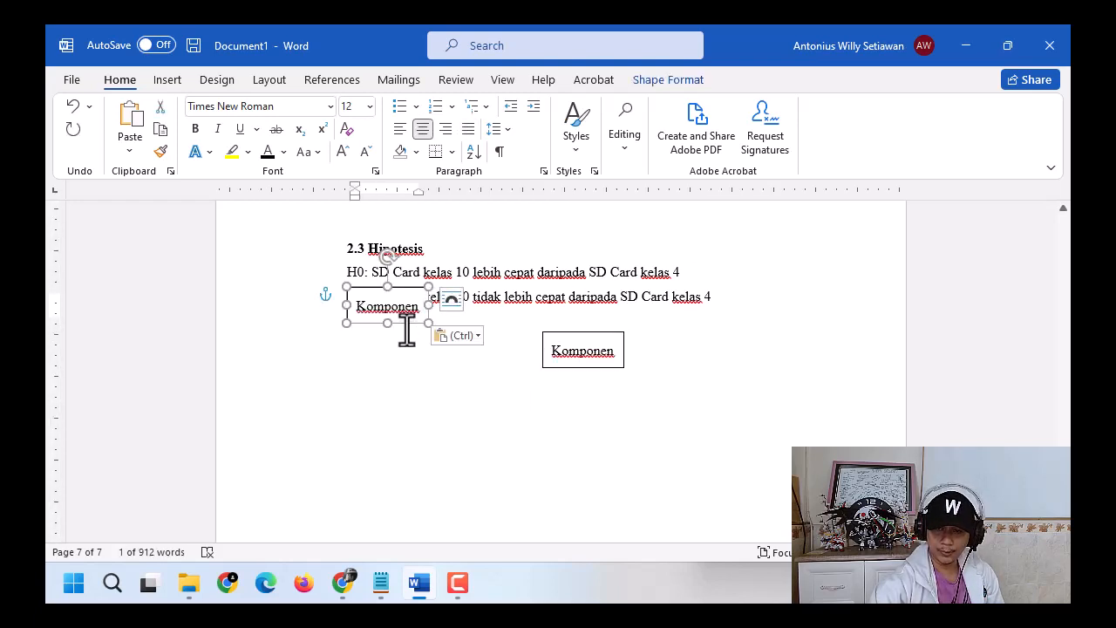
drag(407, 324, 506, 440)
Step: Replace the copied box's text with "SD Card kelas 4" and widen the box leftward so the text fits on one line
triple_click(496, 426)
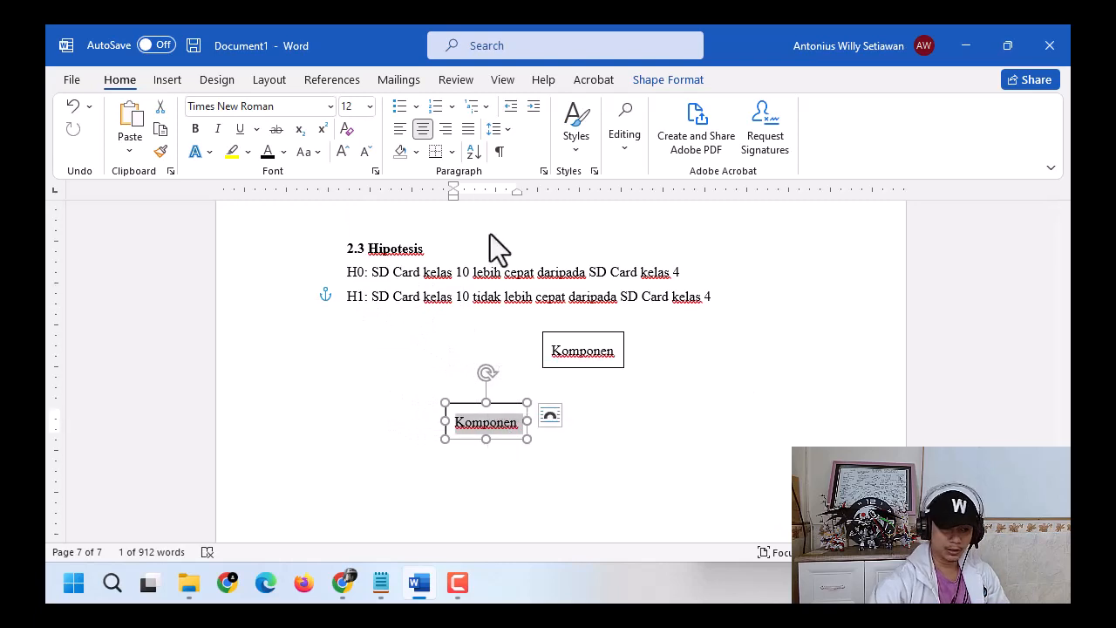
text(SD Car)
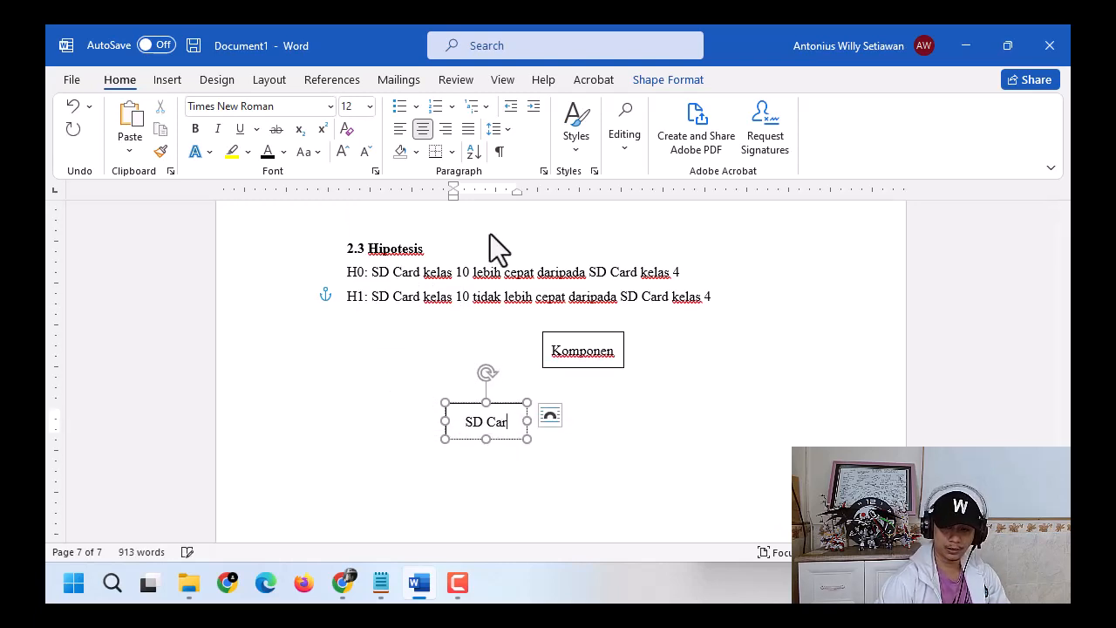
text(d kelas )
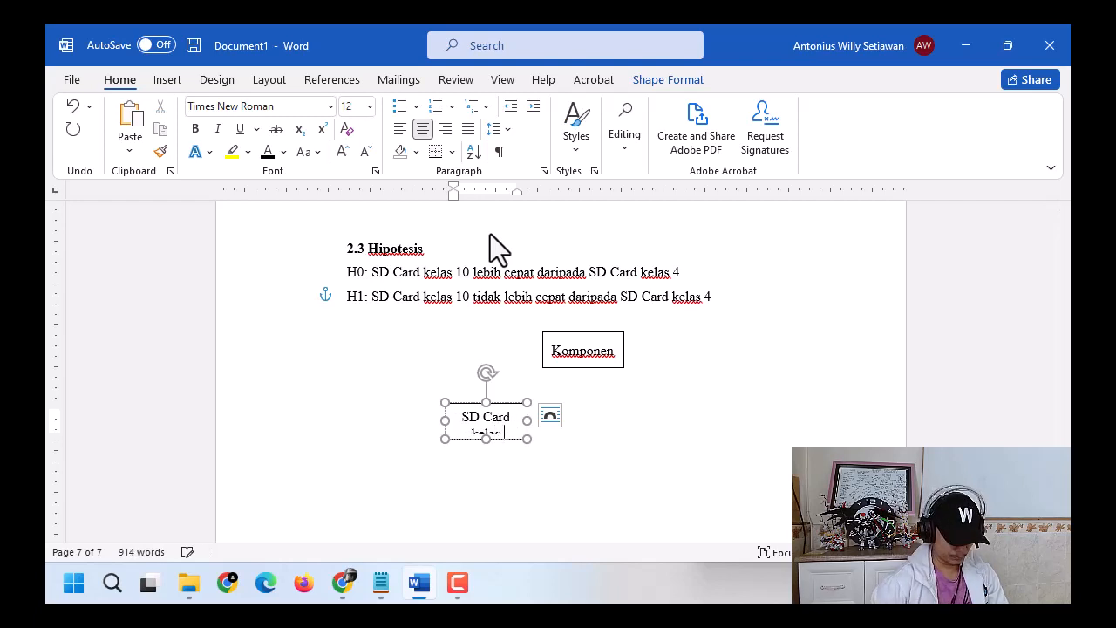
text(4)
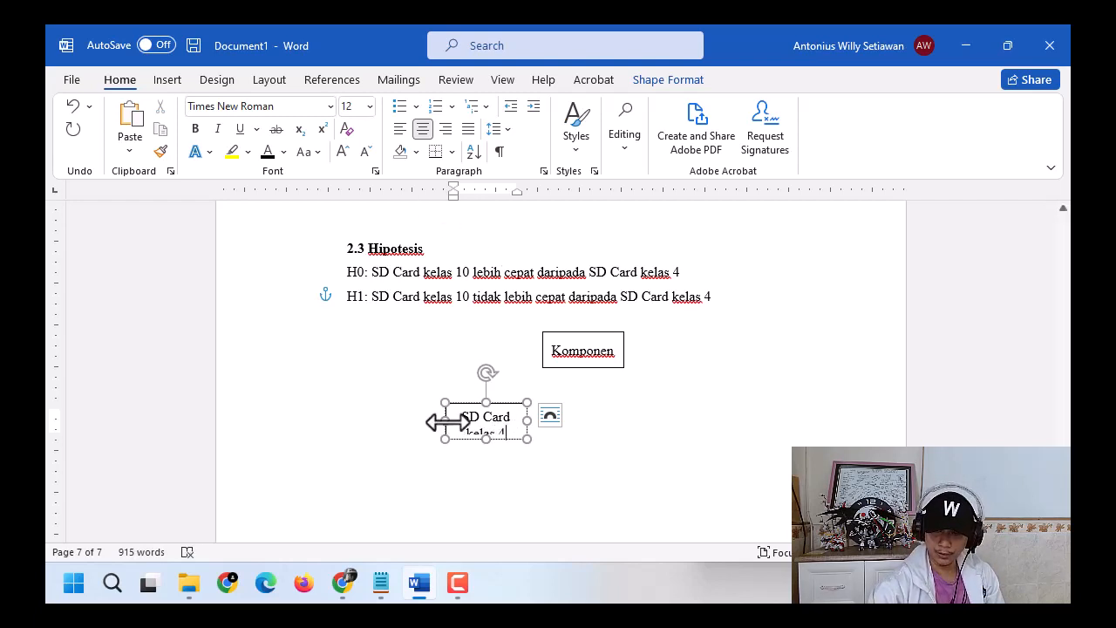
drag(444, 422, 413, 421)
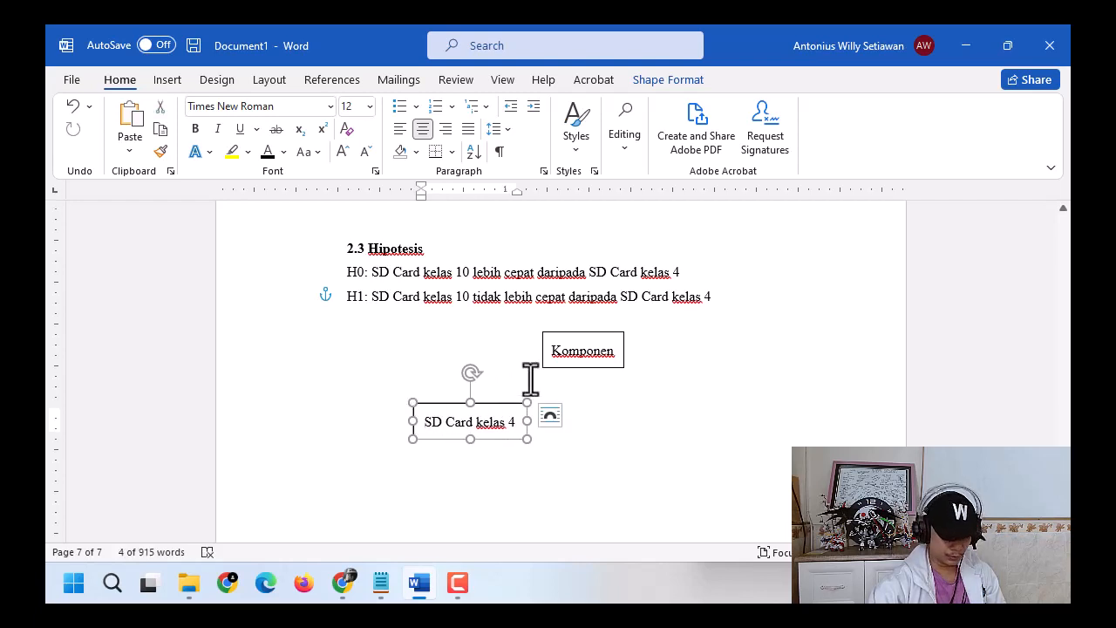